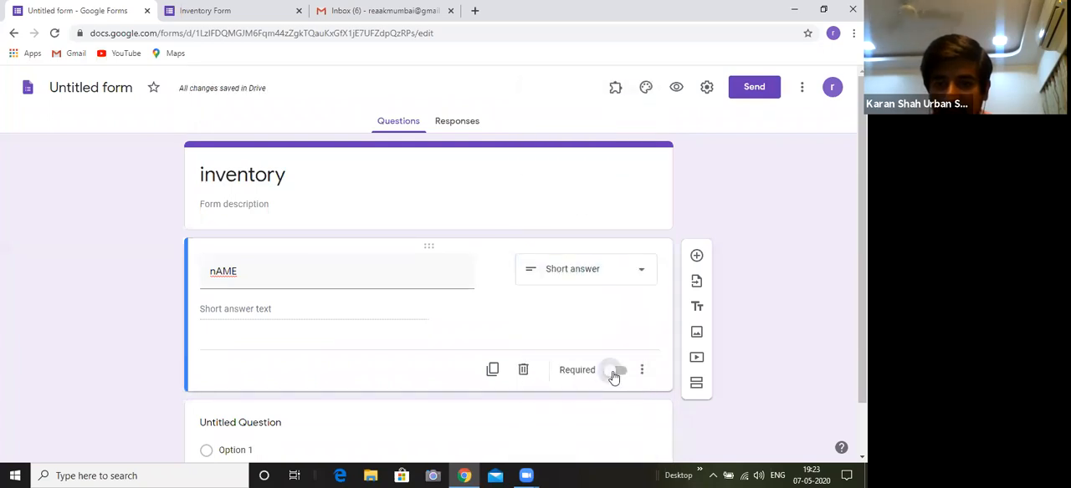
Make the name question required and consult the finished Inventory Form for the question that follows it
{"action": "left_click", "coordinate": [614, 374]}
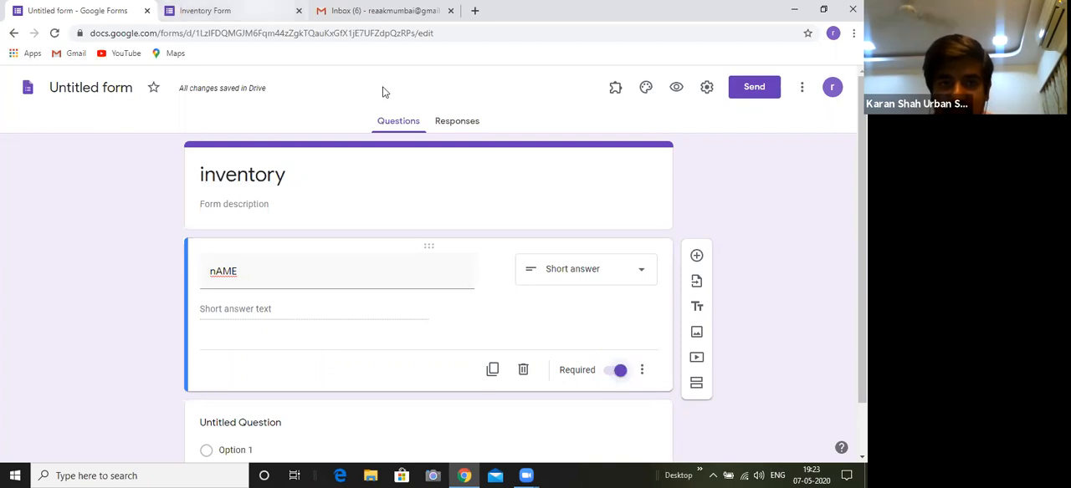
{"action": "key", "text": "ctrl+Tab"}
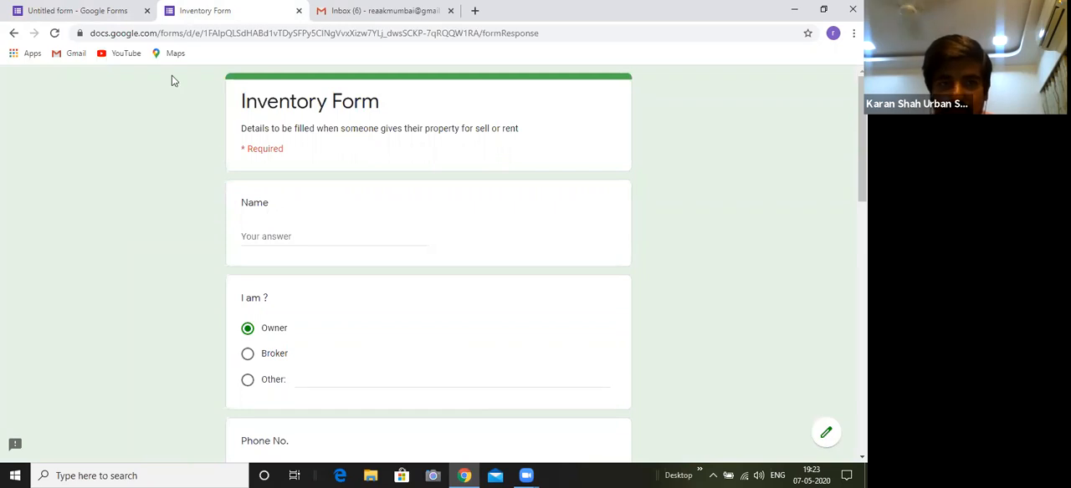
{"action": "key", "text": "ctrl+shift+Tab"}
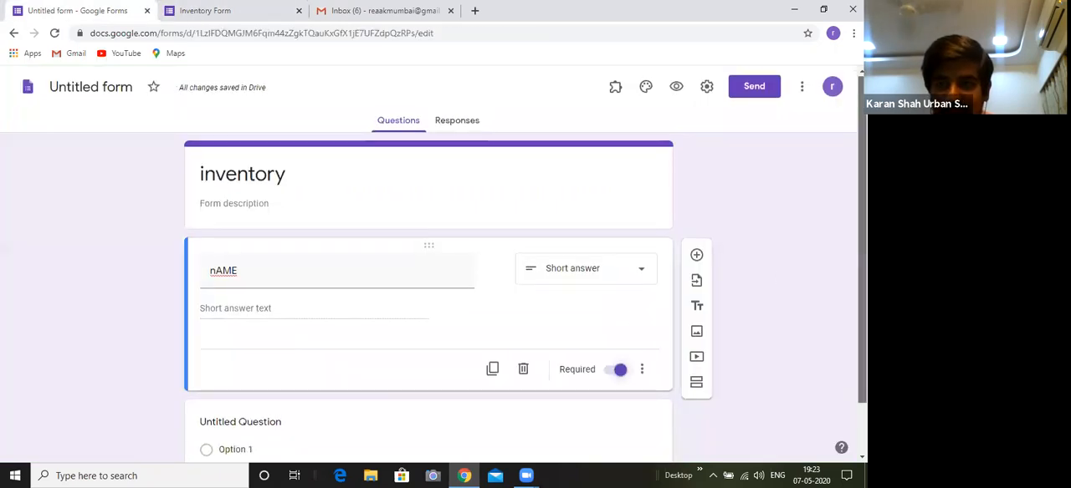
{"action": "scroll", "coordinate": [760, 211], "scroll_direction": "down", "scroll_amount": 2}
{"action": "key", "text": "ctrl+Tab"}
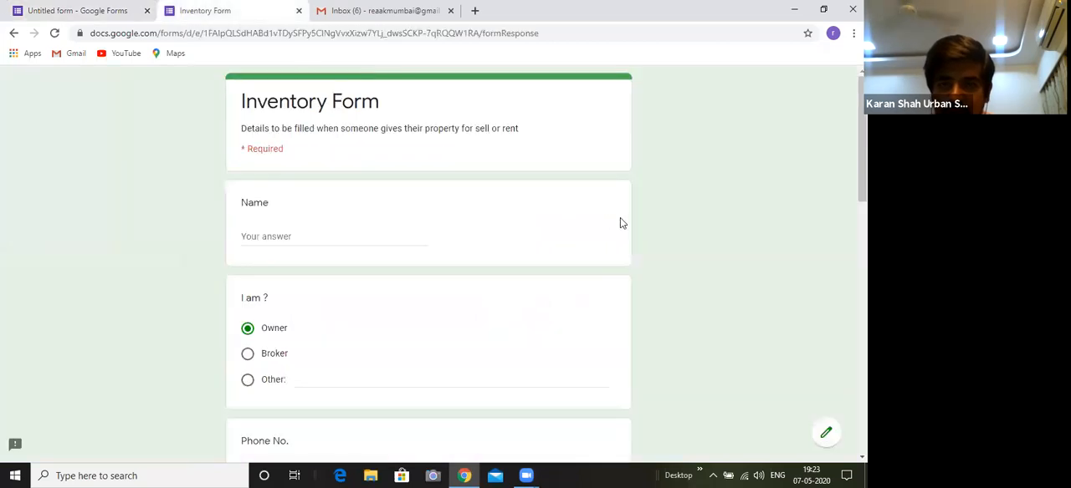
{"action": "scroll", "coordinate": [418, 251], "scroll_direction": "down", "scroll_amount": 2}
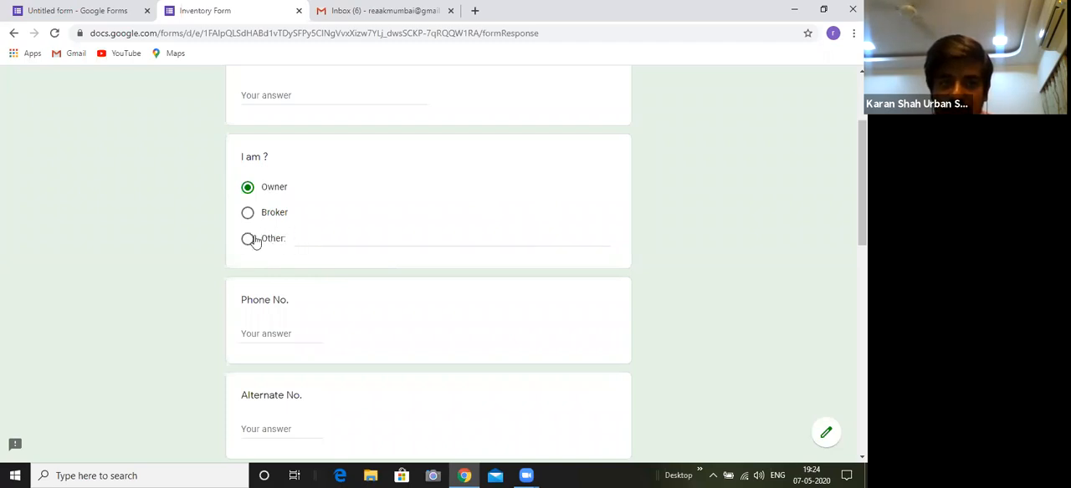
Add a new multiple-choice question titled "I AM" below the name question in the untitled form
{"action": "left_click", "coordinate": [76, 10]}
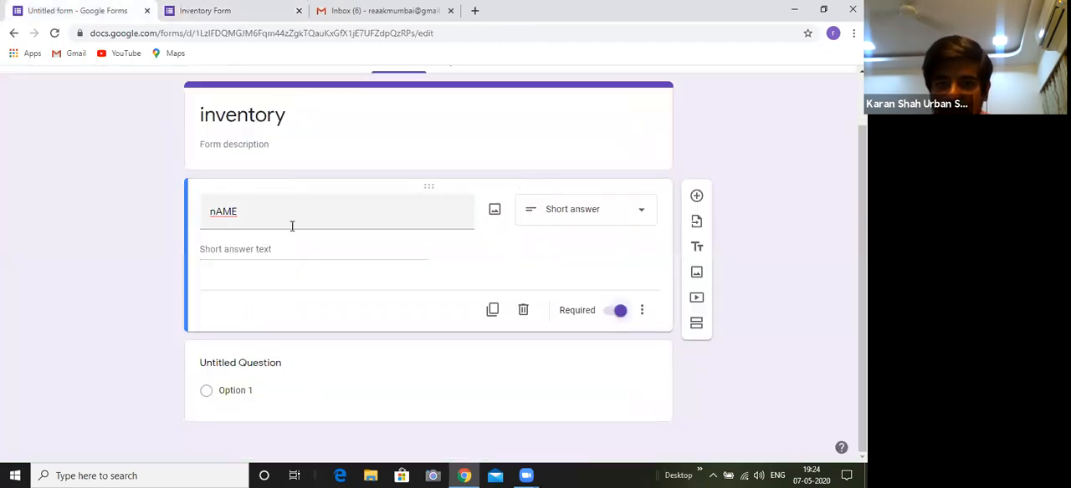
{"action": "left_click", "coordinate": [696, 198]}
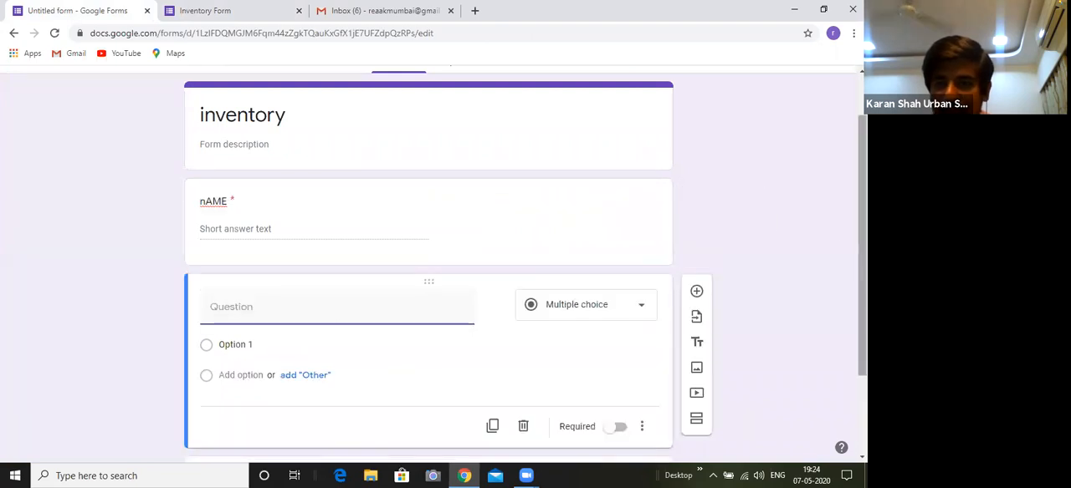
{"action": "type", "text": "I AM"}
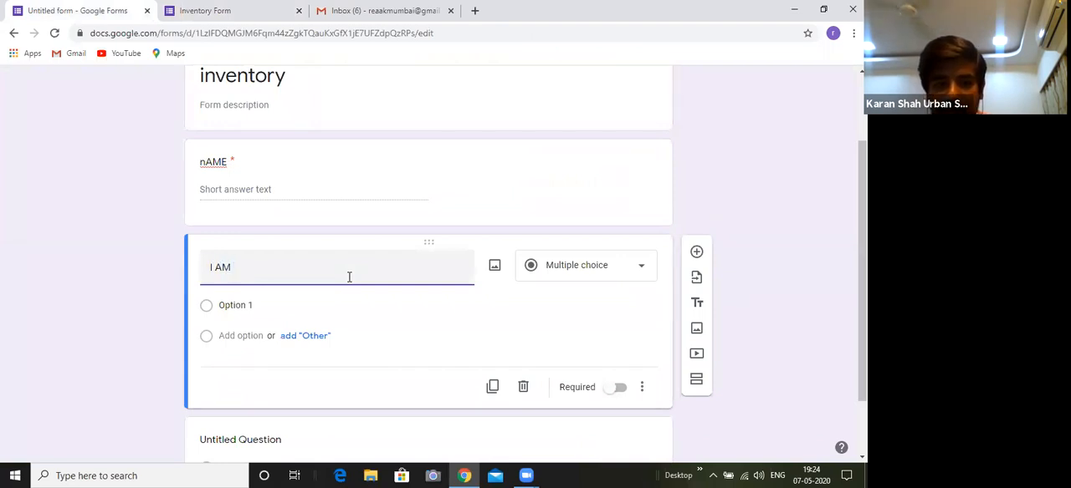
Give the "I AM" question the options "bROKER", "owner" and Other, keeping Multiple choice as its type
{"action": "left_click", "coordinate": [267, 306]}
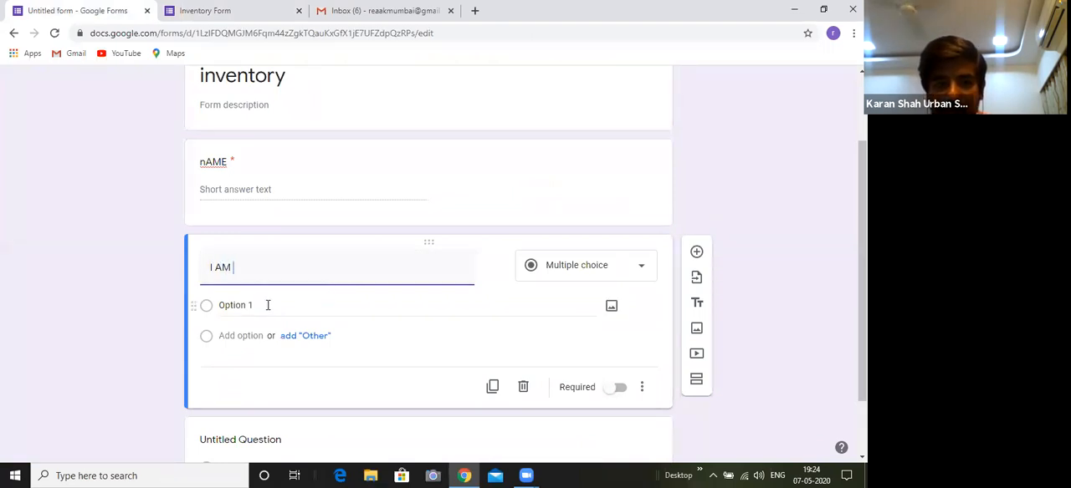
{"action": "type", "text": "bROKER"}
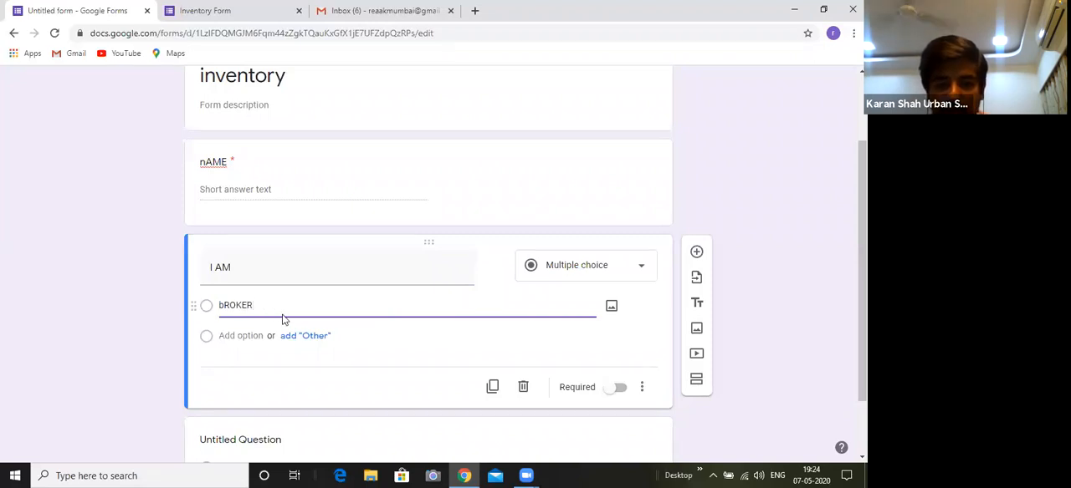
{"action": "left_click", "coordinate": [308, 336]}
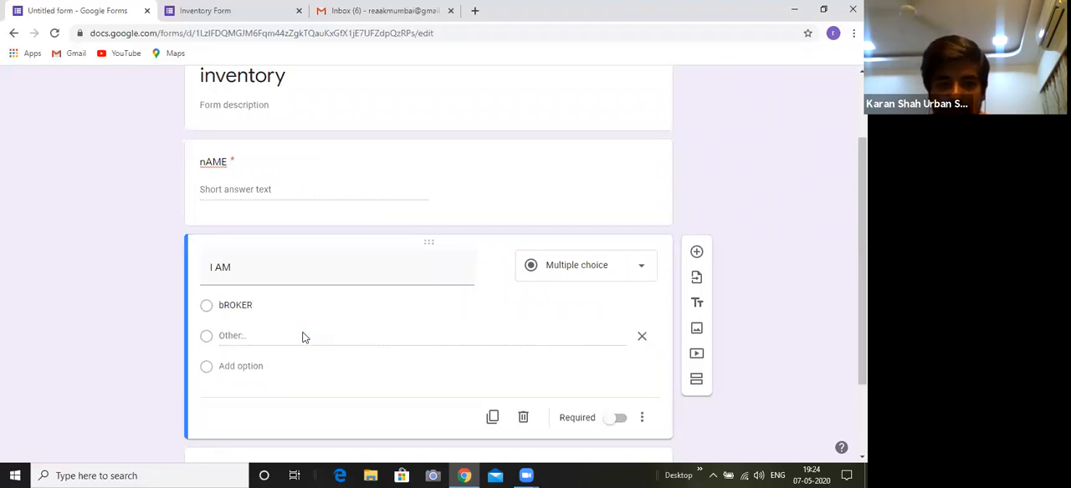
{"action": "left_click", "coordinate": [239, 369]}
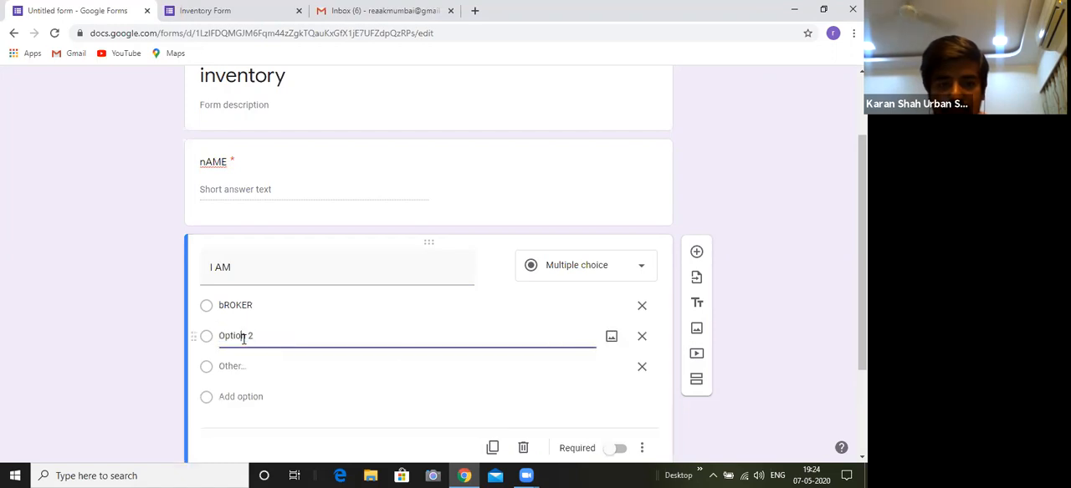
{"action": "left_click", "coordinate": [243, 338]}
{"action": "type", "text": "C"}
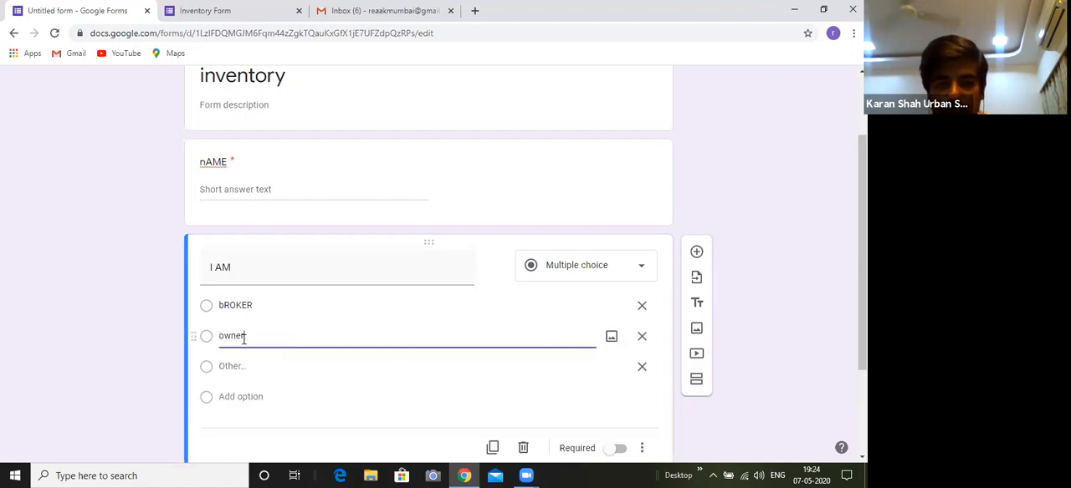
{"action": "left_click", "coordinate": [241, 423]}
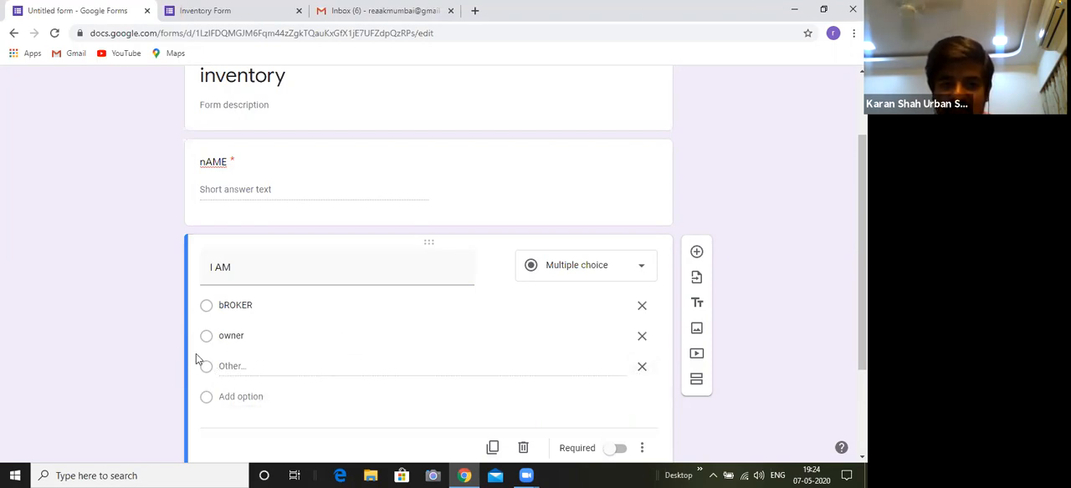
{"action": "left_click", "coordinate": [562, 273]}
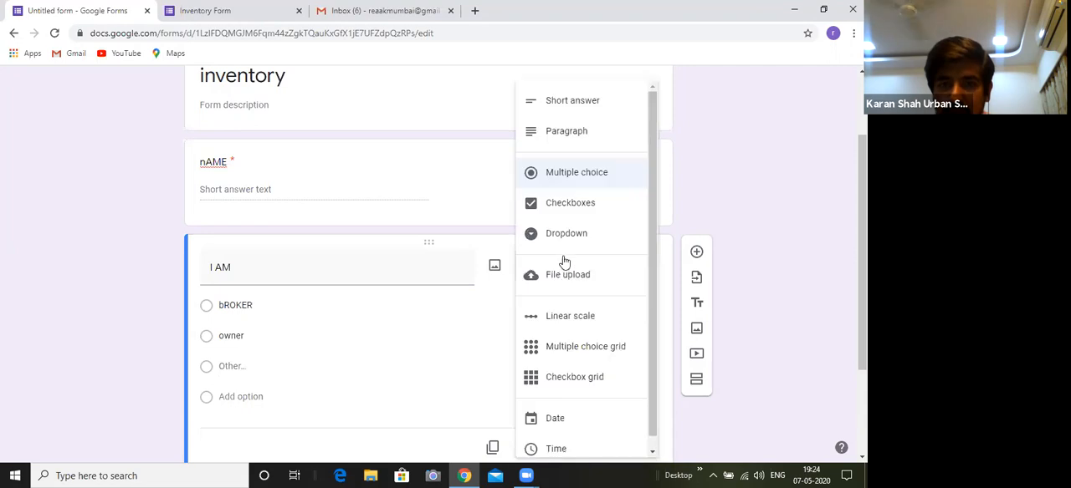
{"action": "left_click", "coordinate": [574, 176]}
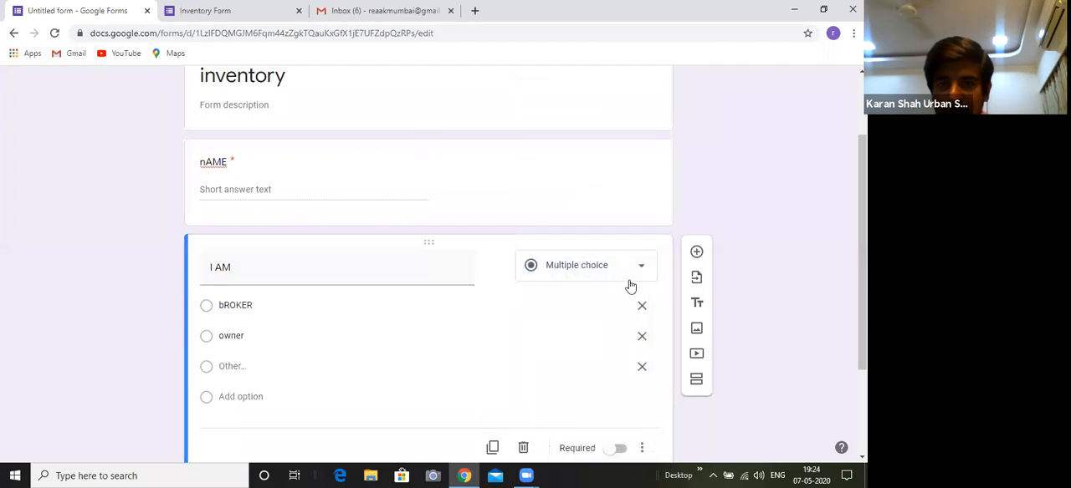
Rewrite the first two options of the "I AM" question as "Broker" and "Owner", and move Owner above Broker
{"action": "scroll", "coordinate": [862, 251], "scroll_direction": "down", "scroll_amount": 1}
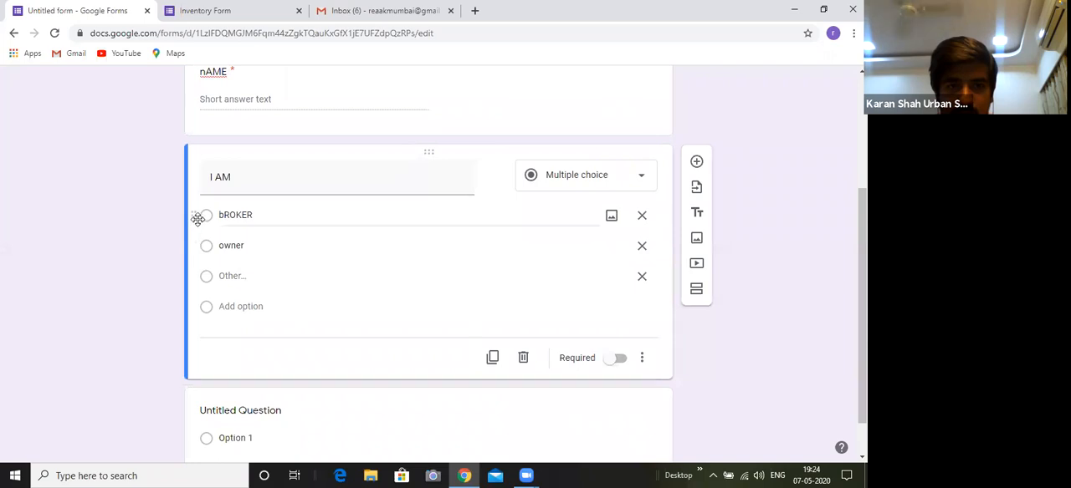
{"action": "left_click_drag", "start_coordinate": [195, 228], "coordinate": [193, 246]}
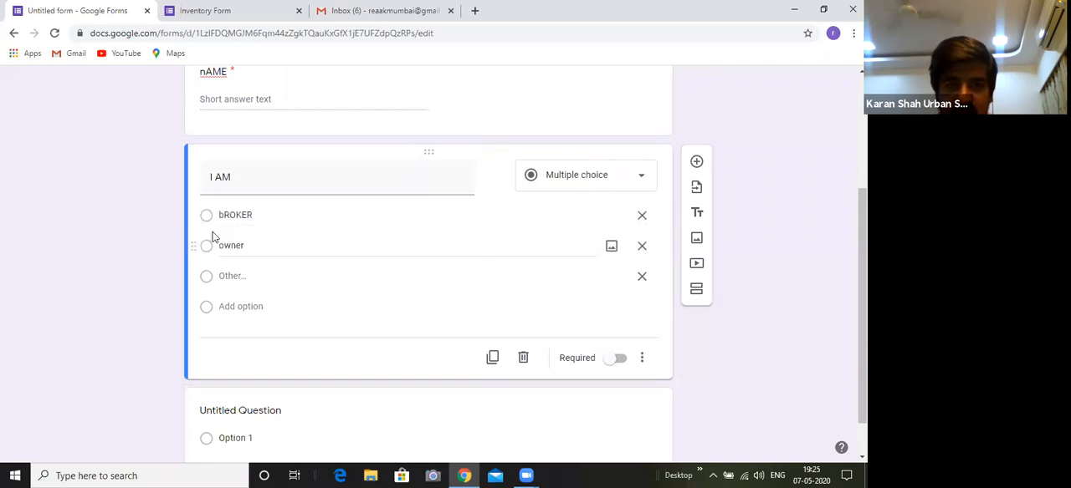
{"action": "double_click", "coordinate": [239, 215]}
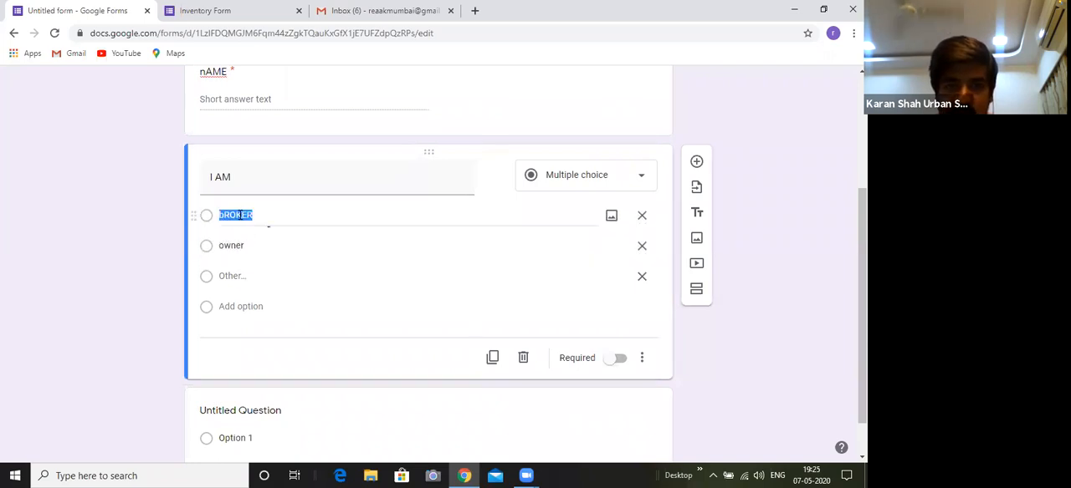
{"action": "type", "text": "B"}
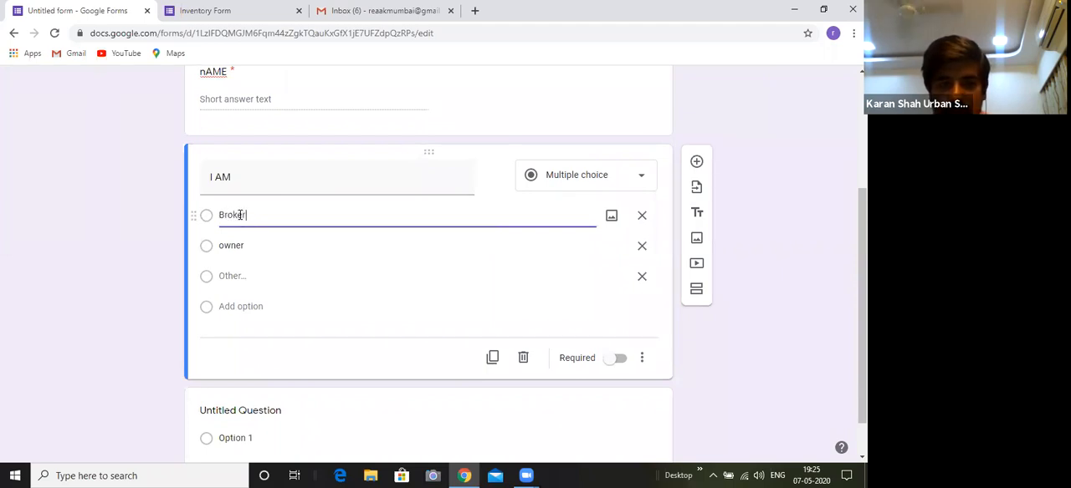
{"action": "double_click", "coordinate": [230, 245]}
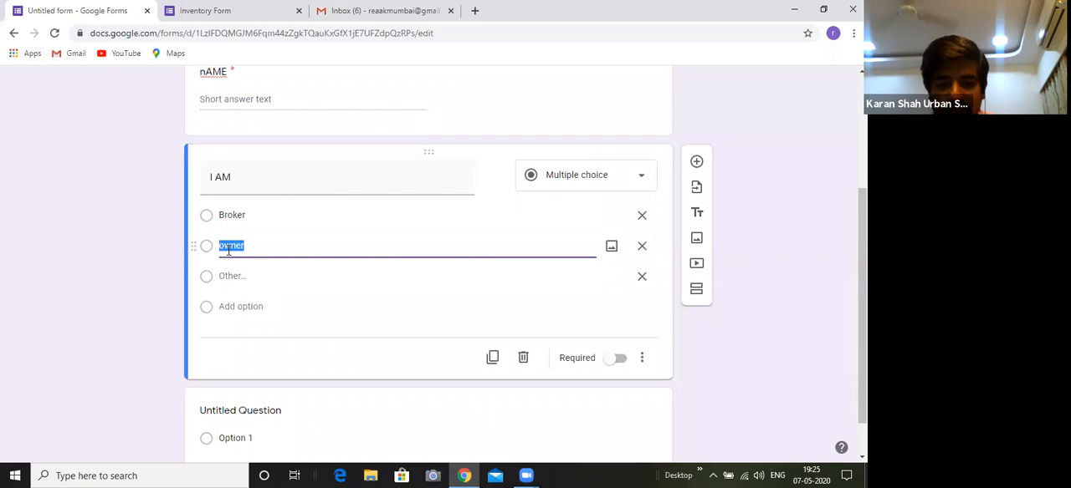
{"action": "type", "text": "O"}
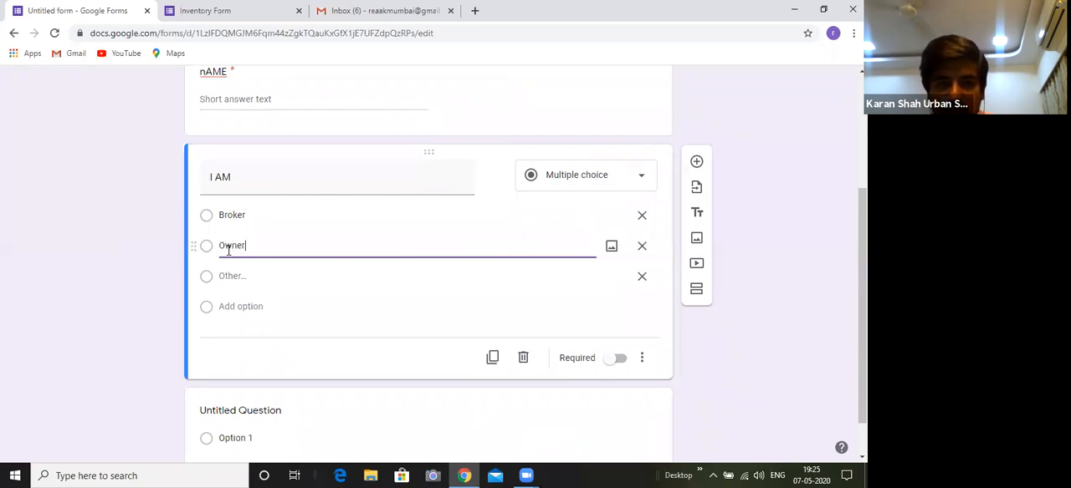
{"action": "left_click", "coordinate": [256, 322]}
{"action": "left_click_drag", "start_coordinate": [198, 226], "coordinate": [201, 214]}
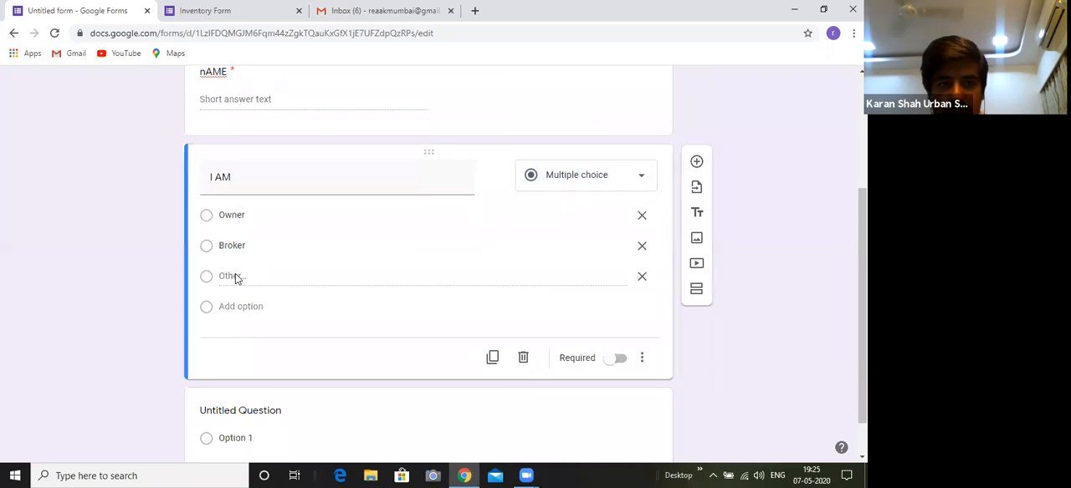
Review the questions that follow "I am ?" in the finished Inventory Form
{"action": "left_click_drag", "start_coordinate": [863, 289], "coordinate": [863, 269]}
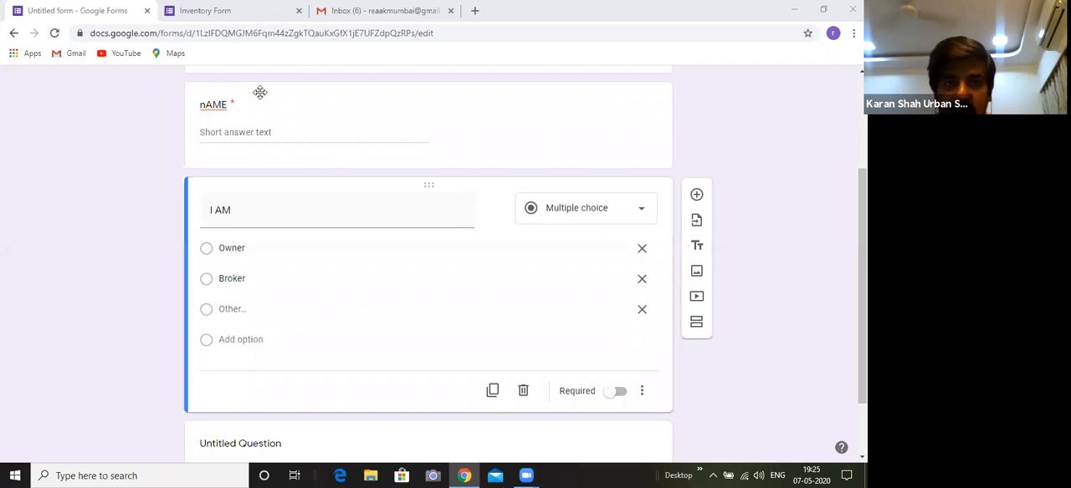
{"action": "left_click", "coordinate": [251, 10]}
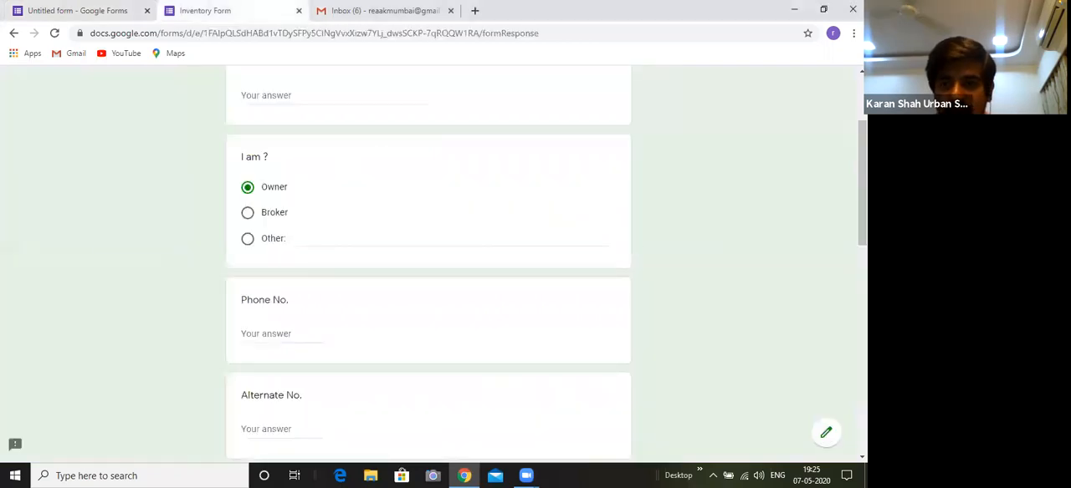
{"action": "scroll", "coordinate": [586, 251], "scroll_direction": "down", "scroll_amount": 2}
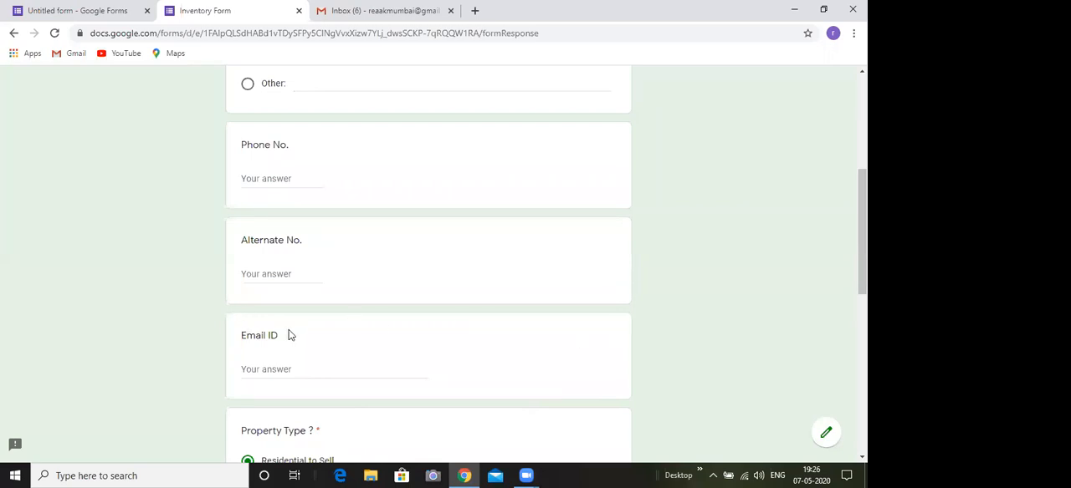
Retitle the first question of the untitled form "Name" and clear its number response validation
{"action": "left_click", "coordinate": [100, 11]}
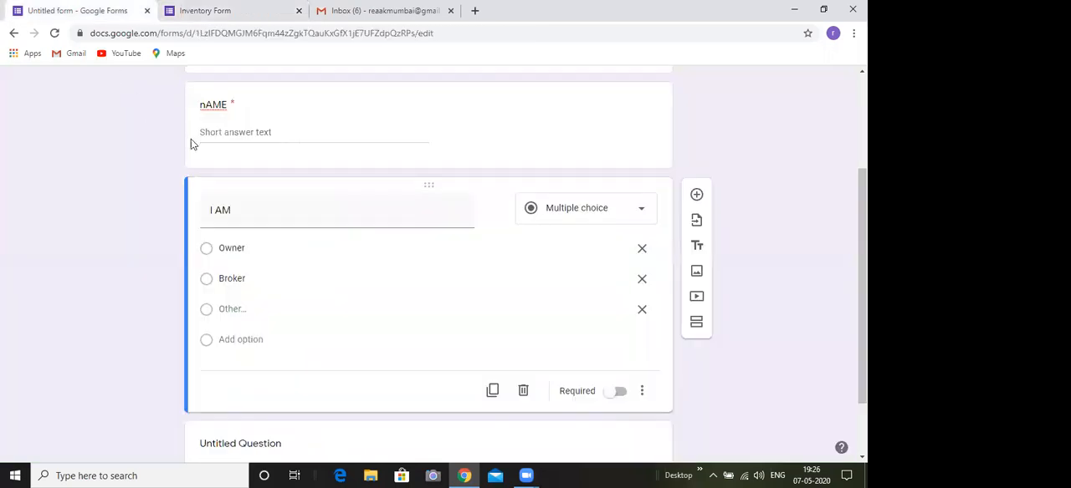
{"action": "double_click", "coordinate": [225, 102]}
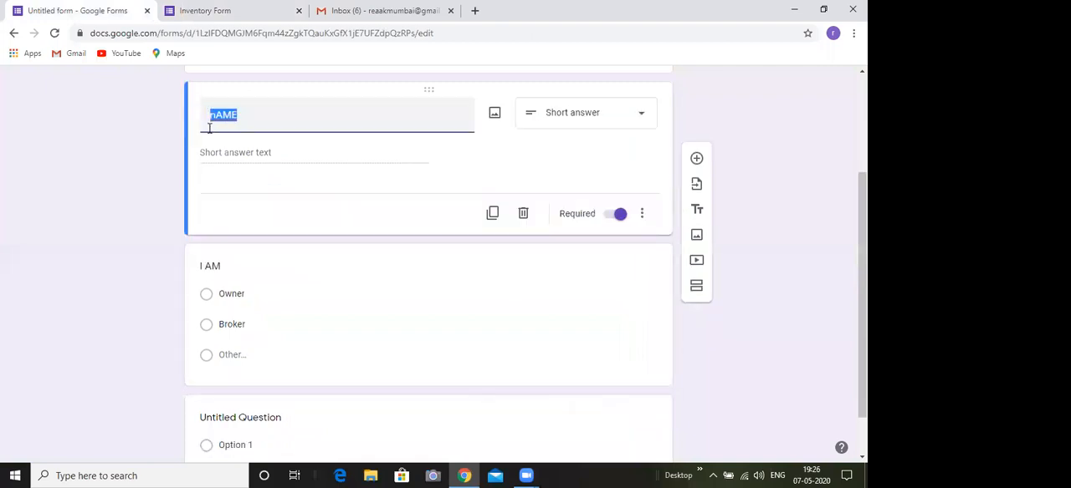
{"action": "type", "text": "Name"}
{"action": "key", "text": "BackSpace"}
{"action": "key", "text": "BackSpace"}
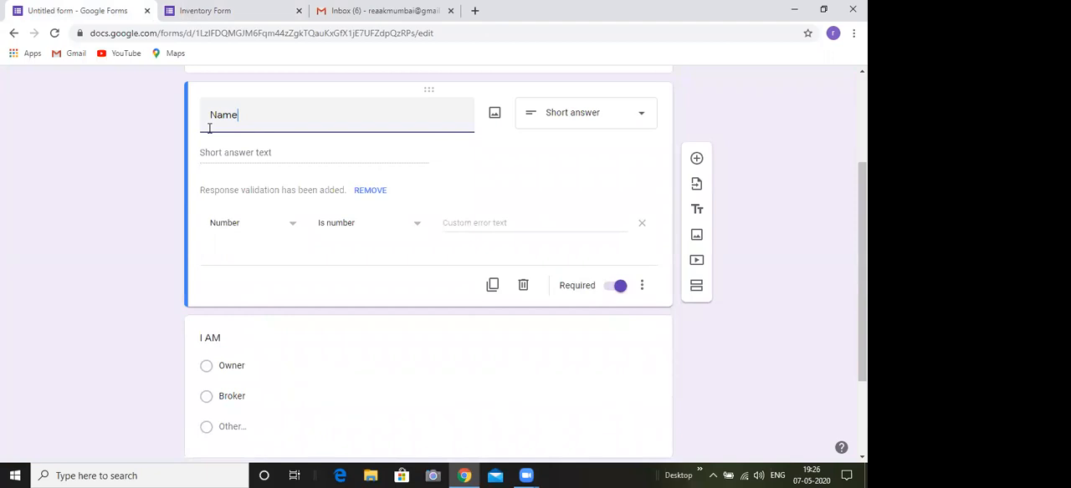
{"action": "left_click", "coordinate": [465, 174]}
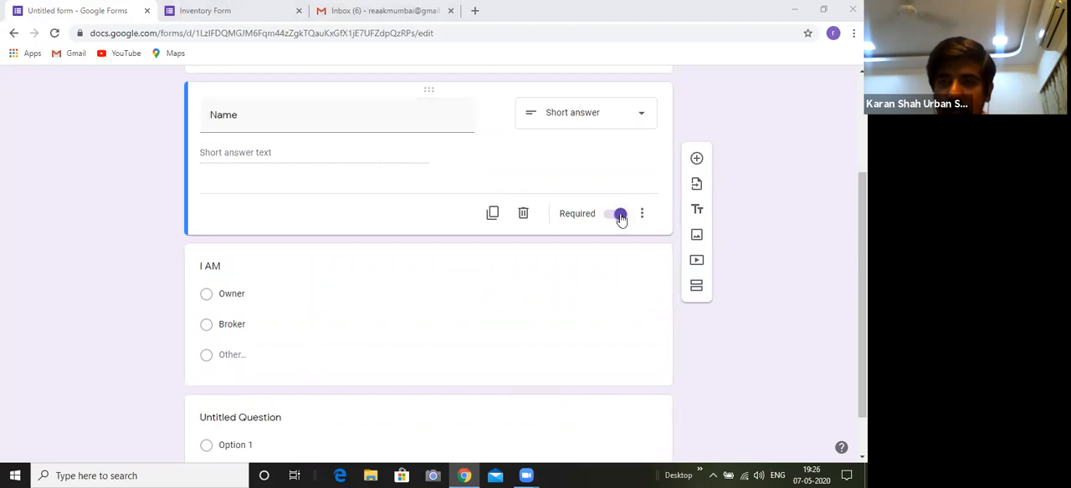
Make the "I AM" question required
{"action": "scroll", "coordinate": [661, 234], "scroll_direction": "up", "scroll_amount": 1}
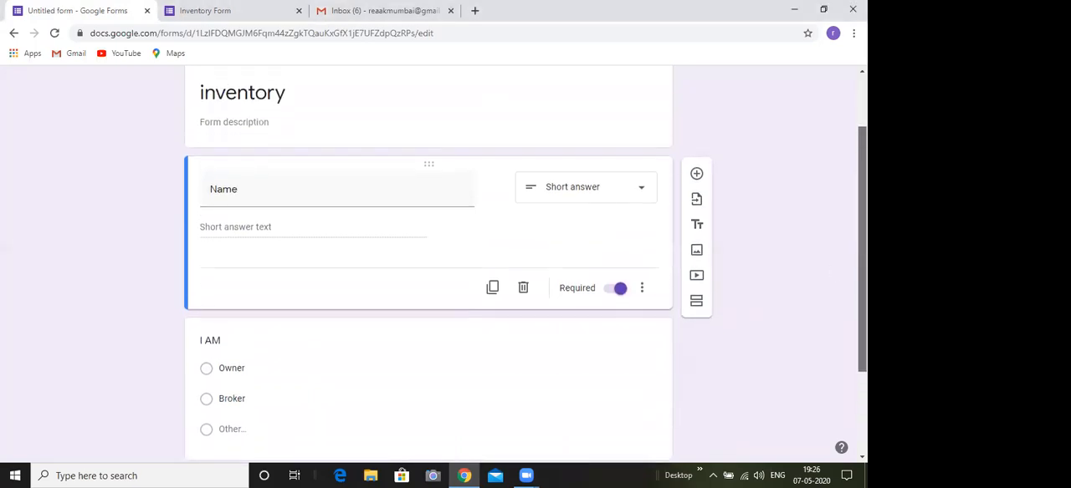
{"action": "scroll", "coordinate": [535, 293], "scroll_direction": "down", "scroll_amount": 2}
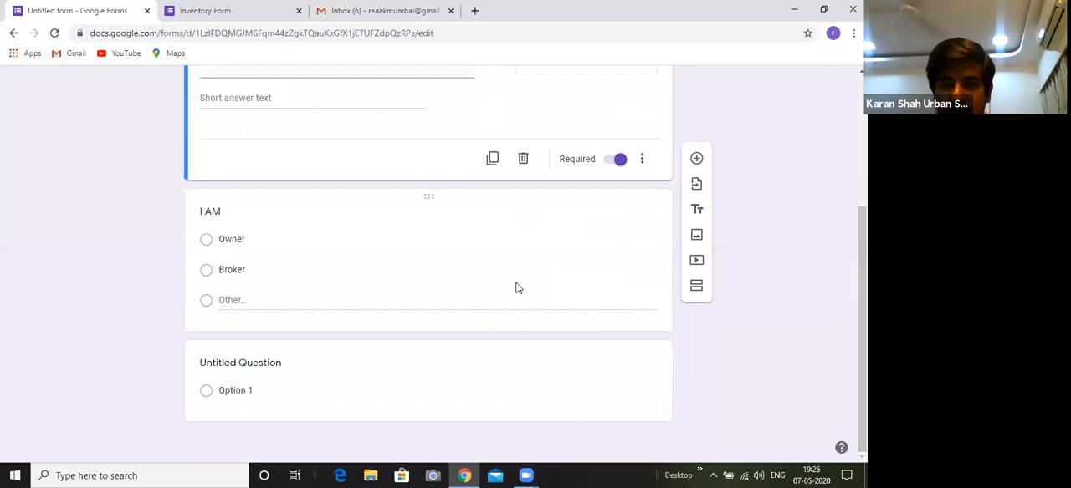
{"action": "left_click", "coordinate": [550, 316]}
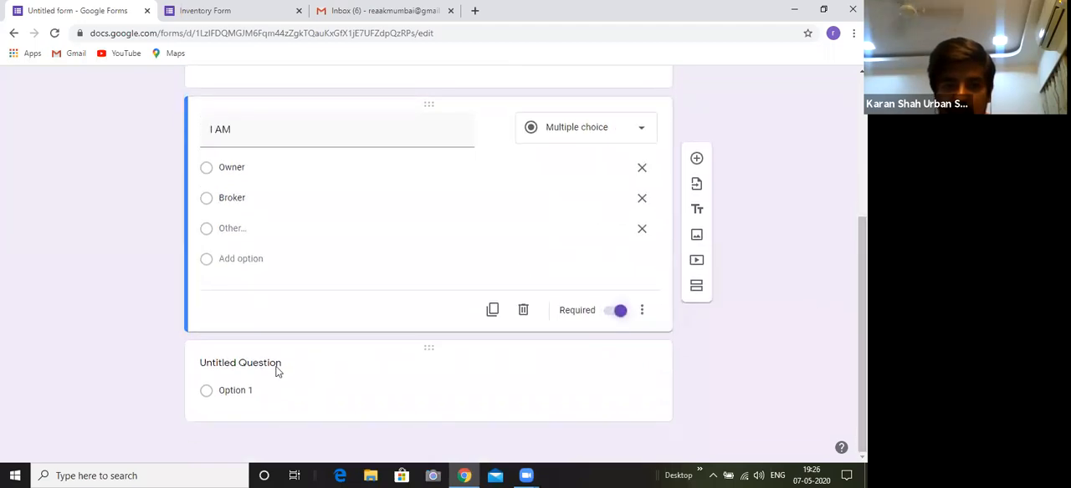
Check the Phone No., Alternate No. and Email ID questions in the finished Inventory Form, and return to the untitled form
{"action": "left_click", "coordinate": [277, 365]}
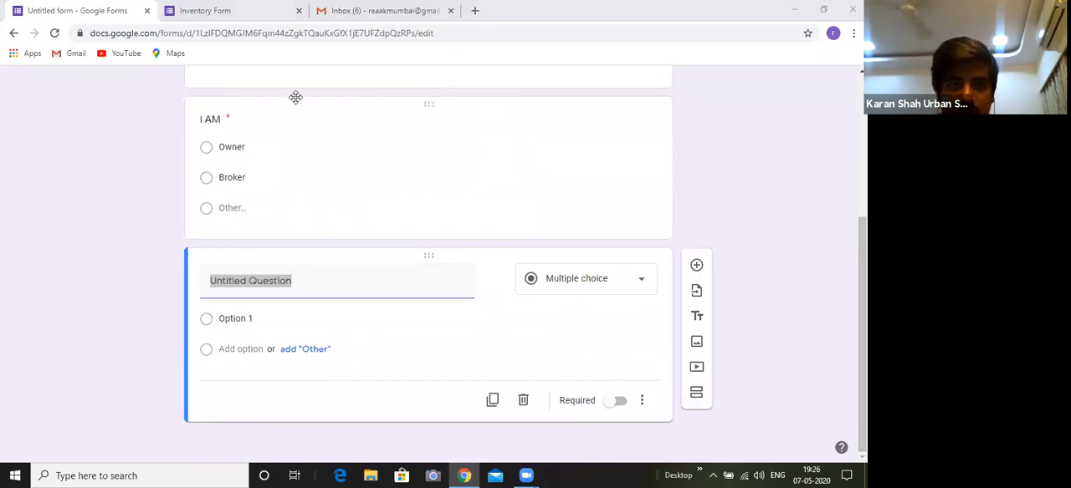
{"action": "key", "text": "ctrl+Tab"}
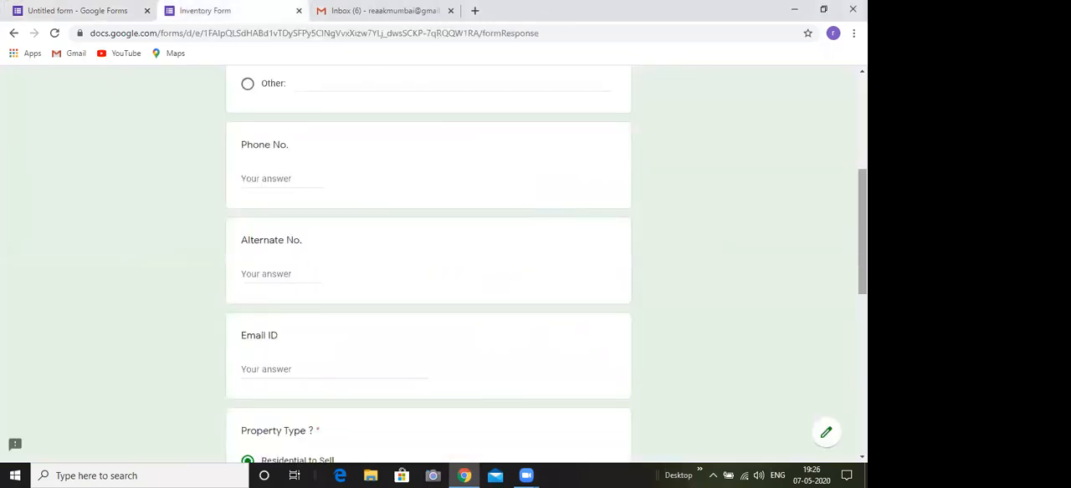
{"action": "scroll", "coordinate": [428, 264], "scroll_direction": "down", "scroll_amount": 1}
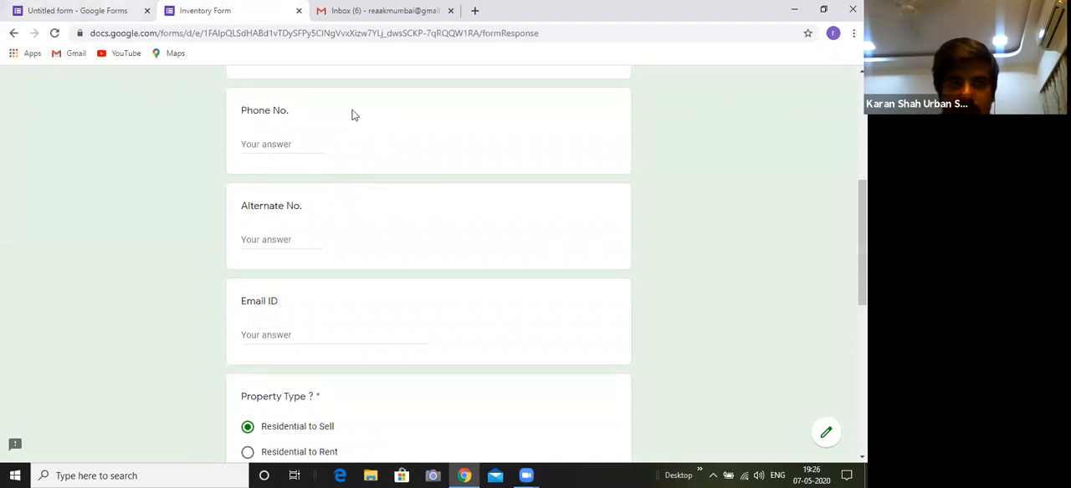
{"action": "key", "text": "ctrl+shift+Tab"}
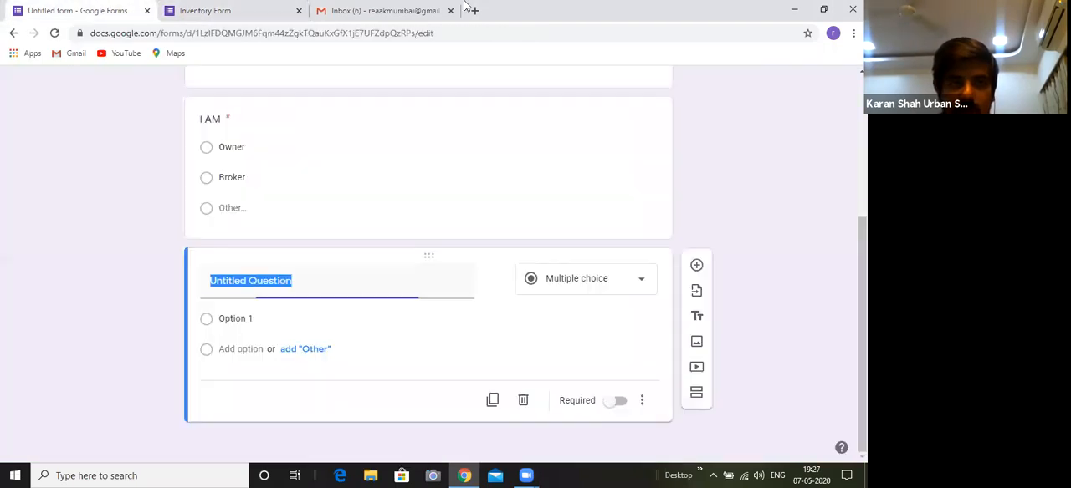
Leave the untitled form for the Forms home page and open the recent form "Inventory module" for editing
{"action": "left_click_drag", "start_coordinate": [862, 280], "coordinate": [863, 117]}
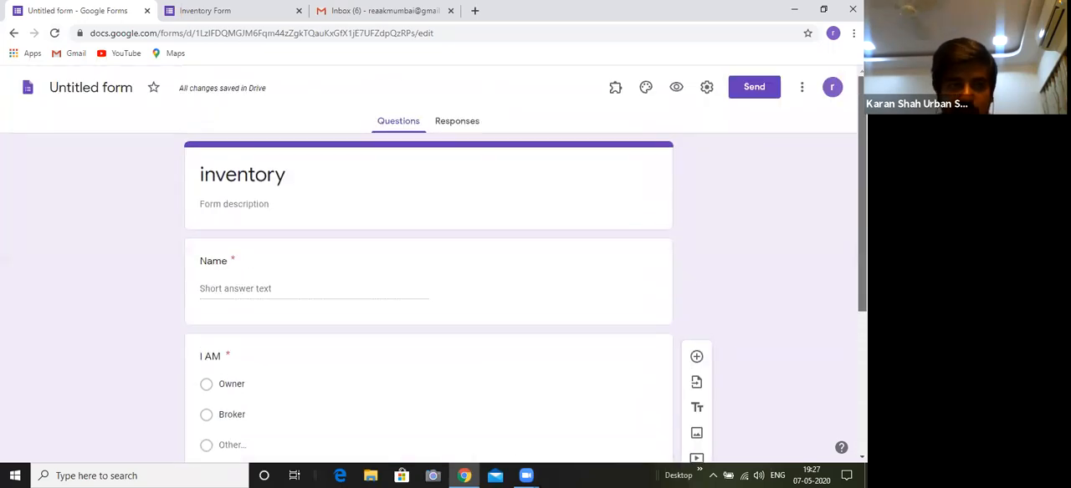
{"action": "left_click", "coordinate": [28, 88]}
{"action": "key", "text": "ctrl+Tab"}
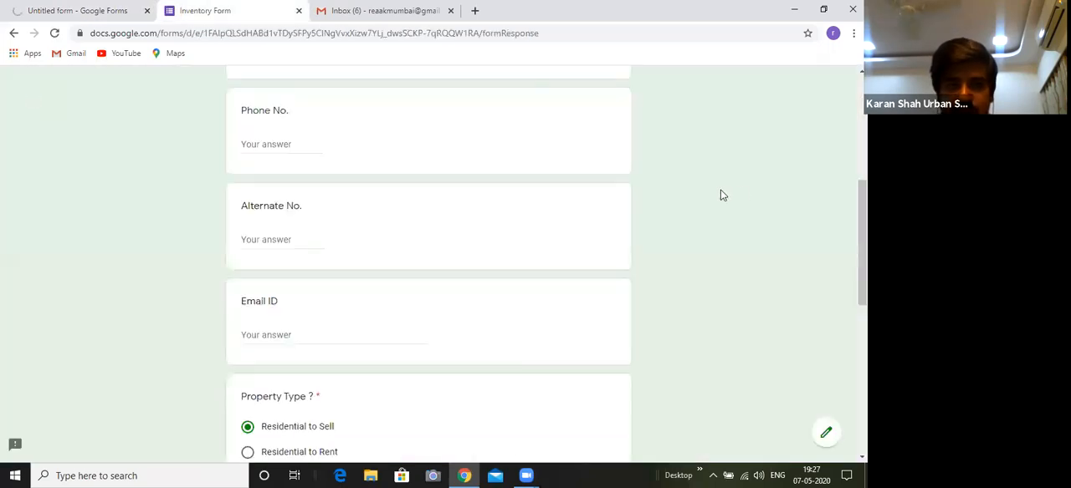
{"action": "scroll", "coordinate": [493, 153], "scroll_direction": "down", "scroll_amount": 1}
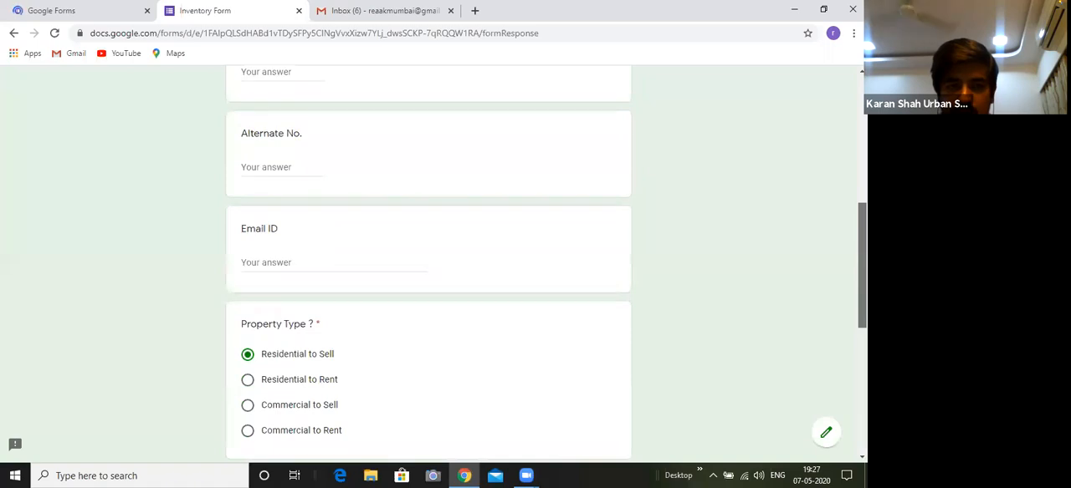
{"action": "scroll", "coordinate": [444, 294], "scroll_direction": "up", "scroll_amount": 1}
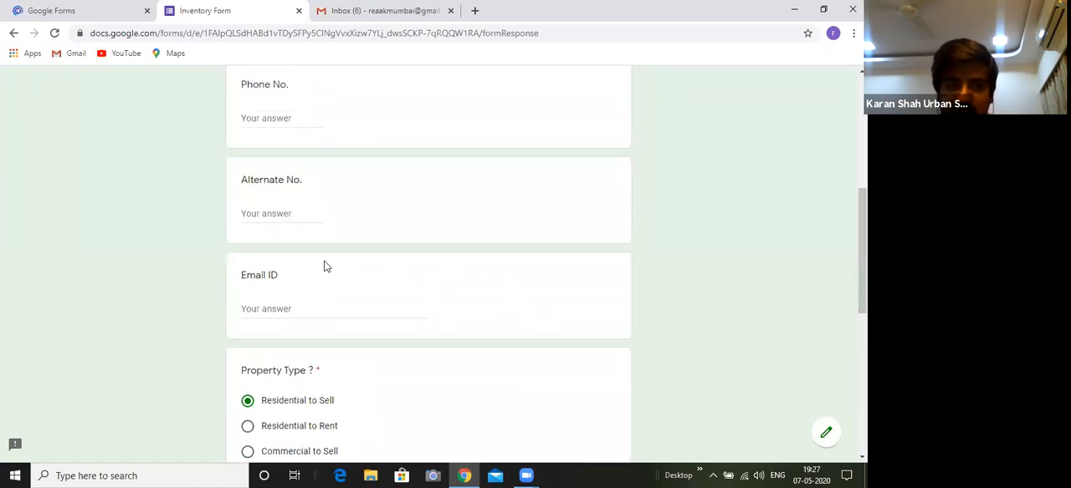
{"action": "left_click", "coordinate": [51, 10]}
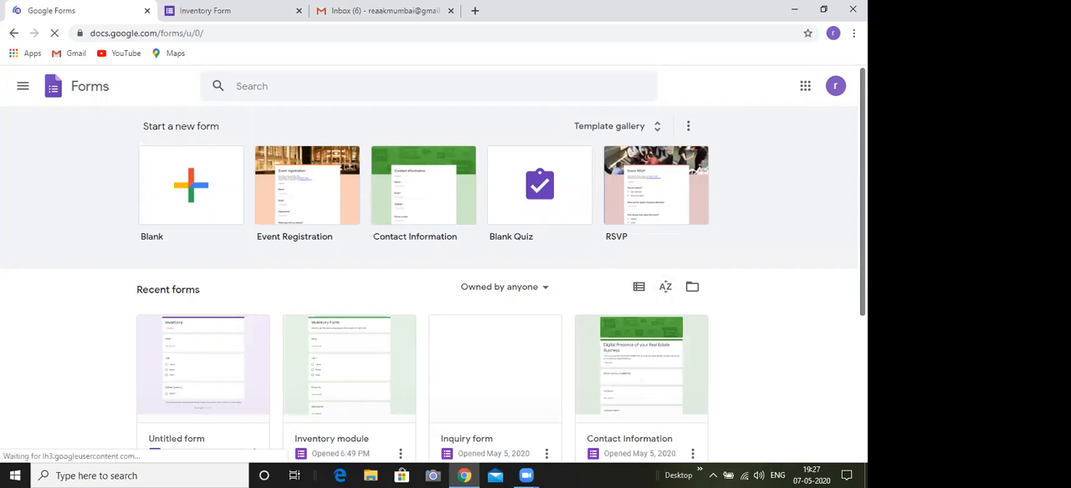
{"action": "scroll", "coordinate": [393, 318], "scroll_direction": "down", "scroll_amount": 1}
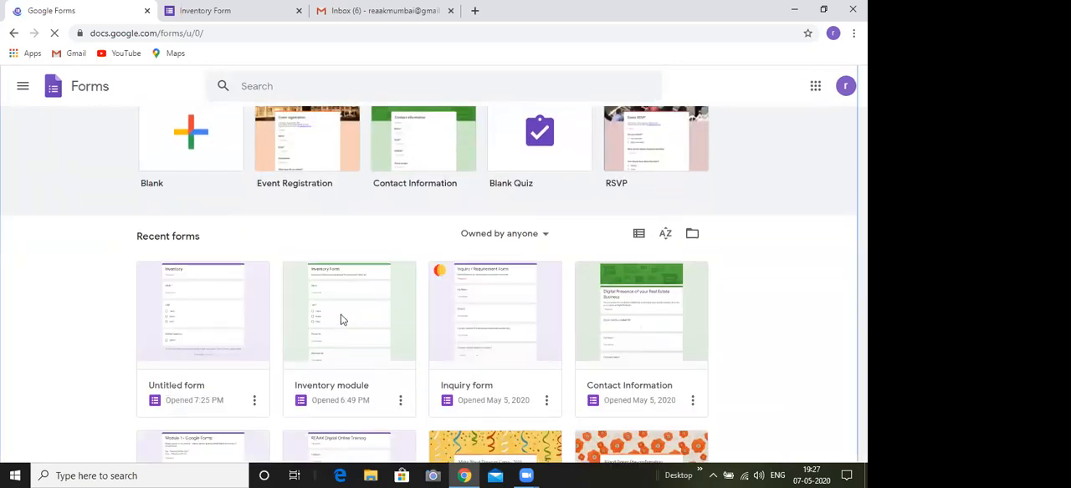
{"action": "left_click", "coordinate": [341, 320]}
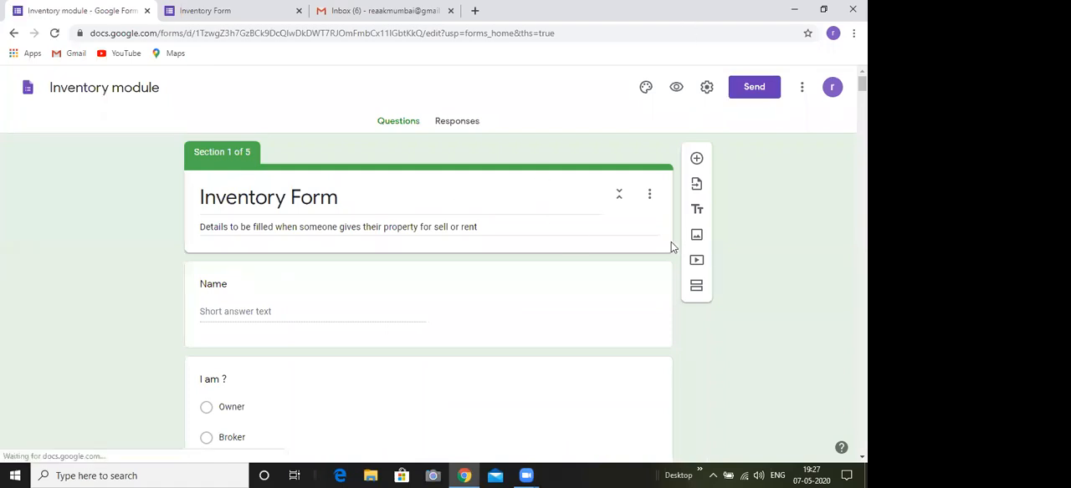
Add a question titled "Email ID" above Name and accept the suggestion to enable the form's email collection setting
{"action": "scroll", "coordinate": [382, 71], "scroll_direction": "down", "scroll_amount": 3}
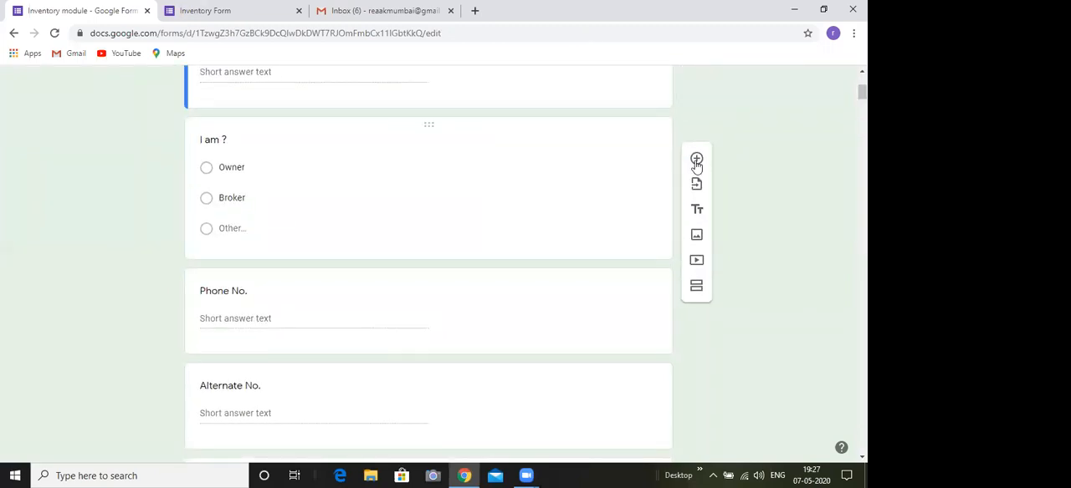
{"action": "scroll", "coordinate": [697, 164], "scroll_direction": "up", "scroll_amount": 2}
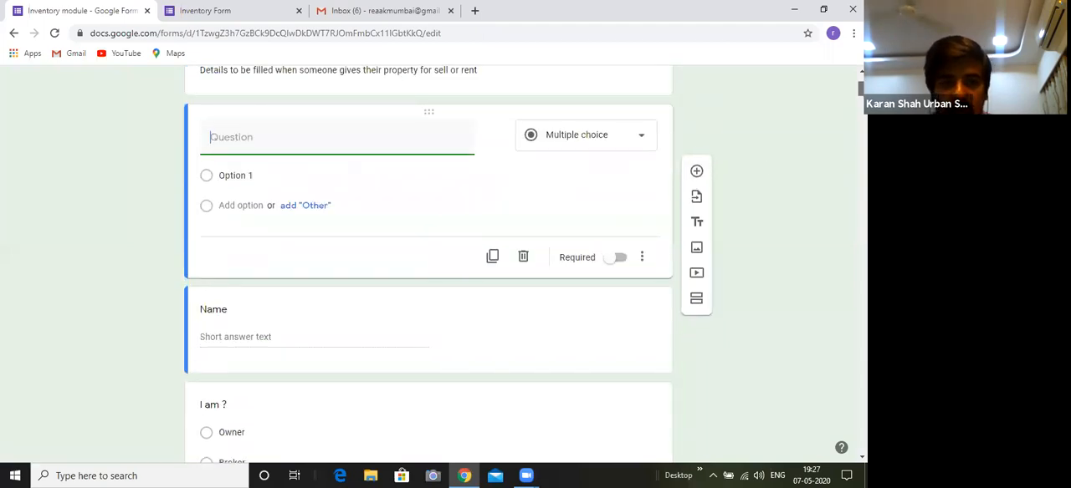
{"action": "type", "text": "Email ID"}
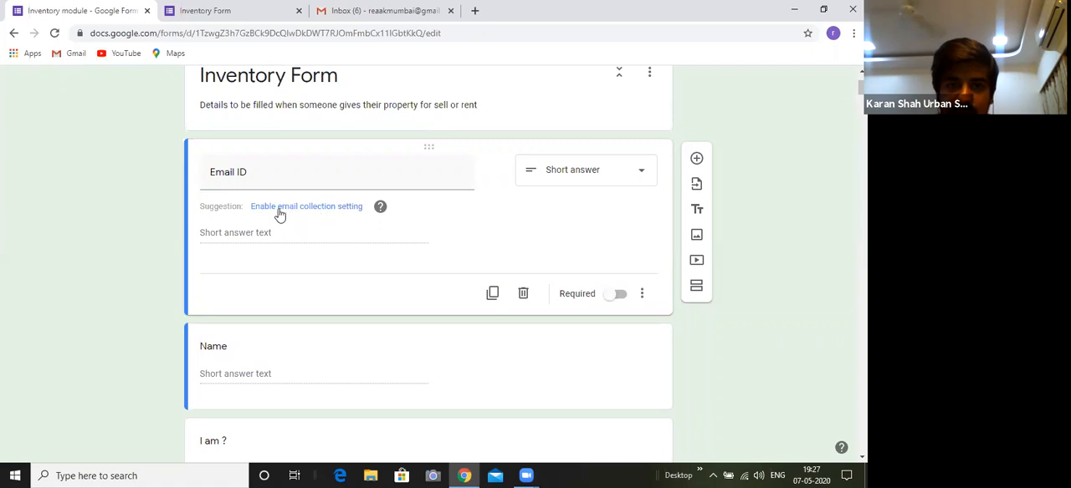
{"action": "left_click", "coordinate": [327, 213]}
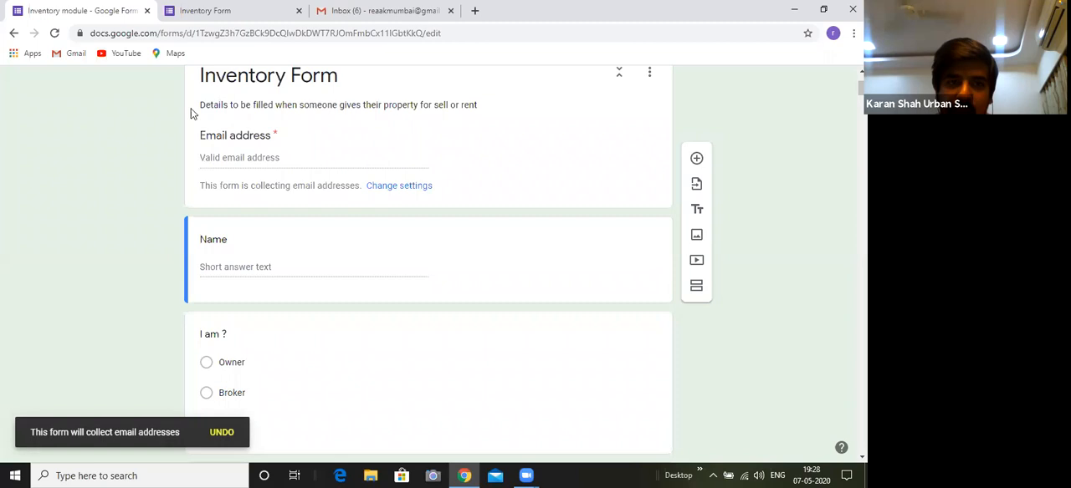
Examine the Email address field in the Inventory Form header and the Name and "I am ?" questions below it
{"action": "scroll", "coordinate": [255, 209], "scroll_direction": "up", "scroll_amount": 2}
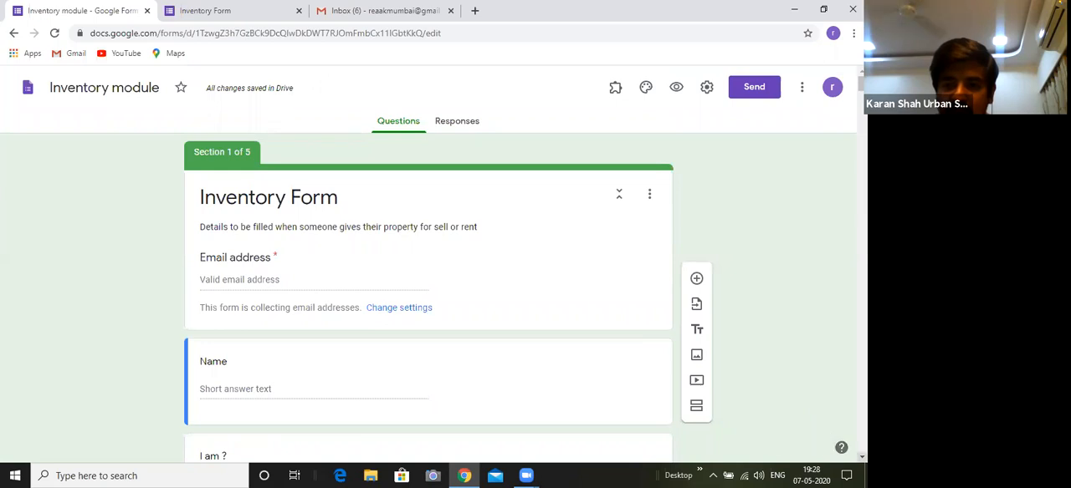
{"action": "scroll", "coordinate": [348, 332], "scroll_direction": "down", "scroll_amount": 1}
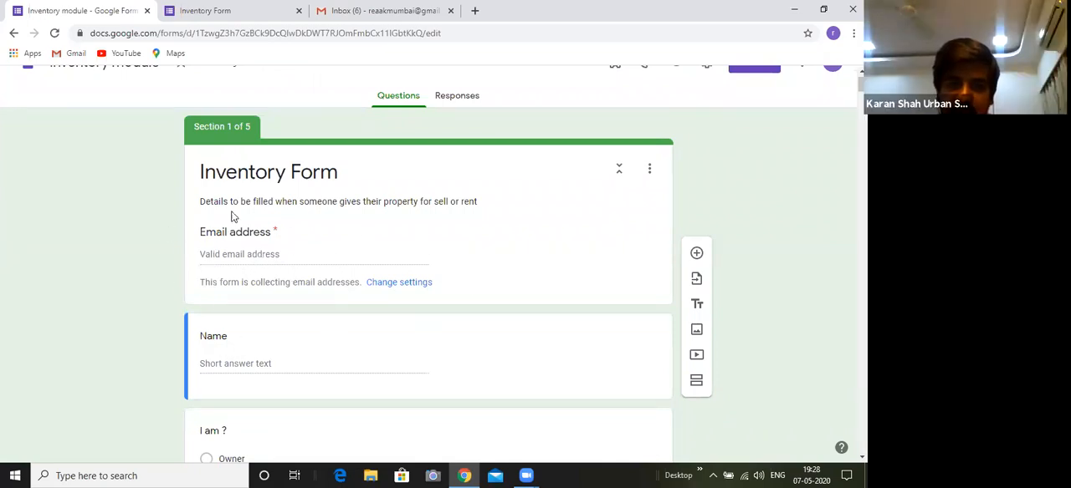
{"action": "left_click", "coordinate": [249, 258]}
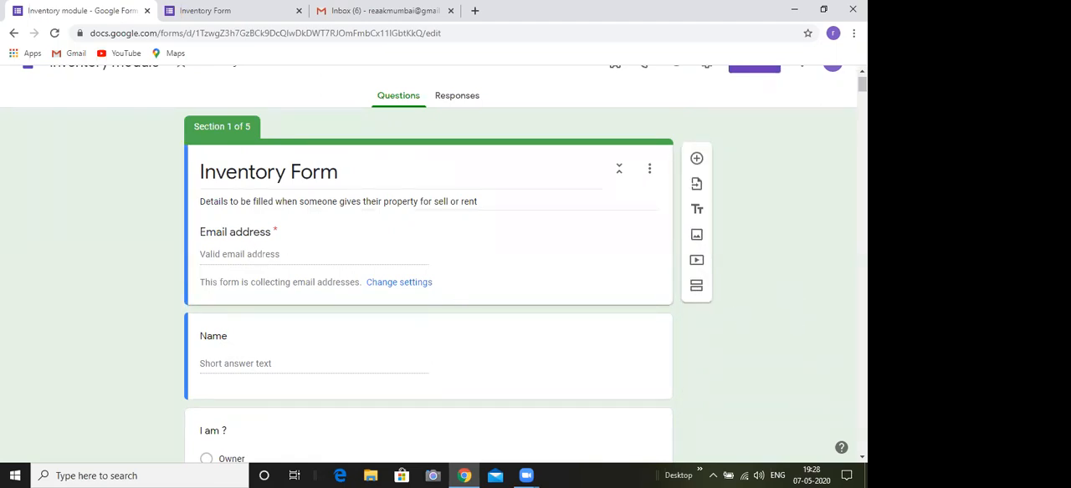
{"action": "scroll", "coordinate": [429, 266], "scroll_direction": "down", "scroll_amount": 1}
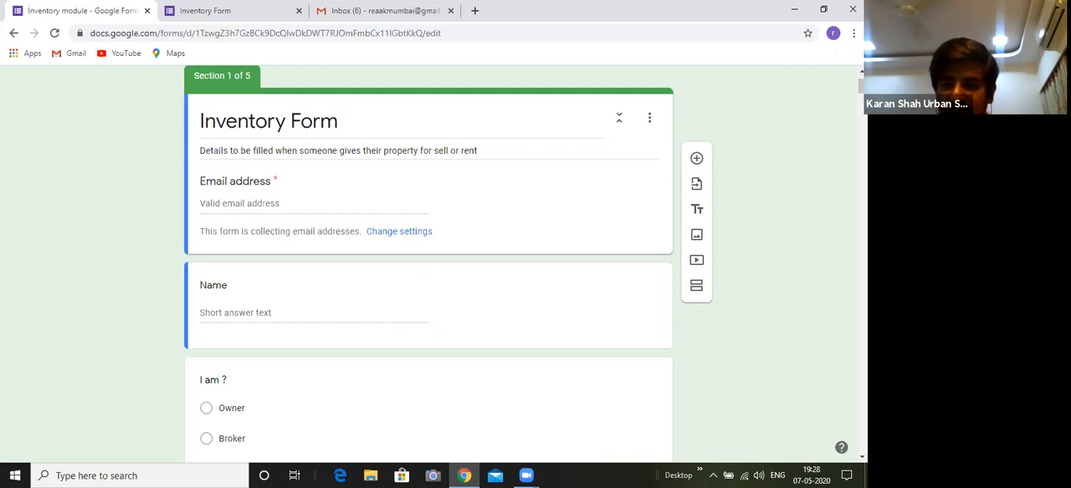
{"action": "scroll", "coordinate": [429, 268], "scroll_direction": "down", "scroll_amount": 3}
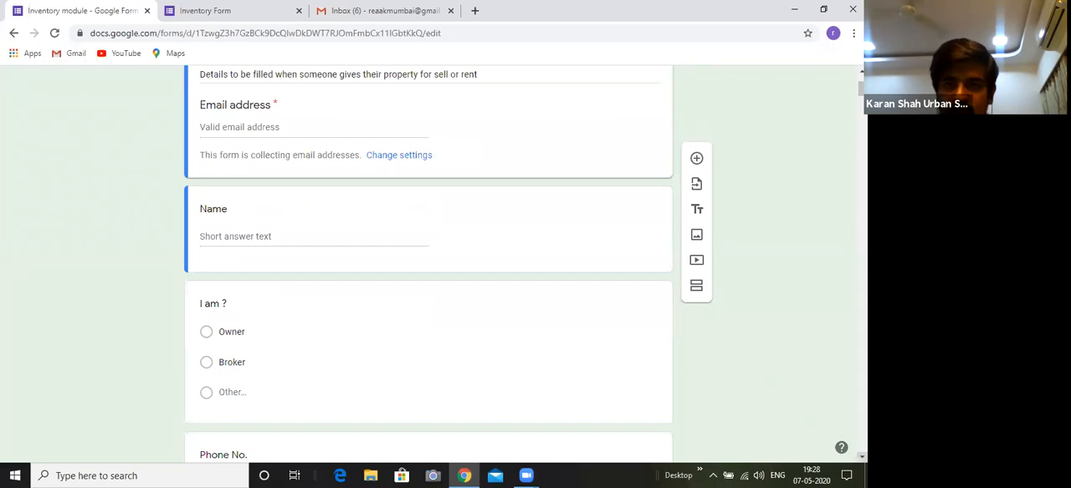
{"action": "scroll", "coordinate": [428, 267], "scroll_direction": "up", "scroll_amount": 1}
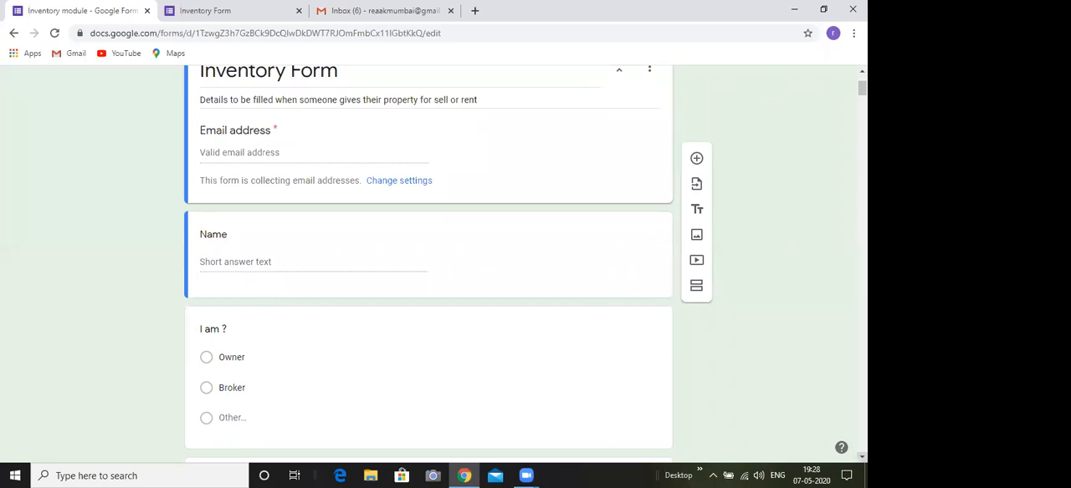
{"action": "scroll", "coordinate": [428, 267], "scroll_direction": "down", "scroll_amount": 2}
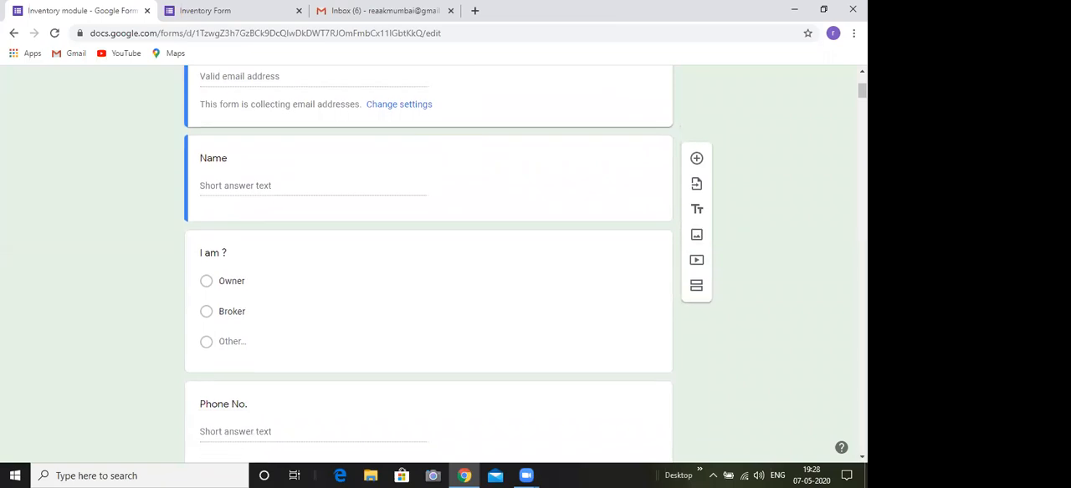
{"action": "scroll", "coordinate": [428, 262], "scroll_direction": "up", "scroll_amount": 2}
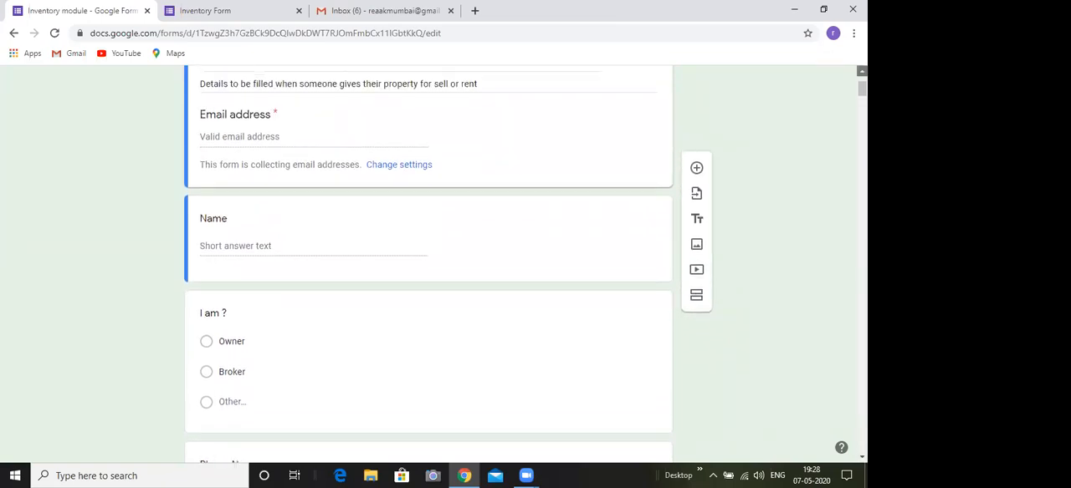
{"action": "scroll", "coordinate": [428, 262], "scroll_direction": "up", "scroll_amount": 1}
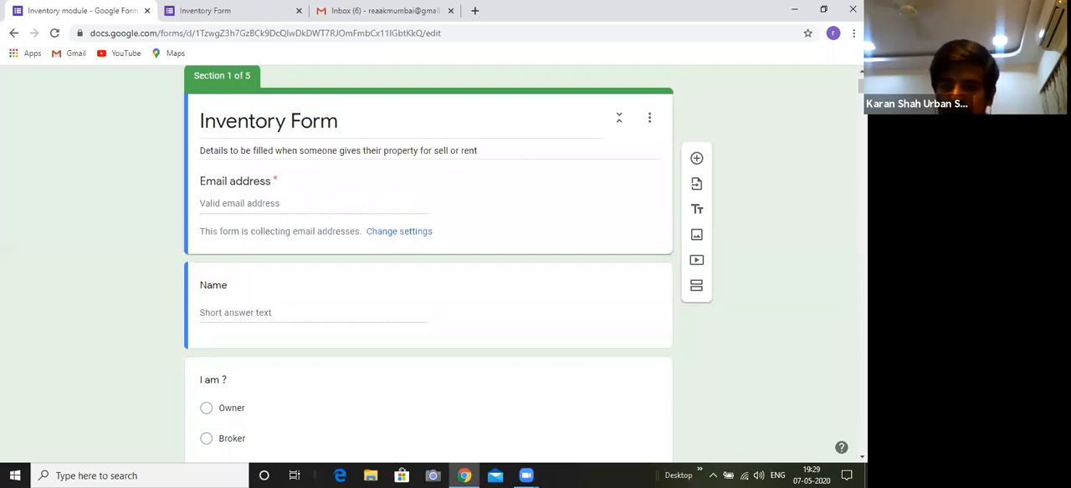
{"action": "scroll", "coordinate": [428, 263], "scroll_direction": "down", "scroll_amount": 2}
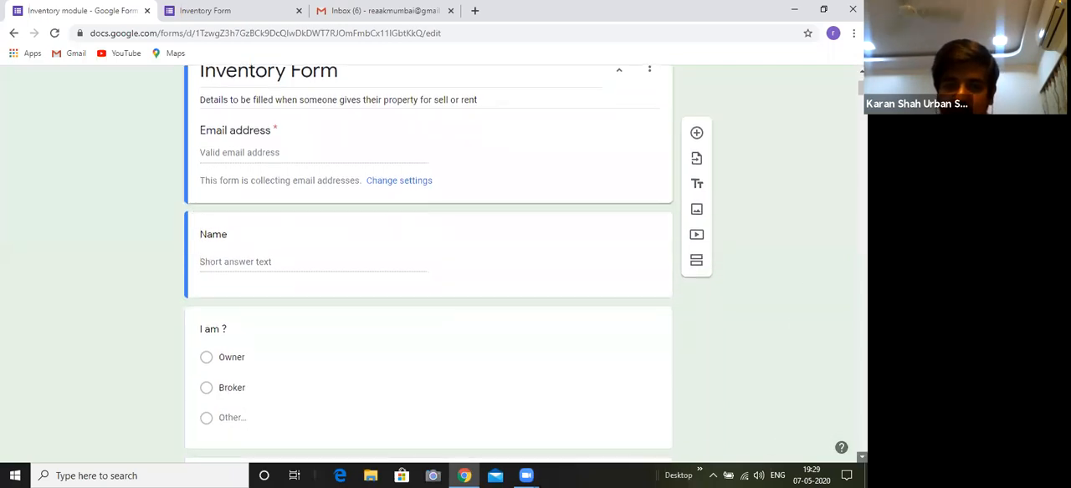
Make the Phone No. question required
{"action": "scroll", "coordinate": [428, 262], "scroll_direction": "down", "scroll_amount": 2}
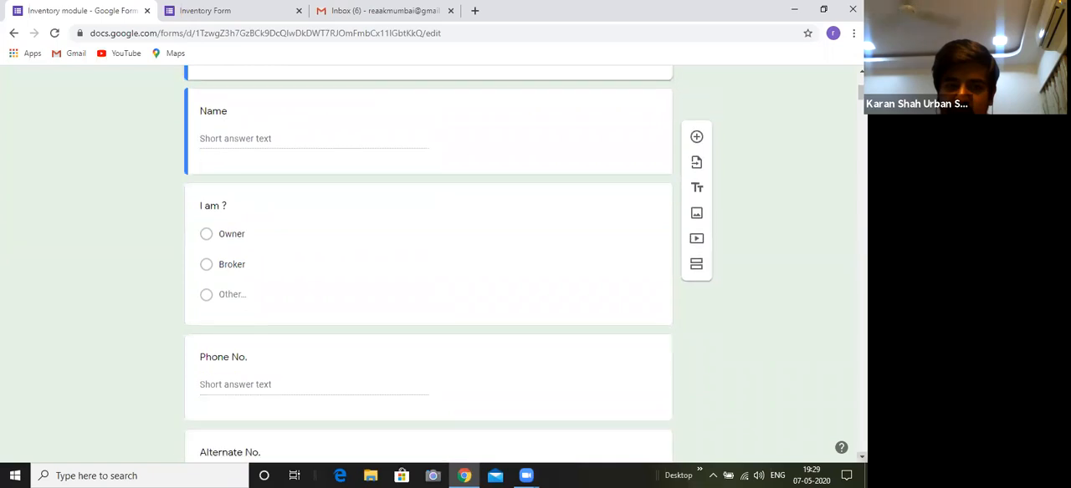
{"action": "scroll", "coordinate": [428, 262], "scroll_direction": "down", "scroll_amount": 3}
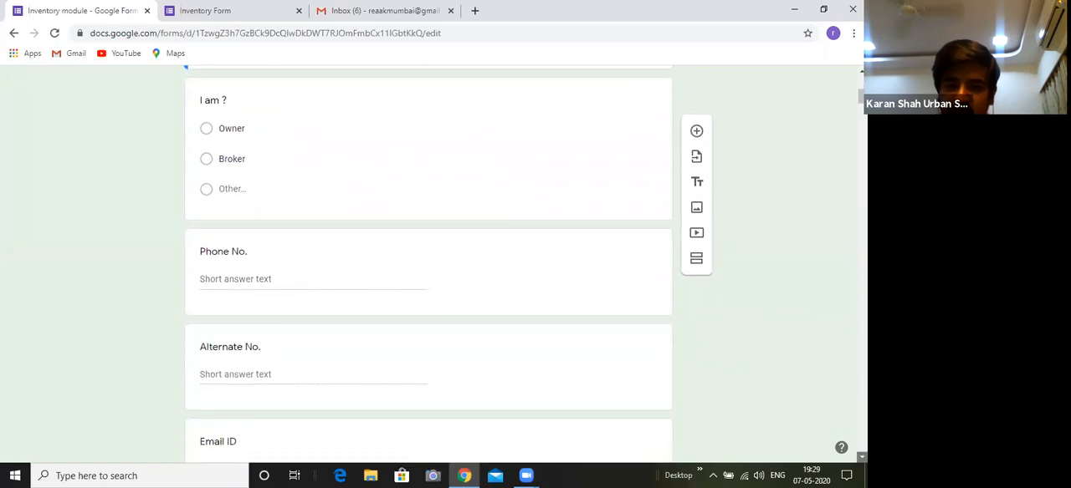
{"action": "scroll", "coordinate": [396, 256], "scroll_direction": "down", "scroll_amount": 1}
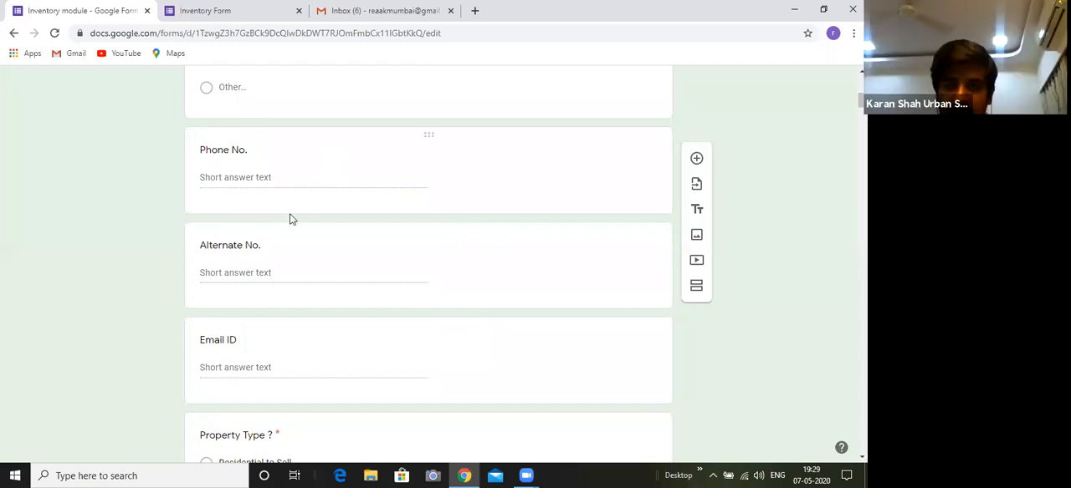
{"action": "left_click", "coordinate": [617, 204]}
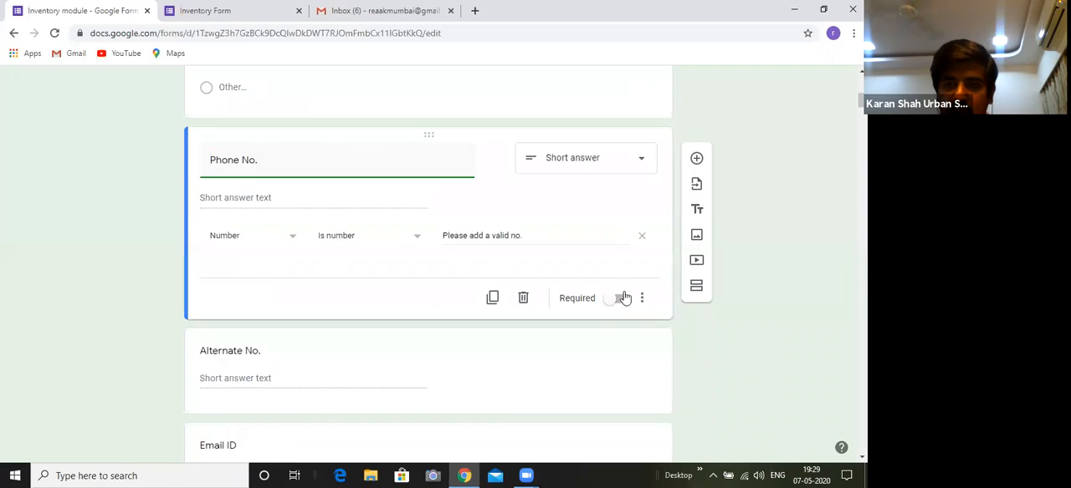
{"action": "left_click", "coordinate": [617, 298]}
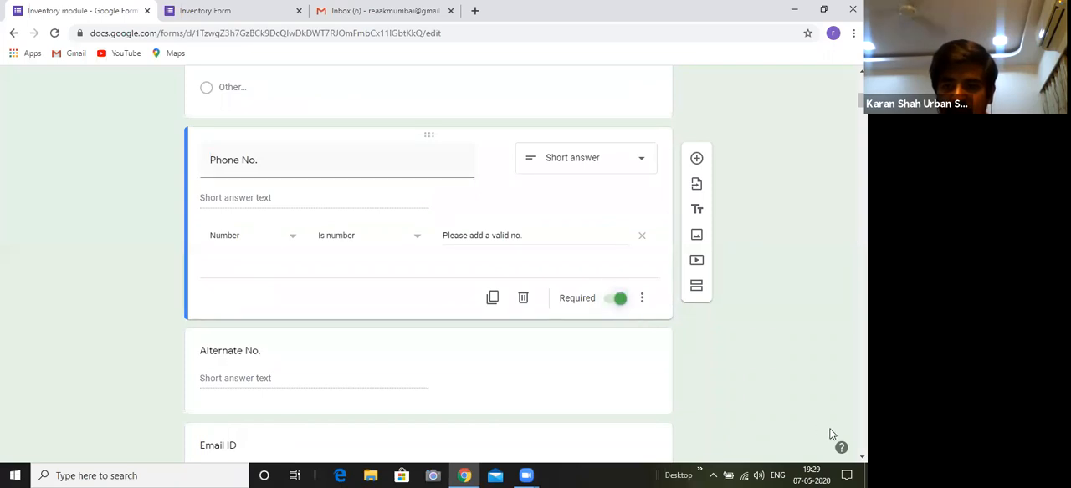
Delete the Email ID question located between Alternate No. and Property Type
{"action": "scroll", "coordinate": [452, 314], "scroll_direction": "down", "scroll_amount": 1}
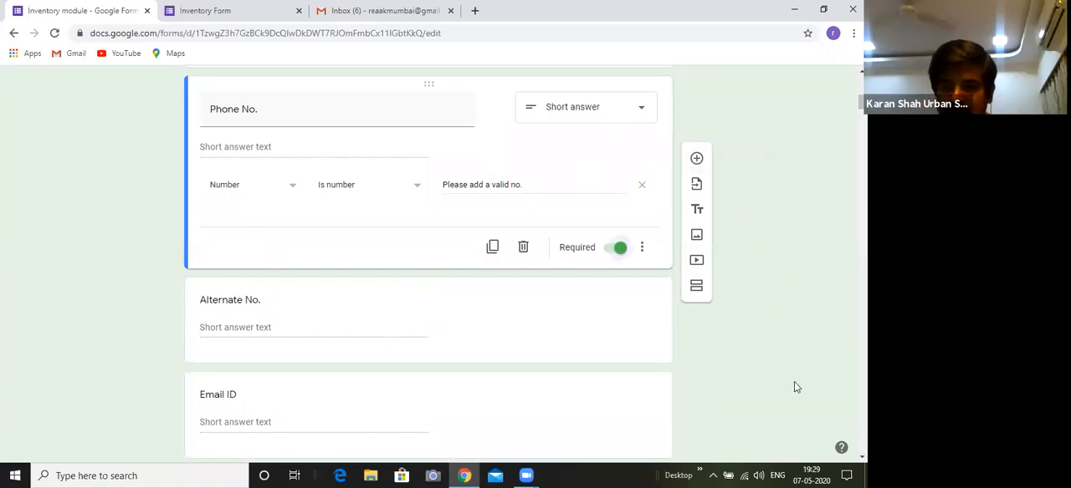
{"action": "scroll", "coordinate": [428, 267], "scroll_direction": "down", "scroll_amount": 3}
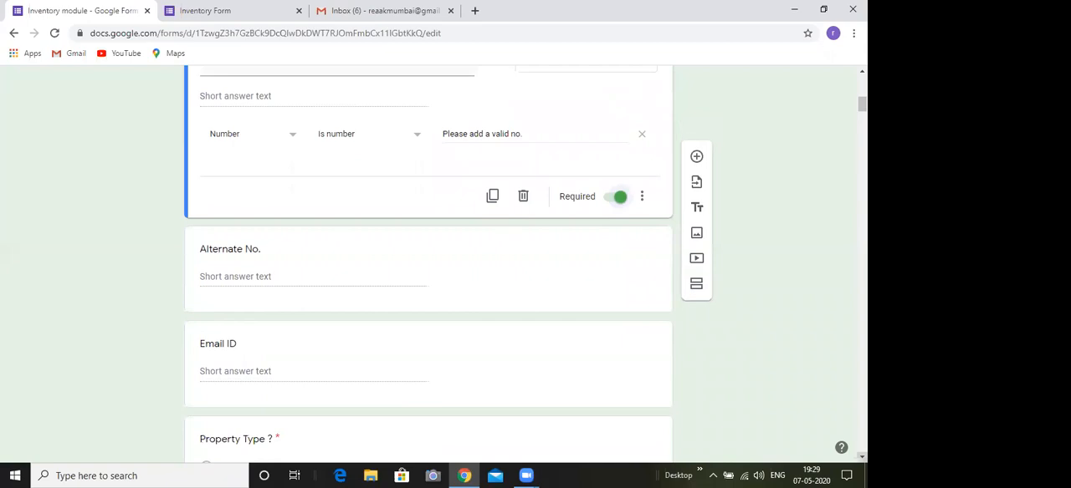
{"action": "scroll", "coordinate": [429, 268], "scroll_direction": "down", "scroll_amount": 1}
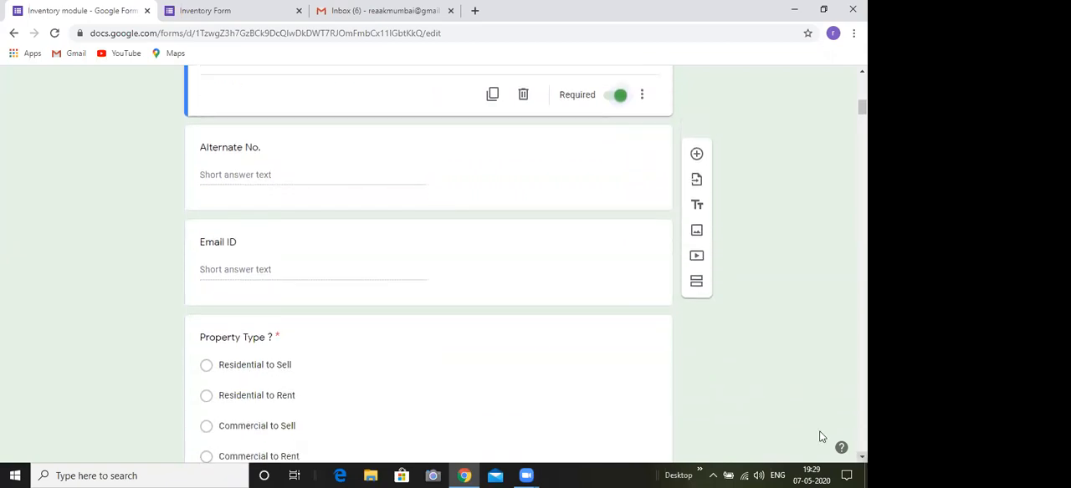
{"action": "left_click", "coordinate": [510, 253]}
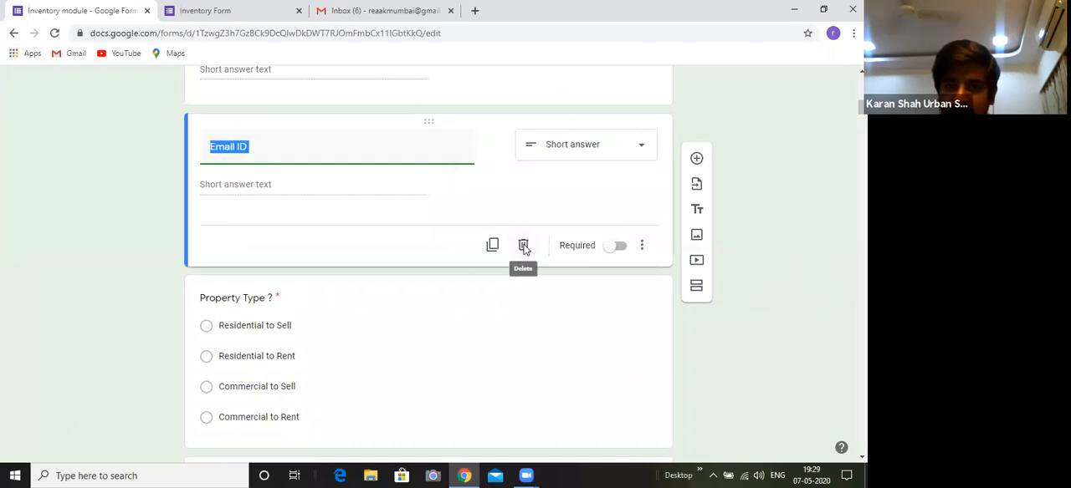
{"action": "left_click", "coordinate": [523, 246]}
{"action": "scroll", "coordinate": [429, 261], "scroll_direction": "up", "scroll_amount": 10}
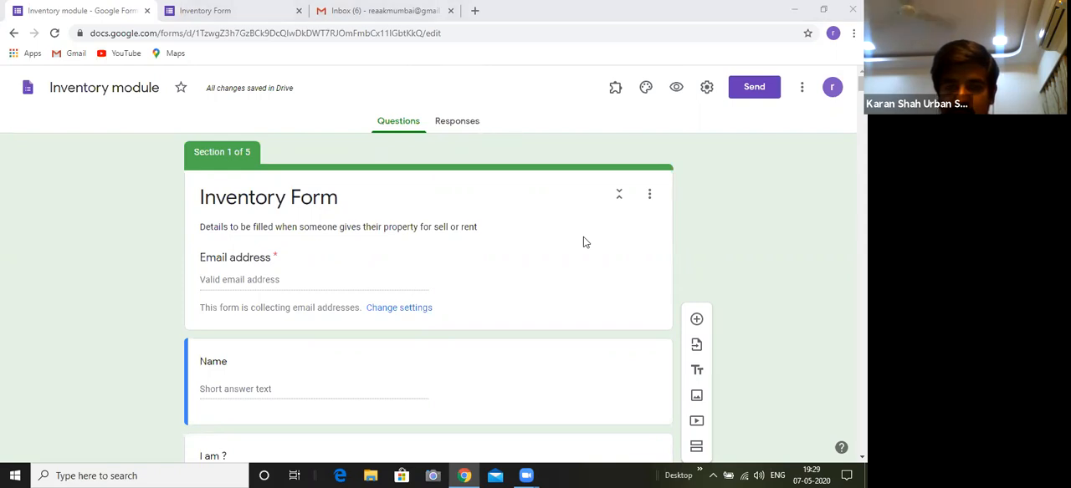
Review the header's Email address field, the contact questions, and the Property Type and Location questions below them
{"action": "scroll", "coordinate": [428, 267], "scroll_direction": "down", "scroll_amount": 9}
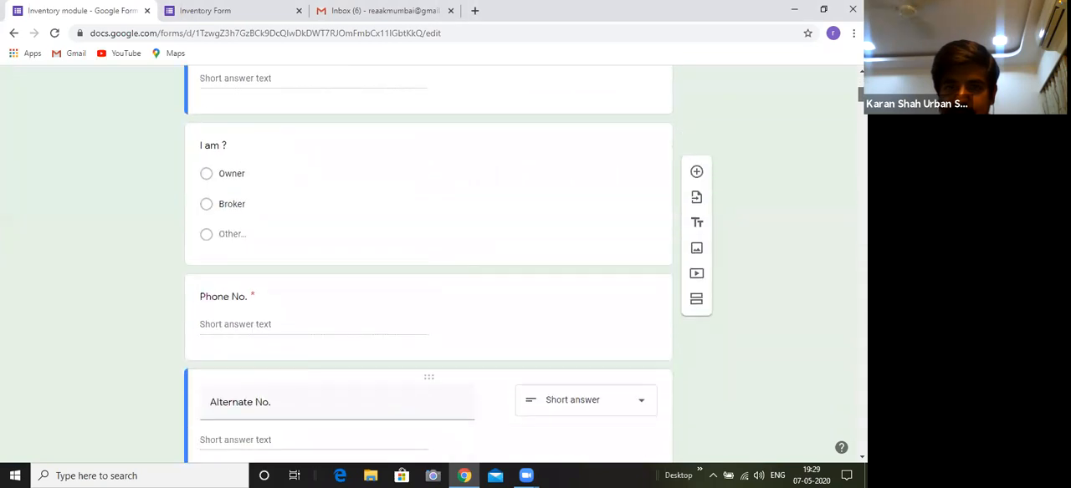
{"action": "scroll", "coordinate": [428, 268], "scroll_direction": "down", "scroll_amount": 1}
{"action": "scroll", "coordinate": [429, 268], "scroll_direction": "up", "scroll_amount": 2}
{"action": "scroll", "coordinate": [428, 268], "scroll_direction": "down", "scroll_amount": 1}
{"action": "scroll", "coordinate": [532, 164], "scroll_direction": "down", "scroll_amount": 2}
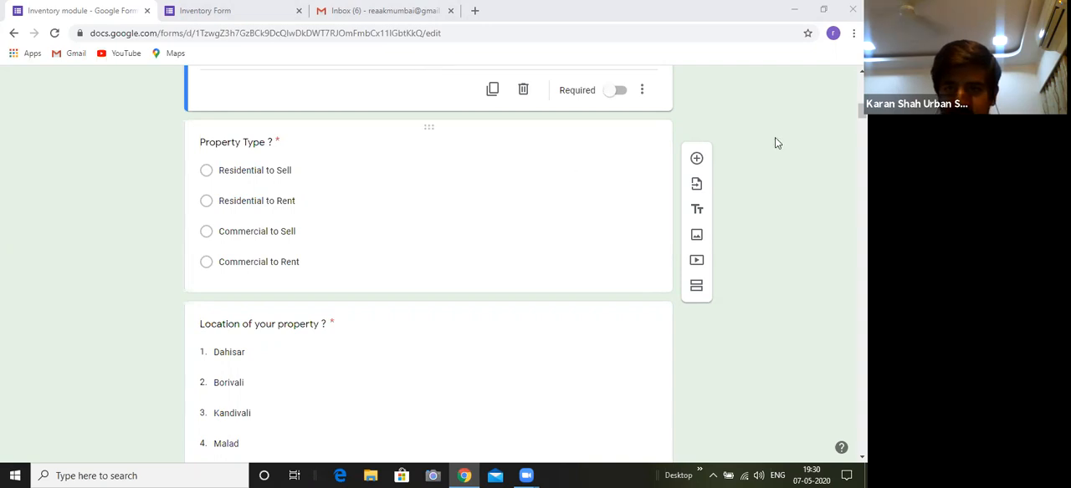
{"action": "scroll", "coordinate": [492, 103], "scroll_direction": "up", "scroll_amount": 6}
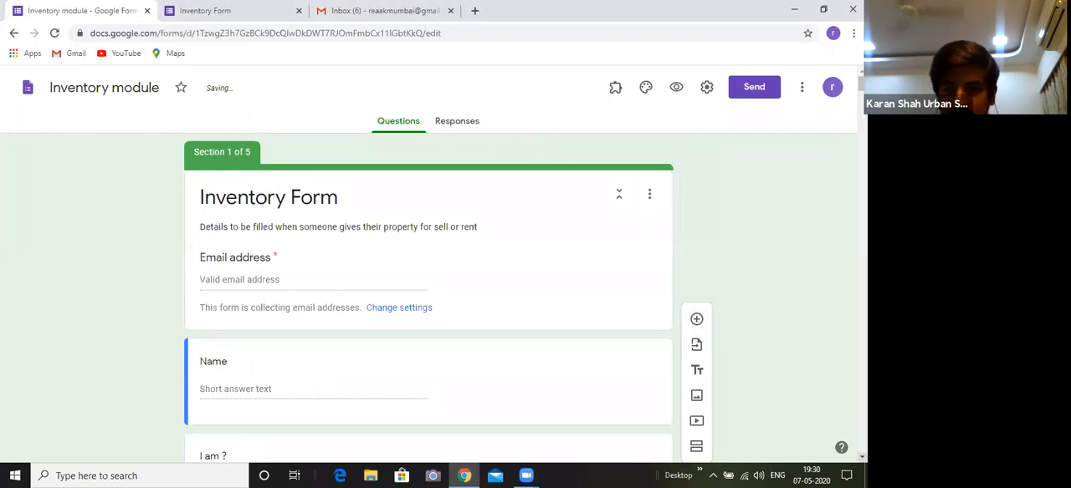
{"action": "scroll", "coordinate": [429, 264], "scroll_direction": "down", "scroll_amount": 2}
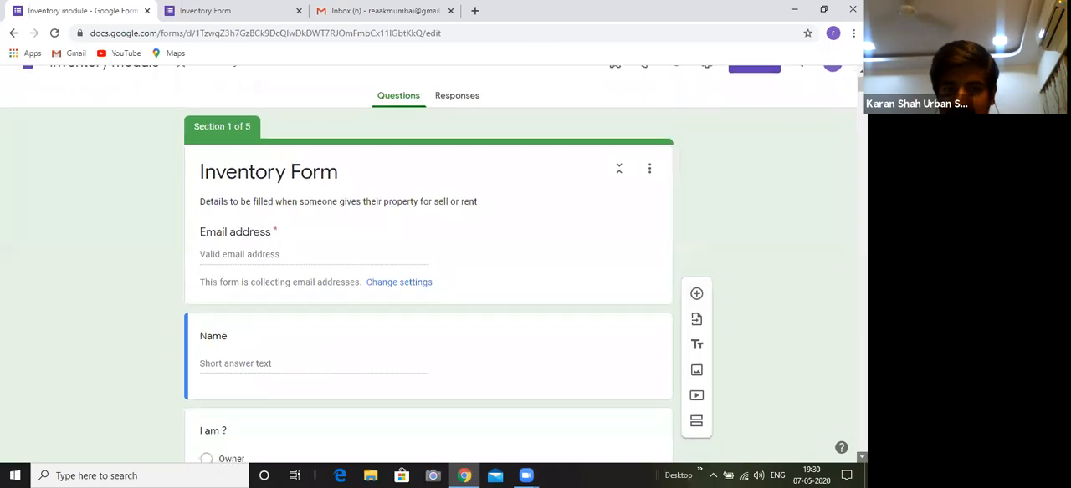
{"action": "scroll", "coordinate": [669, 306], "scroll_direction": "down", "scroll_amount": 1}
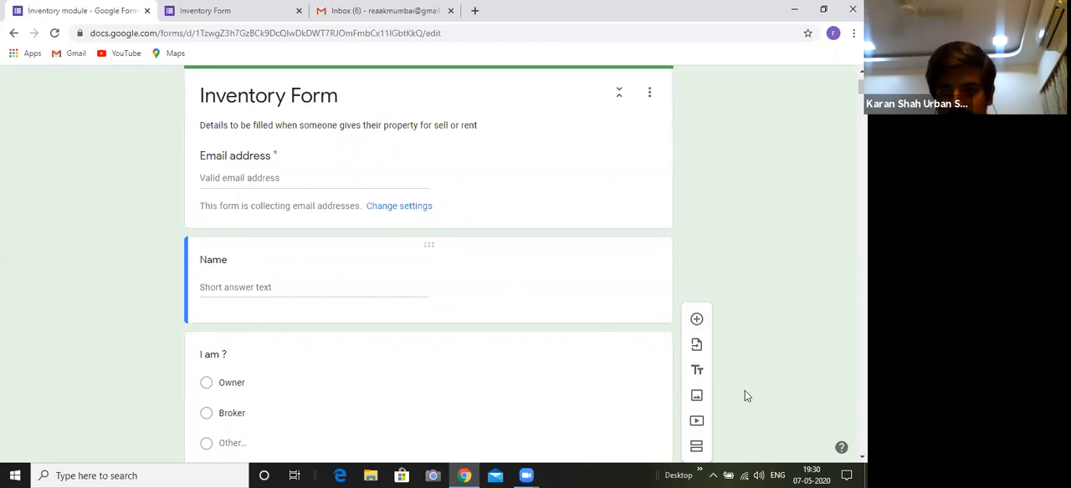
{"action": "scroll", "coordinate": [669, 368], "scroll_direction": "down", "scroll_amount": 1}
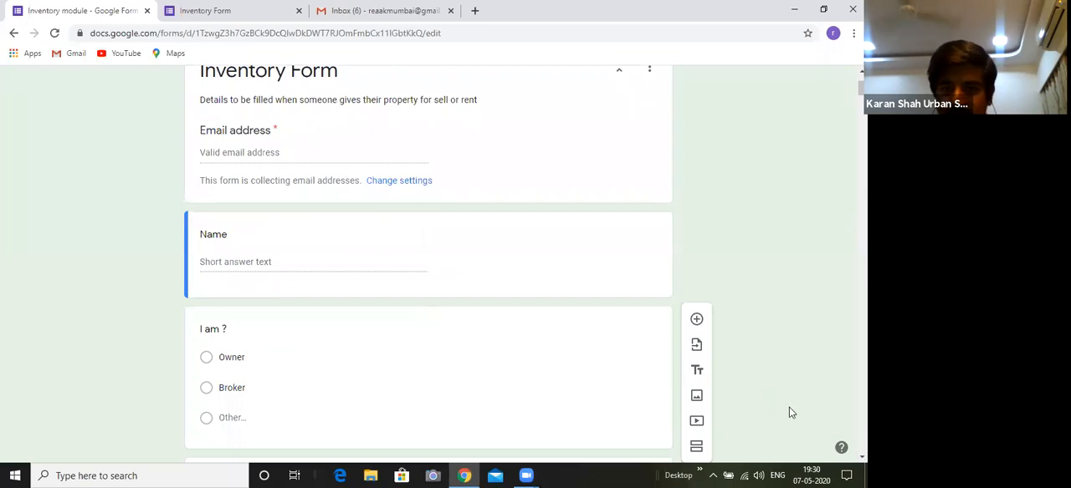
Toggle the Collect email addresses setting off and back on, and save the form settings
{"action": "left_click", "coordinate": [410, 184]}
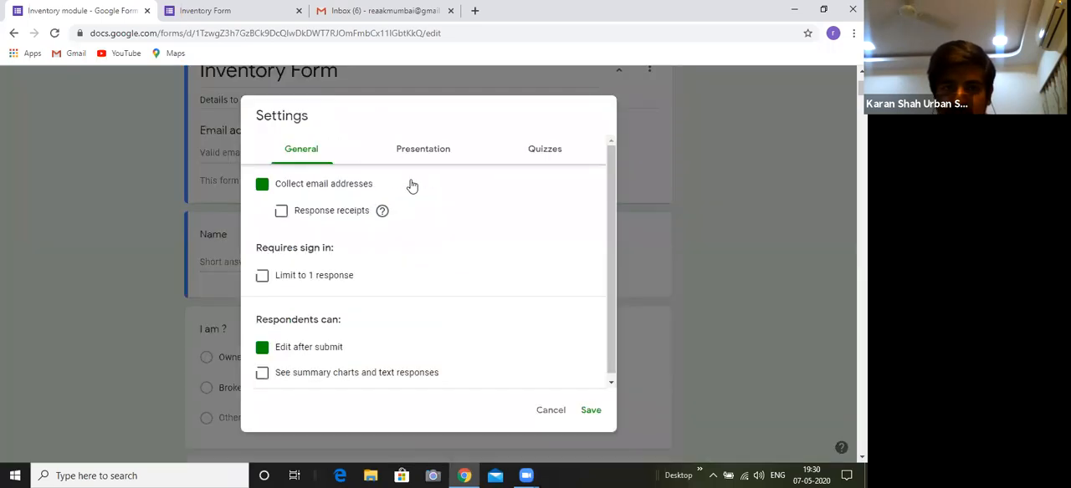
{"action": "left_click", "coordinate": [261, 185]}
{"action": "left_click", "coordinate": [261, 186]}
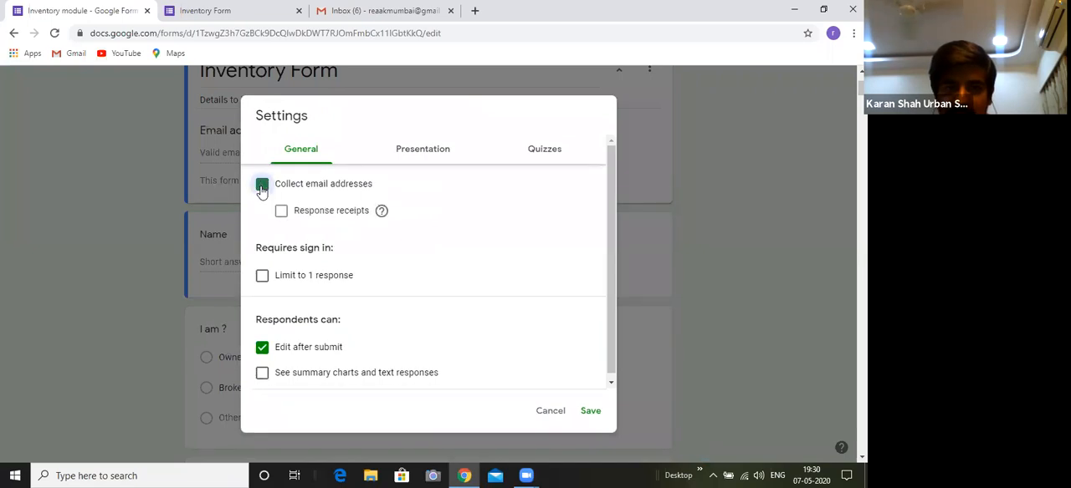
{"action": "left_click", "coordinate": [262, 185]}
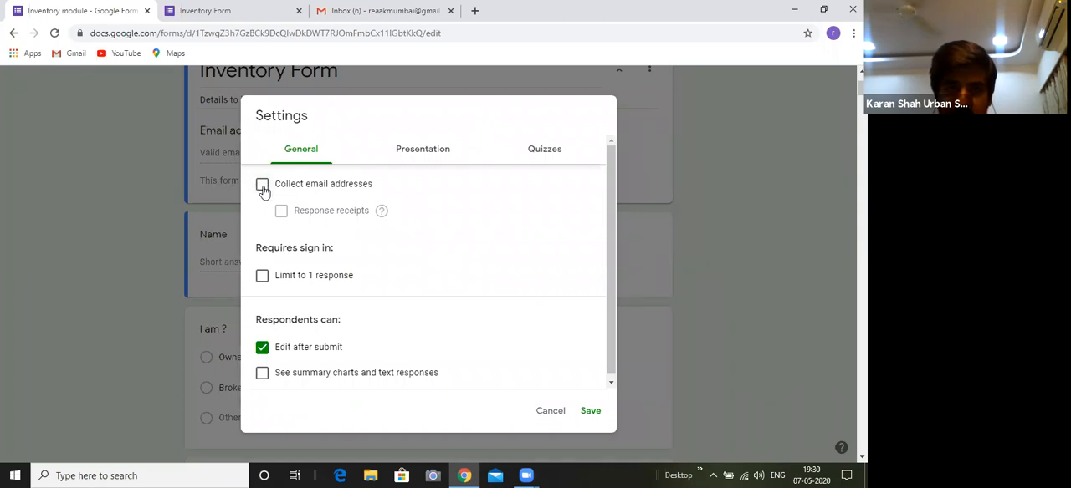
{"action": "left_click", "coordinate": [262, 186]}
{"action": "left_click", "coordinate": [591, 414]}
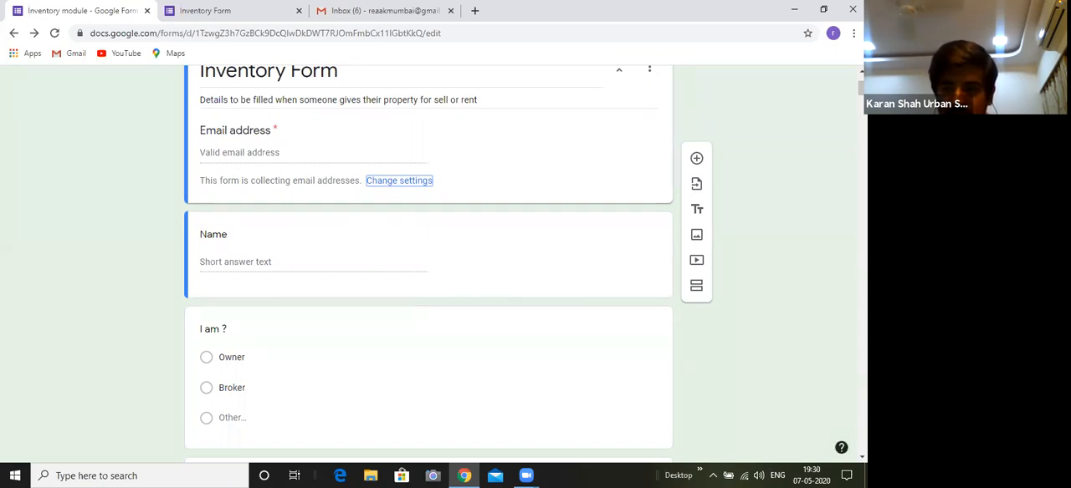
Delete the two blank multiple-choice questions located between Alternate No. and Property Type
{"action": "left_click", "coordinate": [861, 457]}
{"action": "scroll", "coordinate": [861, 457], "scroll_direction": "down", "scroll_amount": 5}
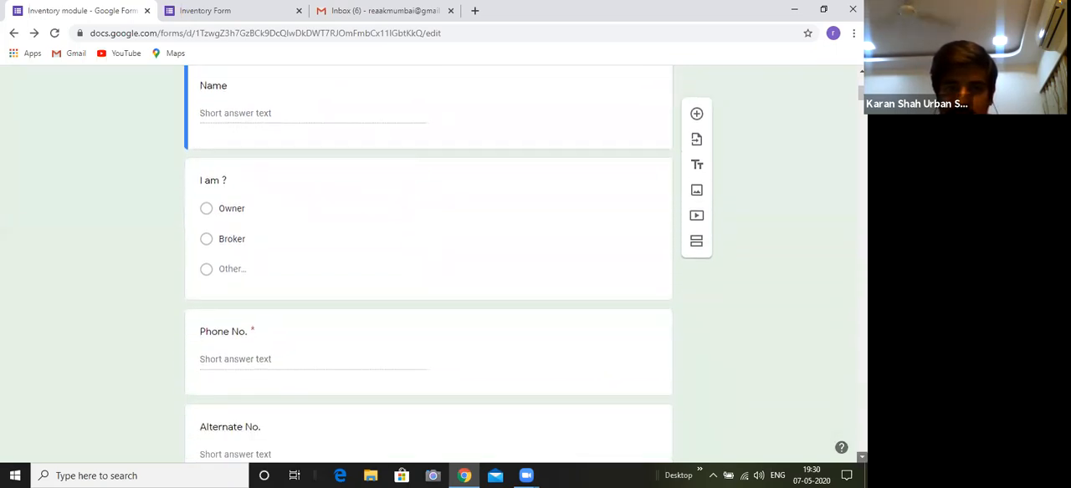
{"action": "scroll", "coordinate": [862, 457], "scroll_direction": "down", "scroll_amount": 1}
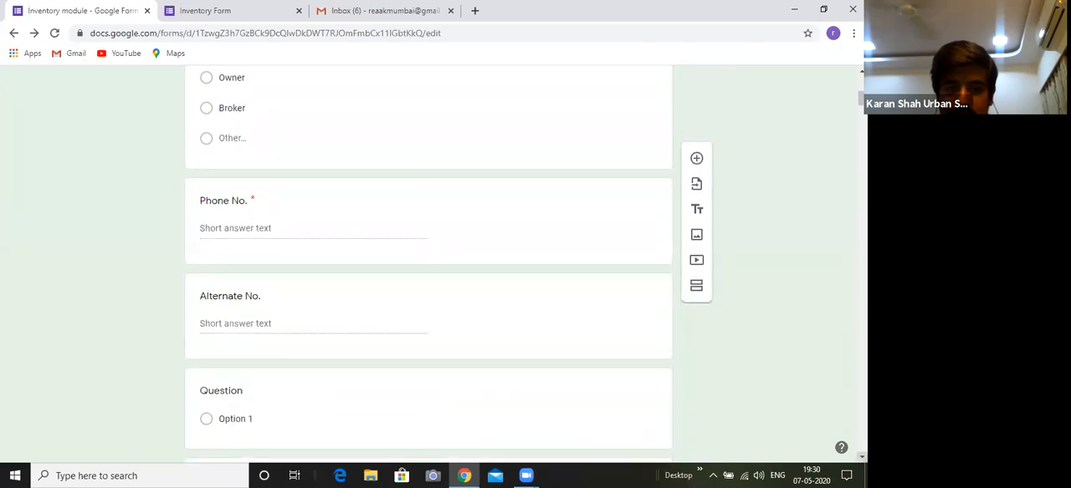
{"action": "scroll", "coordinate": [861, 457], "scroll_direction": "down", "scroll_amount": 2}
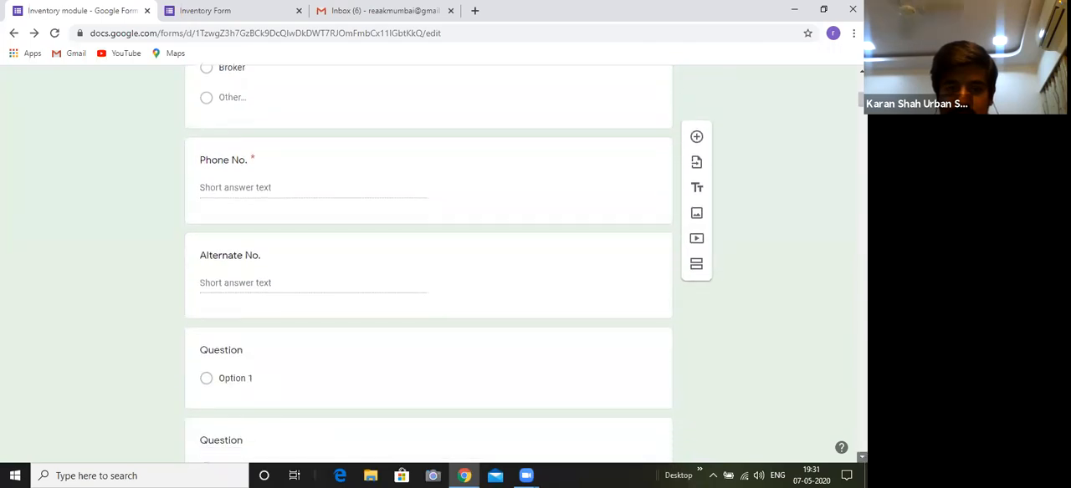
{"action": "left_click", "coordinate": [547, 311]}
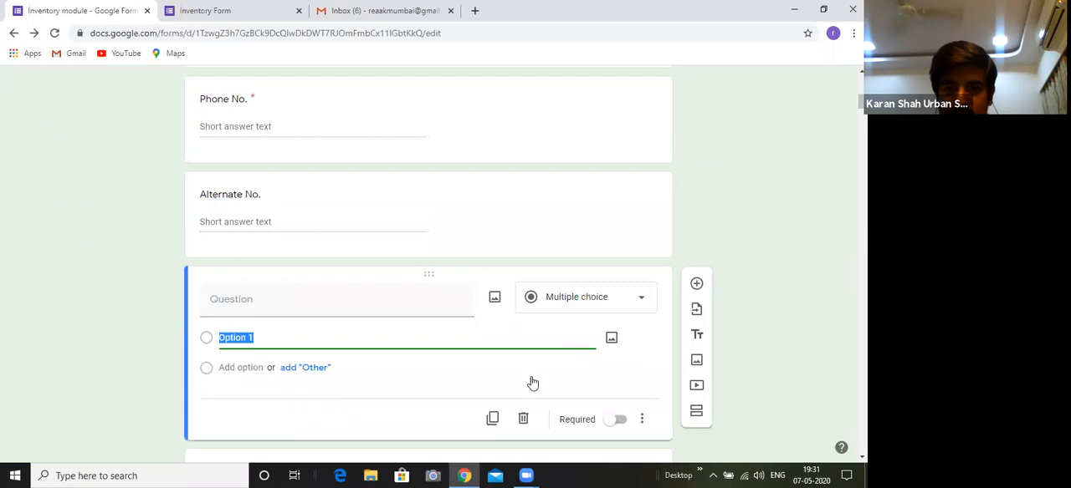
{"action": "left_click", "coordinate": [522, 419]}
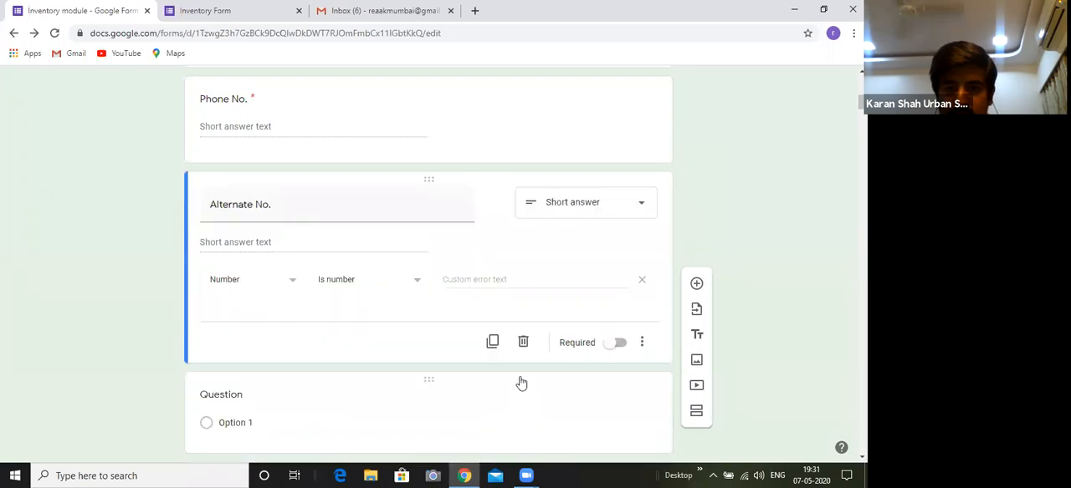
{"action": "left_click", "coordinate": [520, 384]}
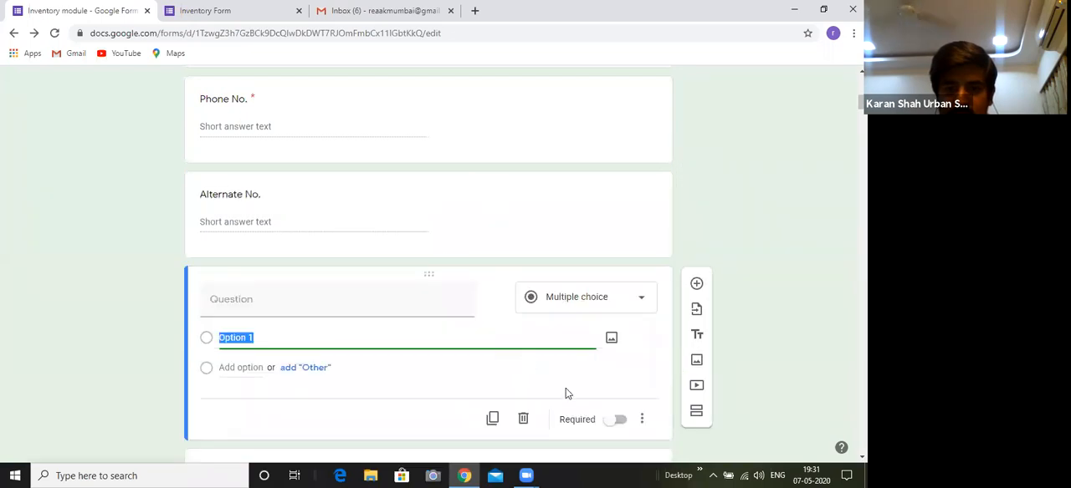
{"action": "left_click", "coordinate": [523, 421]}
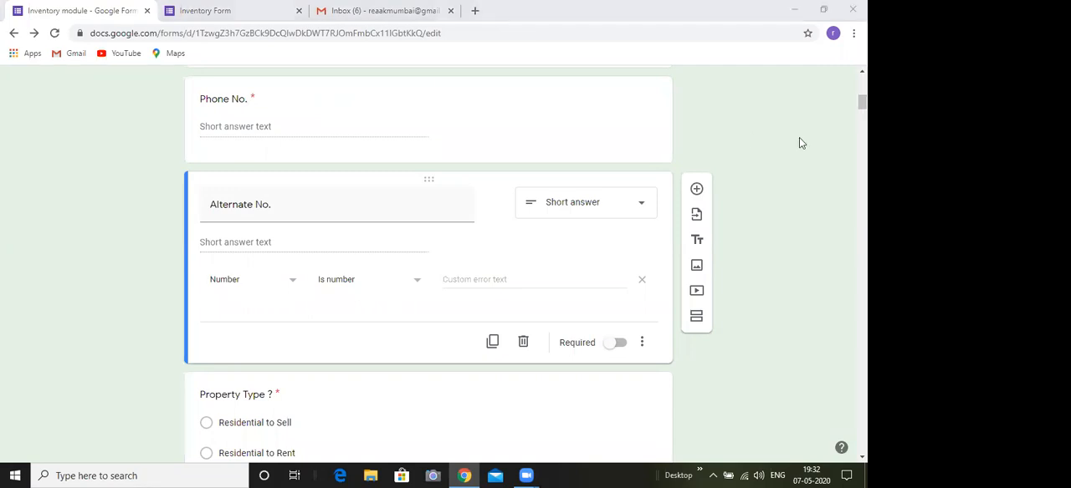
Disable the collection of email addresses in the form's general settings and save
{"action": "left_click_drag", "start_coordinate": [862, 102], "coordinate": [861, 84]}
{"action": "right_click", "coordinate": [862, 98]}
{"action": "left_click", "coordinate": [861, 96]}
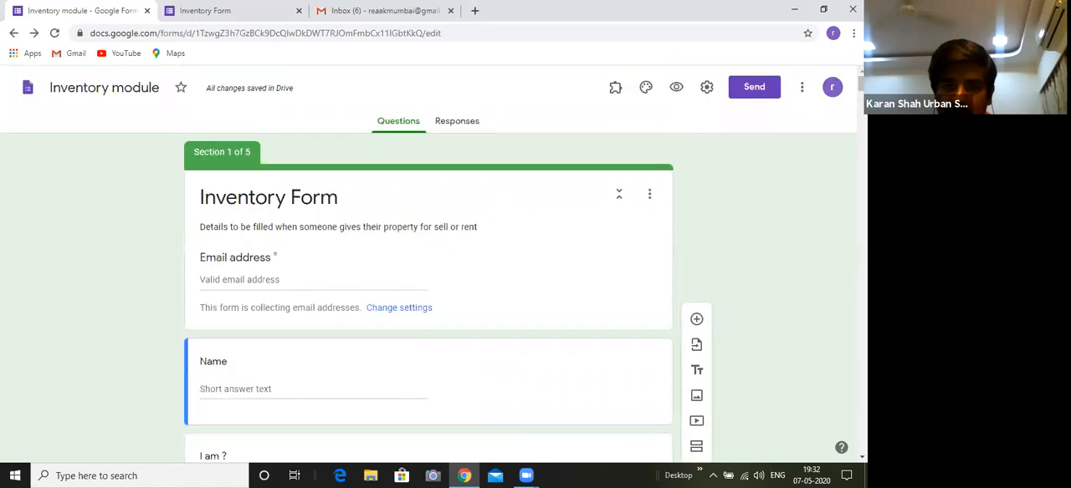
{"action": "left_click", "coordinate": [389, 312]}
{"action": "left_click", "coordinate": [264, 188]}
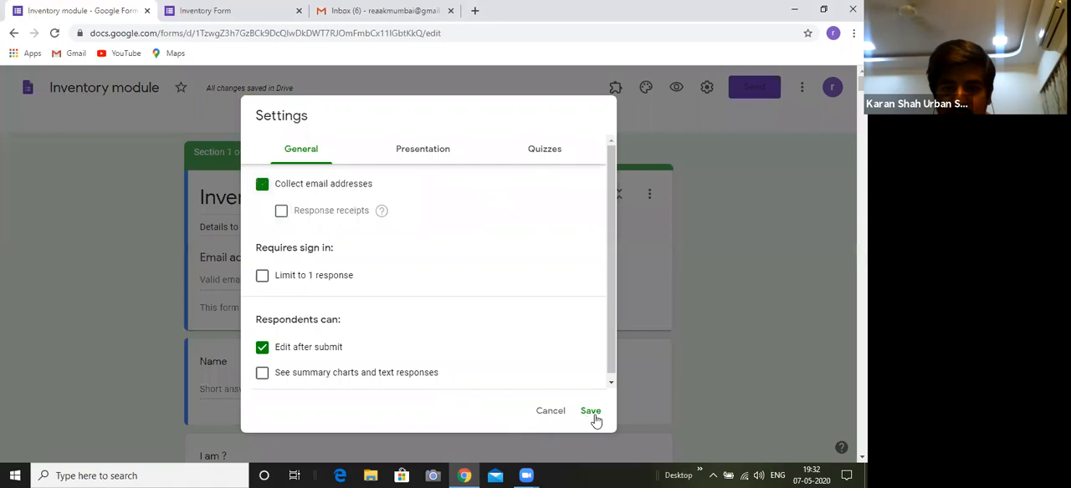
{"action": "left_click", "coordinate": [591, 412]}
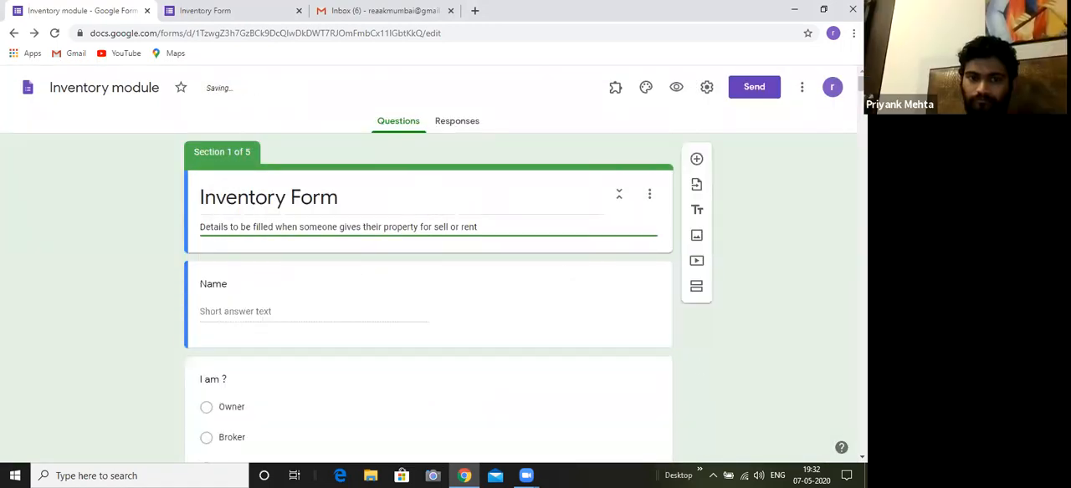
Add a question titled "Email ID" above the Name question, using the short answer type
{"action": "scroll", "coordinate": [429, 265], "scroll_direction": "down", "scroll_amount": 3}
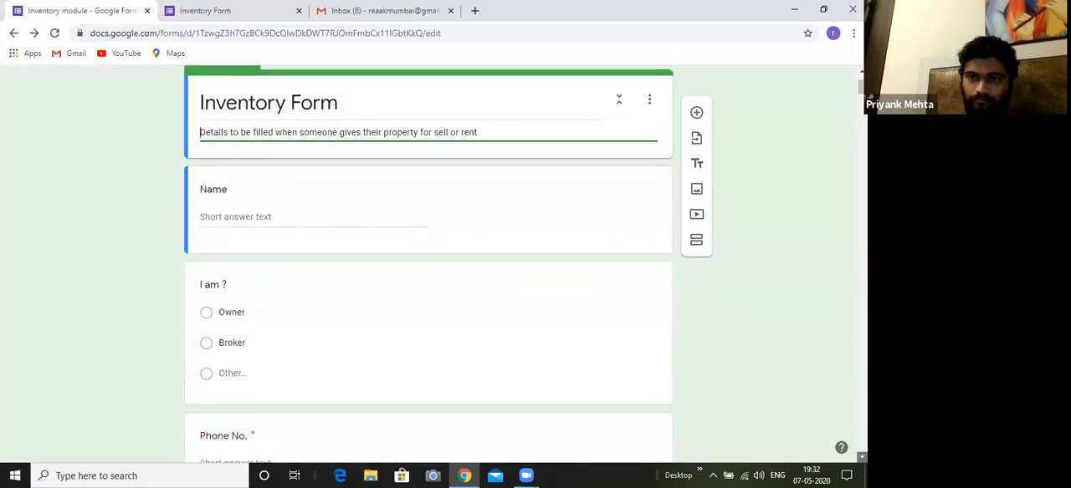
{"action": "scroll", "coordinate": [429, 264], "scroll_direction": "down", "scroll_amount": 3}
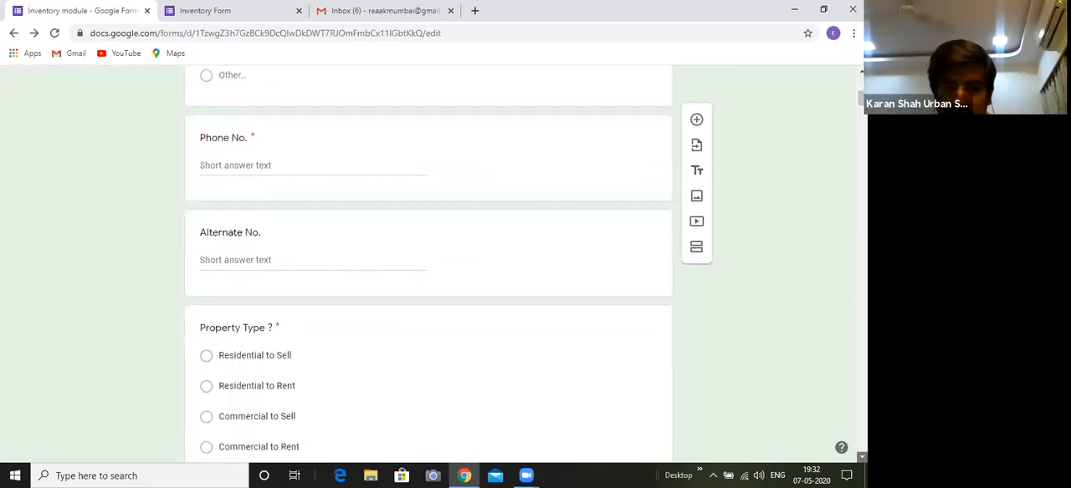
{"action": "scroll", "coordinate": [538, 368], "scroll_direction": "down", "scroll_amount": 2}
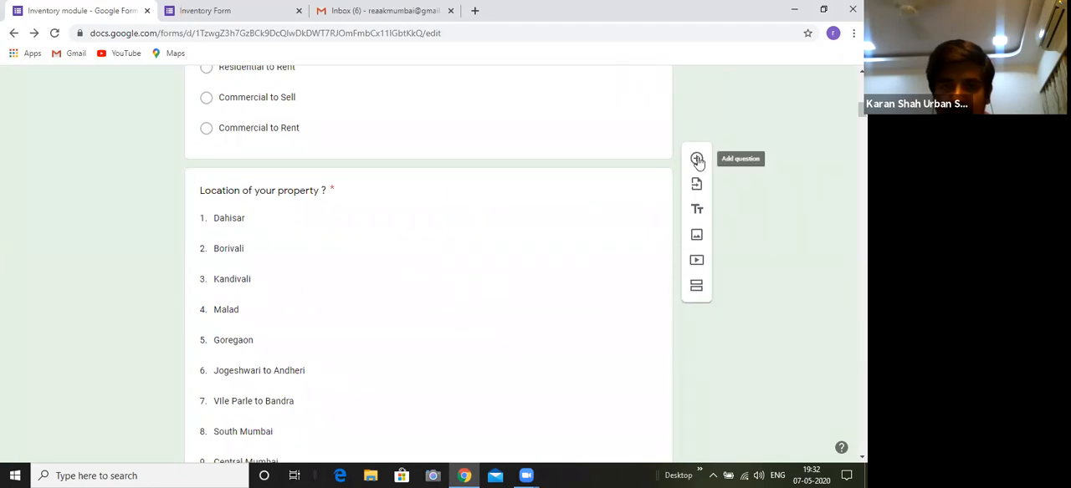
{"action": "scroll", "coordinate": [326, 113], "scroll_direction": "up", "scroll_amount": 2}
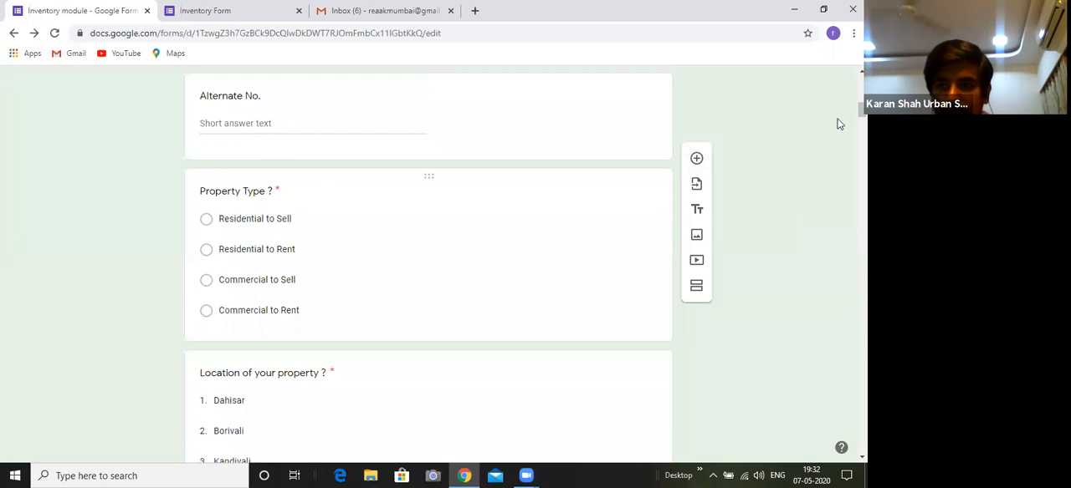
{"action": "scroll", "coordinate": [429, 265], "scroll_direction": "up", "scroll_amount": 1}
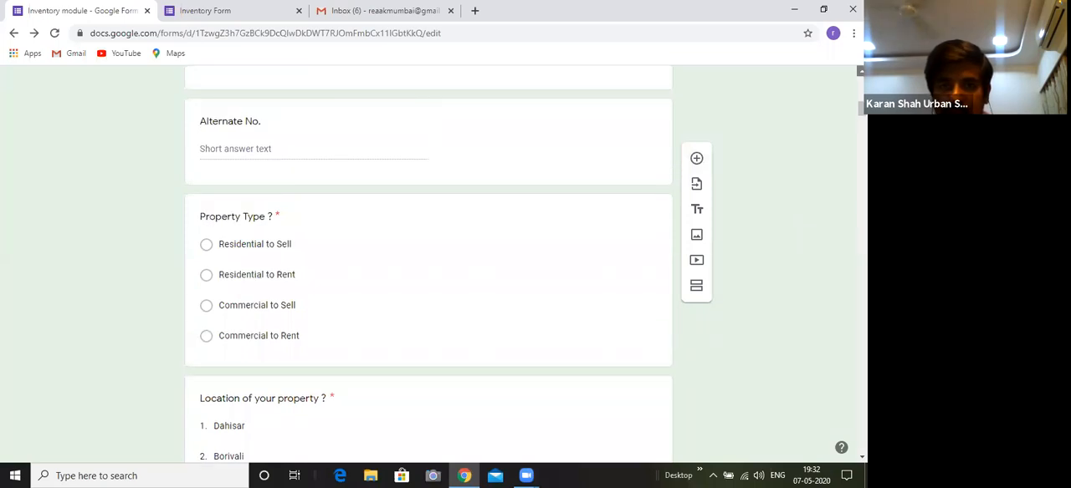
{"action": "scroll", "coordinate": [429, 265], "scroll_direction": "up", "scroll_amount": 2}
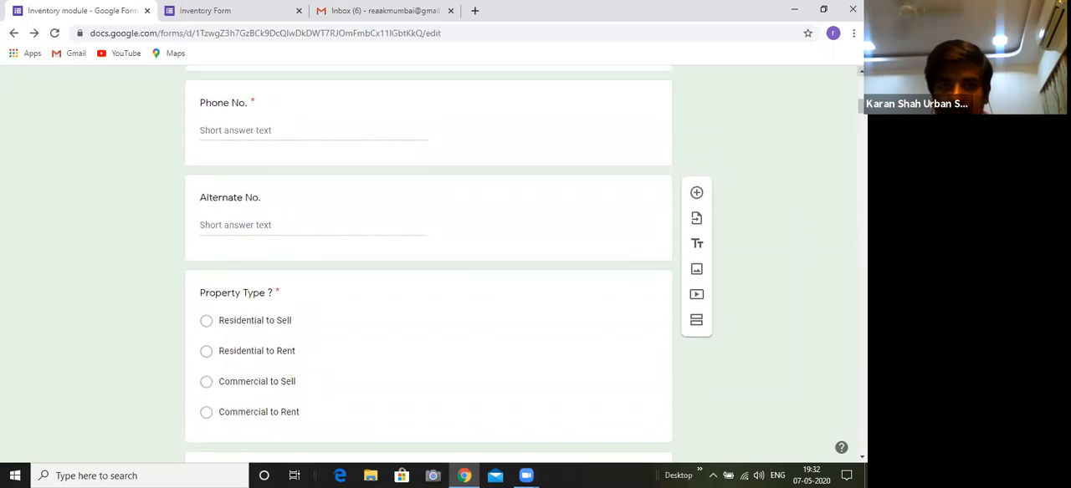
{"action": "scroll", "coordinate": [429, 265], "scroll_direction": "up", "scroll_amount": 8}
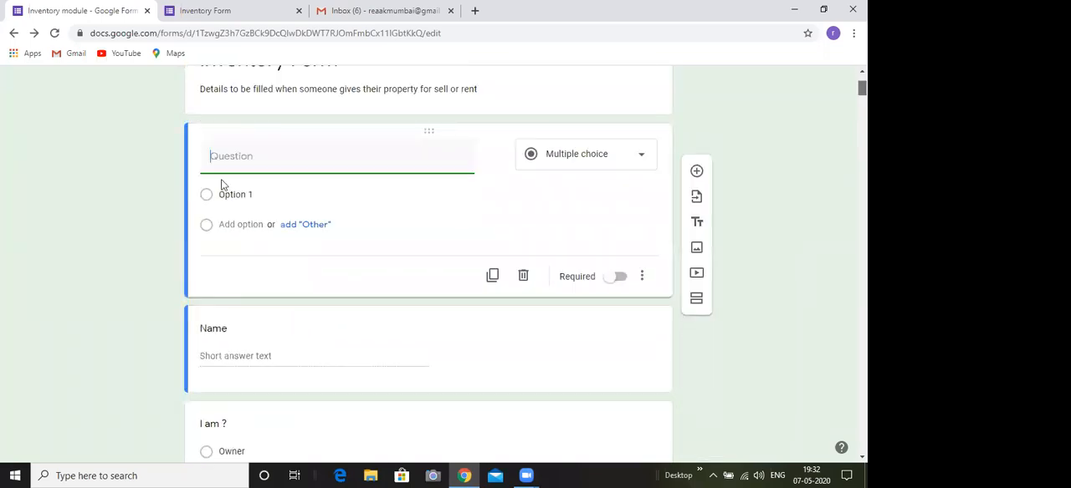
{"action": "type", "text": "Email ID"}
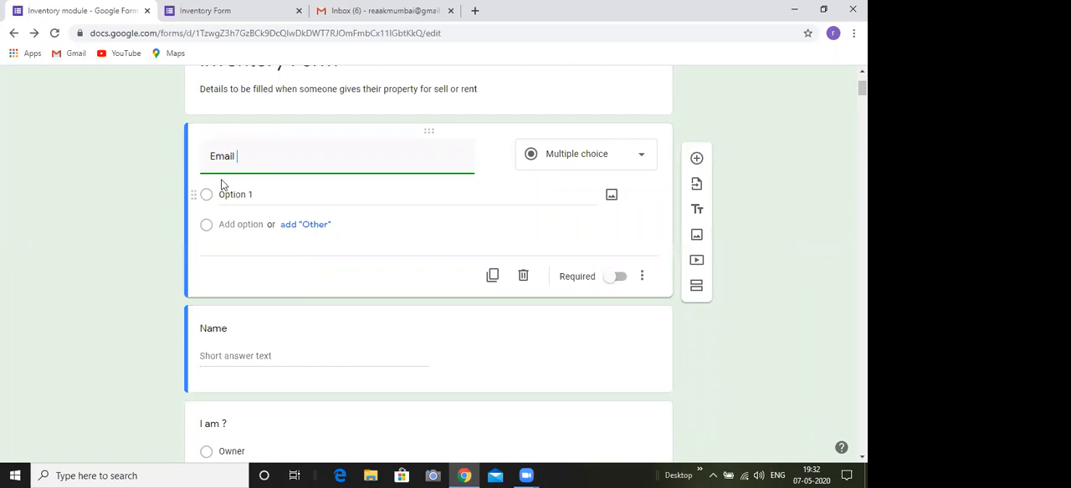
{"action": "left_click", "coordinate": [241, 266]}
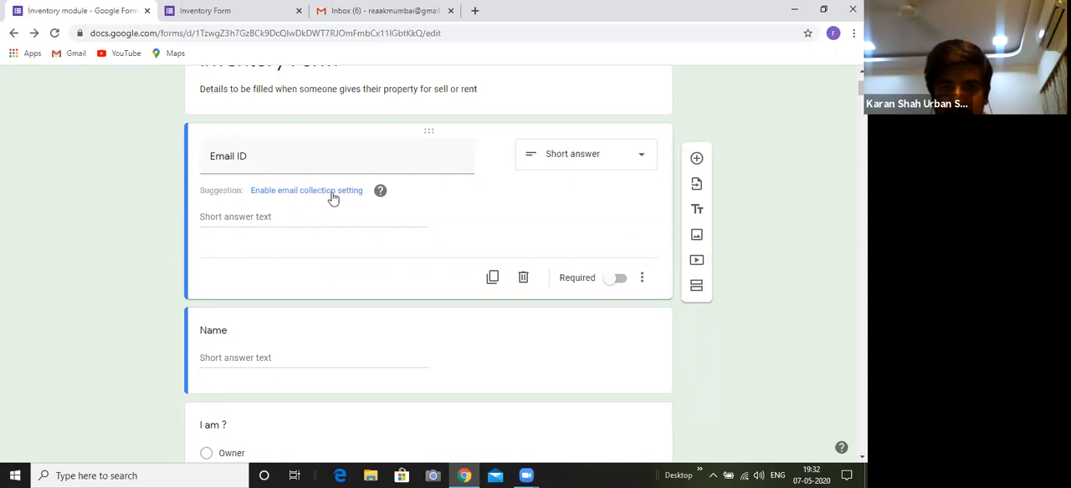
Make the Email ID question required and move it between the Name and "I am ?" questions
{"action": "left_click", "coordinate": [616, 279]}
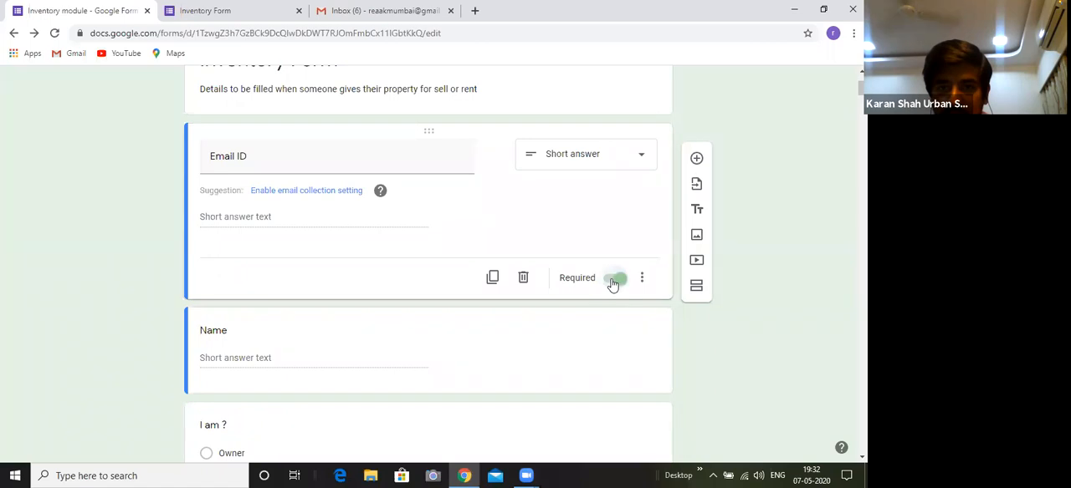
{"action": "left_click_drag", "start_coordinate": [428, 132], "coordinate": [428, 275]}
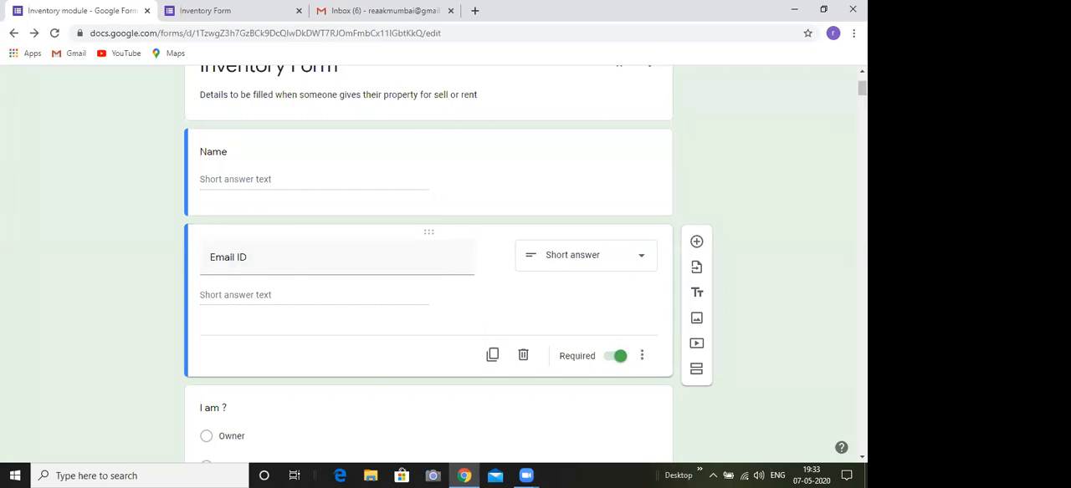
{"action": "scroll", "coordinate": [843, 134], "scroll_direction": "up", "scroll_amount": 2}
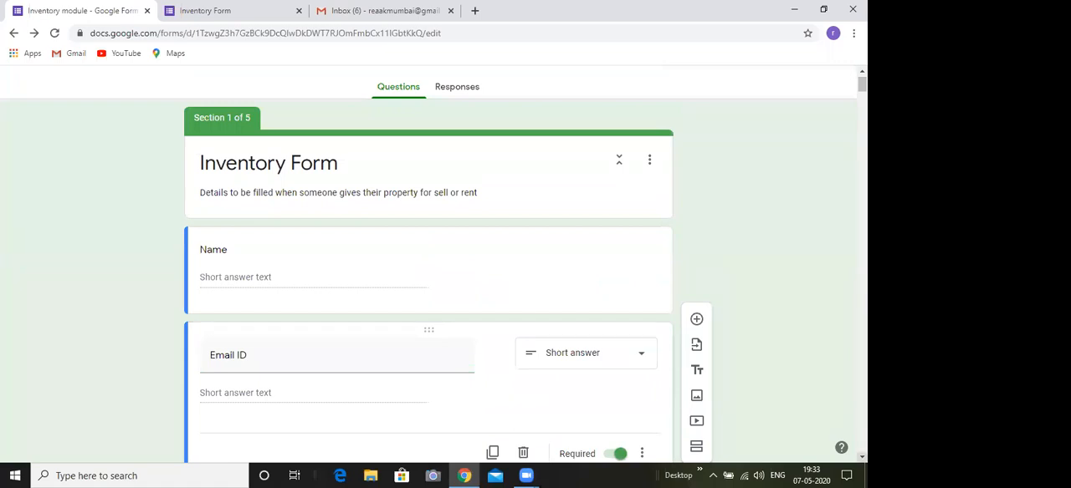
{"action": "scroll", "coordinate": [428, 268], "scroll_direction": "down", "scroll_amount": 3}
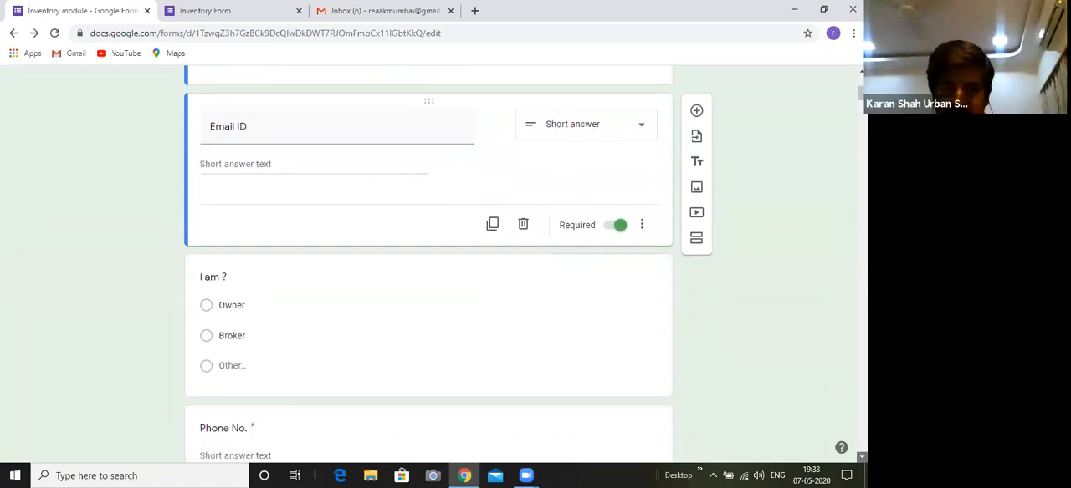
{"action": "scroll", "coordinate": [428, 267], "scroll_direction": "down", "scroll_amount": 3}
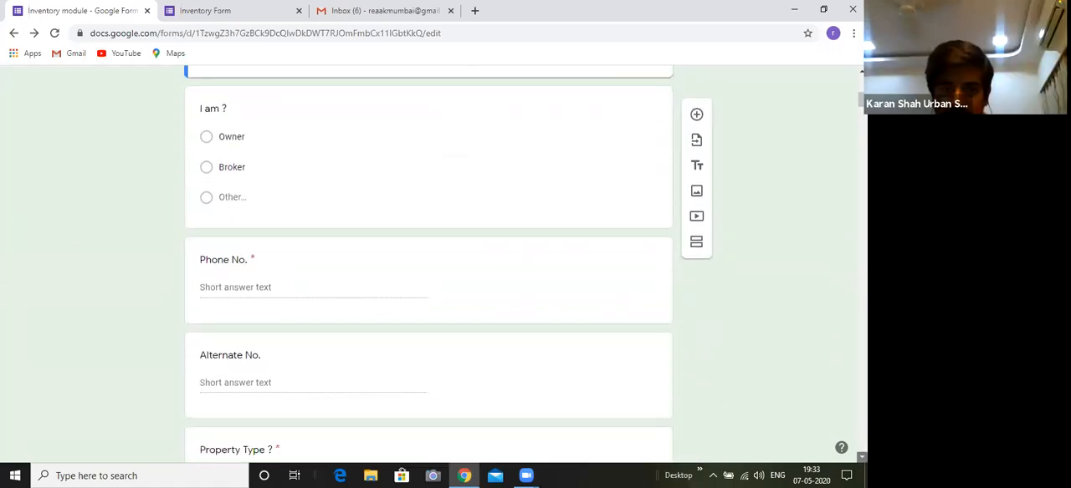
{"action": "scroll", "coordinate": [428, 268], "scroll_direction": "down", "scroll_amount": 1}
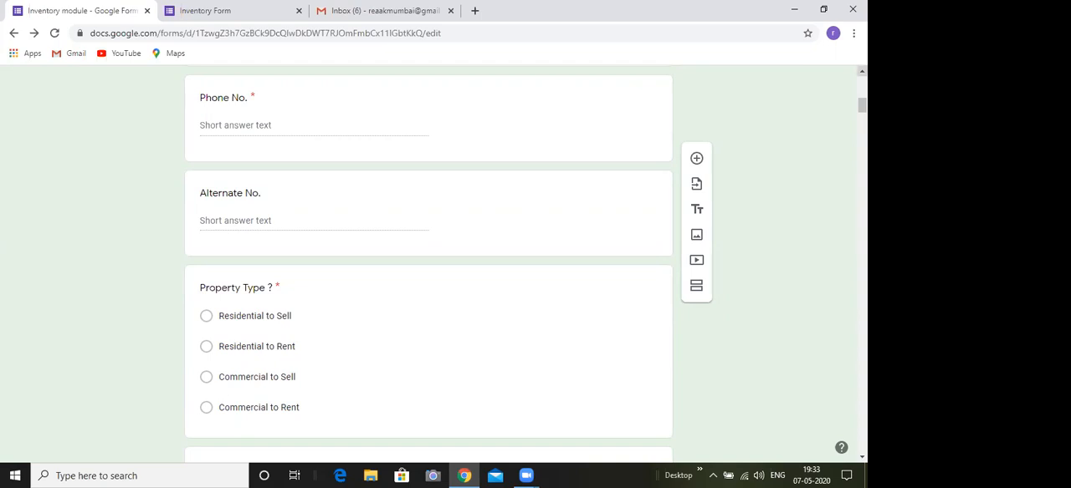
Review the contact questions from Email ID down to Property Type and check them against the live Inventory Form
{"action": "scroll", "coordinate": [428, 260], "scroll_direction": "up", "scroll_amount": 3}
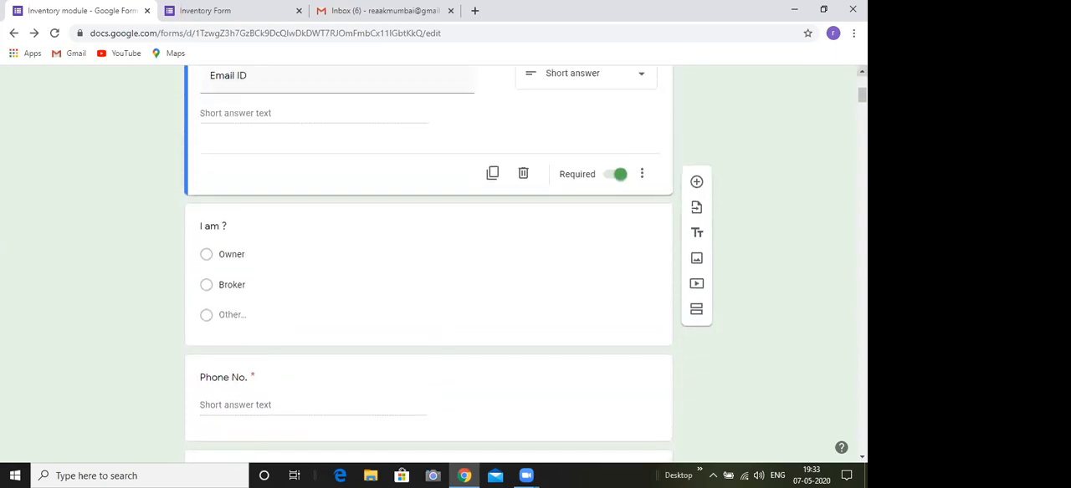
{"action": "scroll", "coordinate": [428, 259], "scroll_direction": "up", "scroll_amount": 2}
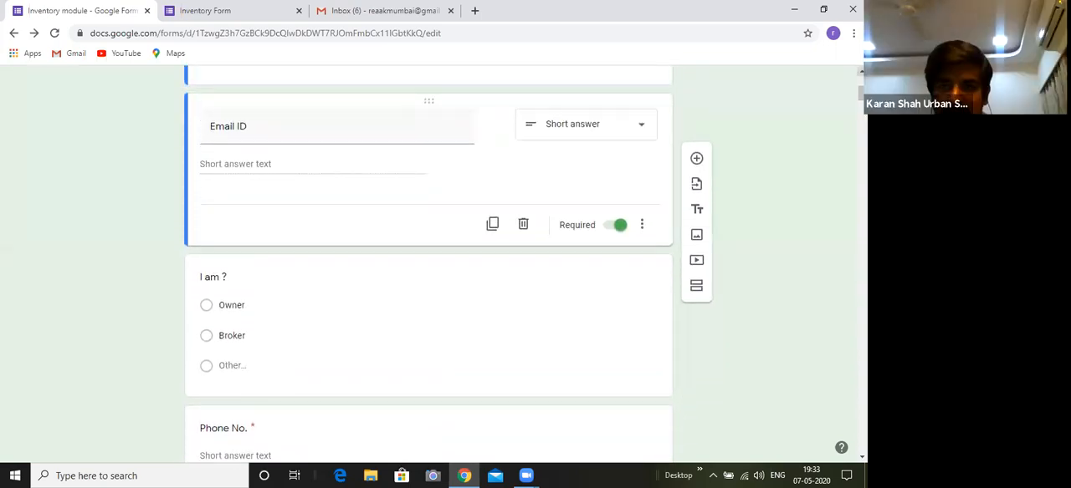
{"action": "scroll", "coordinate": [428, 259], "scroll_direction": "up", "scroll_amount": 1}
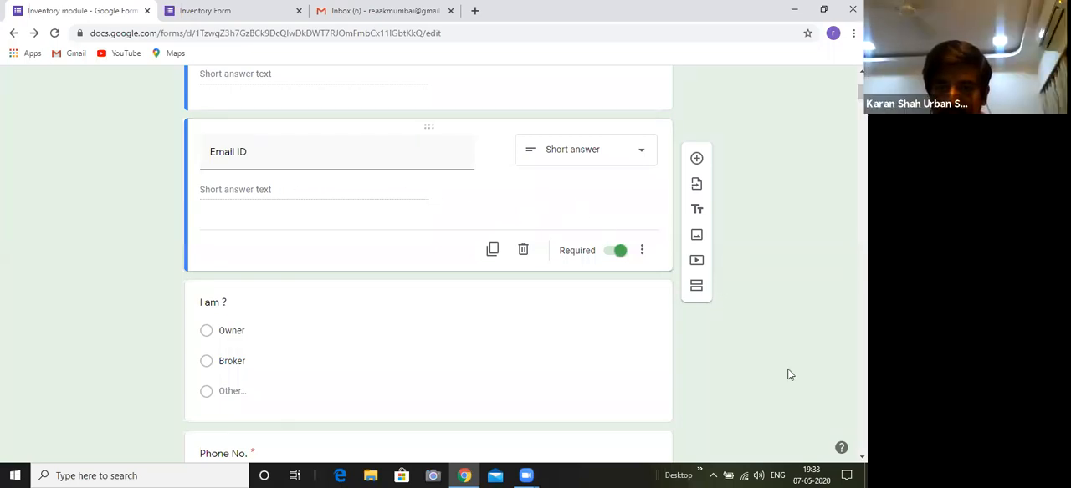
{"action": "scroll", "coordinate": [792, 342], "scroll_direction": "down", "scroll_amount": 2}
{"action": "scroll", "coordinate": [525, 267], "scroll_direction": "down", "scroll_amount": 5}
{"action": "scroll", "coordinate": [428, 259], "scroll_direction": "down", "scroll_amount": 4}
{"action": "scroll", "coordinate": [717, 308], "scroll_direction": "down", "scroll_amount": 2}
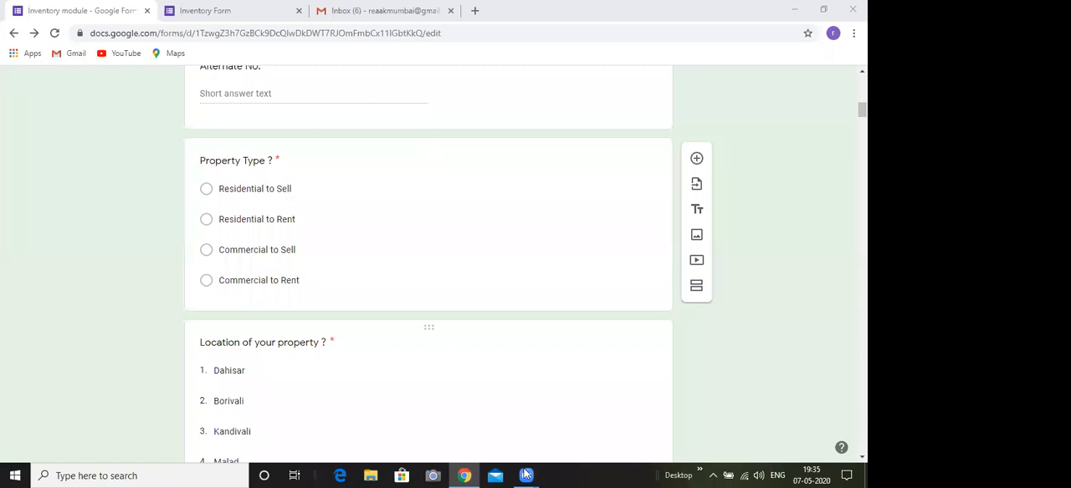
{"action": "mouse_move", "coordinate": [526, 474]}
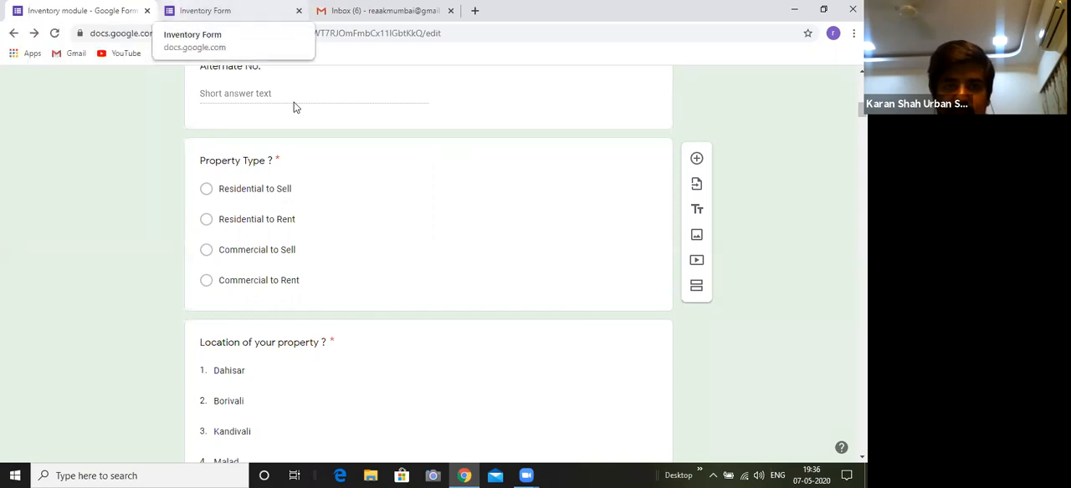
{"action": "key", "text": "ctrl+Tab"}
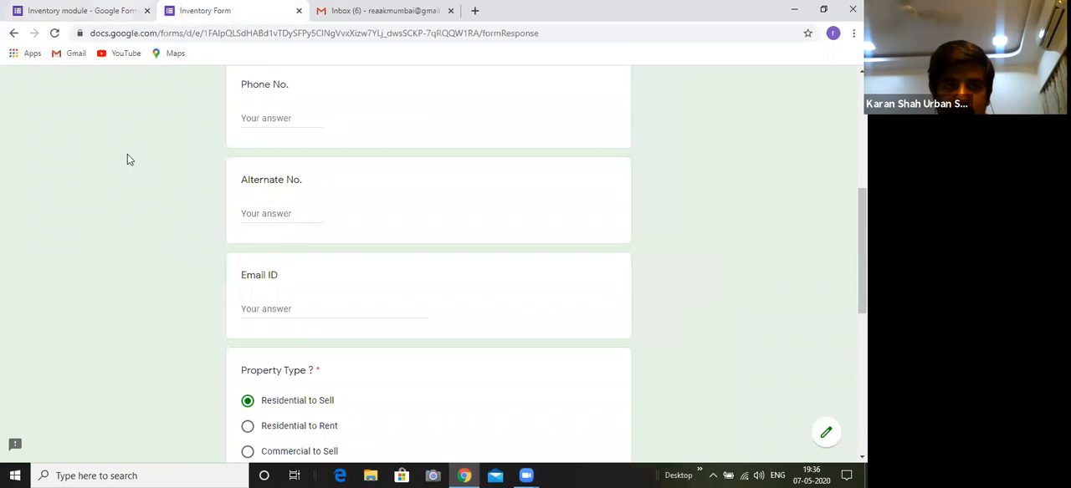
{"action": "key", "text": "ctrl+shift+Tab"}
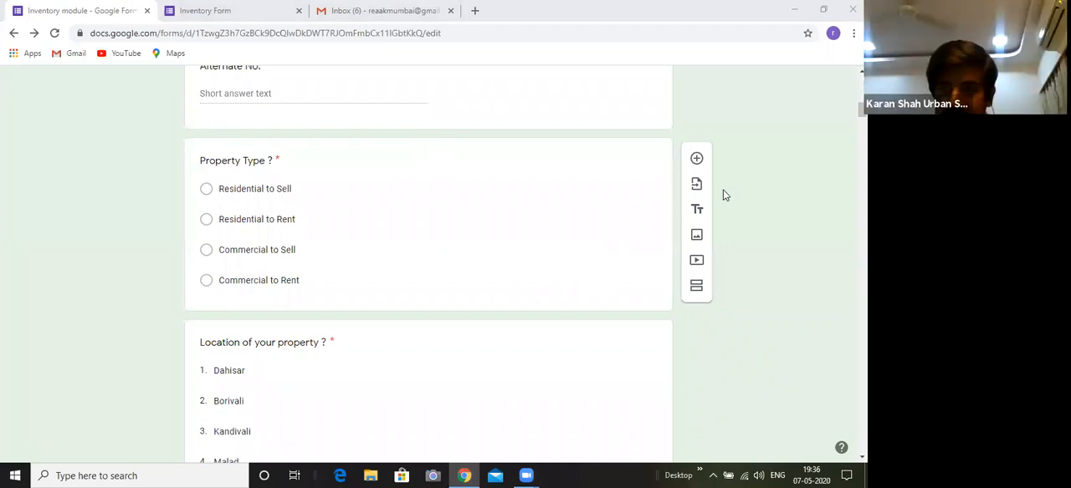
Open the Property Type question and examine the section each answer leads to and its "Go to section based on answer" option
{"action": "left_click", "coordinate": [612, 225]}
{"action": "left_click", "coordinate": [612, 232]}
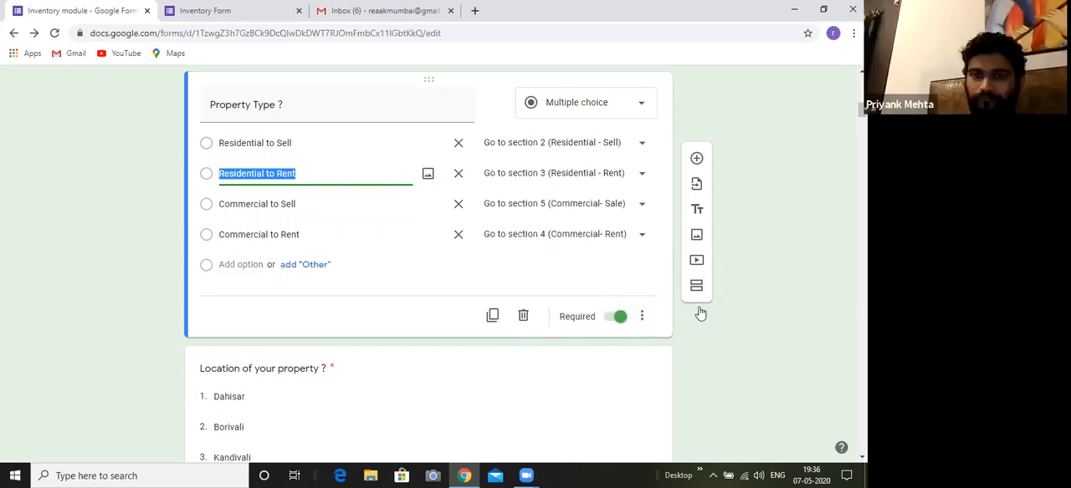
{"action": "left_click", "coordinate": [732, 345]}
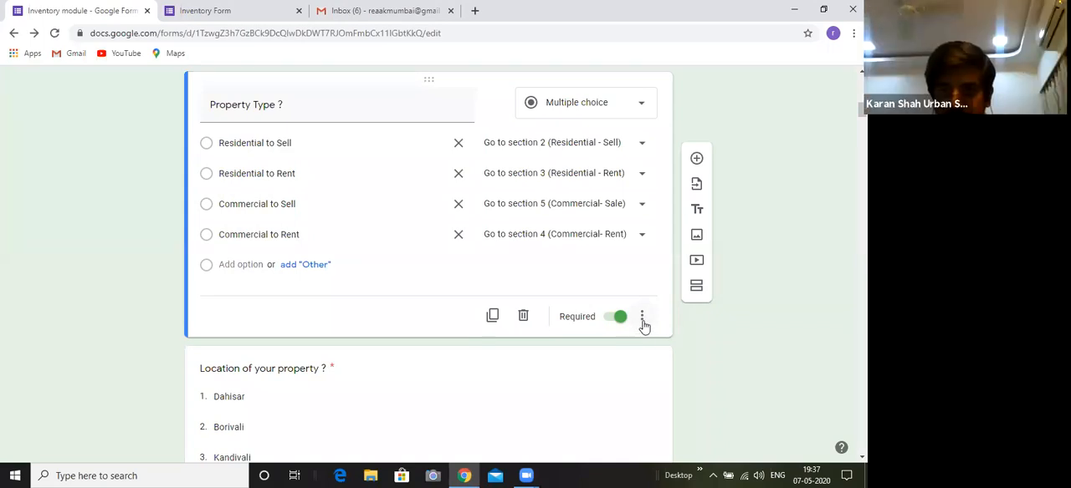
{"action": "left_click", "coordinate": [642, 323]}
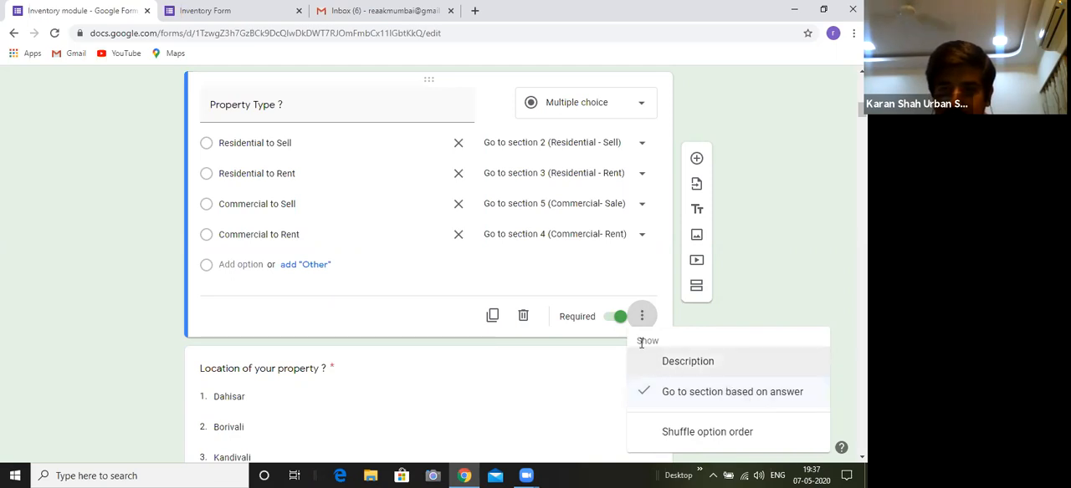
{"action": "left_click", "coordinate": [536, 279]}
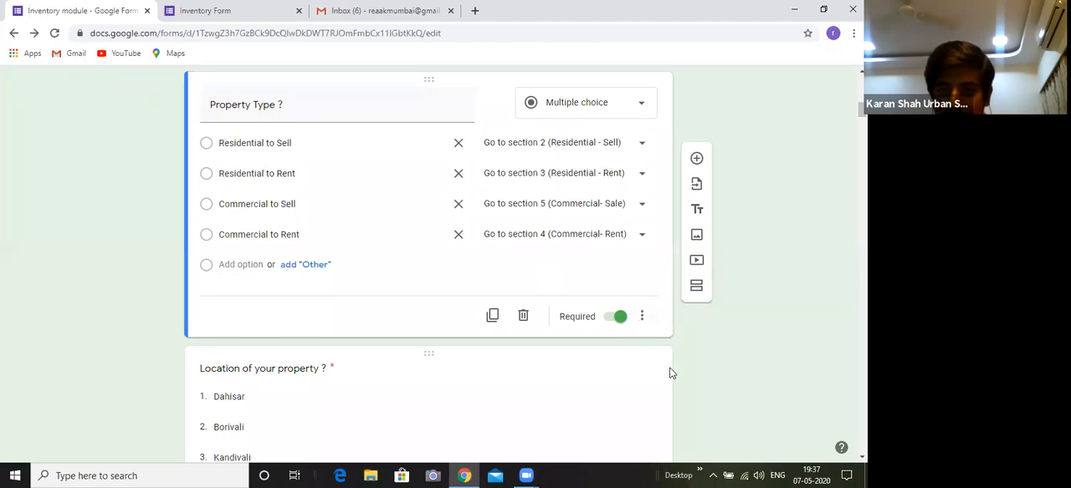
{"action": "left_click", "coordinate": [642, 322]}
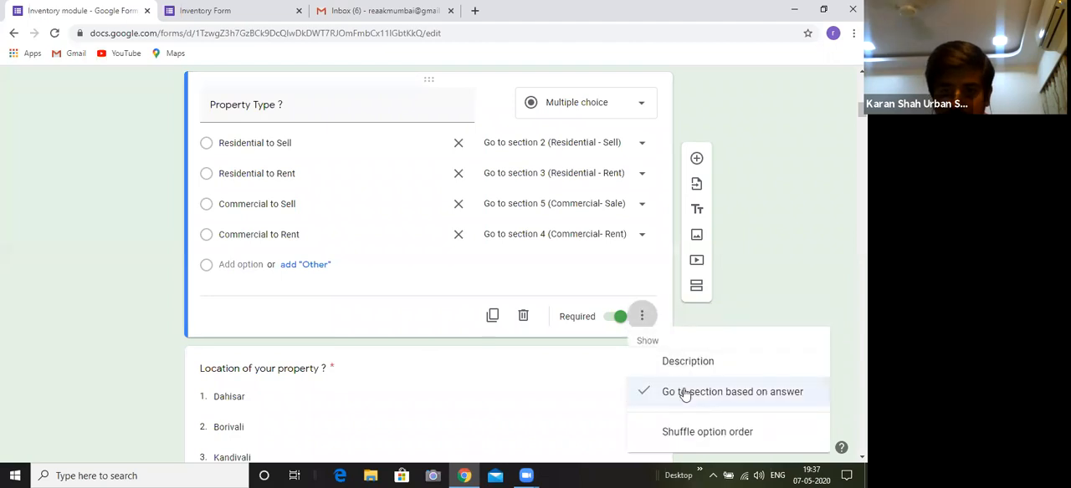
{"action": "left_click", "coordinate": [556, 289]}
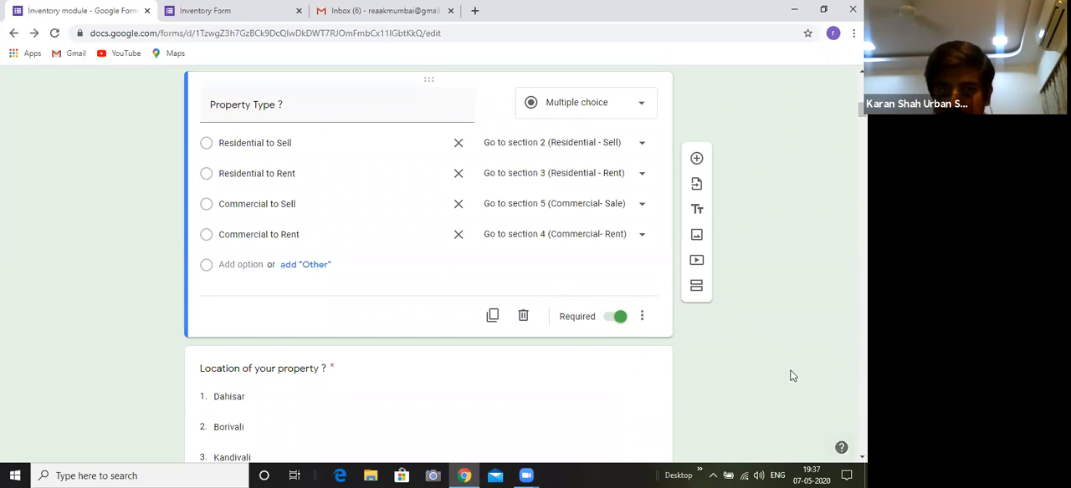
Look through the list of areas offered in the "Location of your property ?" question below Property Type
{"action": "left_click", "coordinate": [861, 457]}
{"action": "left_click", "coordinate": [861, 458]}
{"action": "left_click", "coordinate": [862, 458]}
{"action": "left_click", "coordinate": [861, 457]}
{"action": "left_click", "coordinate": [862, 457]}
{"action": "left_click", "coordinate": [861, 457]}
{"action": "left_click", "coordinate": [861, 457]}
{"action": "left_click", "coordinate": [861, 458]}
{"action": "left_click", "coordinate": [861, 458]}
{"action": "left_click", "coordinate": [862, 457]}
{"action": "left_click", "coordinate": [862, 458]}
{"action": "left_click", "coordinate": [862, 458]}
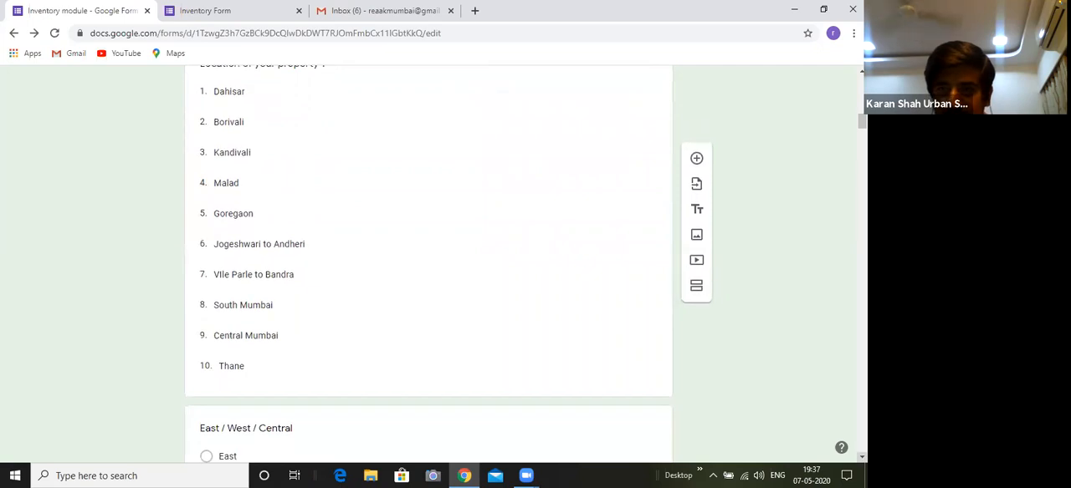
{"action": "scroll", "coordinate": [429, 264], "scroll_direction": "up", "scroll_amount": 1}
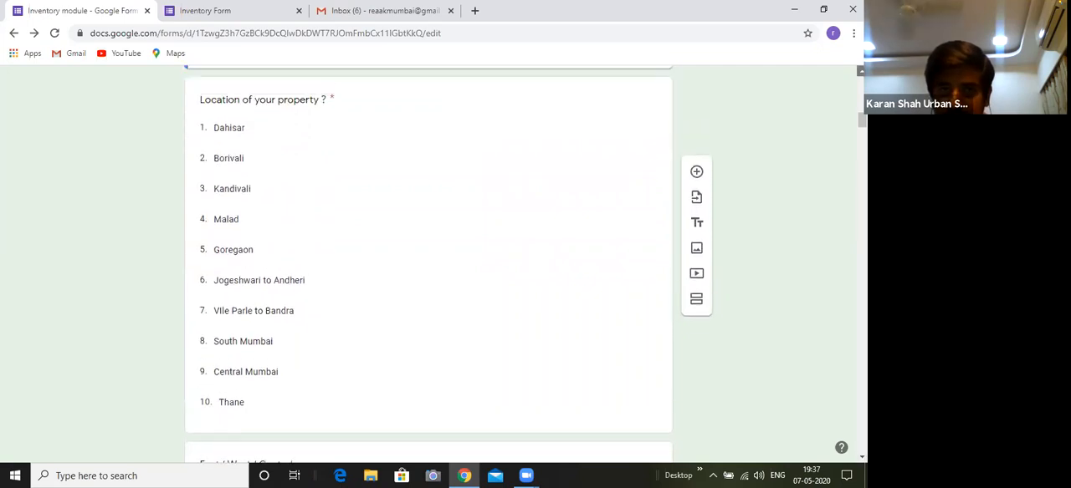
{"action": "left_click", "coordinate": [861, 71]}
{"action": "left_click", "coordinate": [862, 71]}
{"action": "left_click", "coordinate": [862, 71]}
{"action": "left_click", "coordinate": [862, 71]}
{"action": "left_click", "coordinate": [862, 71]}
{"action": "left_click", "coordinate": [861, 71]}
{"action": "left_click", "coordinate": [861, 71]}
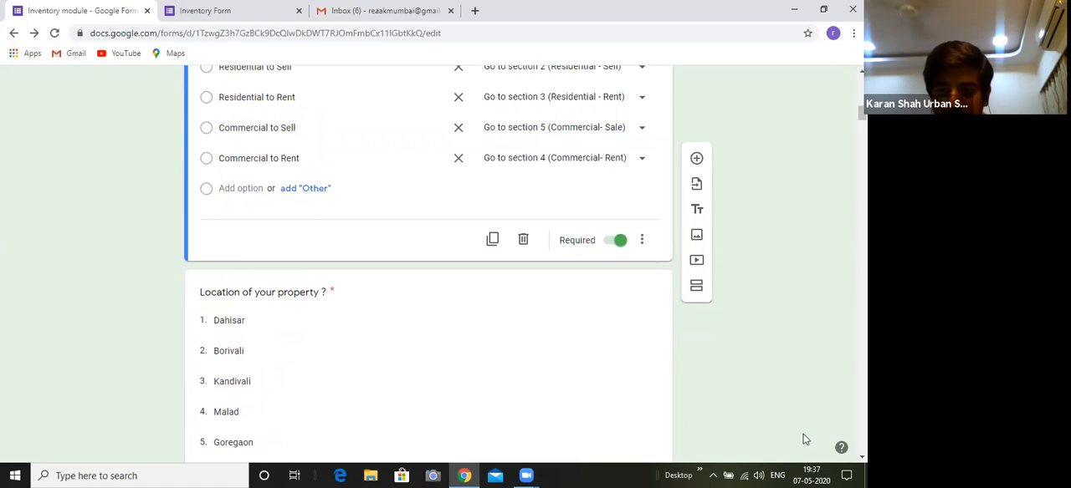
{"action": "left_click", "coordinate": [862, 458]}
{"action": "left_click", "coordinate": [862, 458]}
{"action": "left_click", "coordinate": [861, 457]}
{"action": "left_click", "coordinate": [862, 457]}
{"action": "left_click", "coordinate": [861, 457]}
{"action": "left_click", "coordinate": [862, 457]}
{"action": "left_click", "coordinate": [861, 458]}
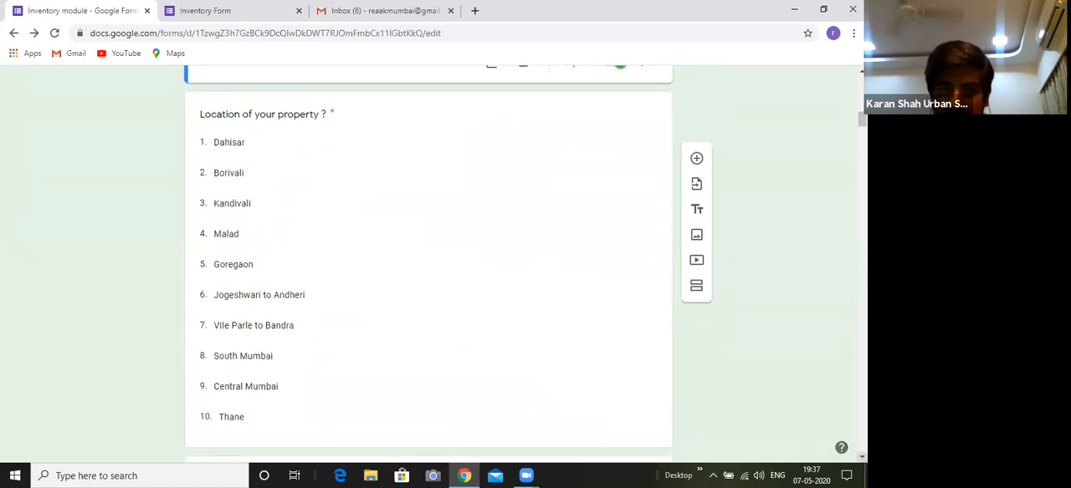
{"action": "left_click", "coordinate": [862, 458]}
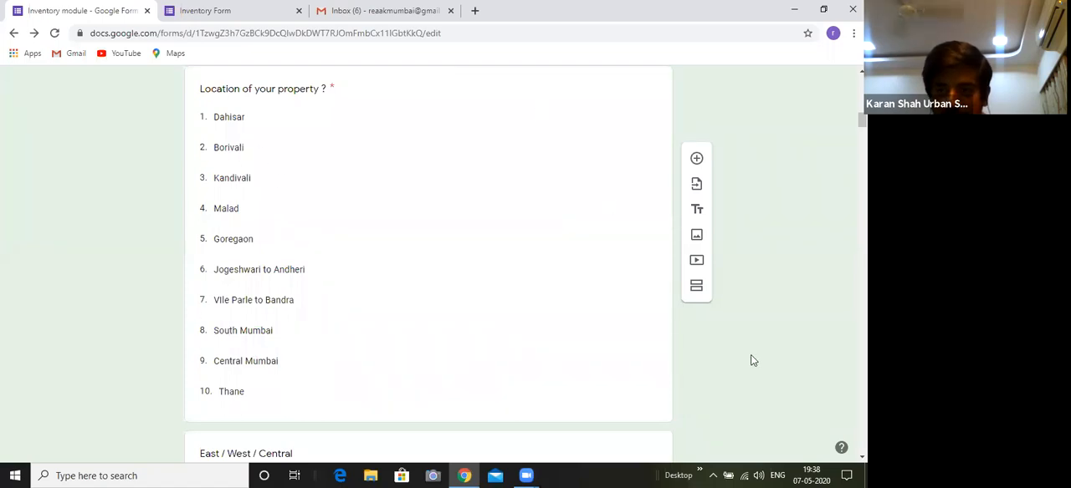
Open the "Location of your property ?" question for editing and examine its dropdown options and the available question types
{"action": "scroll", "coordinate": [428, 251], "scroll_direction": "up", "scroll_amount": 1}
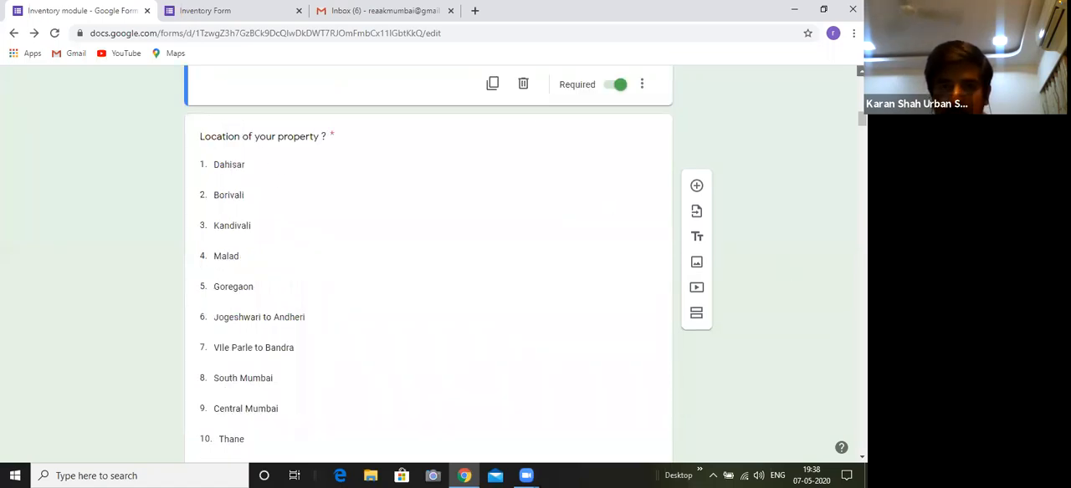
{"action": "left_click", "coordinate": [554, 219]}
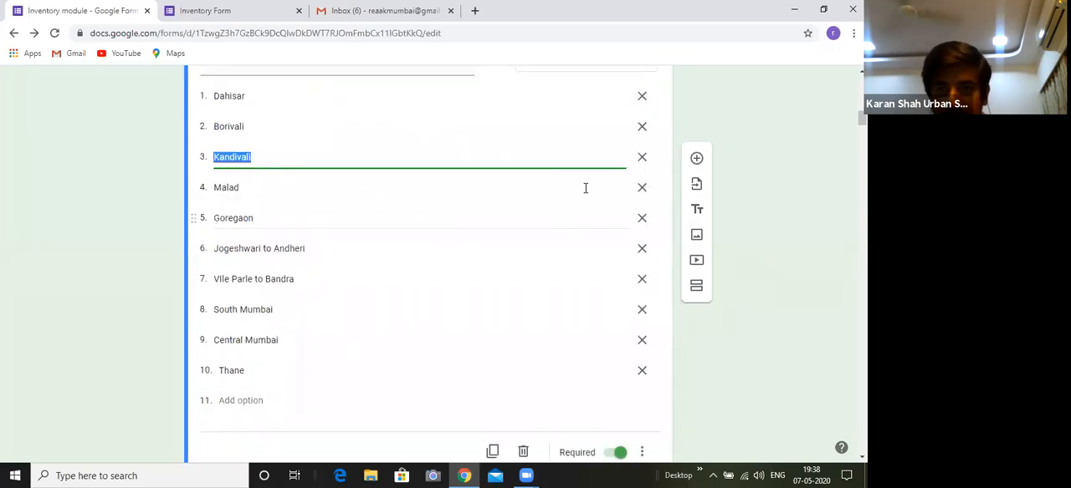
{"action": "scroll", "coordinate": [661, 150], "scroll_direction": "up", "scroll_amount": 1}
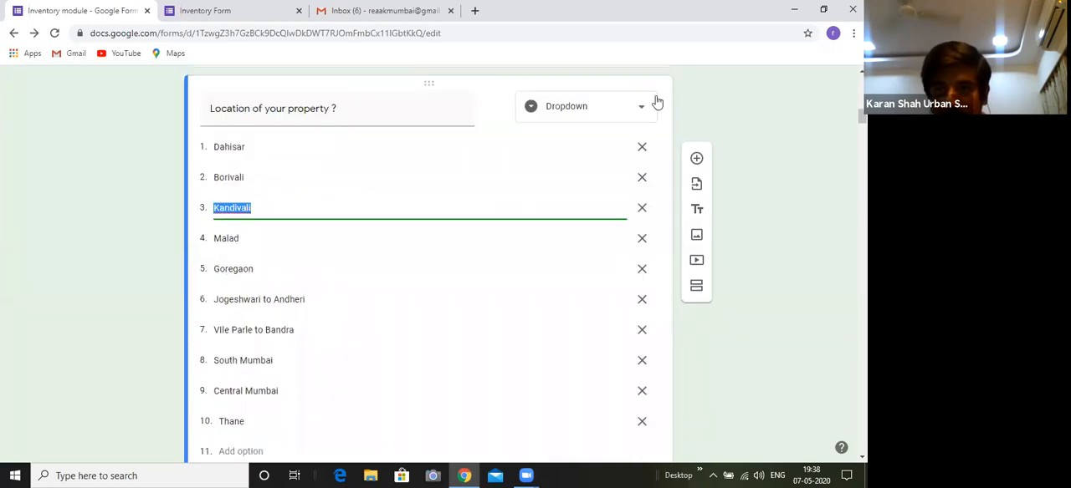
{"action": "left_click", "coordinate": [614, 108]}
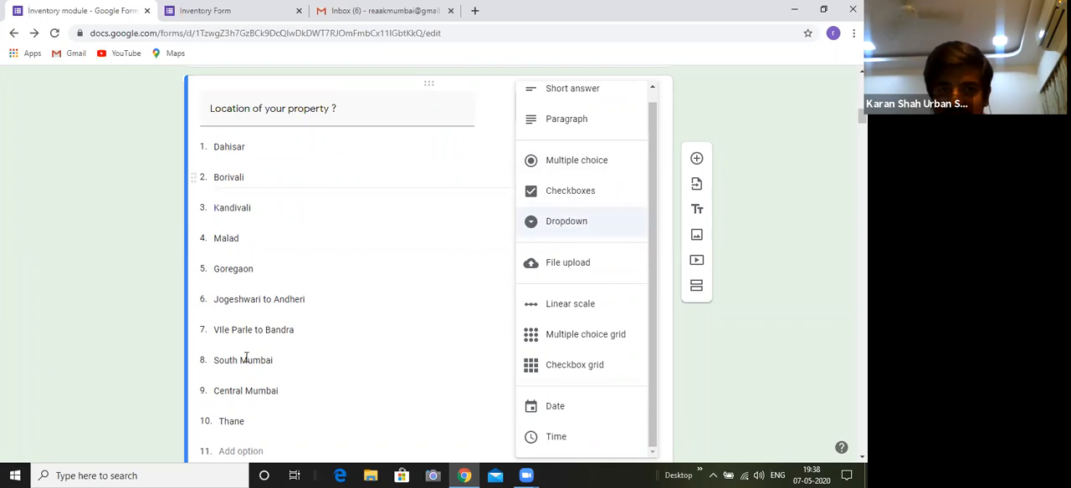
{"action": "left_click", "coordinate": [761, 264]}
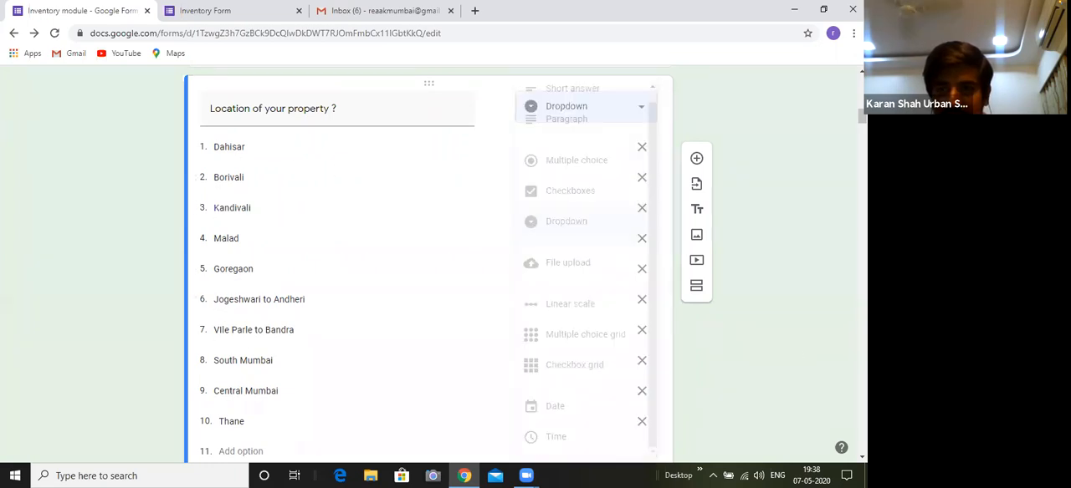
{"action": "scroll", "coordinate": [429, 264], "scroll_direction": "down", "scroll_amount": 3}
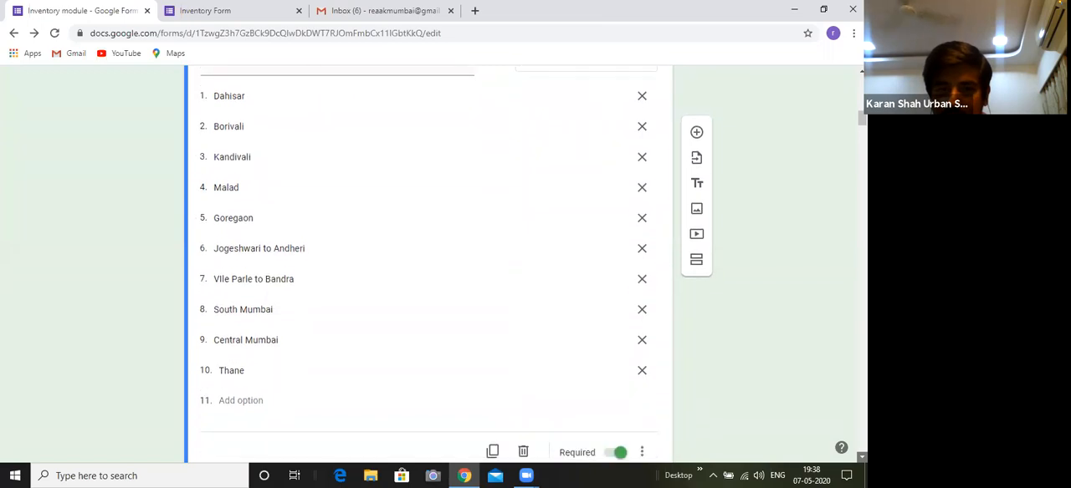
{"action": "scroll", "coordinate": [428, 264], "scroll_direction": "down", "scroll_amount": 2}
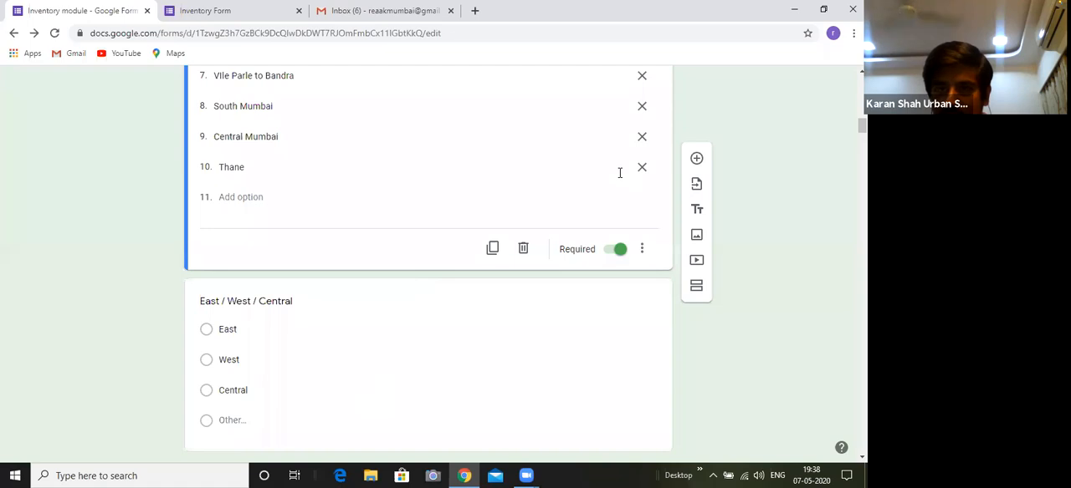
{"action": "scroll", "coordinate": [683, 133], "scroll_direction": "up", "scroll_amount": 3}
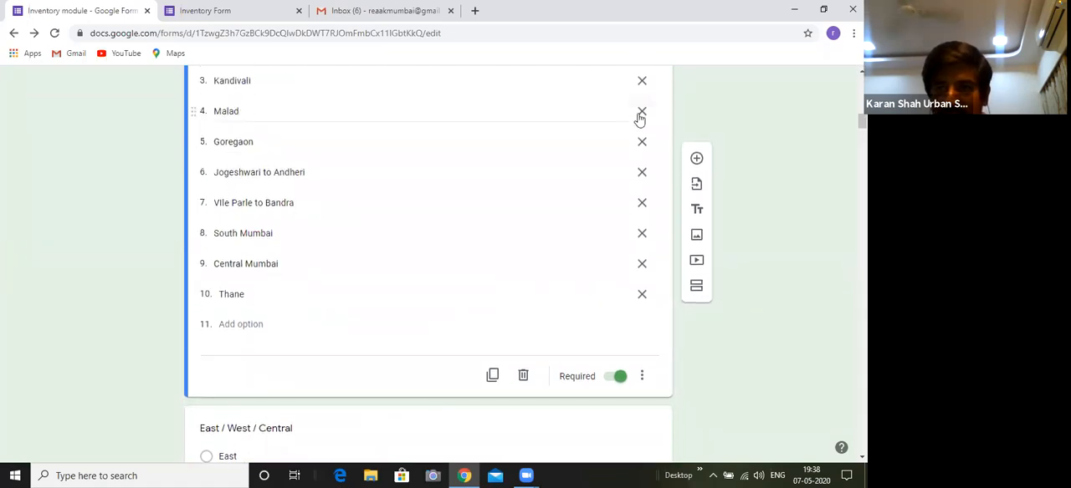
{"action": "scroll", "coordinate": [491, 171], "scroll_direction": "up", "scroll_amount": 3}
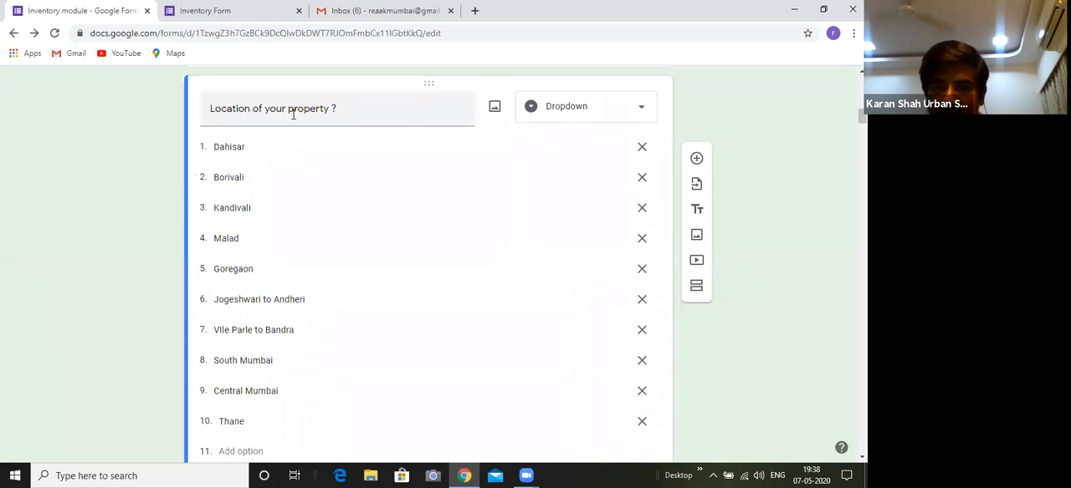
{"action": "left_click", "coordinate": [566, 119]}
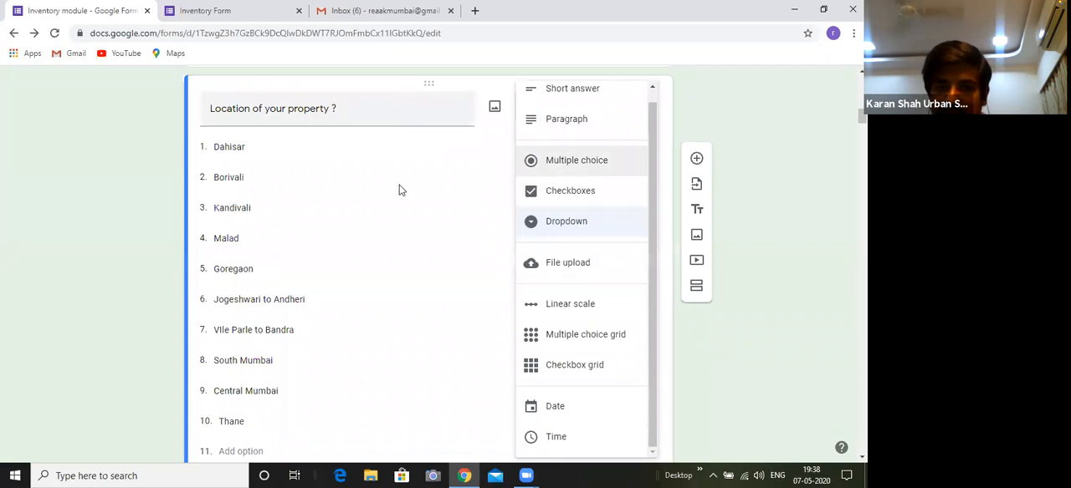
{"action": "left_click", "coordinate": [782, 286]}
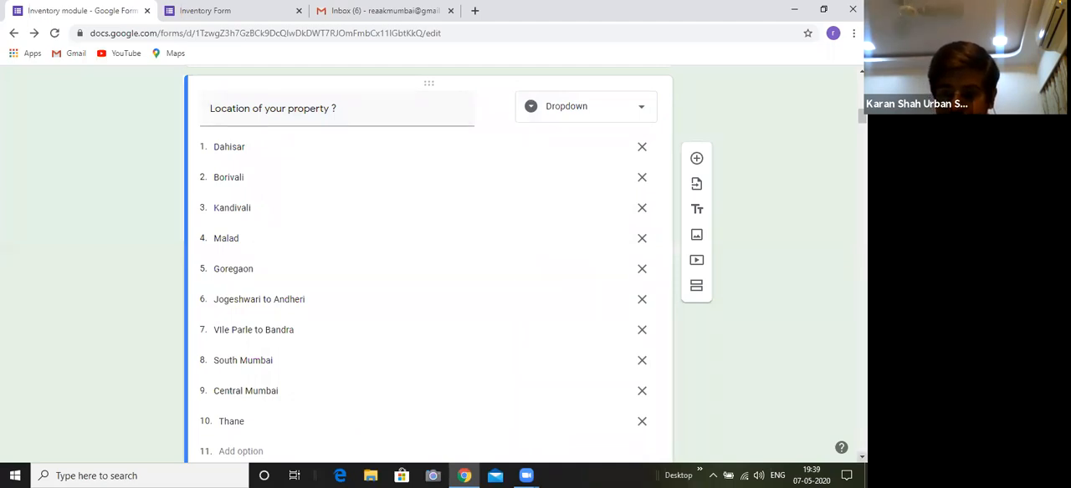
Review the end of section 1, including the East / West / Central question, and return to the Property Type question
{"action": "left_click", "coordinate": [862, 456]}
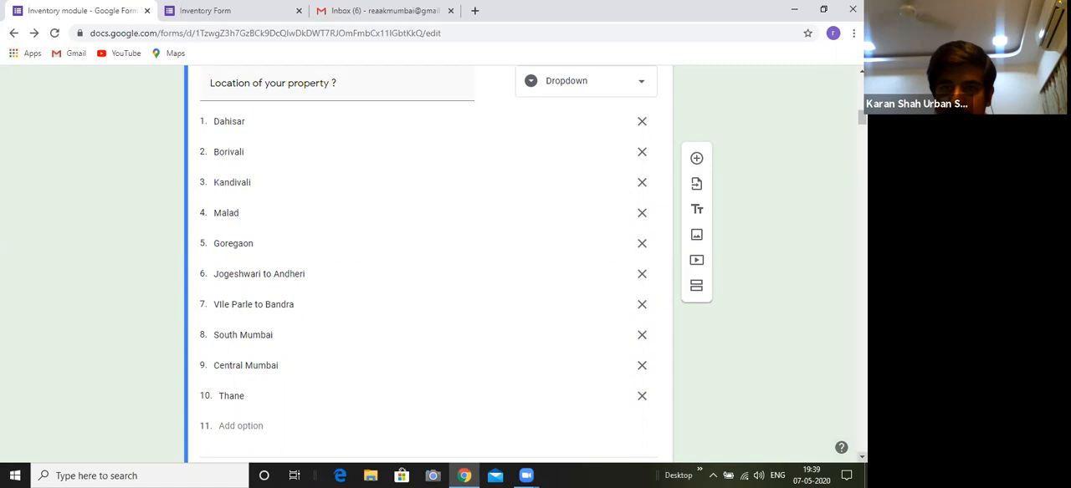
{"action": "scroll", "coordinate": [428, 264], "scroll_direction": "down", "scroll_amount": 1}
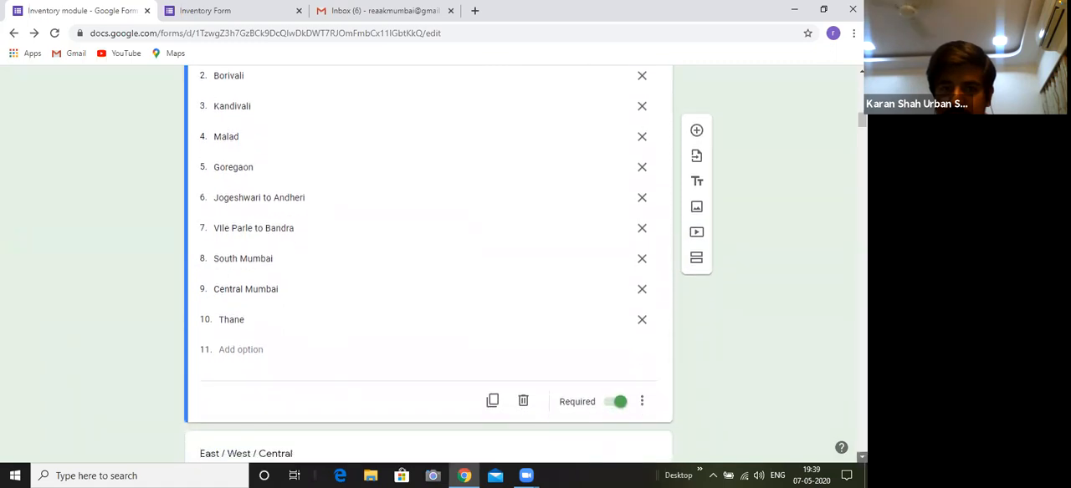
{"action": "scroll", "coordinate": [614, 391], "scroll_direction": "down", "scroll_amount": 1}
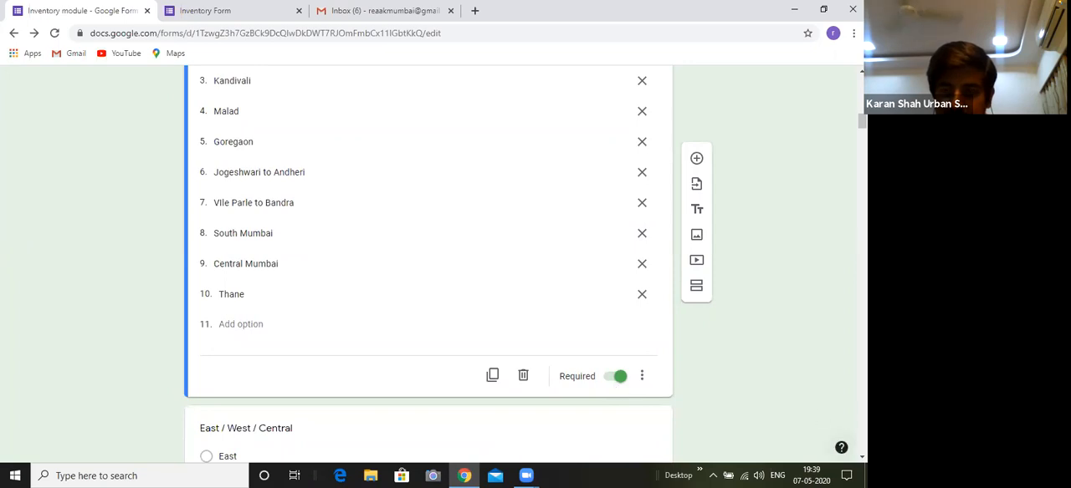
{"action": "scroll", "coordinate": [841, 448], "scroll_direction": "down", "scroll_amount": 1}
{"action": "scroll", "coordinate": [547, 179], "scroll_direction": "down", "scroll_amount": 2}
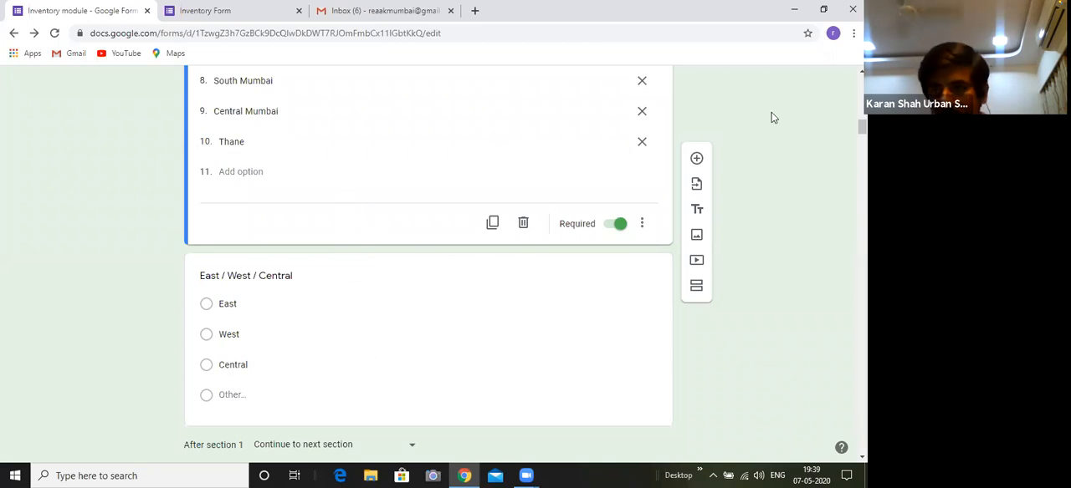
{"action": "scroll", "coordinate": [428, 259], "scroll_direction": "up", "scroll_amount": 4}
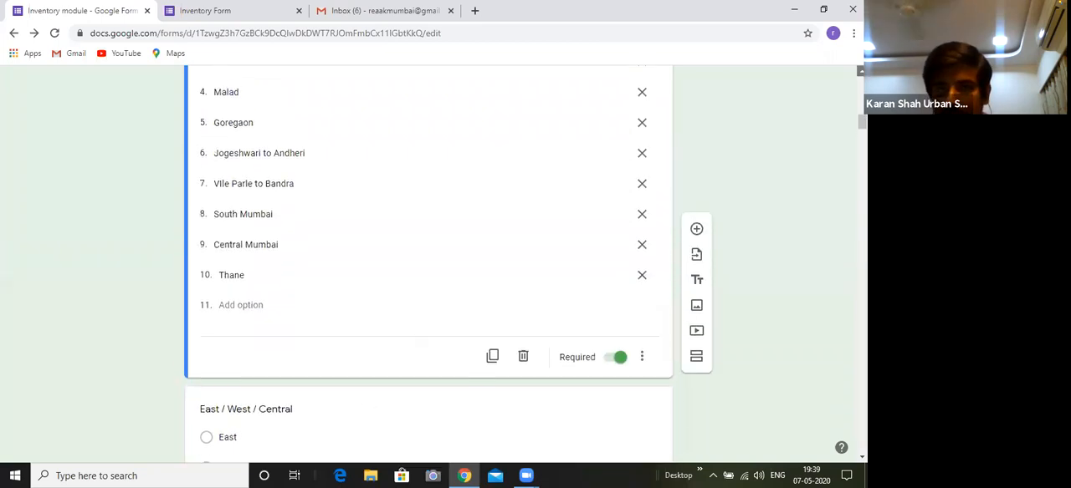
{"action": "scroll", "coordinate": [464, 107], "scroll_direction": "up", "scroll_amount": 4}
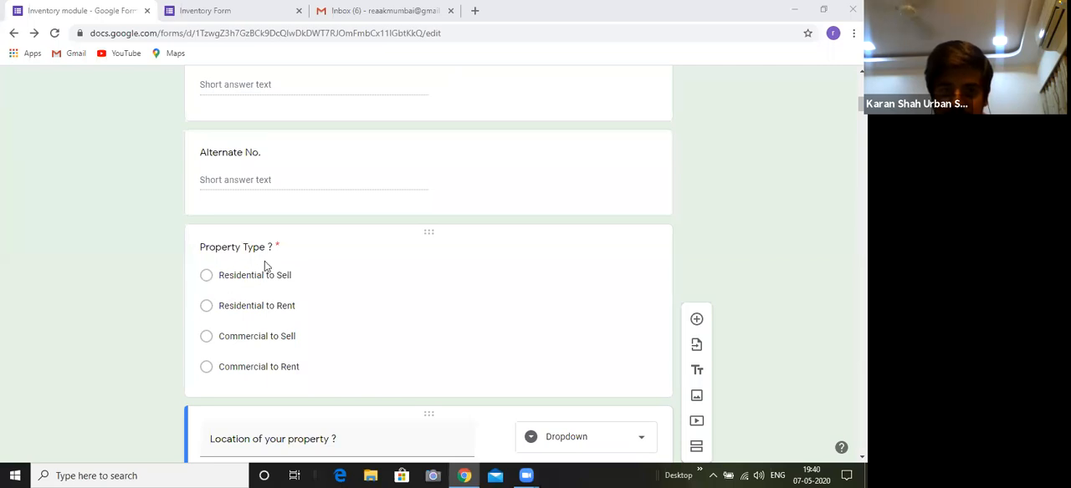
Examine the area options, from Dahisar to Thane, in the "Location of your property ?" dropdown question
{"action": "scroll", "coordinate": [429, 268], "scroll_direction": "down", "scroll_amount": 2}
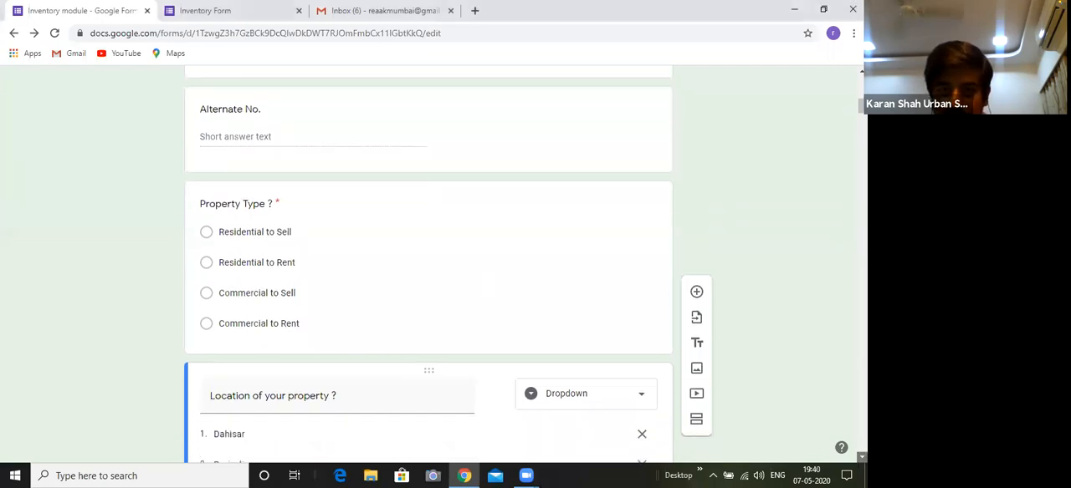
{"action": "scroll", "coordinate": [385, 337], "scroll_direction": "down", "scroll_amount": 1}
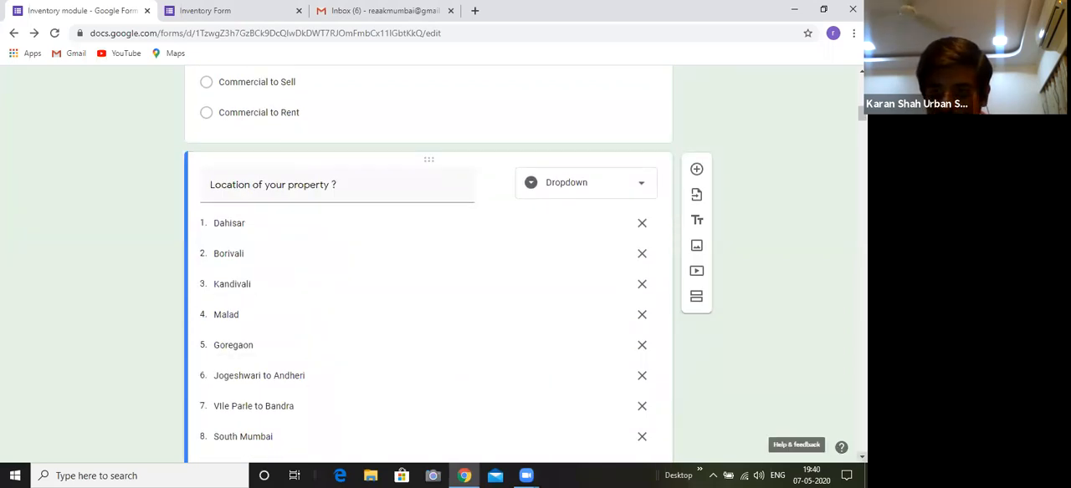
{"action": "scroll", "coordinate": [839, 445], "scroll_direction": "down", "scroll_amount": 1}
{"action": "scroll", "coordinate": [525, 271], "scroll_direction": "down", "scroll_amount": 1}
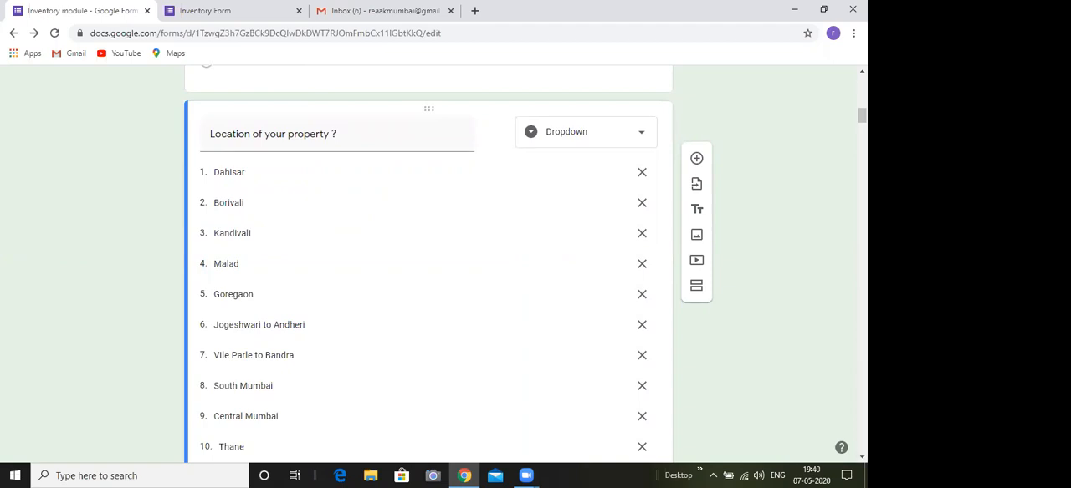
{"action": "scroll", "coordinate": [525, 265], "scroll_direction": "down", "scroll_amount": 1}
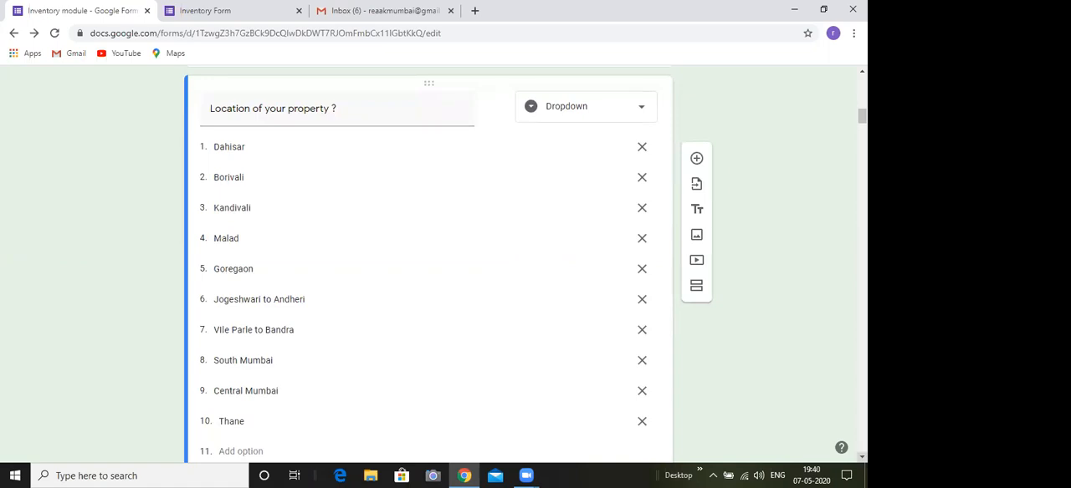
{"action": "scroll", "coordinate": [525, 266], "scroll_direction": "down", "scroll_amount": 1}
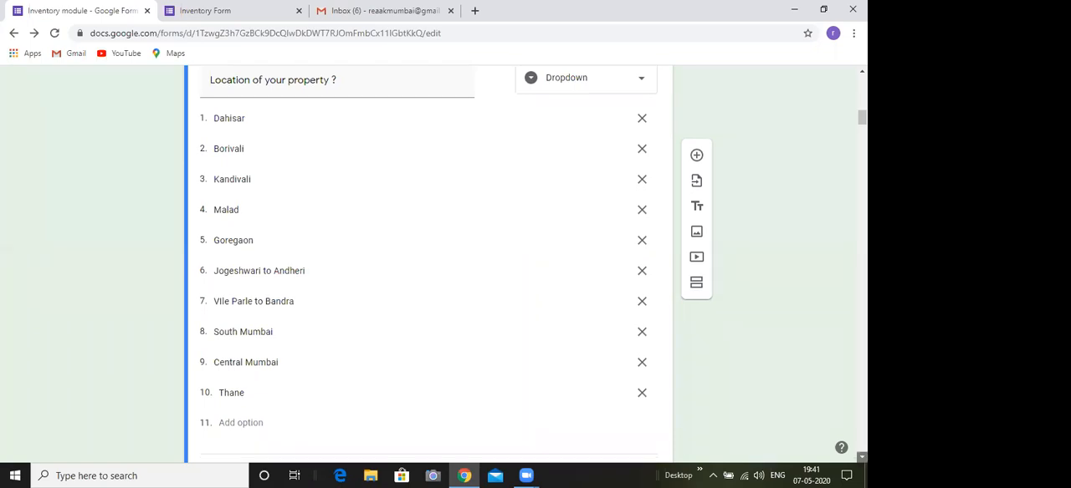
{"action": "scroll", "coordinate": [429, 251], "scroll_direction": "down", "scroll_amount": 1}
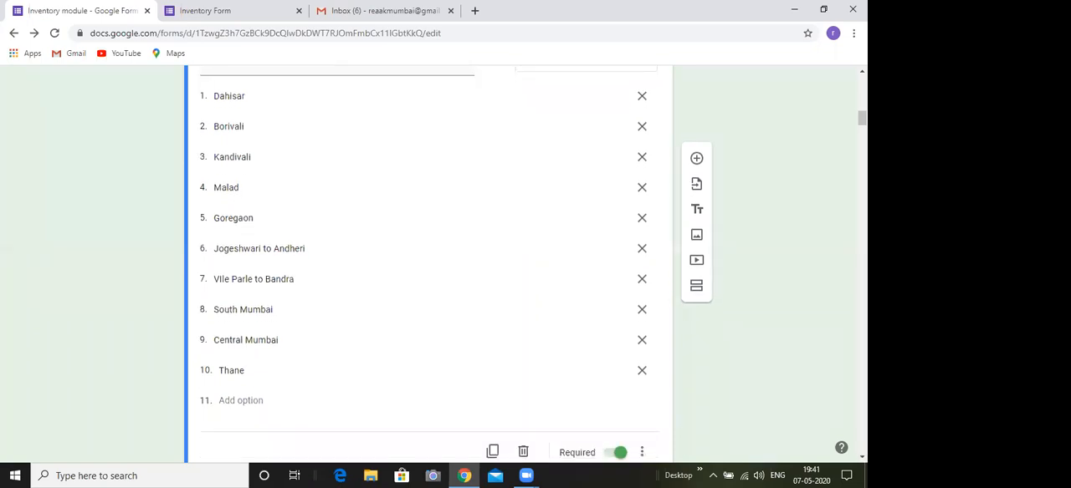
{"action": "scroll", "coordinate": [843, 316], "scroll_direction": "up", "scroll_amount": 2}
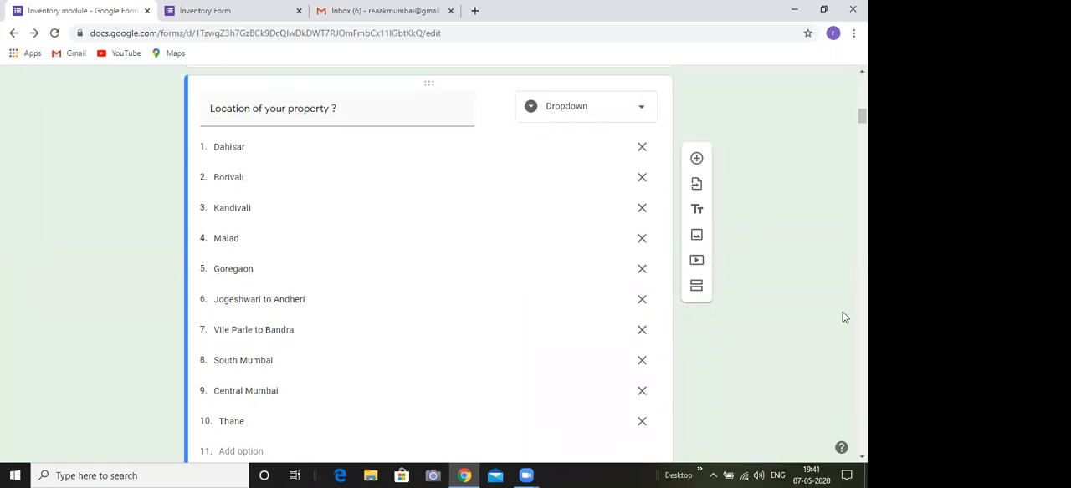
{"action": "left_click", "coordinate": [862, 457]}
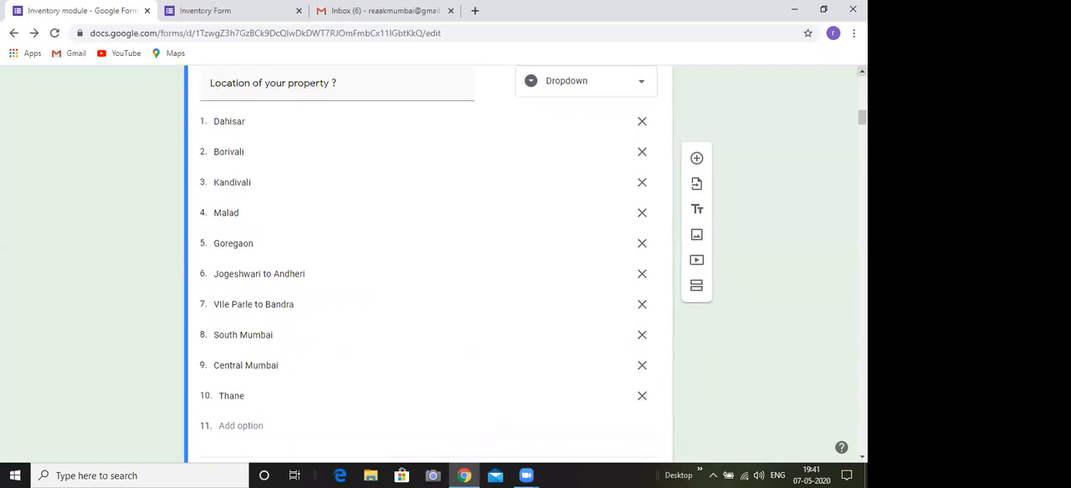
{"action": "left_click", "coordinate": [862, 71]}
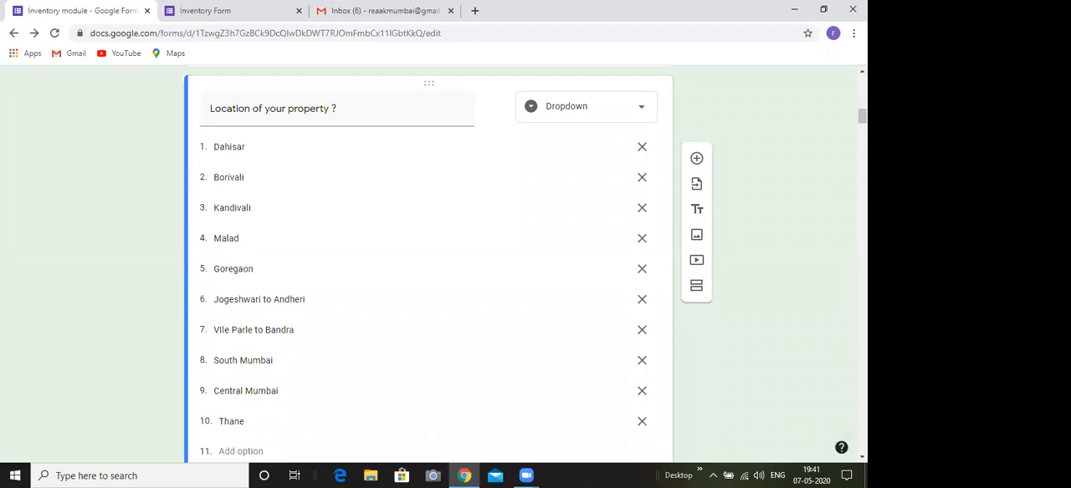
{"action": "left_click", "coordinate": [862, 457]}
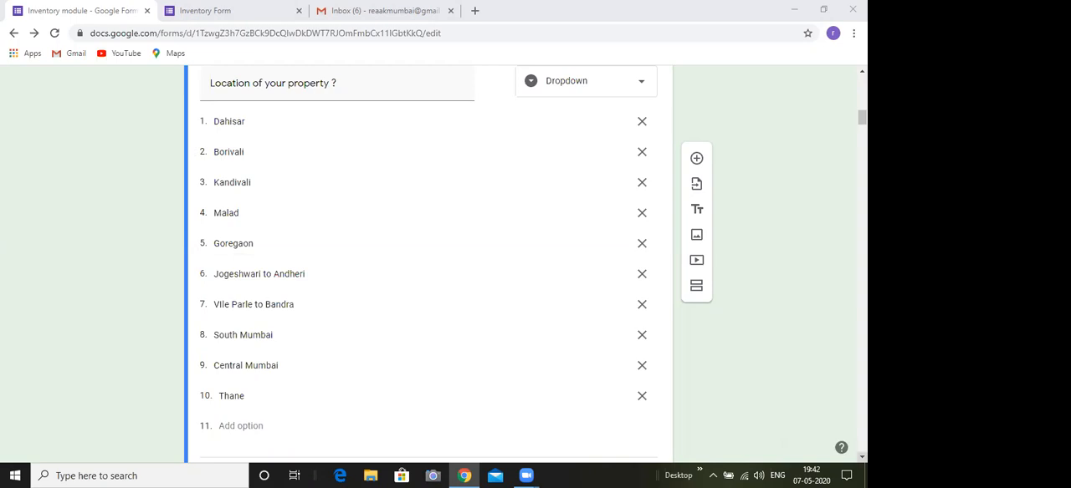
{"action": "left_click", "coordinate": [862, 457]}
{"action": "left_click", "coordinate": [861, 71]}
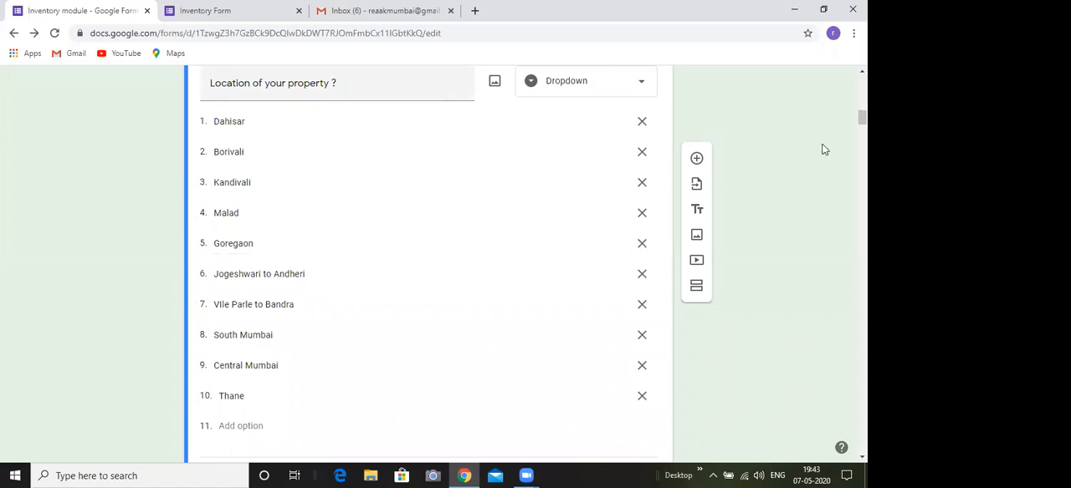
Add title and description blocks below the "Location of your property ?" question
{"action": "left_click", "coordinate": [451, 85]}
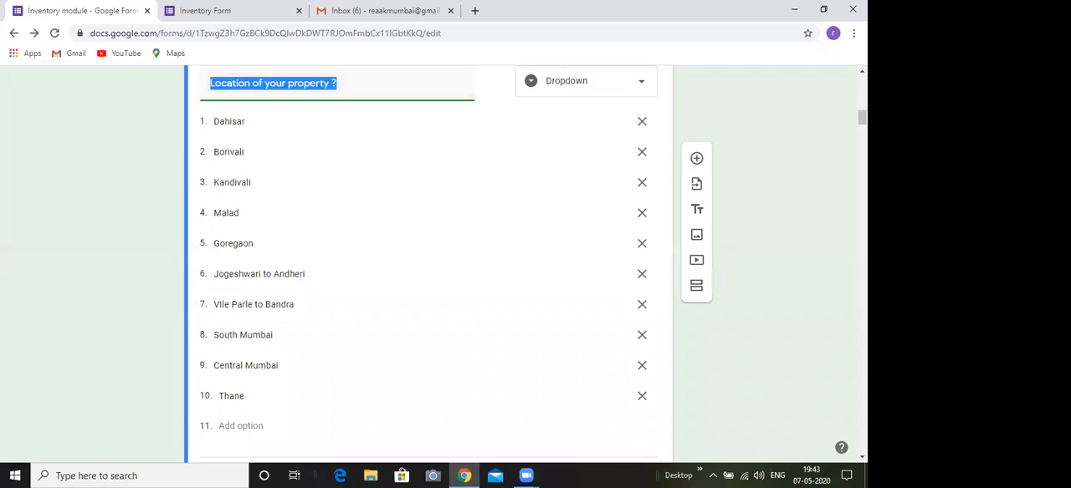
{"action": "scroll", "coordinate": [697, 184], "scroll_direction": "up", "scroll_amount": 1}
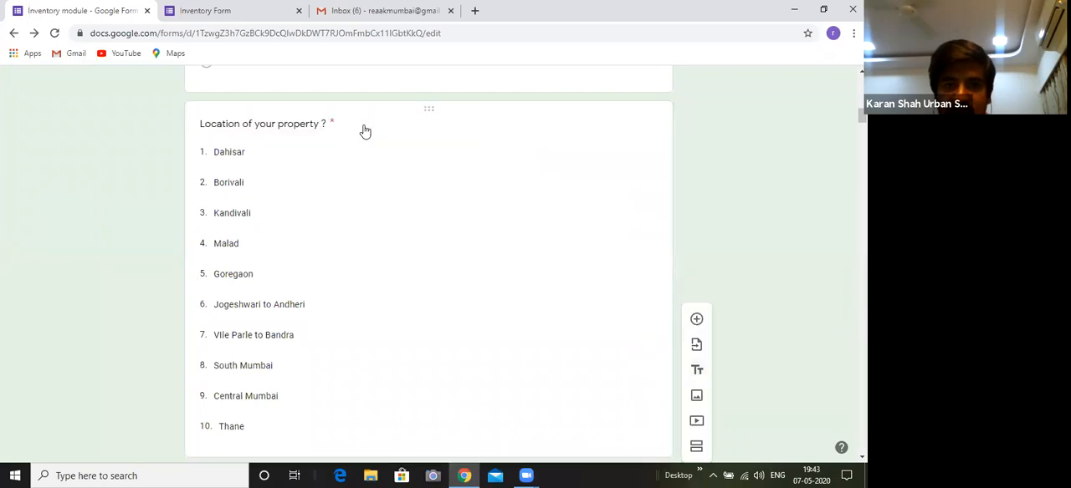
{"action": "left_click", "coordinate": [642, 195]}
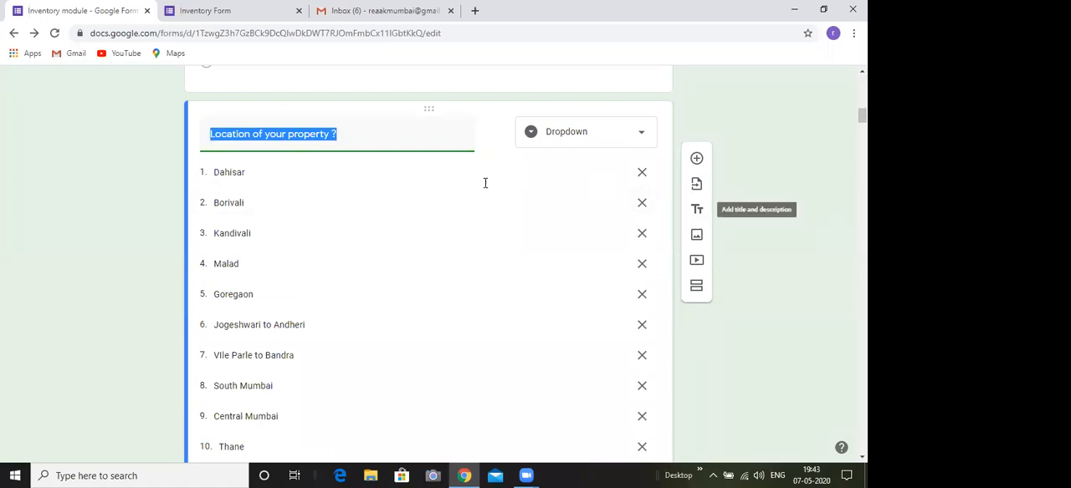
{"action": "left_click", "coordinate": [697, 209]}
{"action": "scroll", "coordinate": [834, 449], "scroll_direction": "up", "scroll_amount": 3}
{"action": "scroll", "coordinate": [833, 449], "scroll_direction": "up", "scroll_amount": 2}
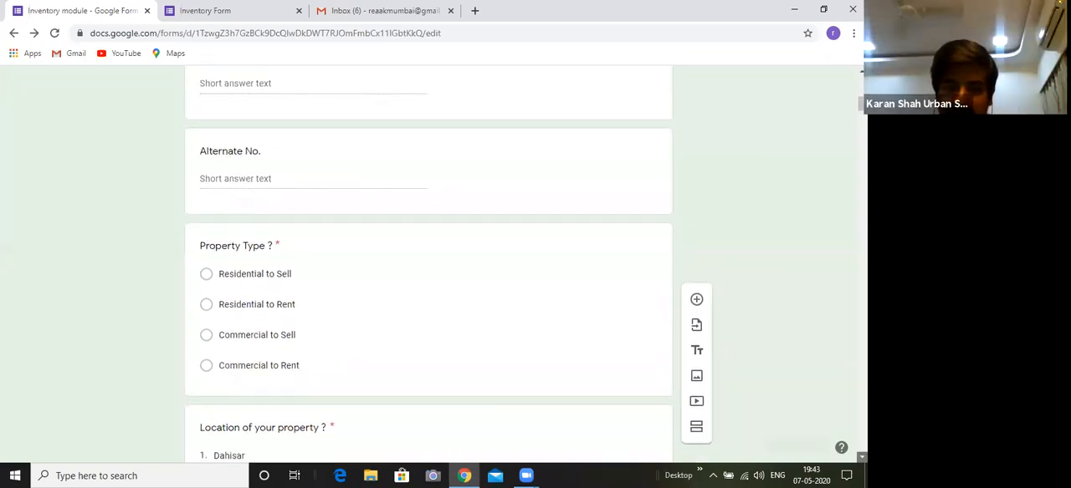
{"action": "scroll", "coordinate": [428, 263], "scroll_direction": "down", "scroll_amount": 1}
{"action": "scroll", "coordinate": [429, 264], "scroll_direction": "down", "scroll_amount": 1}
{"action": "scroll", "coordinate": [568, 317], "scroll_direction": "down", "scroll_amount": 3}
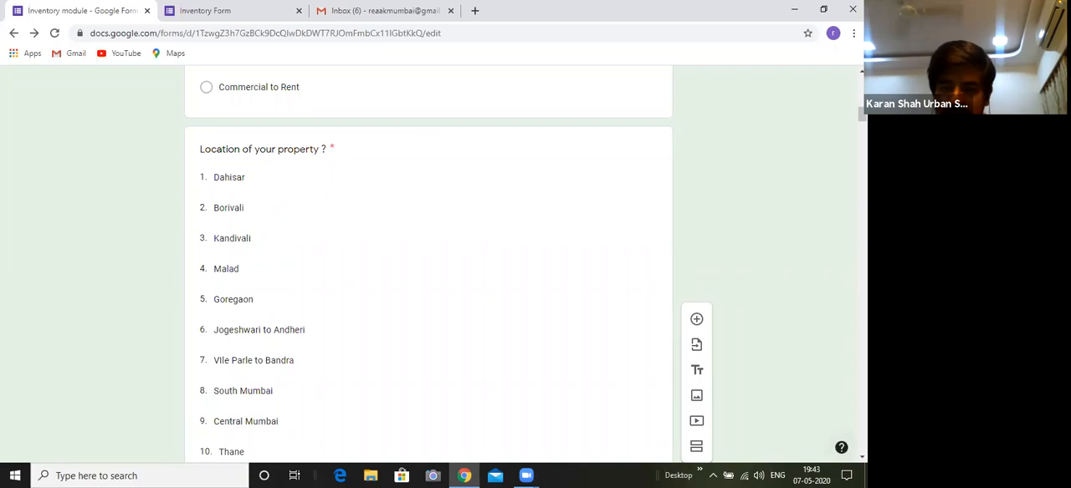
{"action": "scroll", "coordinate": [428, 264], "scroll_direction": "down", "scroll_amount": 1}
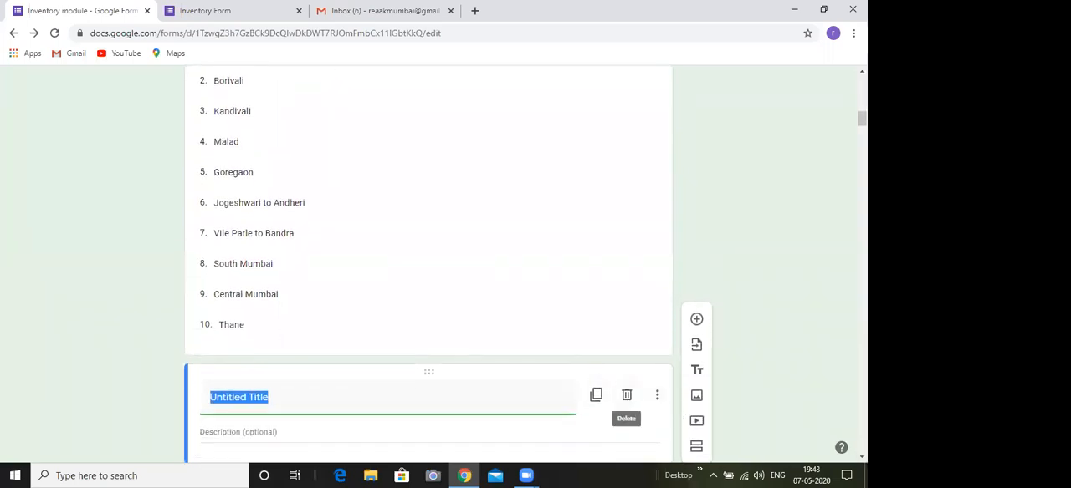
Delete the untitled title and description blocks between the location question and the East / West / Central question
{"action": "left_click", "coordinate": [626, 395]}
{"action": "left_click", "coordinate": [861, 457]}
{"action": "left_click", "coordinate": [861, 457]}
{"action": "left_click", "coordinate": [861, 456]}
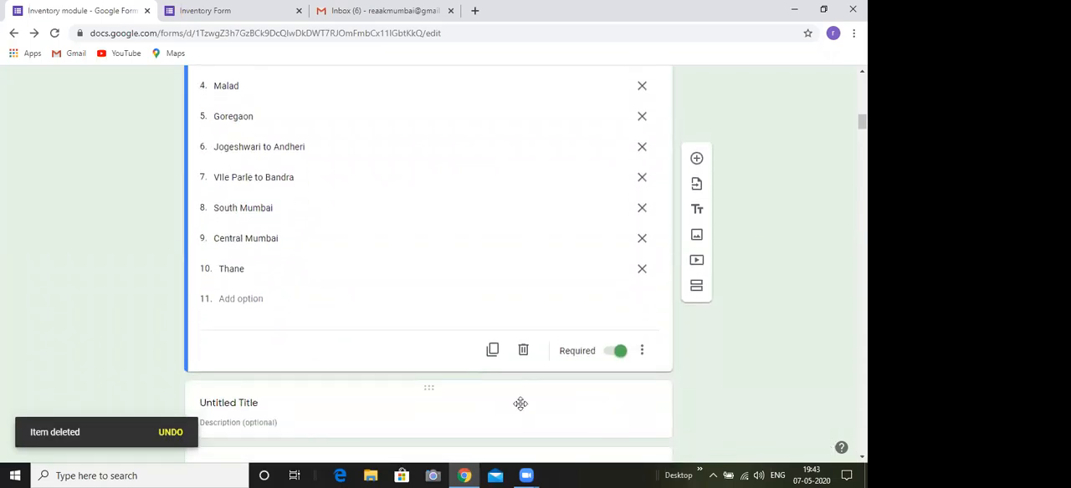
{"action": "left_click", "coordinate": [591, 385]}
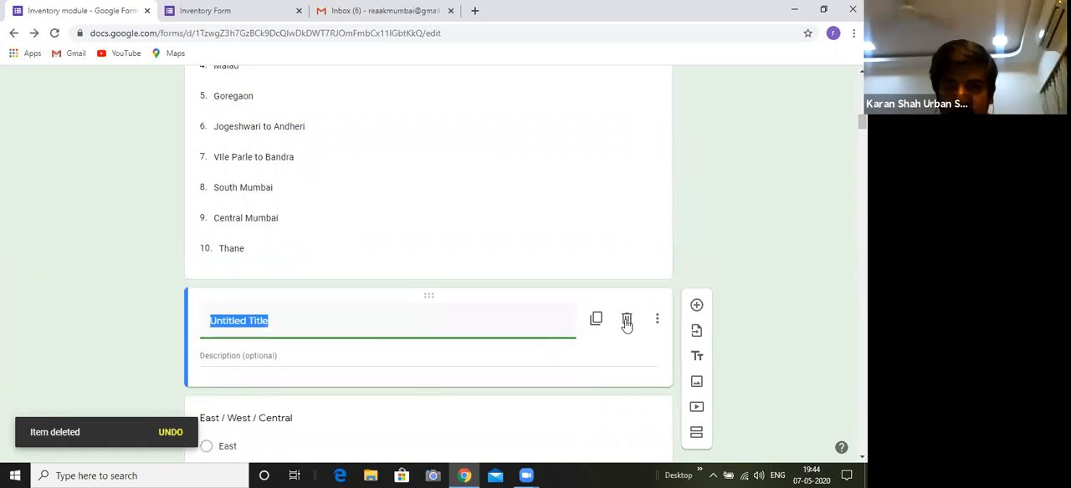
{"action": "left_click", "coordinate": [627, 322]}
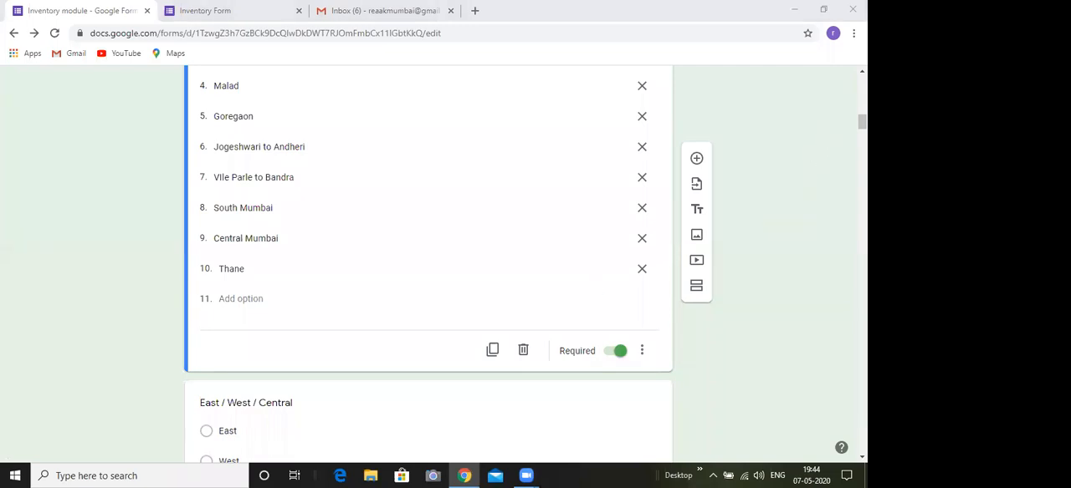
Review the questions from Property Type through East / West / Central to the end of section 1
{"action": "scroll", "coordinate": [428, 264], "scroll_direction": "up", "scroll_amount": 6}
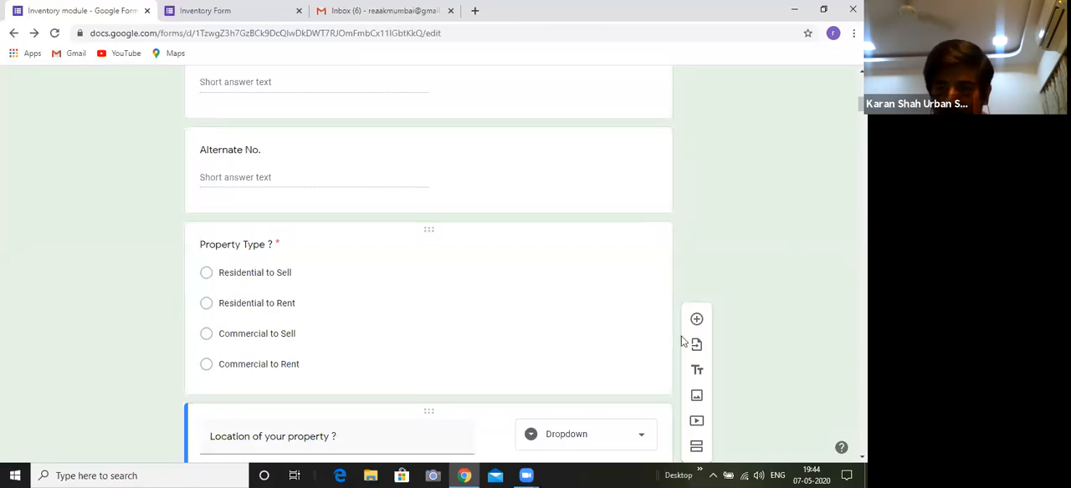
{"action": "scroll", "coordinate": [682, 341], "scroll_direction": "down", "scroll_amount": 1}
{"action": "scroll", "coordinate": [429, 263], "scroll_direction": "down", "scroll_amount": 3}
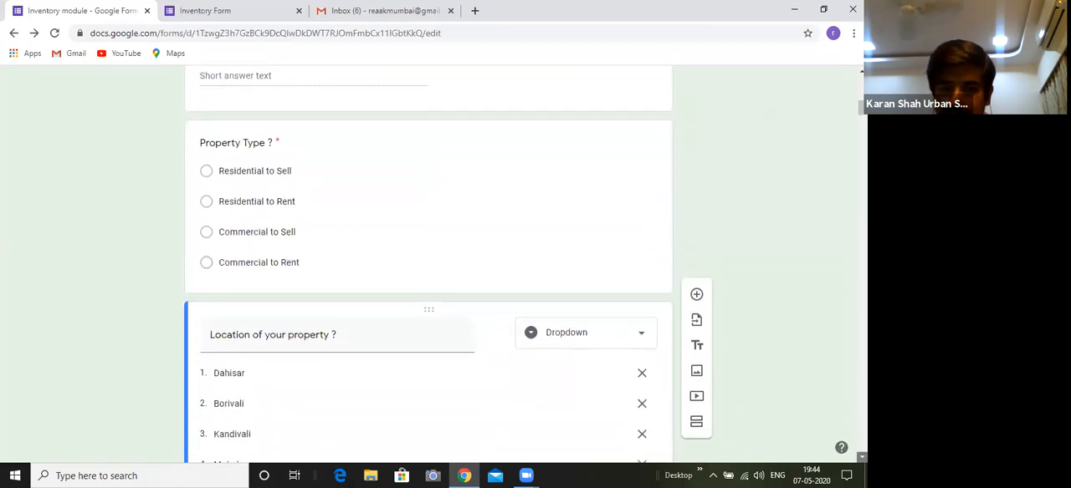
{"action": "scroll", "coordinate": [429, 264], "scroll_direction": "down", "scroll_amount": 5}
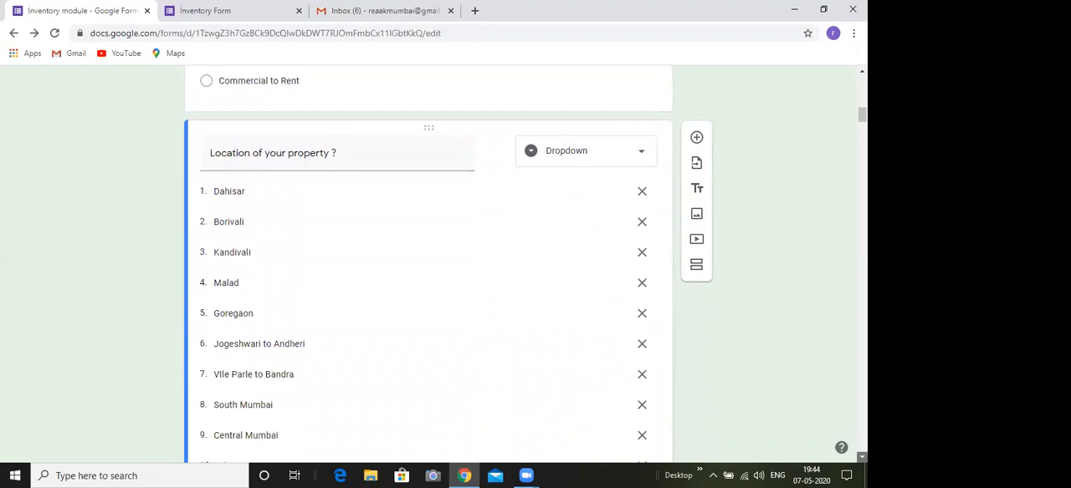
{"action": "scroll", "coordinate": [428, 264], "scroll_direction": "down", "scroll_amount": 9}
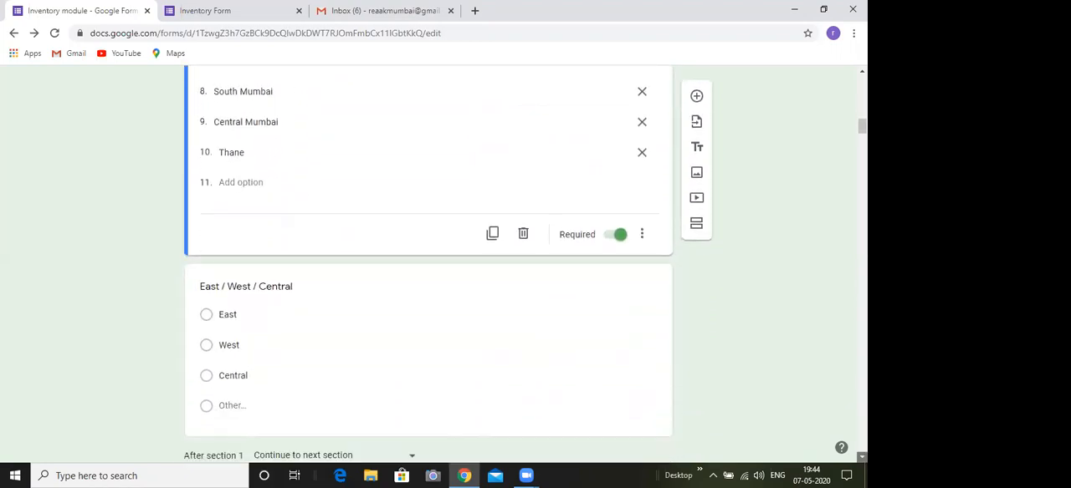
{"action": "scroll", "coordinate": [429, 263], "scroll_direction": "down", "scroll_amount": 4}
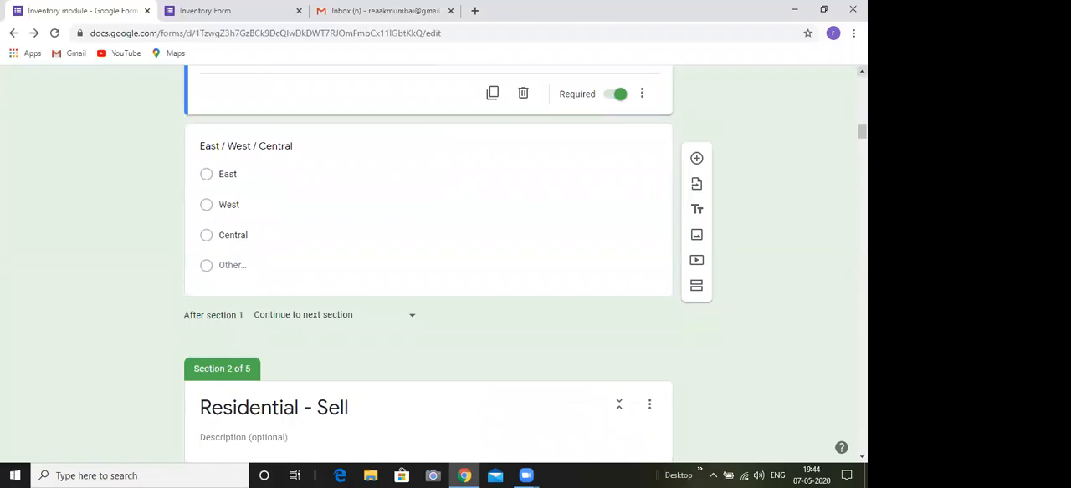
{"action": "scroll", "coordinate": [428, 263], "scroll_direction": "up", "scroll_amount": 6}
{"action": "scroll", "coordinate": [428, 263], "scroll_direction": "up", "scroll_amount": 7}
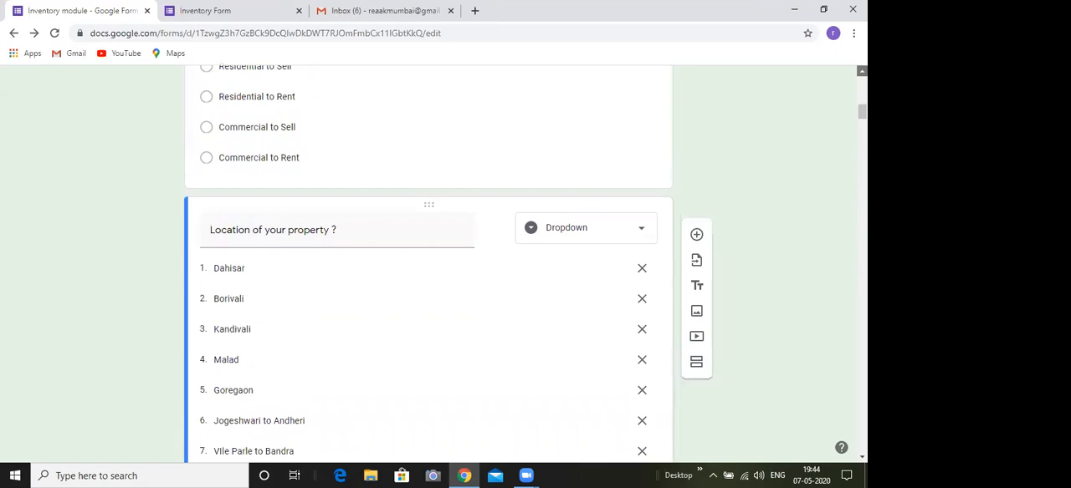
{"action": "scroll", "coordinate": [428, 263], "scroll_direction": "up", "scroll_amount": 5}
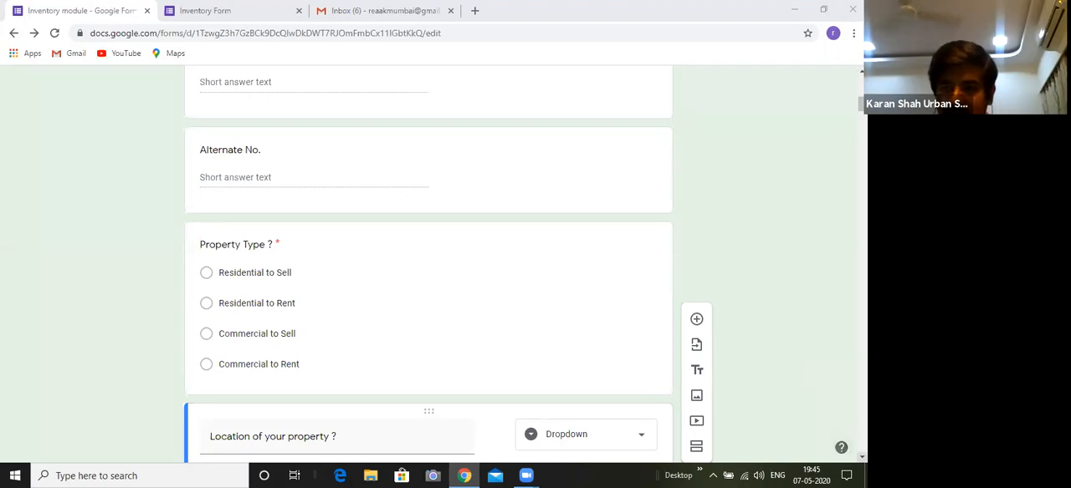
Examine the first questions of section 2, "Residential - Sell", including Building name, and Wing & Floor
{"action": "left_click", "coordinate": [861, 458]}
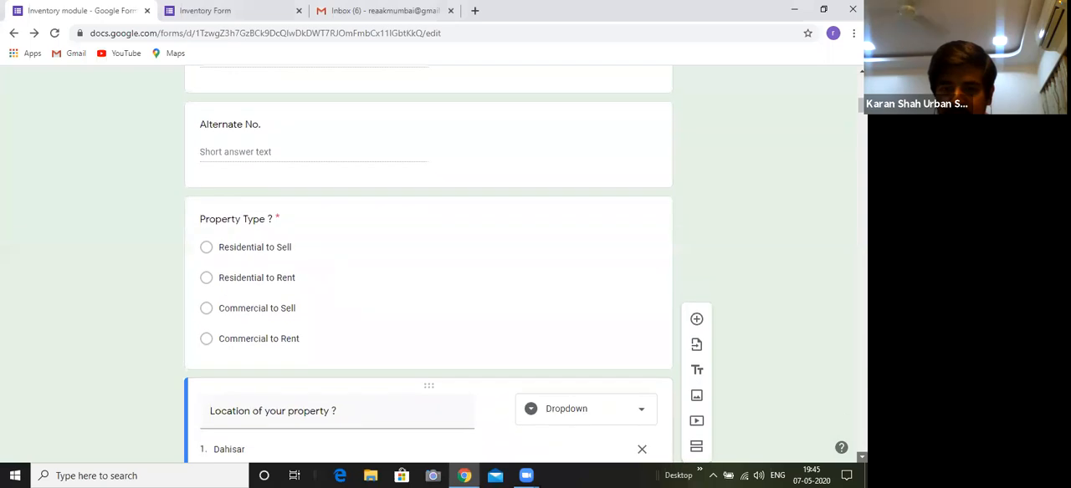
{"action": "scroll", "coordinate": [862, 457], "scroll_direction": "down", "scroll_amount": 8}
{"action": "scroll", "coordinate": [861, 457], "scroll_direction": "down", "scroll_amount": 5}
{"action": "scroll", "coordinate": [861, 458], "scroll_direction": "down", "scroll_amount": 5}
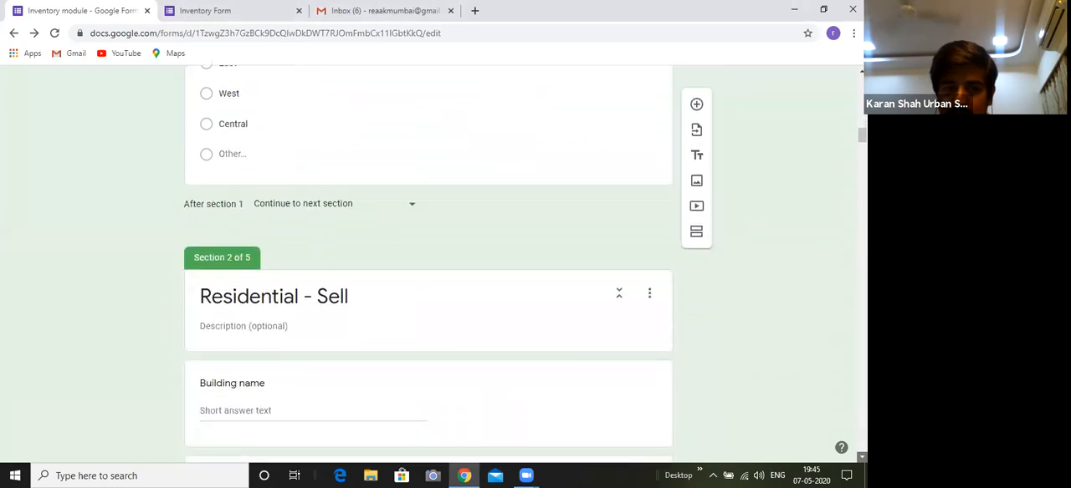
{"action": "scroll", "coordinate": [862, 457], "scroll_direction": "down", "scroll_amount": 3}
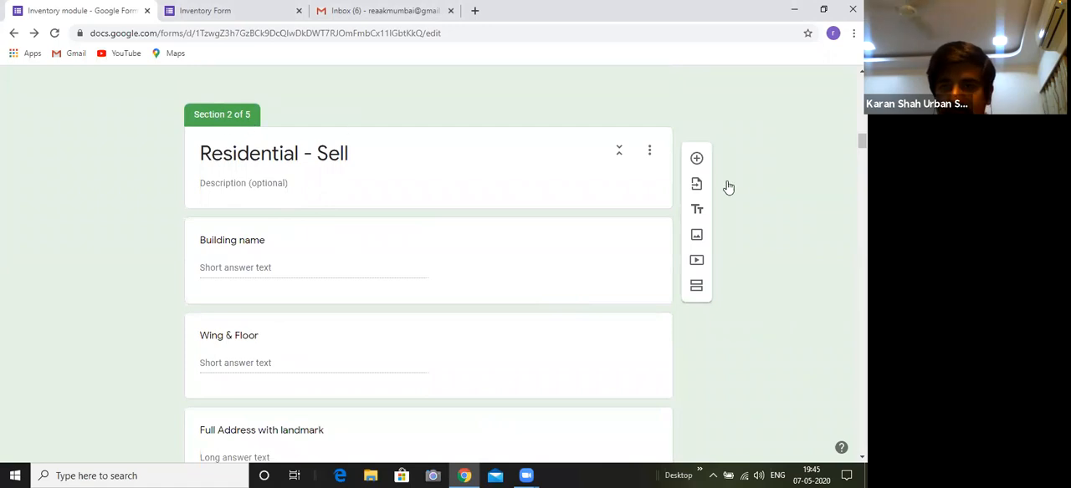
Preview the form and review the respondent's questions from Name through Property Type and Location of your property
{"action": "scroll", "coordinate": [428, 264], "scroll_direction": "up", "scroll_amount": 15}
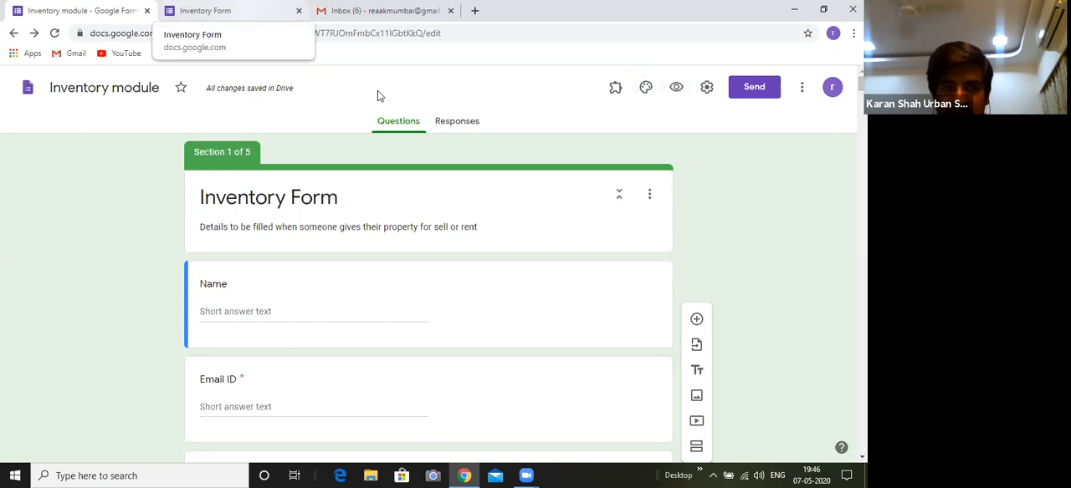
{"action": "left_click", "coordinate": [677, 88]}
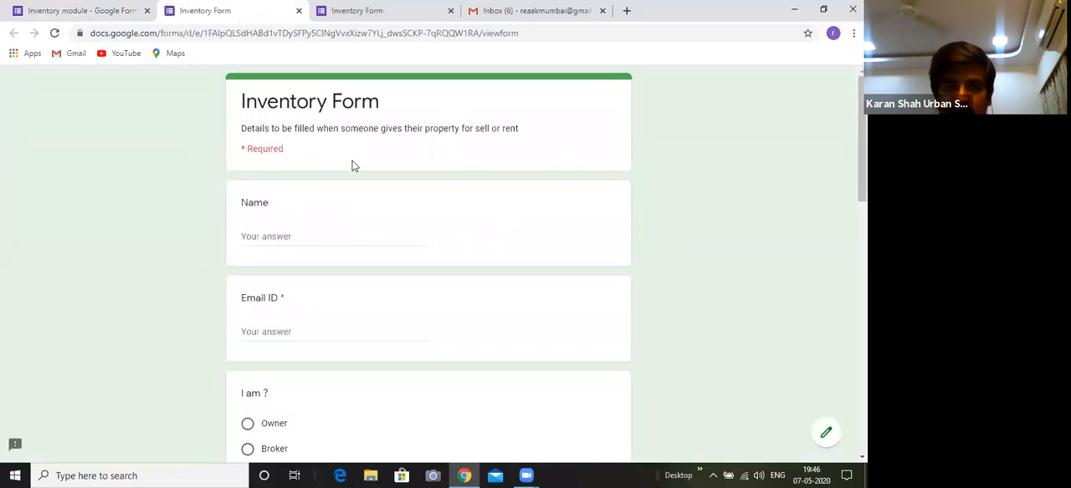
{"action": "scroll", "coordinate": [718, 161], "scroll_direction": "down", "scroll_amount": 1}
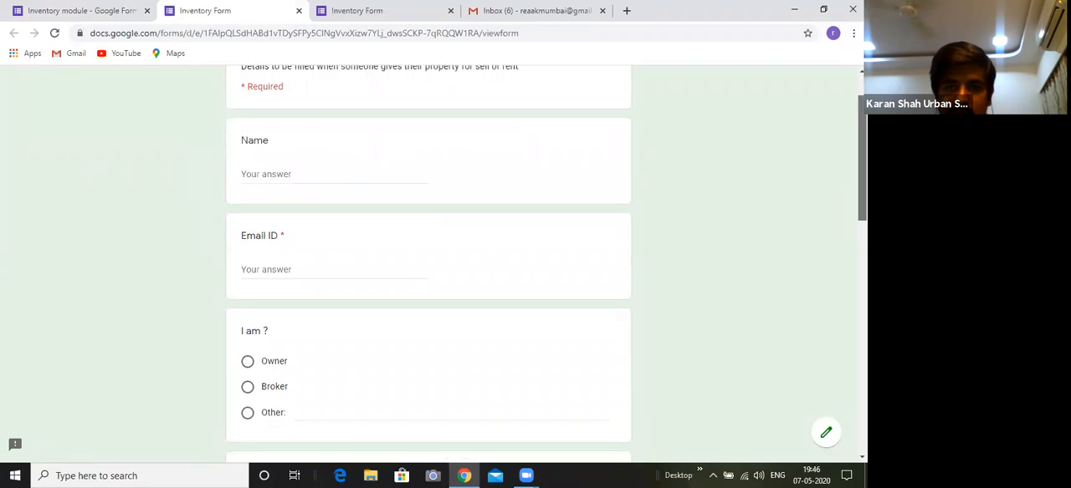
{"action": "scroll", "coordinate": [429, 264], "scroll_direction": "up", "scroll_amount": 1}
{"action": "scroll", "coordinate": [429, 263], "scroll_direction": "down", "scroll_amount": 2}
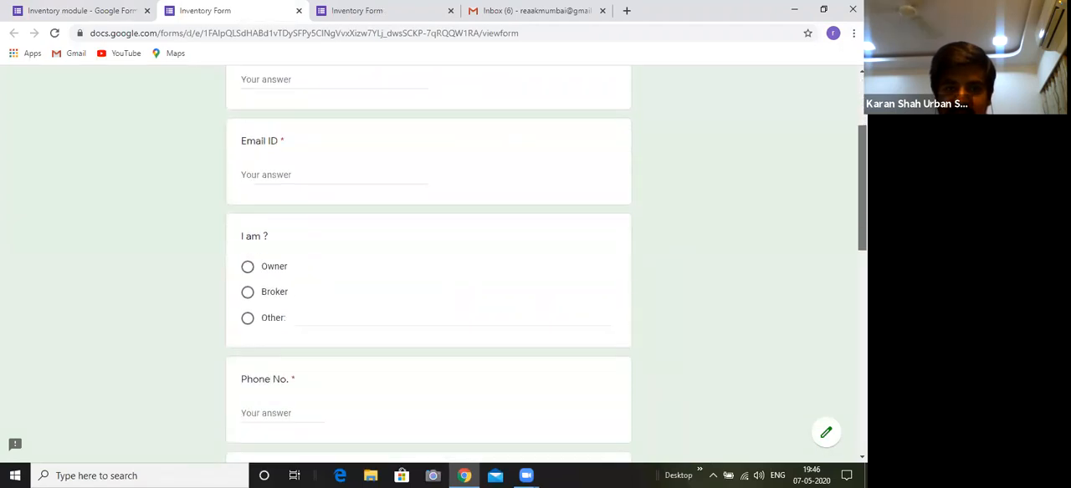
{"action": "scroll", "coordinate": [428, 264], "scroll_direction": "down", "scroll_amount": 2}
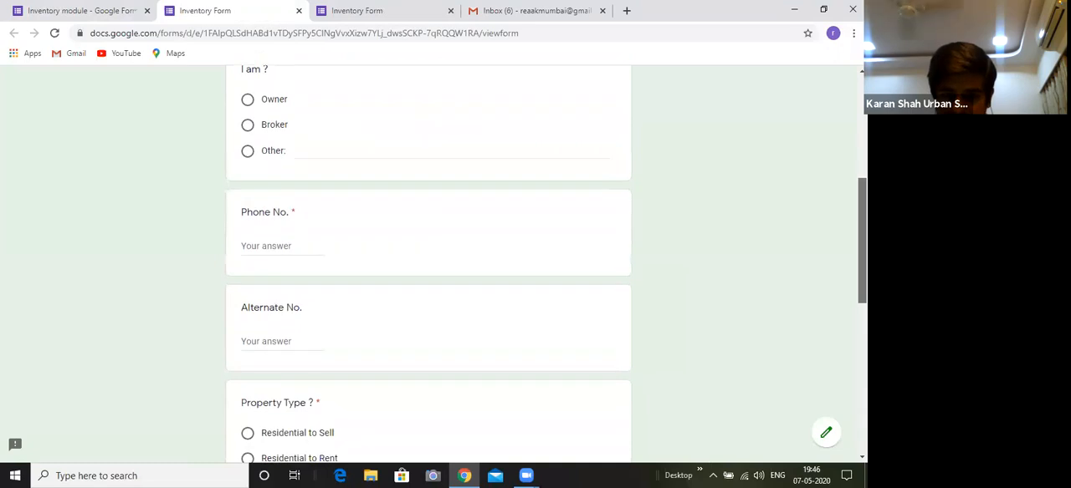
{"action": "scroll", "coordinate": [428, 263], "scroll_direction": "down", "scroll_amount": 2}
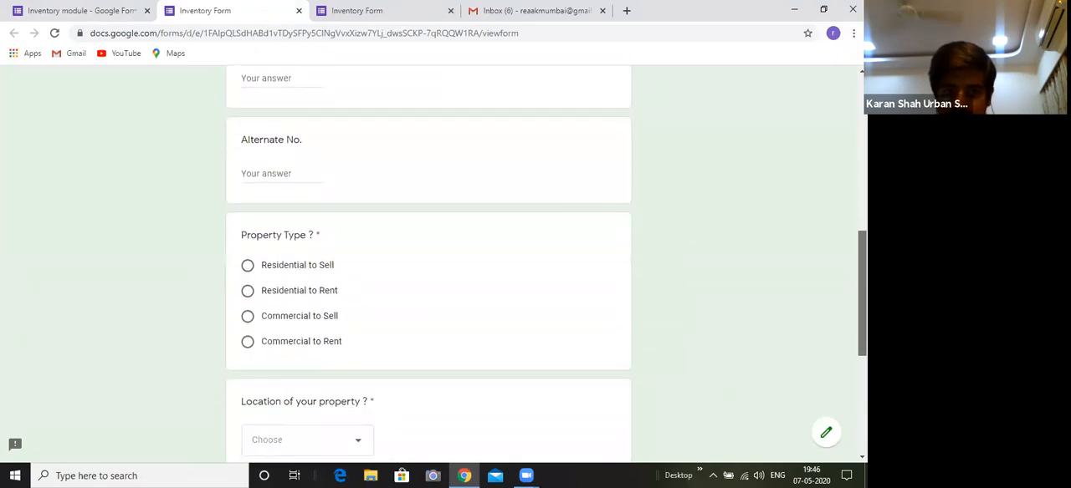
{"action": "scroll", "coordinate": [433, 275], "scroll_direction": "down", "scroll_amount": 2}
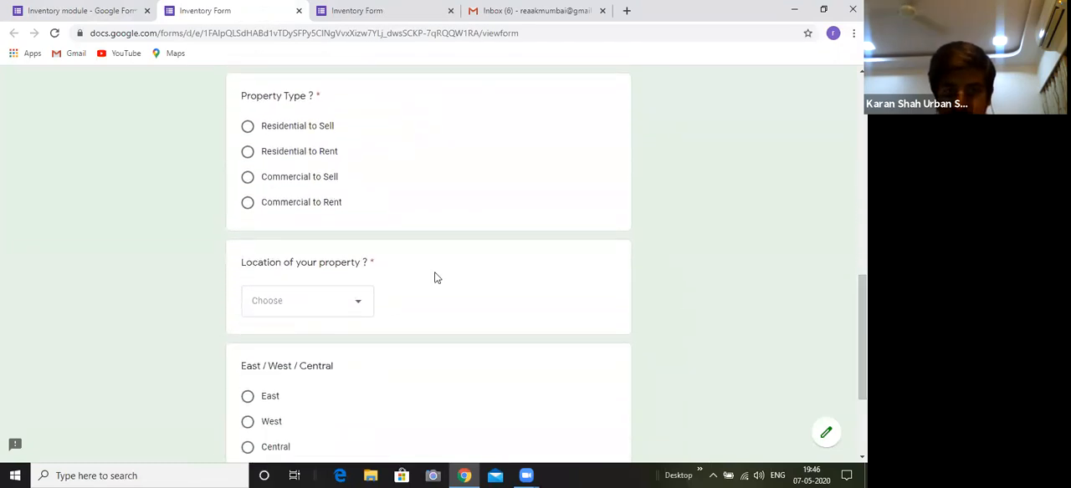
Check the choices of the "Location of your property ?" dropdown and the East / West / Central question in the preview
{"action": "left_click", "coordinate": [359, 308]}
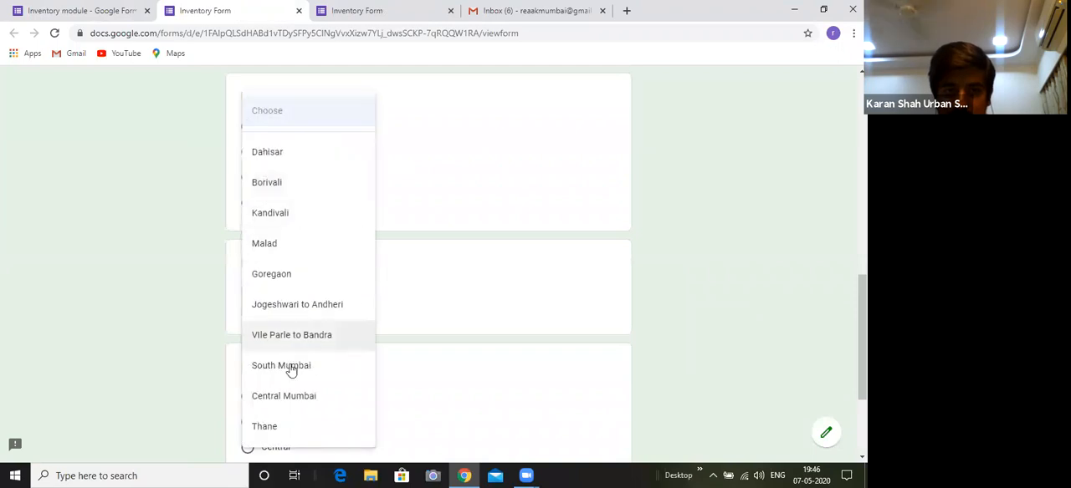
{"action": "left_click", "coordinate": [476, 307]}
{"action": "left_click_drag", "start_coordinate": [862, 343], "coordinate": [862, 392]}
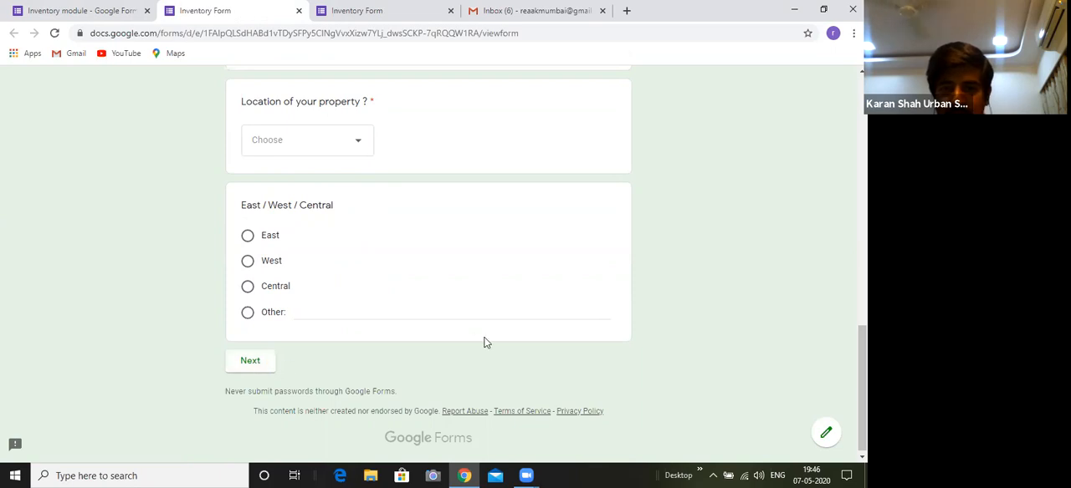
{"action": "scroll", "coordinate": [862, 389], "scroll_direction": "up", "scroll_amount": 2}
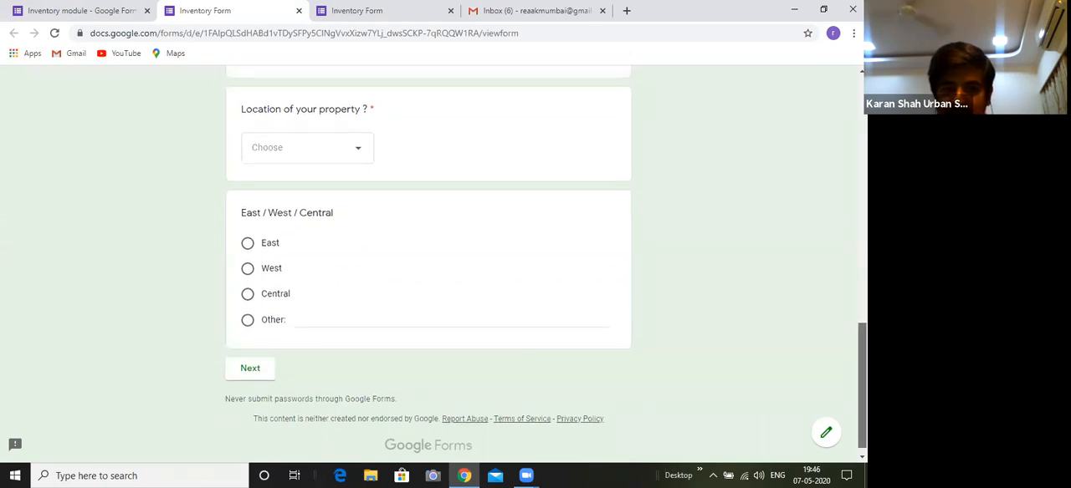
{"action": "left_click_drag", "start_coordinate": [862, 343], "coordinate": [862, 324]}
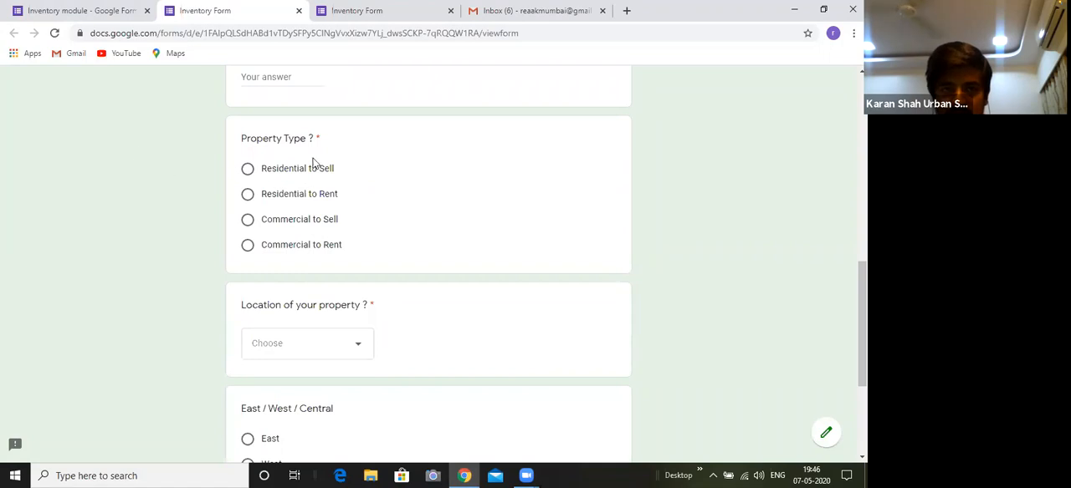
Compare the form editor with the respondent's preview, switching between the two and finishing in the editor
{"action": "key", "text": "ctrl+shift+Tab"}
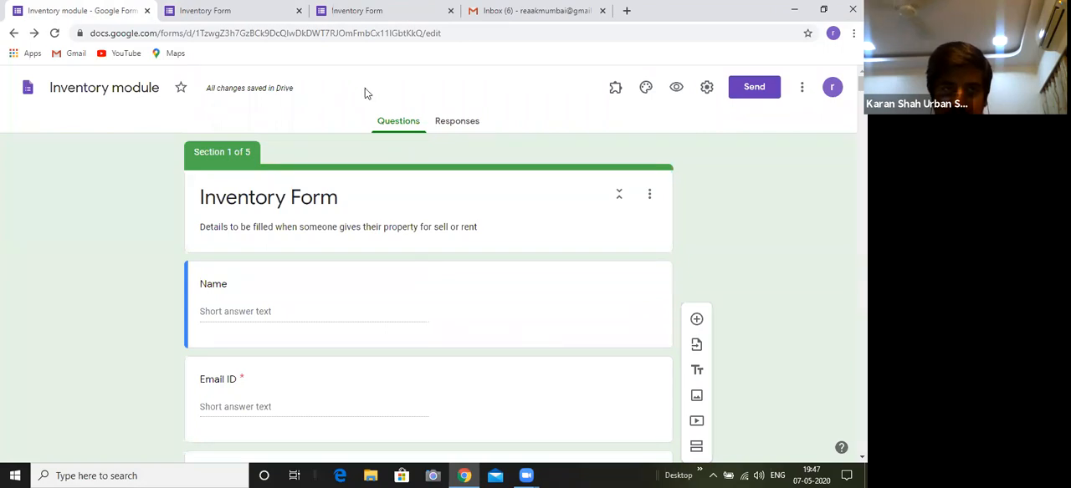
{"action": "key", "text": "ctrl+Tab"}
{"action": "key", "text": "ctrl+shift+Tab"}
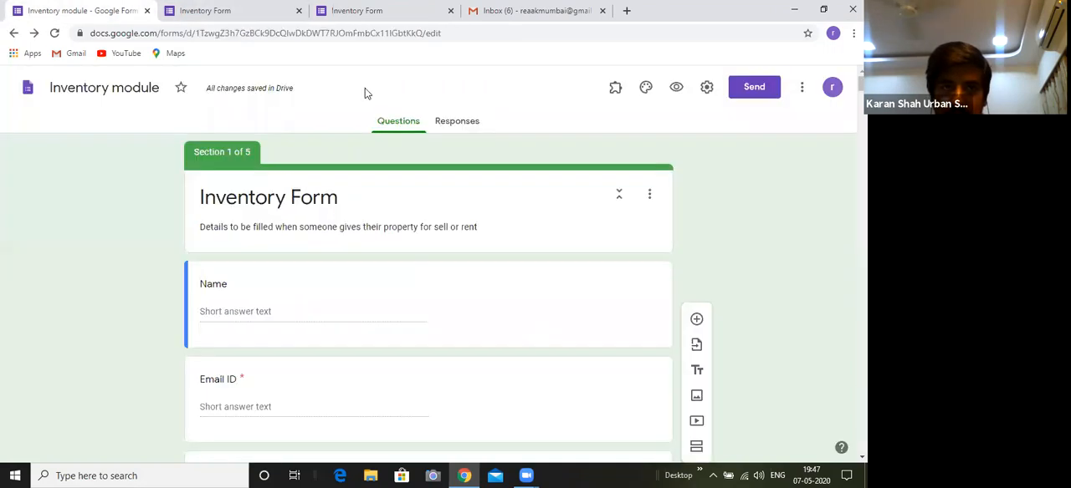
{"action": "key", "text": "ctrl+Tab"}
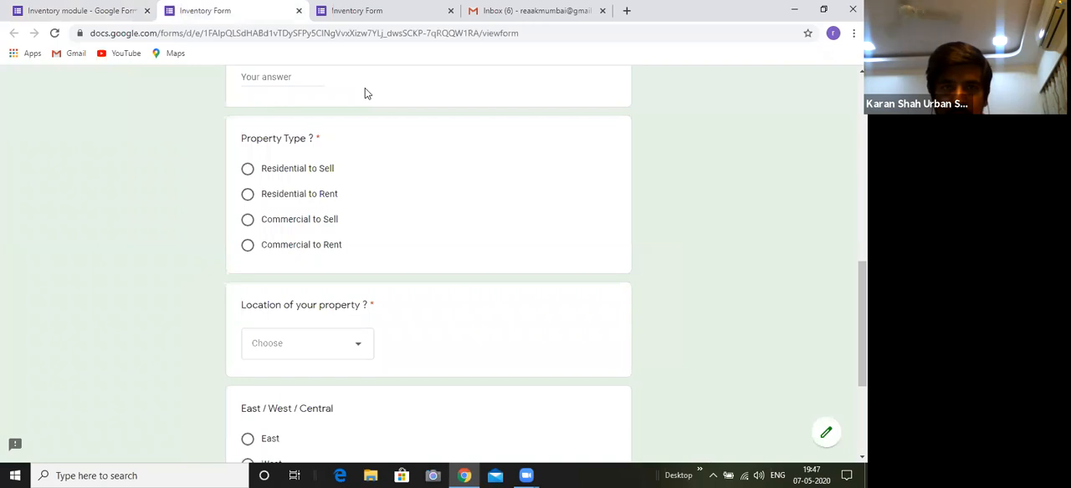
{"action": "key", "text": "ctrl+shift+Tab"}
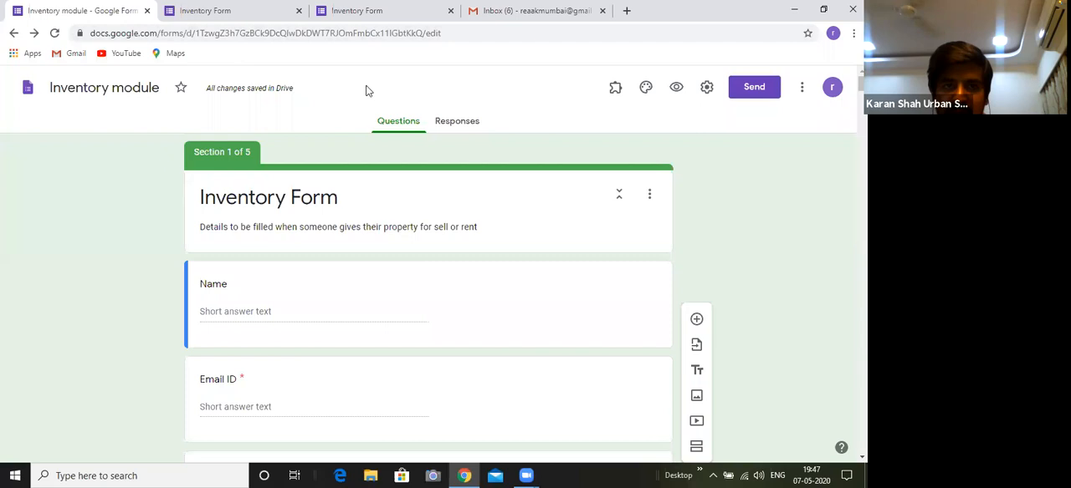
{"action": "key", "text": "ctrl+Tab"}
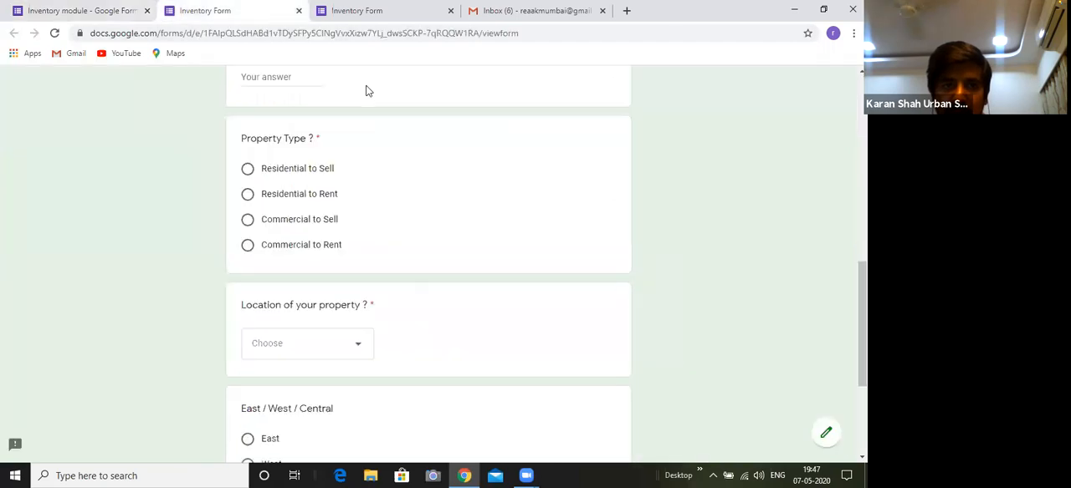
{"action": "key", "text": "ctrl+shift+Tab"}
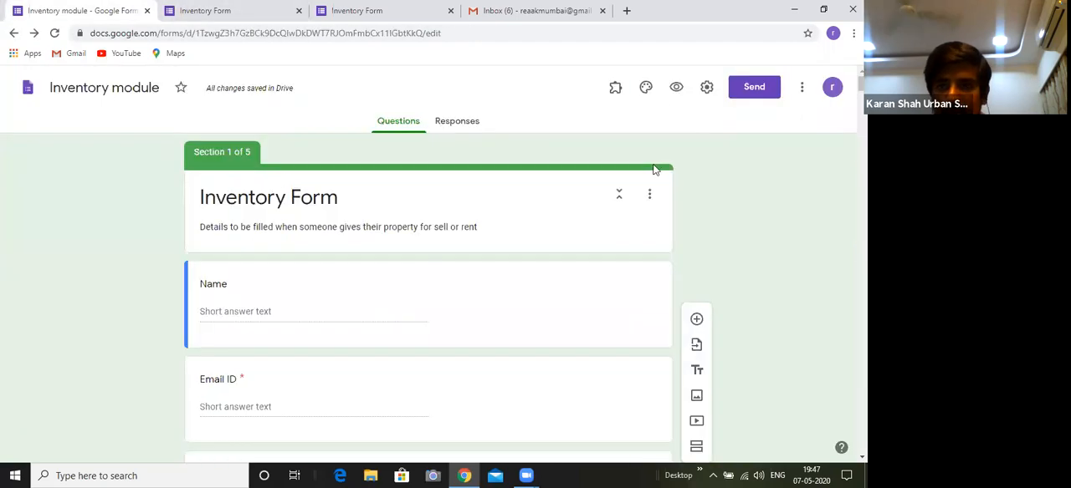
Close two surplus previews, open a fresh preview of the inventory form, and return to the form editor
{"action": "left_click", "coordinate": [676, 87]}
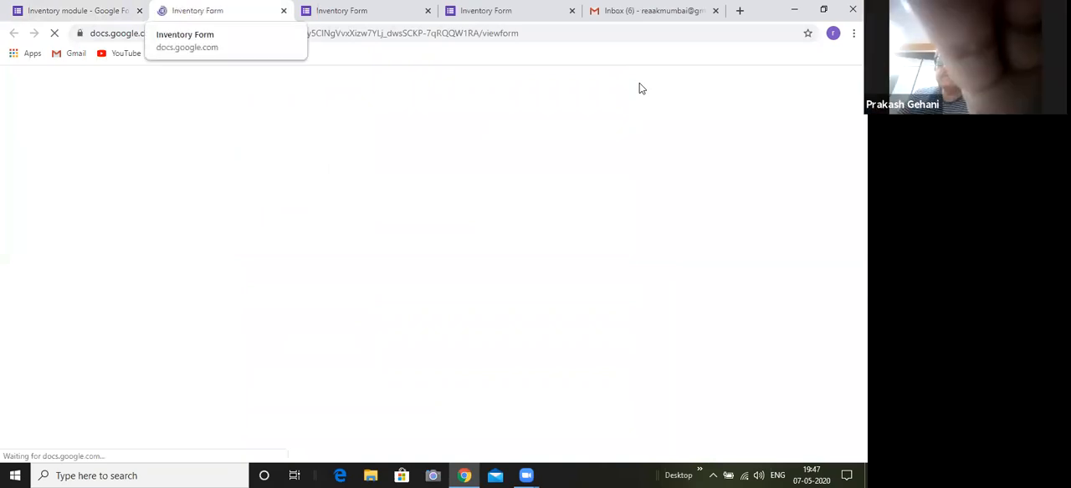
{"action": "key", "text": "ctrl+w"}
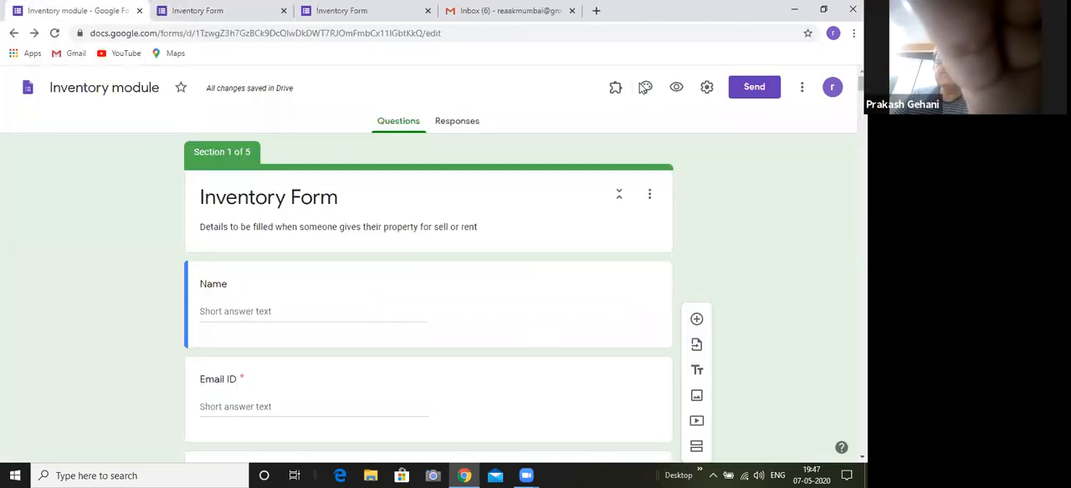
{"action": "left_click", "coordinate": [284, 10]}
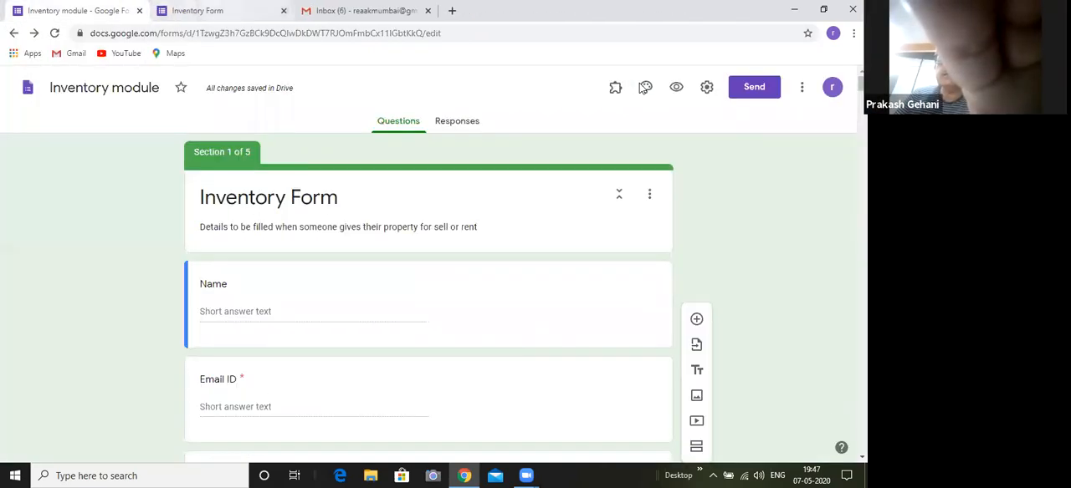
{"action": "left_click", "coordinate": [676, 87]}
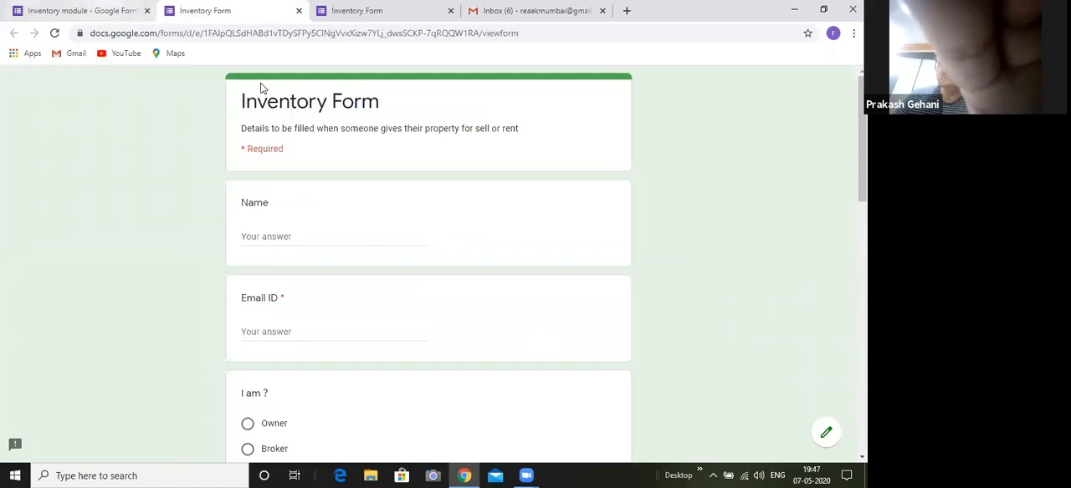
{"action": "key", "text": "ctrl+shift+Tab"}
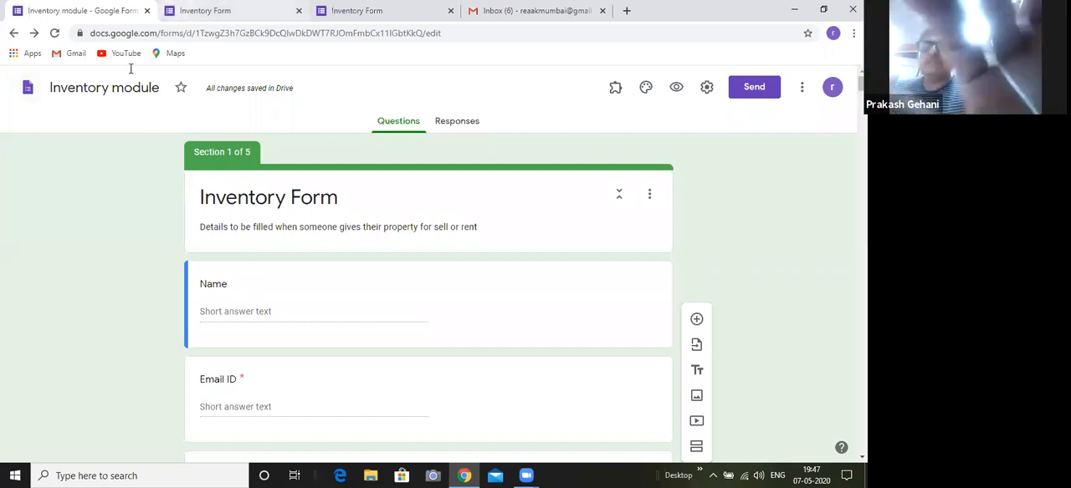
{"action": "left_click", "coordinate": [205, 11]}
{"action": "left_click", "coordinate": [92, 11]}
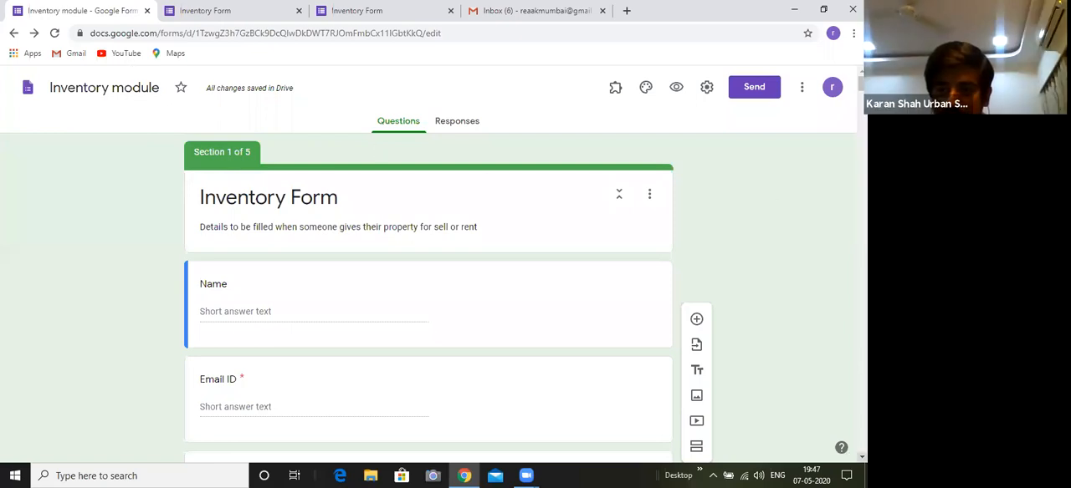
Add a new section after the "Location of your property ?" question, ahead of the East / West / Central question
{"action": "scroll", "coordinate": [428, 268], "scroll_direction": "down", "scroll_amount": 3}
{"action": "scroll", "coordinate": [428, 268], "scroll_direction": "down", "scroll_amount": 2}
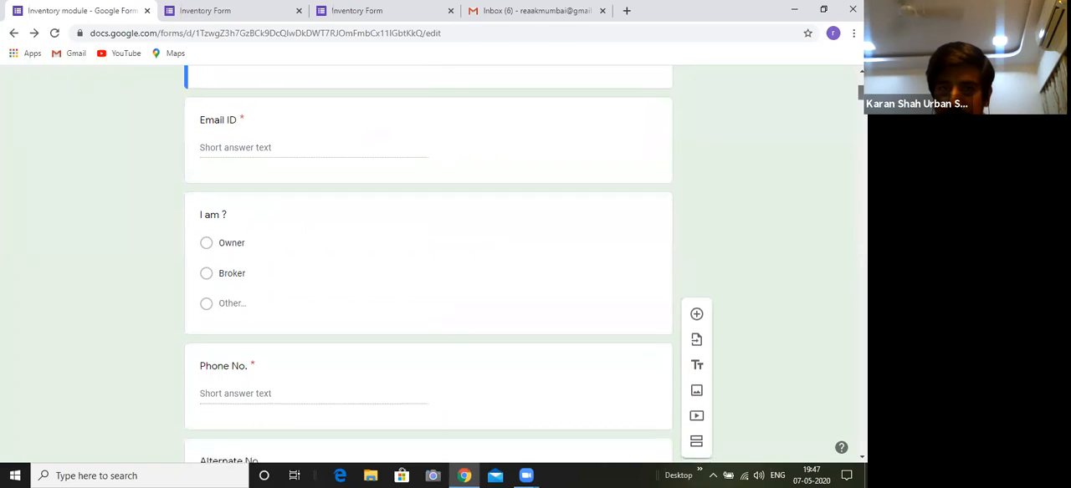
{"action": "scroll", "coordinate": [701, 402], "scroll_direction": "up", "scroll_amount": 1}
{"action": "scroll", "coordinate": [701, 401], "scroll_direction": "down", "scroll_amount": 4}
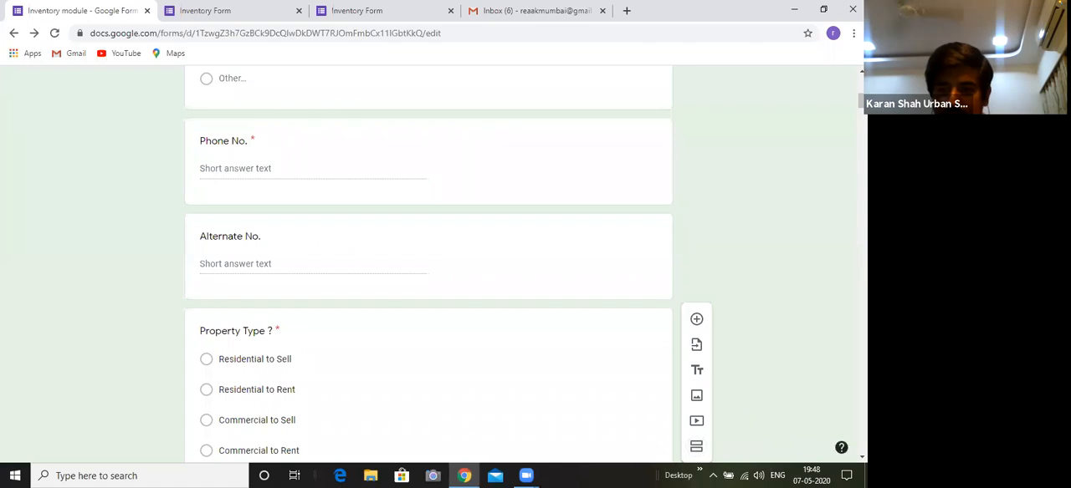
{"action": "scroll", "coordinate": [429, 268], "scroll_direction": "down", "scroll_amount": 3}
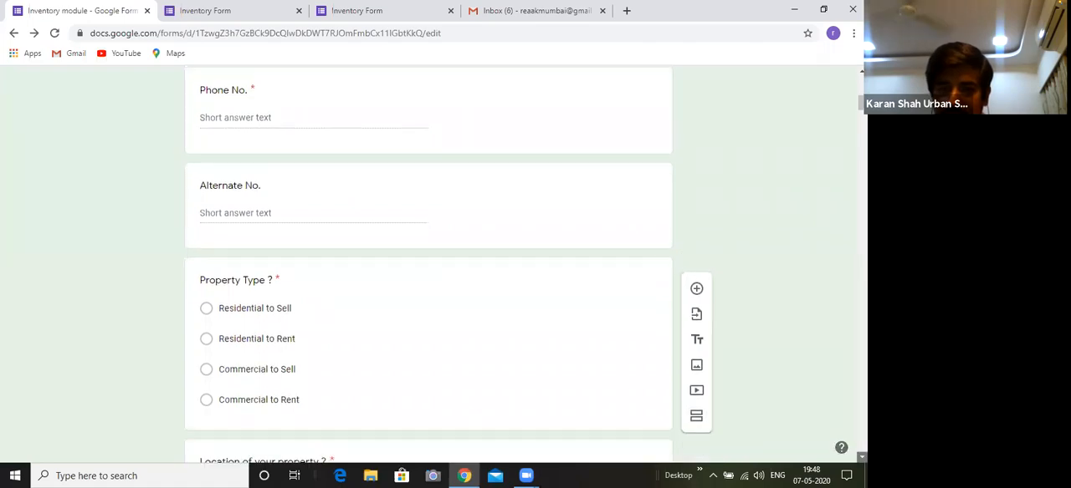
{"action": "scroll", "coordinate": [770, 376], "scroll_direction": "down", "scroll_amount": 1}
{"action": "right_click", "coordinate": [769, 377]}
{"action": "key", "text": "Escape"}
{"action": "scroll", "coordinate": [769, 376], "scroll_direction": "down", "scroll_amount": 4}
{"action": "scroll", "coordinate": [429, 268], "scroll_direction": "down", "scroll_amount": 4}
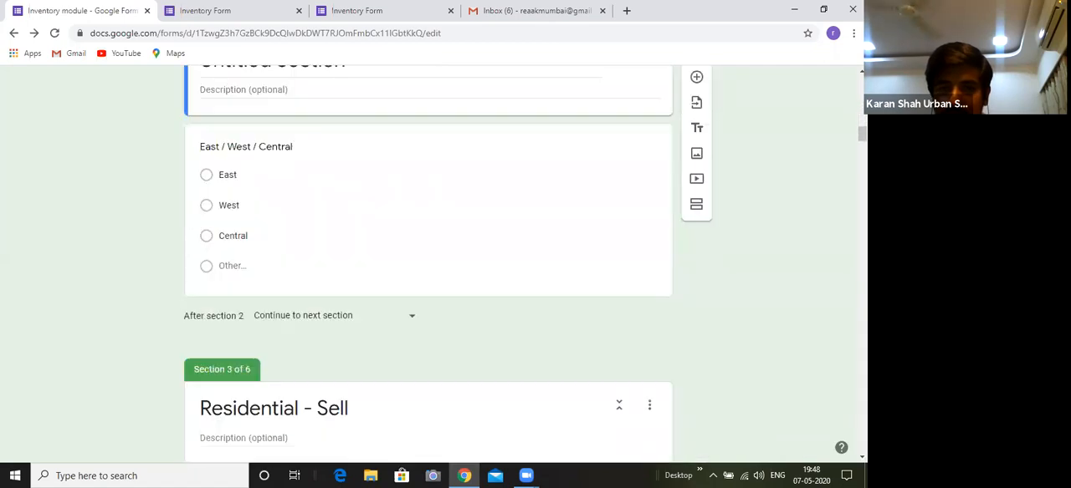
Move the East / West / Central question out of the untitled section to the end of section 1, below the location question
{"action": "scroll", "coordinate": [546, 126], "scroll_direction": "up", "scroll_amount": 1}
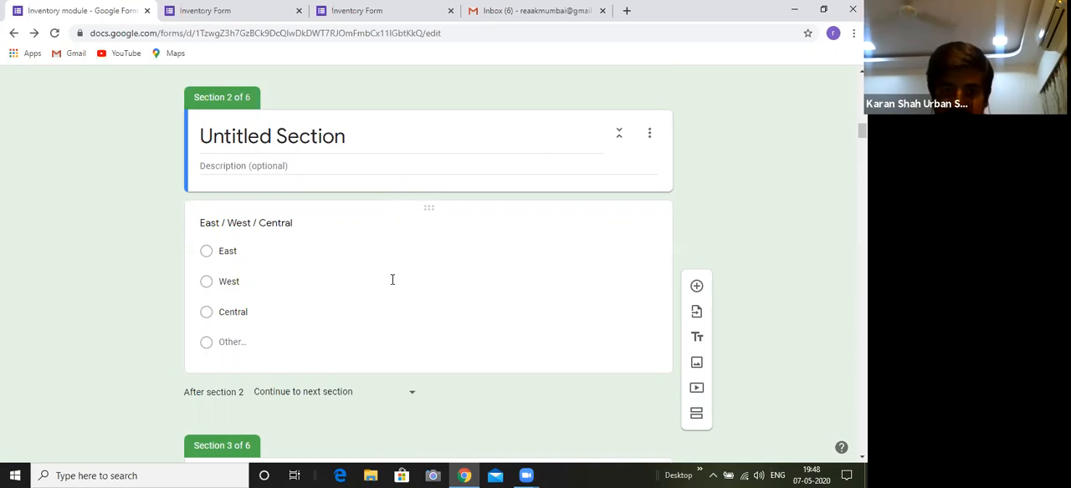
{"action": "left_click_drag", "start_coordinate": [430, 206], "coordinate": [433, 120]}
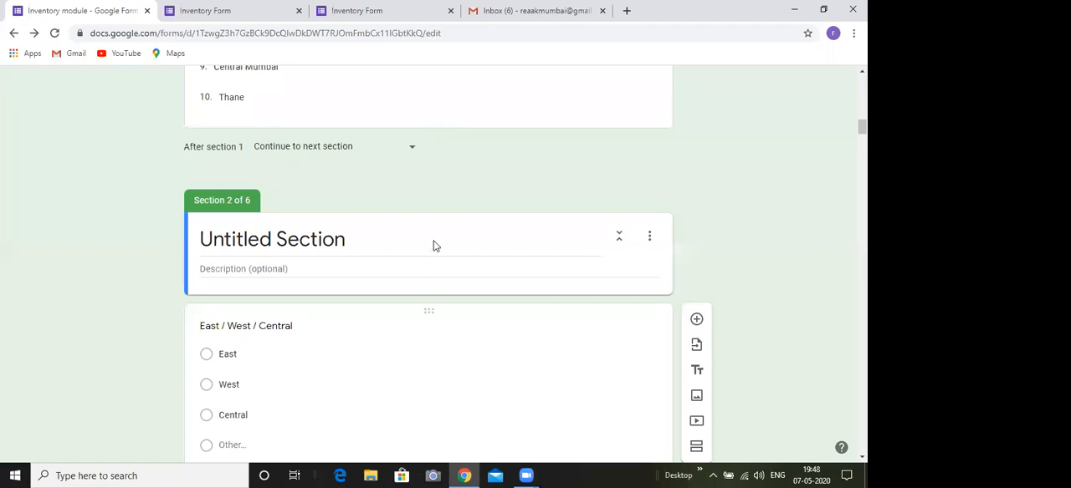
{"action": "left_click_drag", "start_coordinate": [431, 153], "coordinate": [432, 178]}
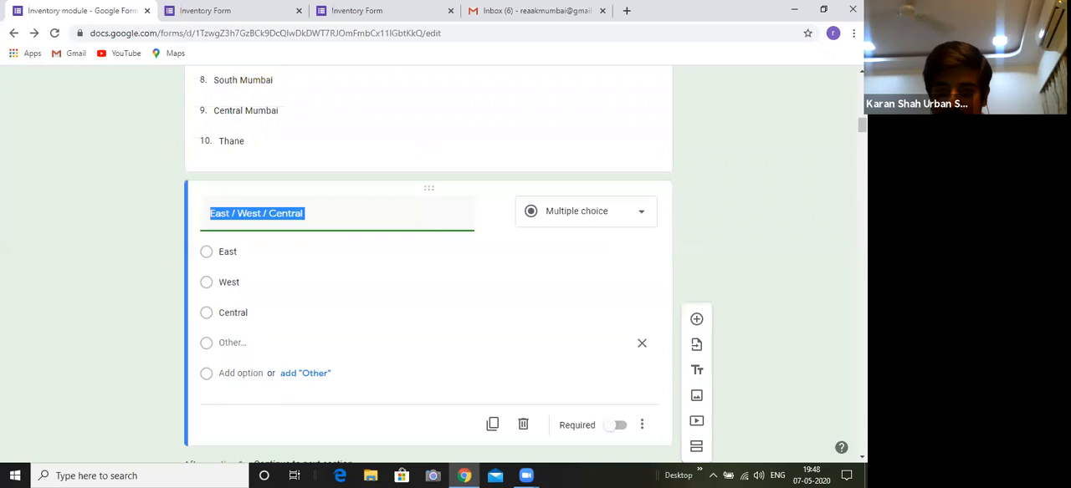
Delete the empty untitled section between section 1 and the "Residential - Sell" section
{"action": "left_click", "coordinate": [861, 457]}
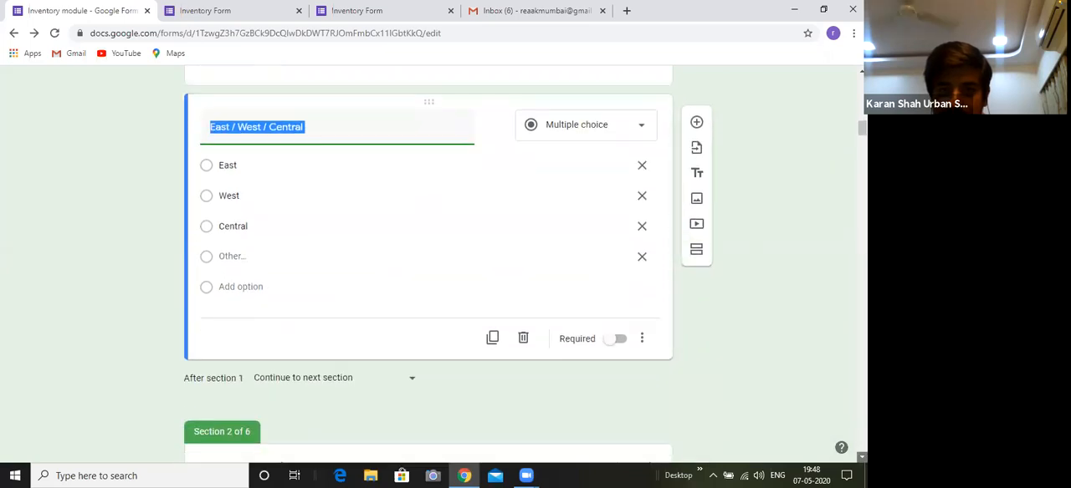
{"action": "scroll", "coordinate": [619, 318], "scroll_direction": "down", "scroll_amount": 3}
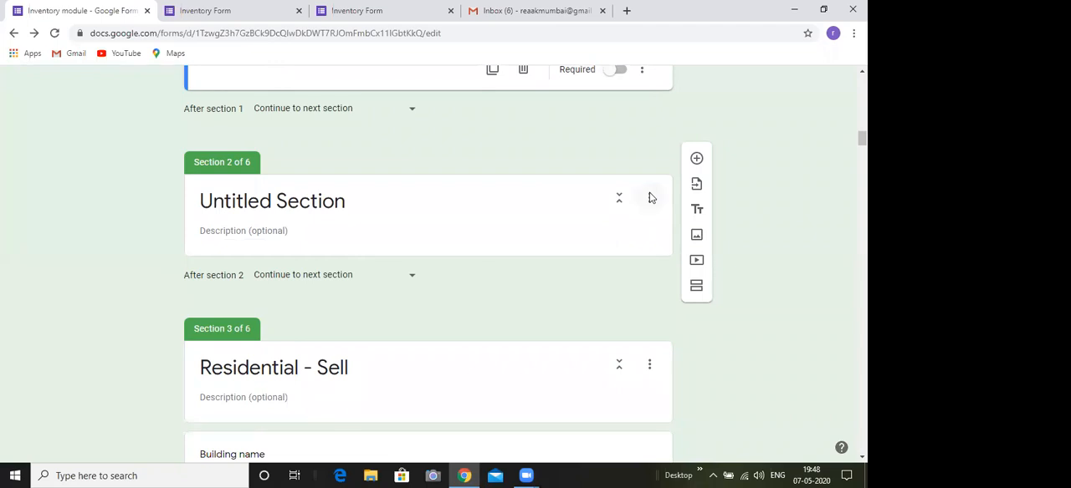
{"action": "left_click", "coordinate": [650, 198]}
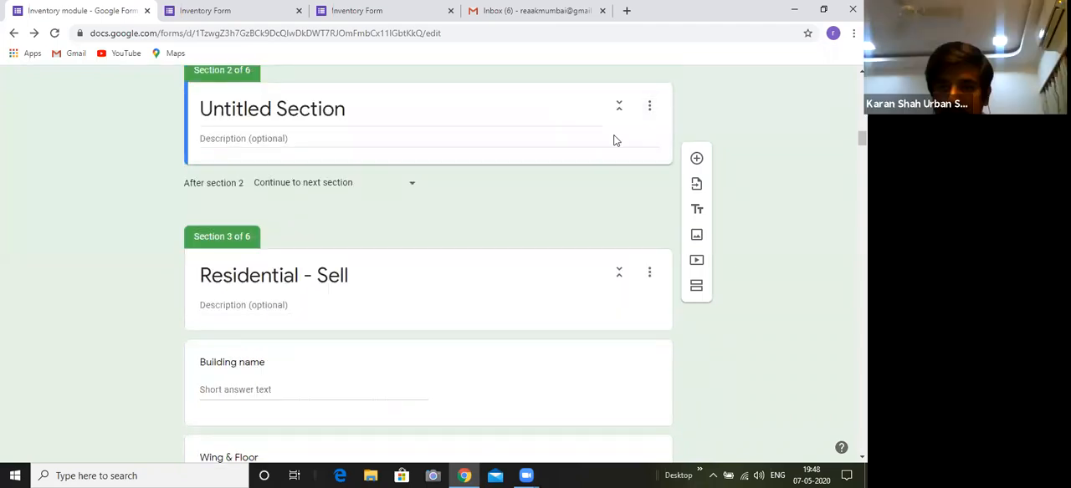
{"action": "scroll", "coordinate": [600, 200], "scroll_direction": "up", "scroll_amount": 1}
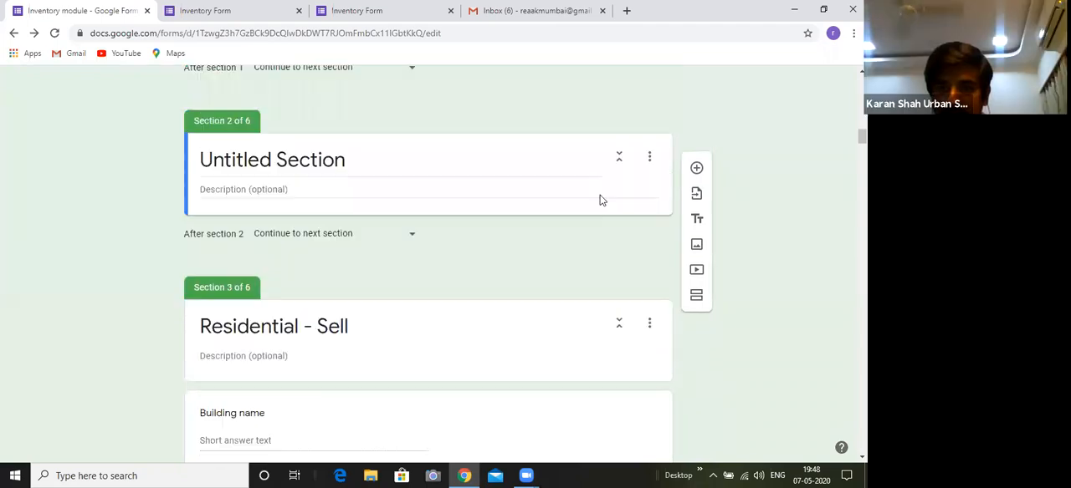
{"action": "left_click", "coordinate": [649, 156]}
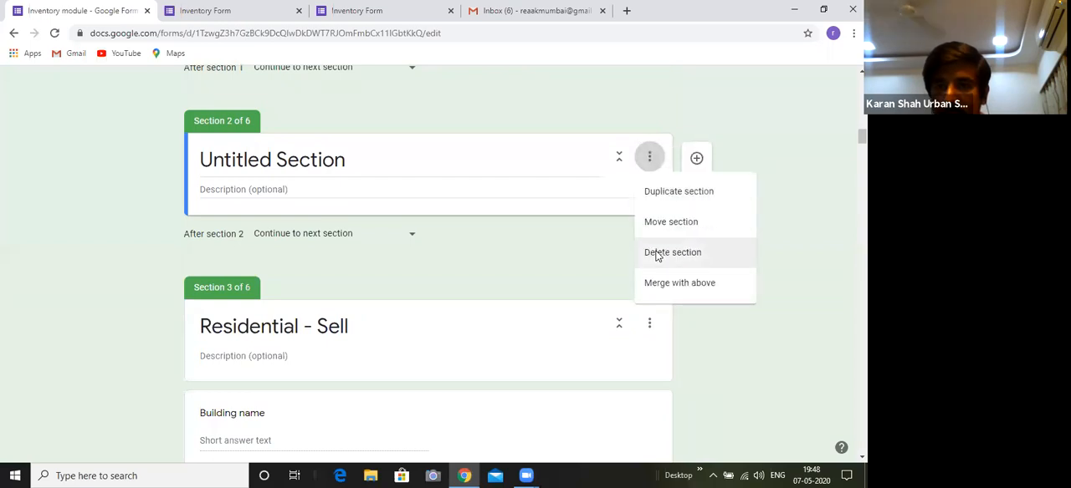
{"action": "left_click", "coordinate": [657, 255]}
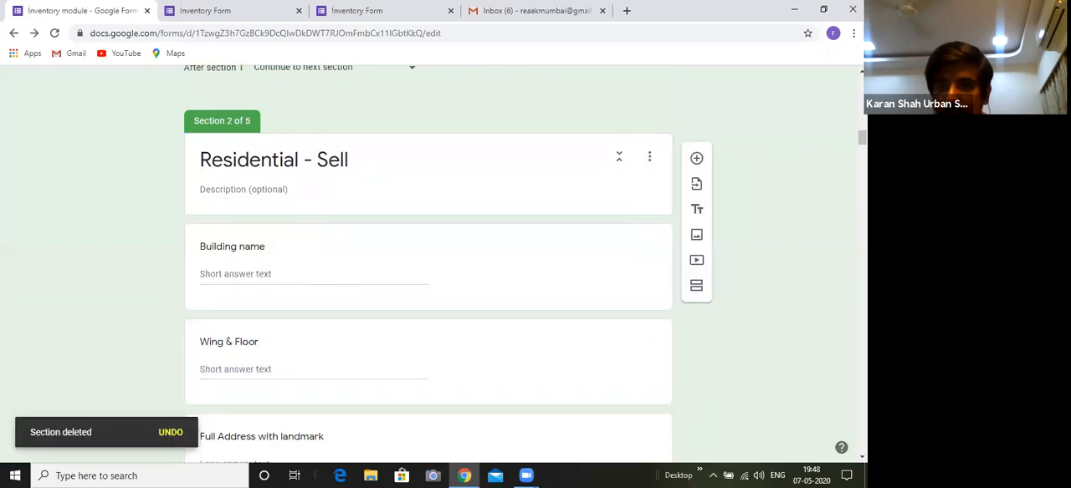
{"action": "scroll", "coordinate": [821, 81], "scroll_direction": "up", "scroll_amount": 3}
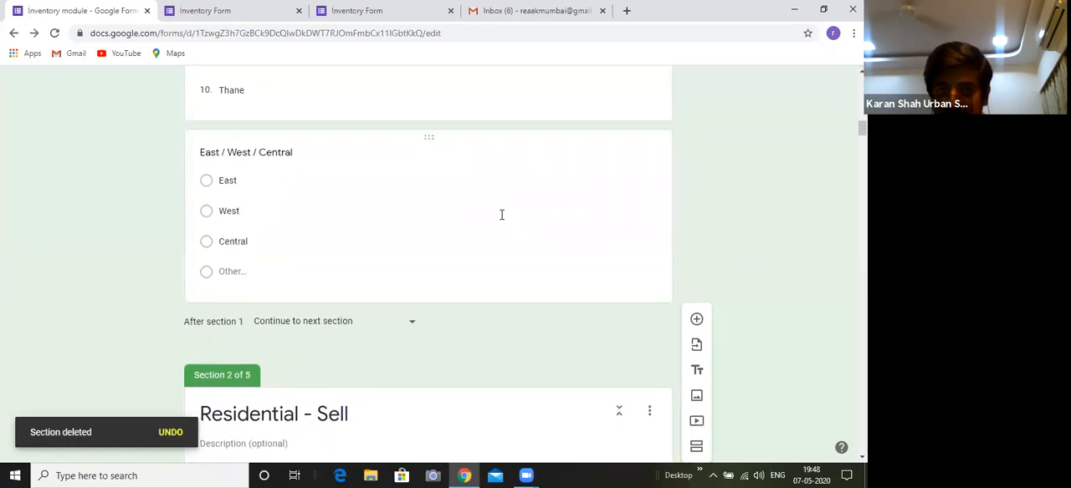
Add a new section directly after the East / West / Central question
{"action": "left_click", "coordinate": [501, 219]}
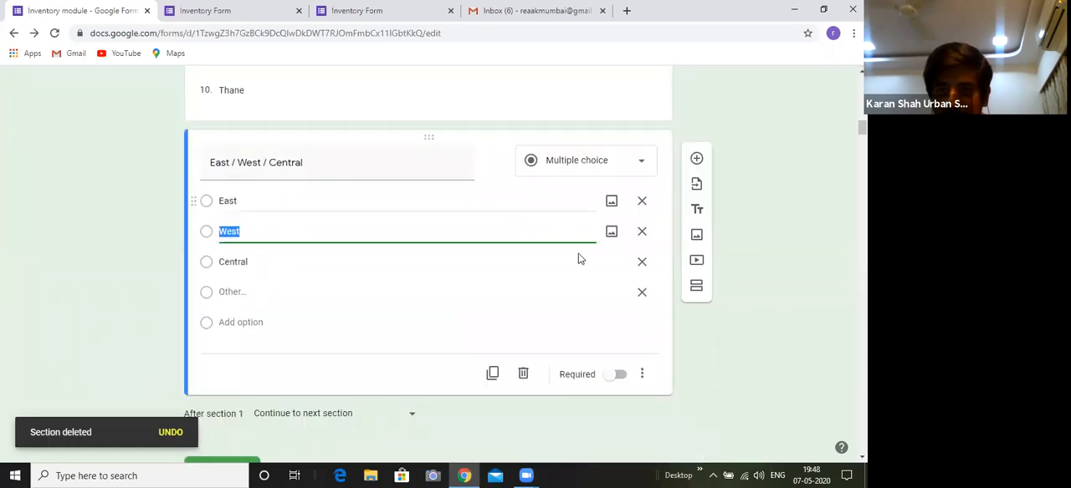
{"action": "left_click", "coordinate": [695, 290]}
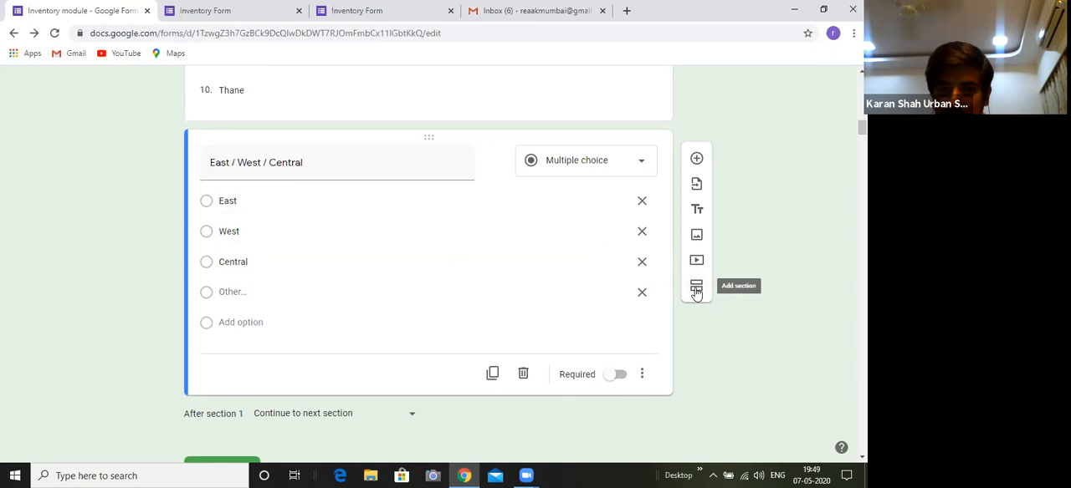
{"action": "left_click", "coordinate": [696, 289]}
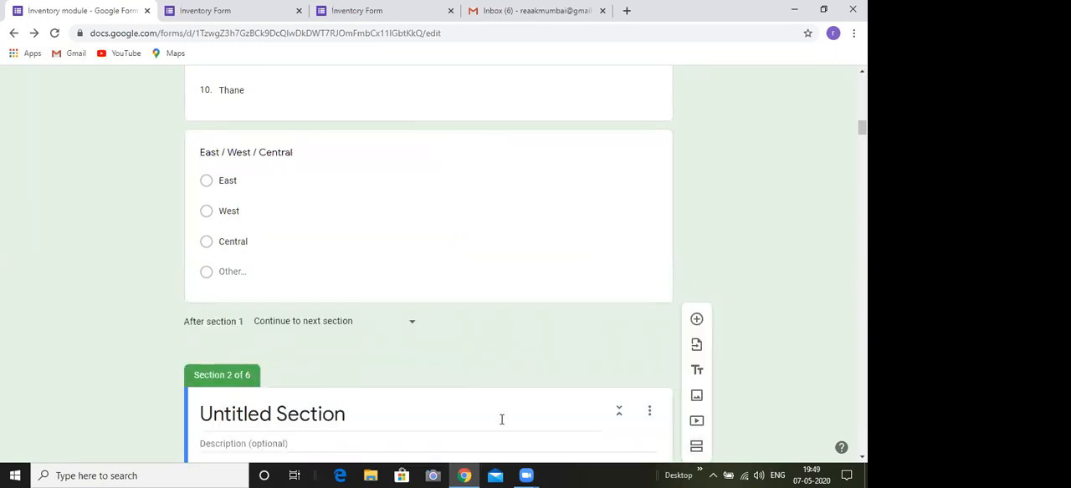
Review the form from the new untitled section through the opening questions of the "Residential - Sell" section
{"action": "right_click", "coordinate": [854, 456]}
{"action": "left_click", "coordinate": [793, 259]}
{"action": "left_click", "coordinate": [861, 458]}
{"action": "left_click", "coordinate": [861, 458]}
{"action": "left_click", "coordinate": [861, 457]}
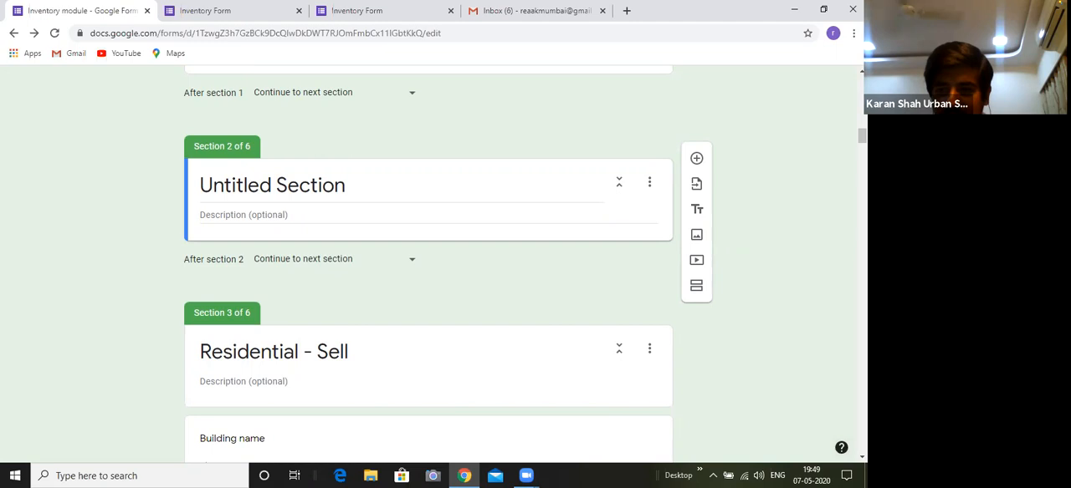
{"action": "scroll", "coordinate": [844, 451], "scroll_direction": "down", "scroll_amount": 2}
{"action": "scroll", "coordinate": [525, 265], "scroll_direction": "down", "scroll_amount": 3}
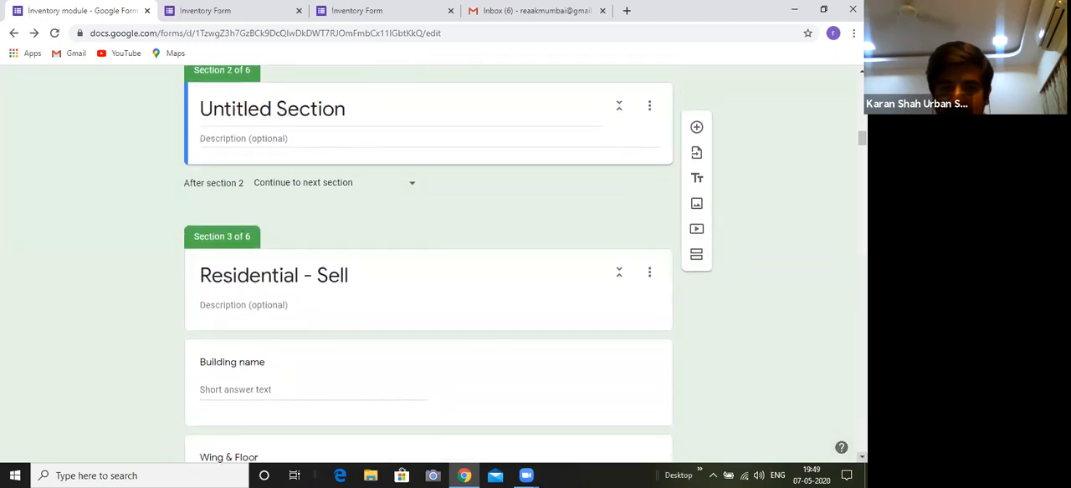
{"action": "scroll", "coordinate": [481, 236], "scroll_direction": "down", "scroll_amount": 1}
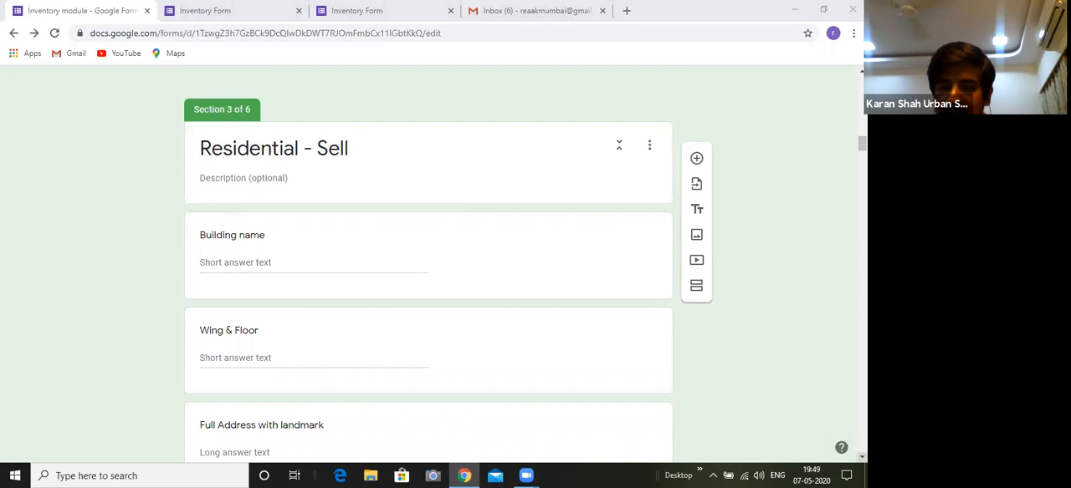
{"action": "scroll", "coordinate": [428, 251], "scroll_direction": "down", "scroll_amount": 1}
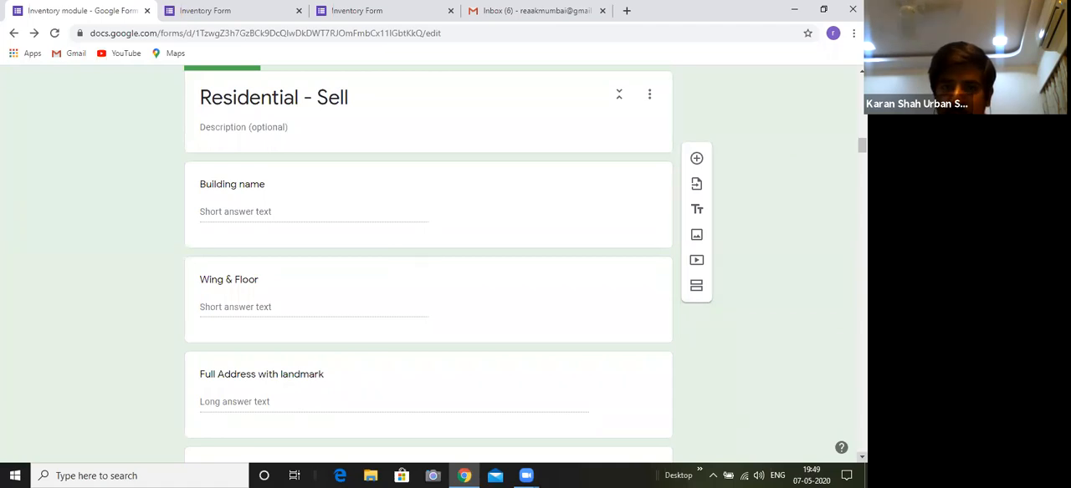
{"action": "scroll", "coordinate": [446, 328], "scroll_direction": "down", "scroll_amount": 1}
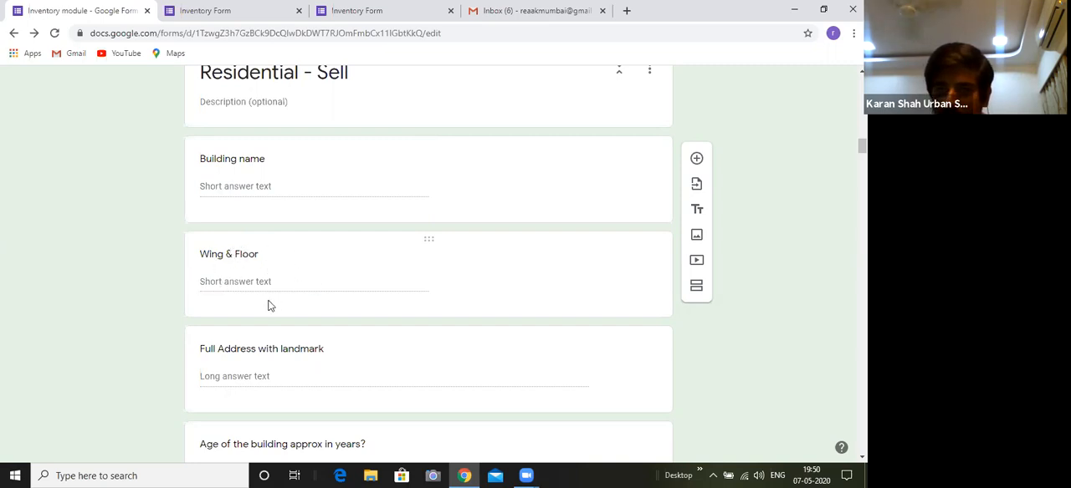
Add a short-answer question titled "Floor" below "Building name" in the "Residential - Sell" section
{"action": "left_click", "coordinate": [632, 216]}
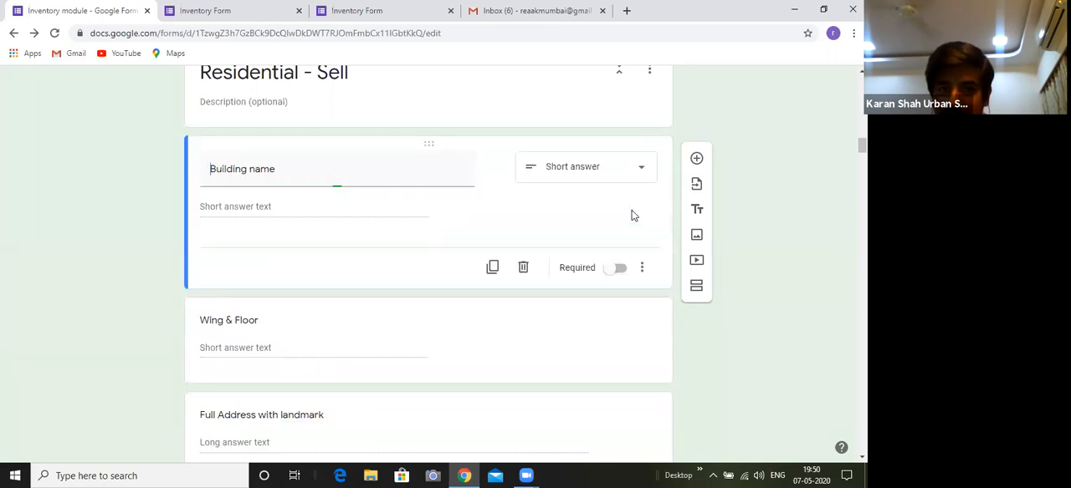
{"action": "left_click", "coordinate": [696, 158]}
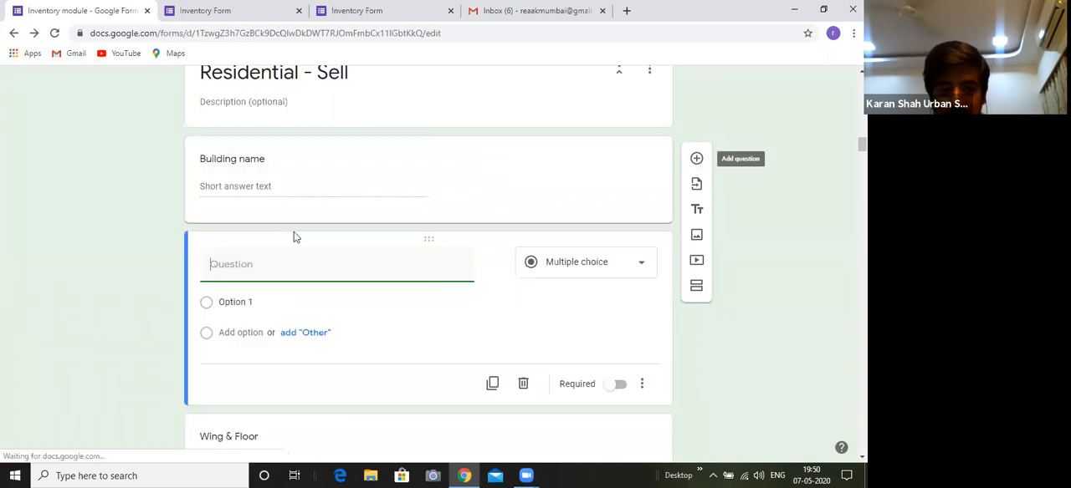
{"action": "type", "text": "Floor"}
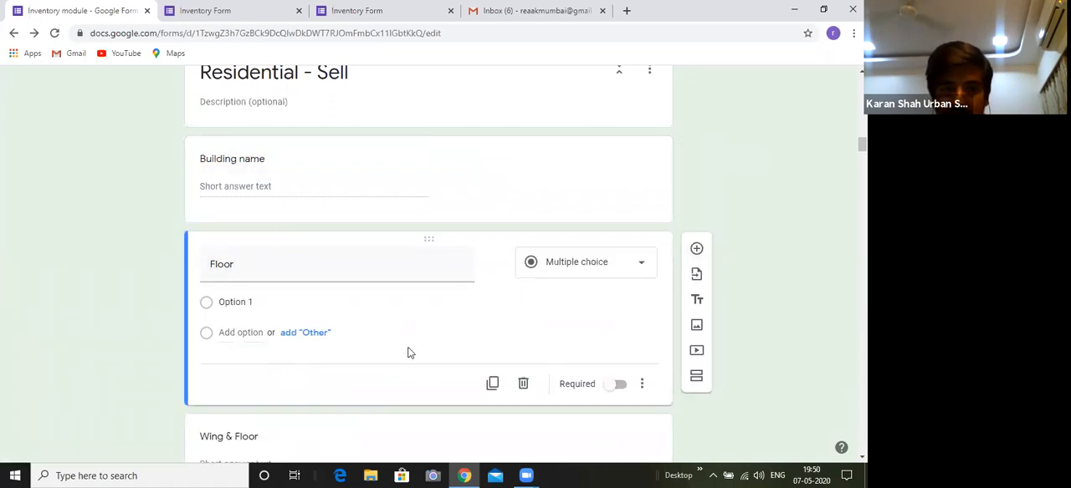
{"action": "left_click", "coordinate": [336, 271]}
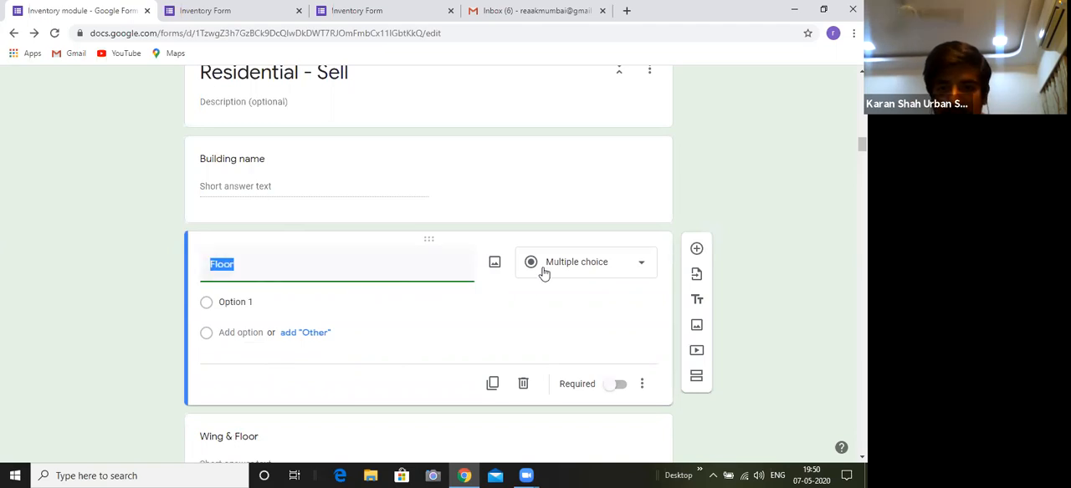
{"action": "left_click", "coordinate": [565, 250]}
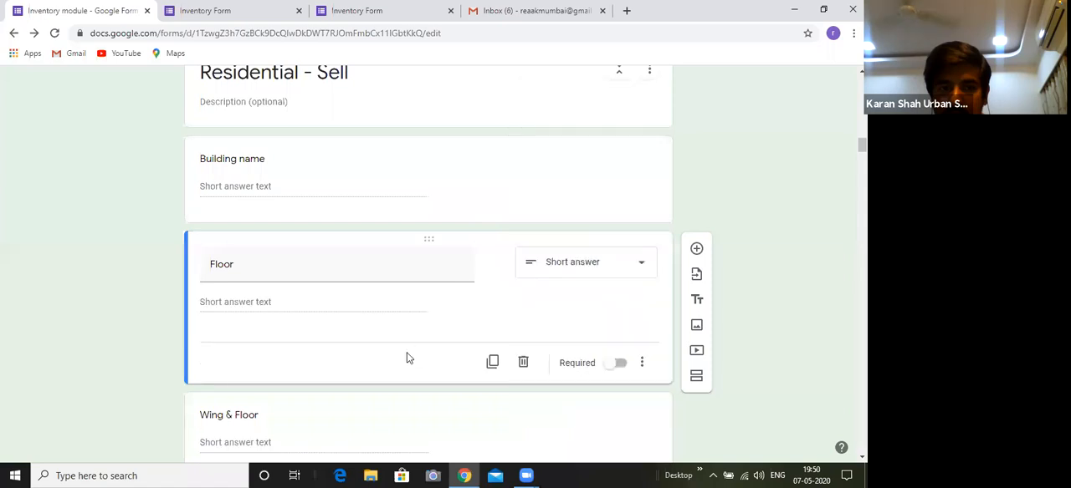
Retitle the new question "Floor number" and apply response validation requiring a number
{"action": "double_click", "coordinate": [257, 264]}
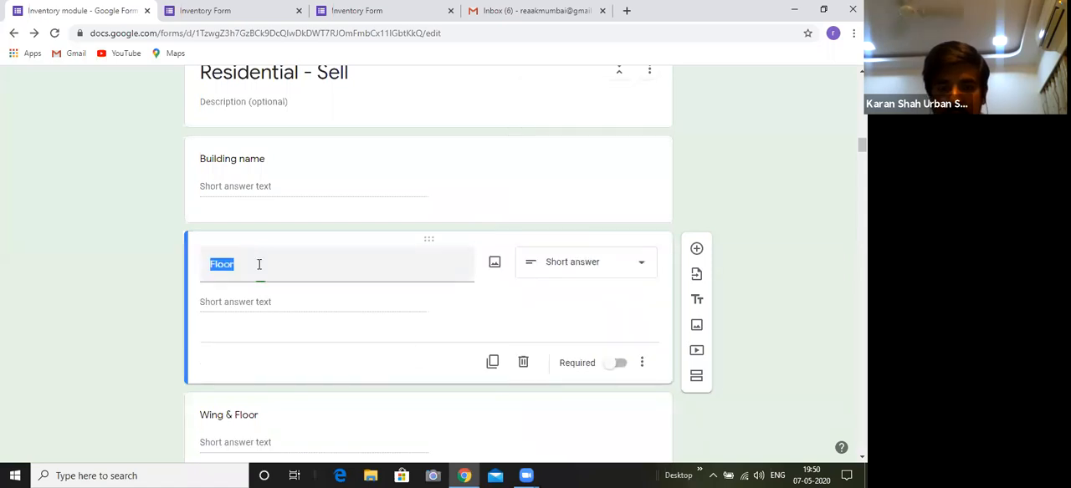
{"action": "left_click", "coordinate": [258, 264]}
{"action": "type", "text": "number"}
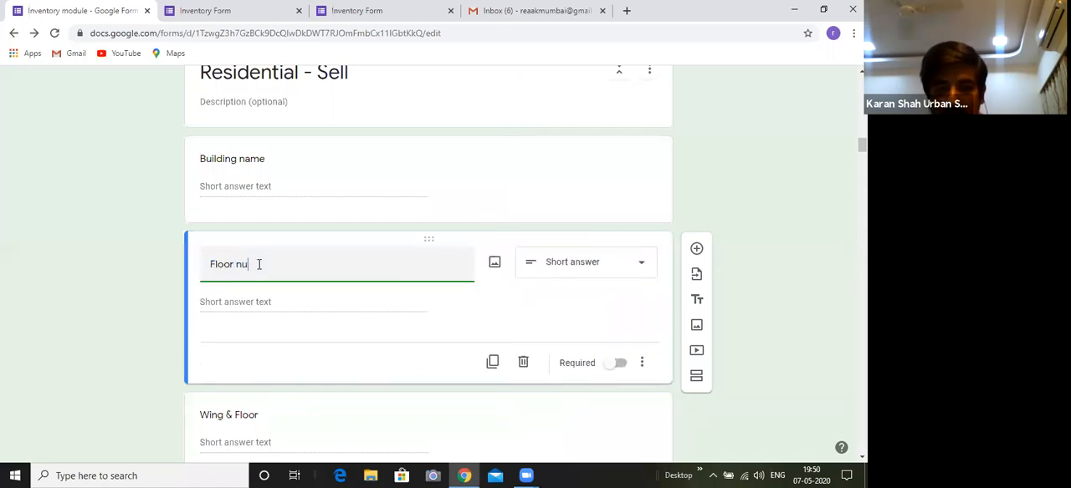
{"action": "left_click", "coordinate": [244, 378]}
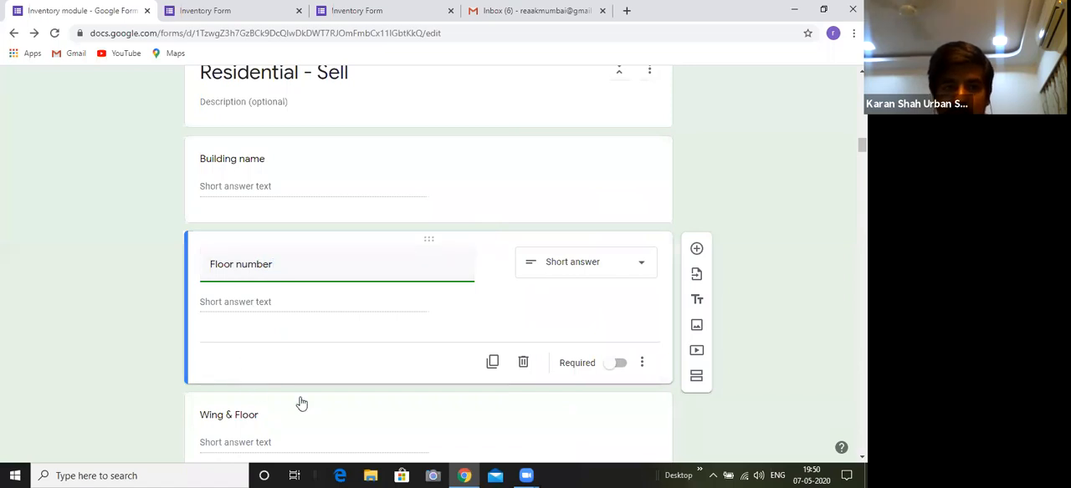
{"action": "left_click", "coordinate": [249, 345]}
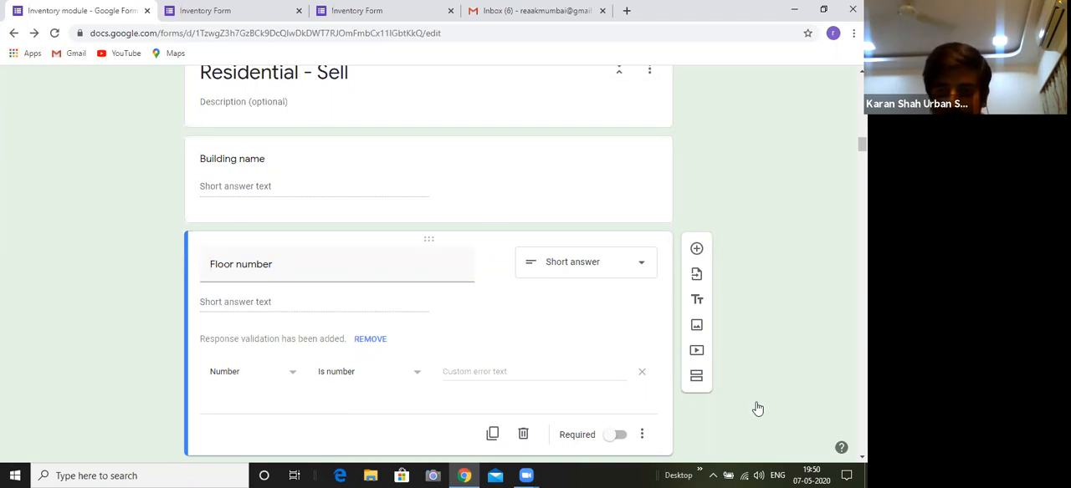
Delete the "Floor number" question from the "Residential - Sell" section
{"action": "scroll", "coordinate": [536, 376], "scroll_direction": "down", "scroll_amount": 2}
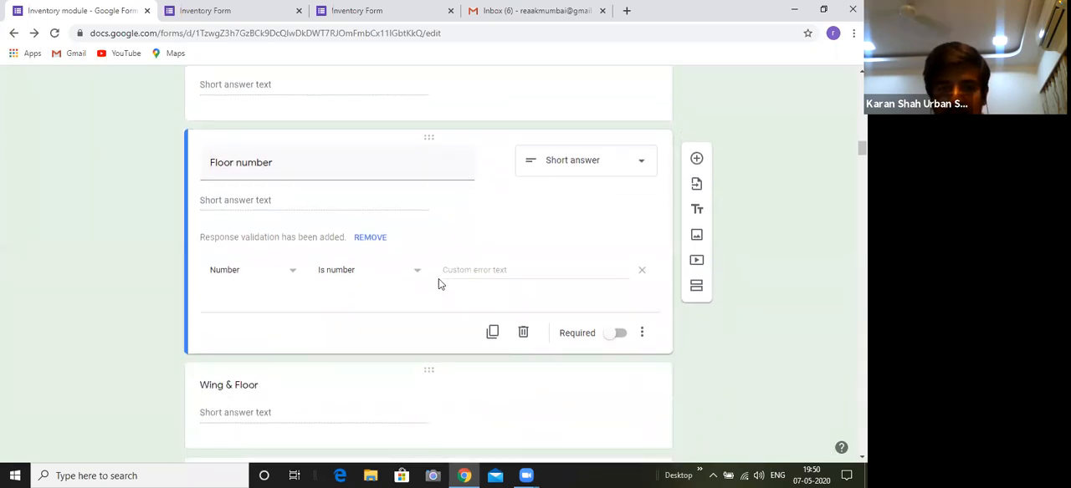
{"action": "left_click", "coordinate": [523, 333]}
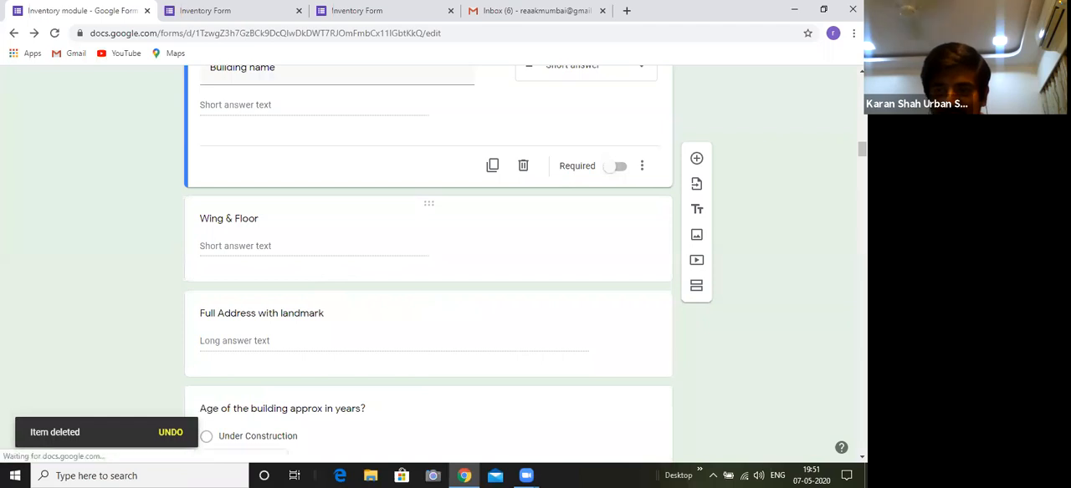
{"action": "scroll", "coordinate": [438, 237], "scroll_direction": "up", "scroll_amount": 1}
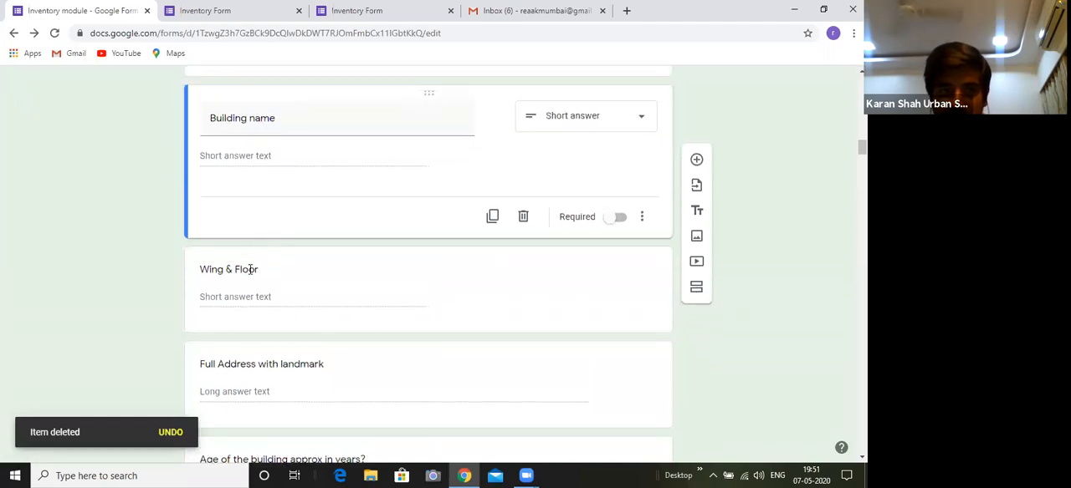
Retitle the "Wing & Floor" question "Unit no. , floor and wing" and remove its number validation
{"action": "left_click", "coordinate": [262, 274]}
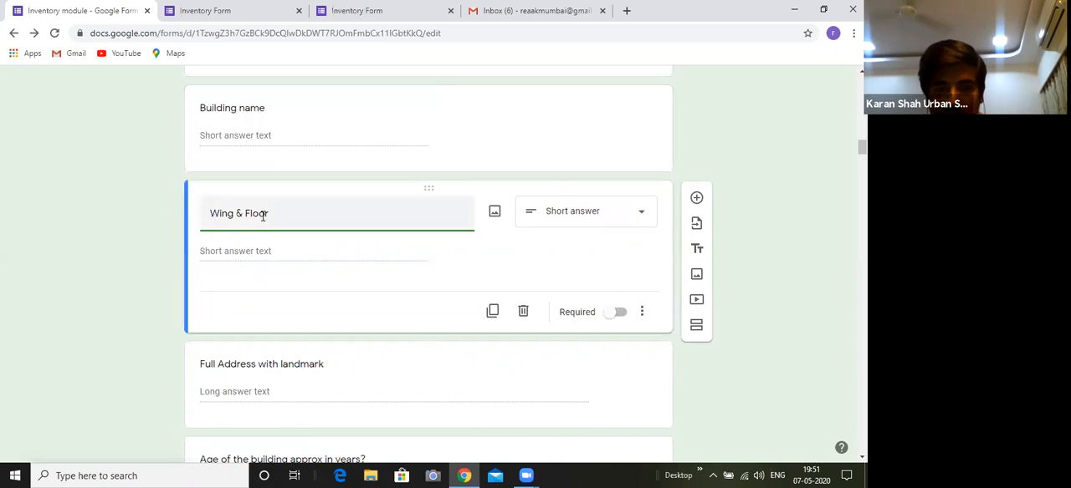
{"action": "left_click_drag", "start_coordinate": [266, 214], "coordinate": [209, 210]}
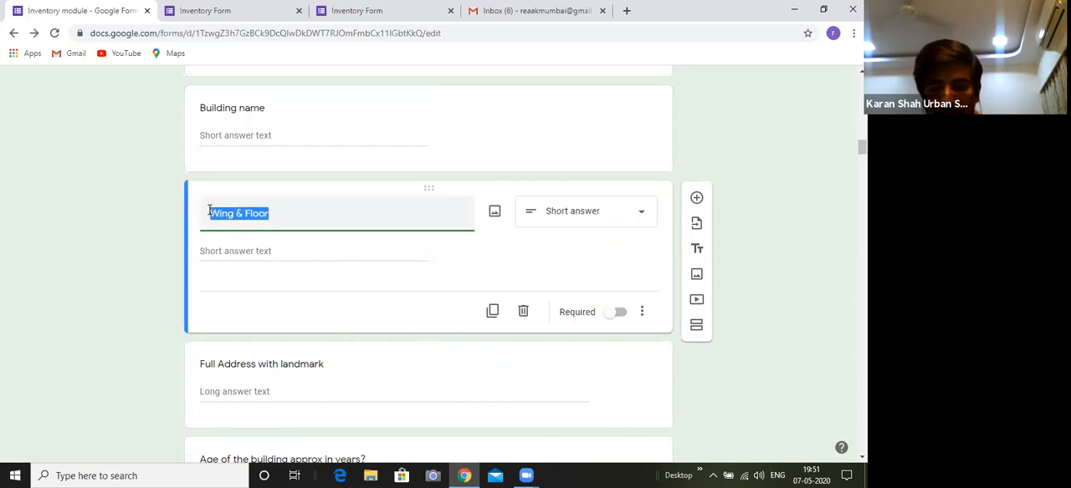
{"action": "type", "text": "Unit no"}
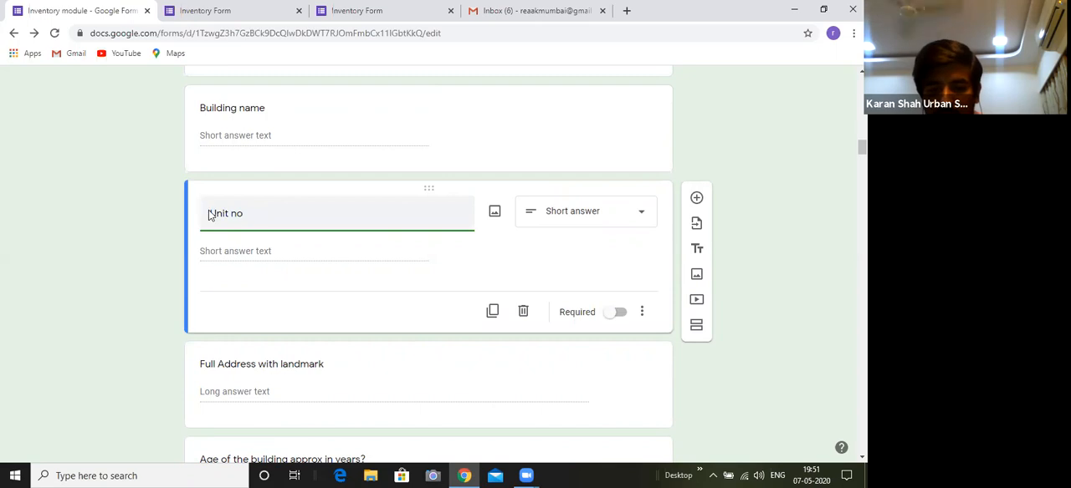
{"action": "type", "text": ". , floor and wing"}
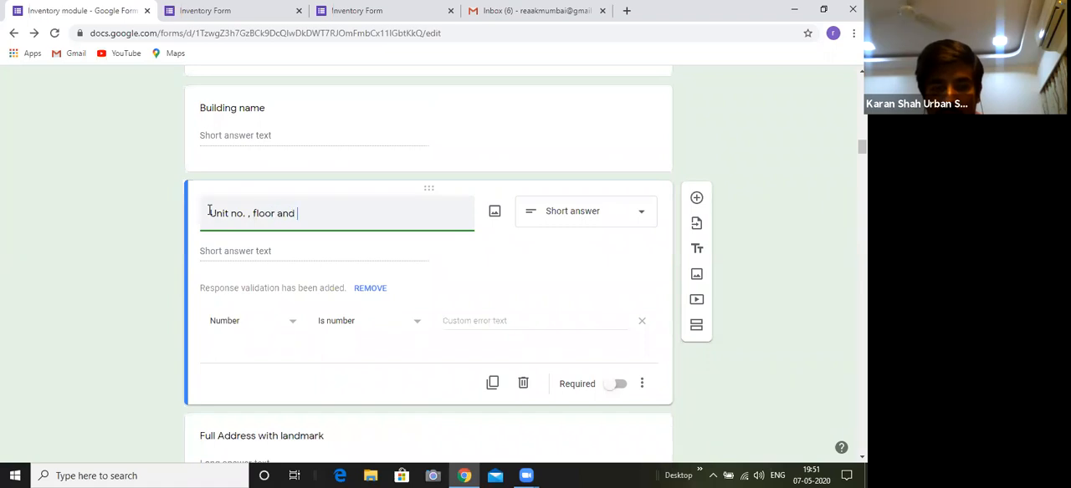
{"action": "left_click", "coordinate": [361, 287]}
{"action": "left_click", "coordinate": [343, 307]}
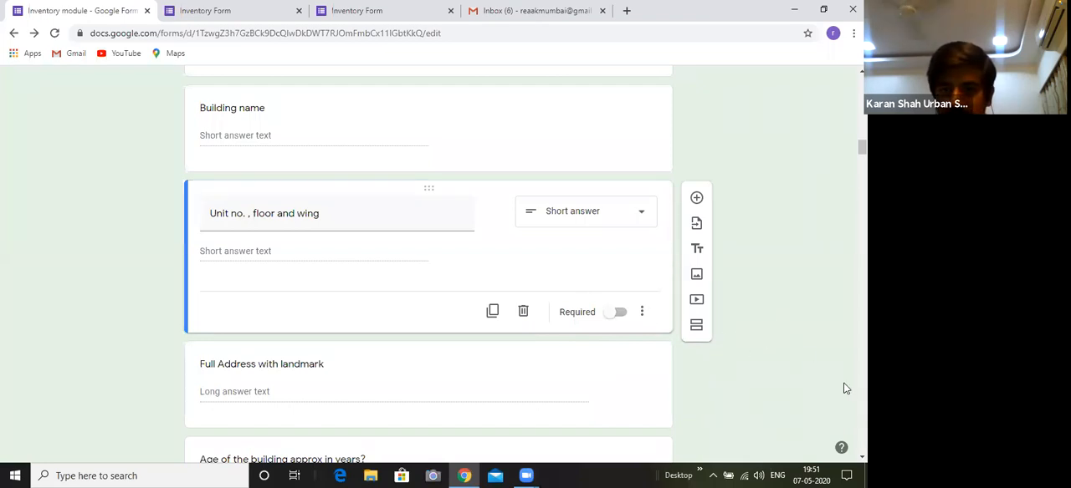
Look through the question types available for "Full Address with landmark", leaving it as Paragraph
{"action": "scroll", "coordinate": [428, 268], "scroll_direction": "up", "scroll_amount": 2}
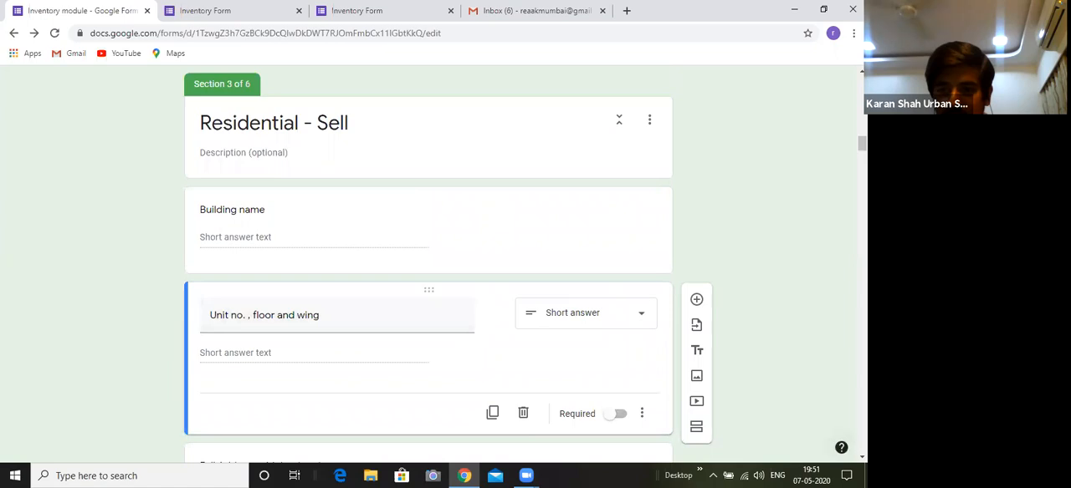
{"action": "scroll", "coordinate": [429, 268], "scroll_direction": "down", "scroll_amount": 2}
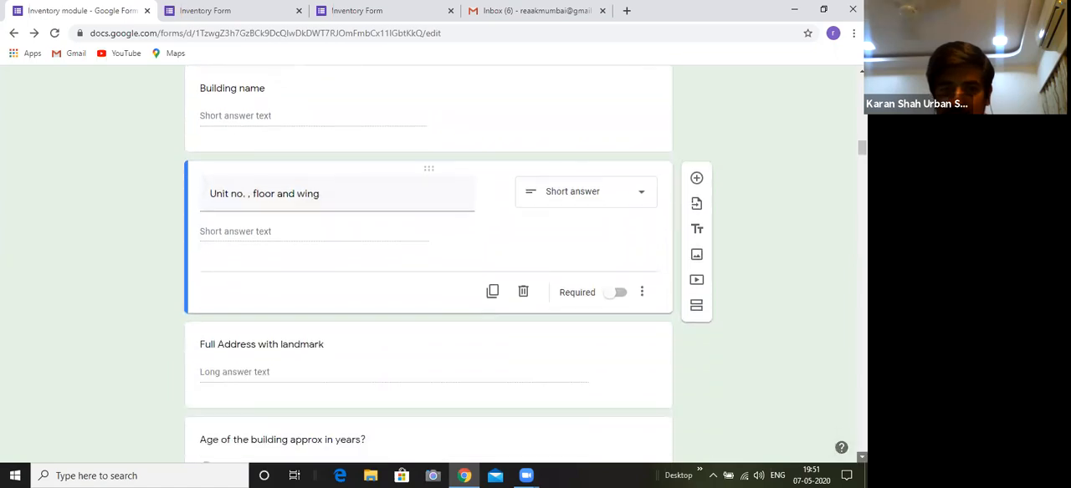
{"action": "scroll", "coordinate": [428, 267], "scroll_direction": "down", "scroll_amount": 1}
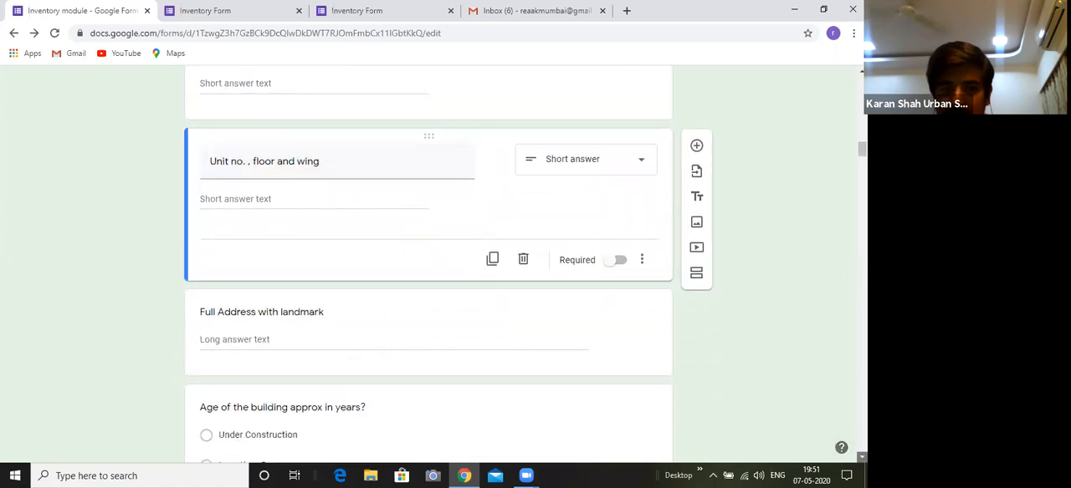
{"action": "scroll", "coordinate": [206, 278], "scroll_direction": "down", "scroll_amount": 1}
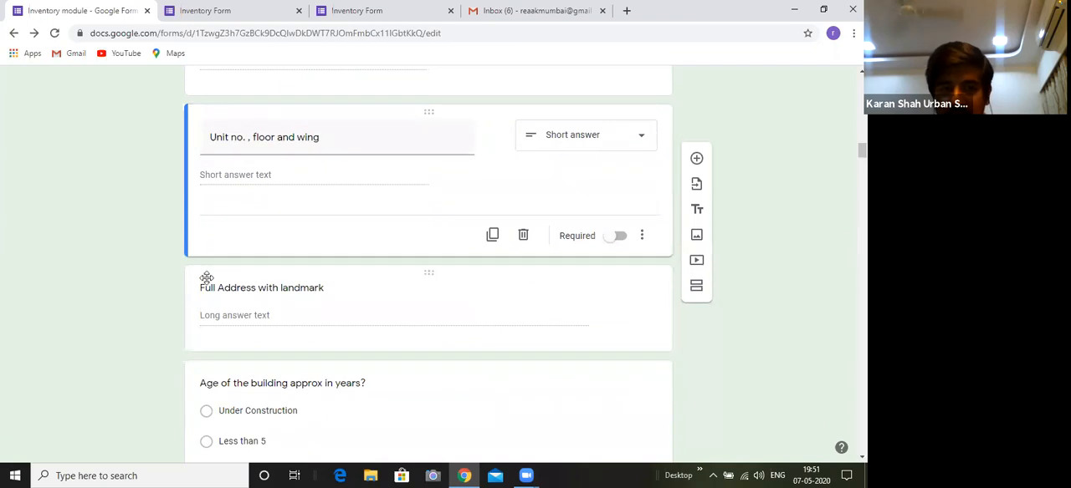
{"action": "left_click", "coordinate": [206, 278]}
{"action": "left_click", "coordinate": [609, 235]}
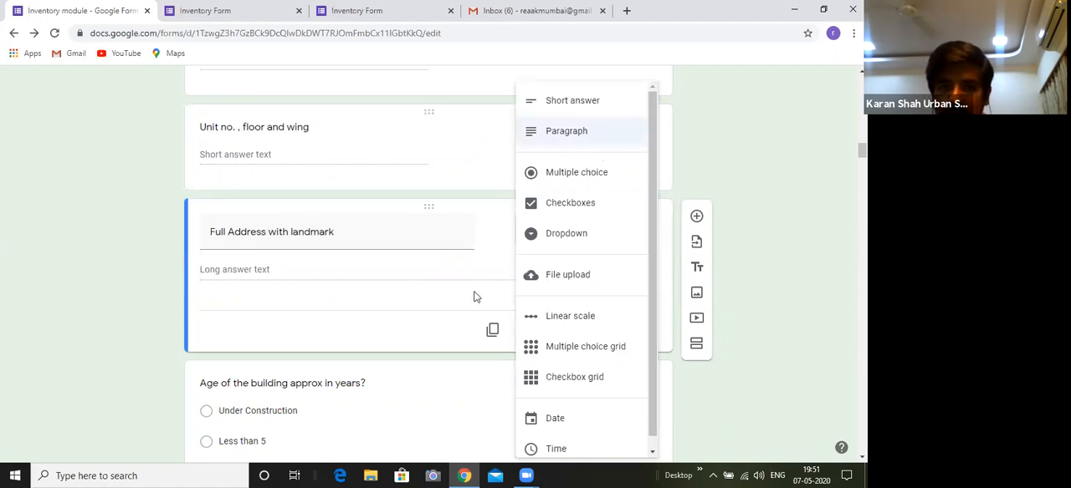
{"action": "key", "text": "Down"}
{"action": "key", "text": "Down"}
{"action": "key", "text": "Down"}
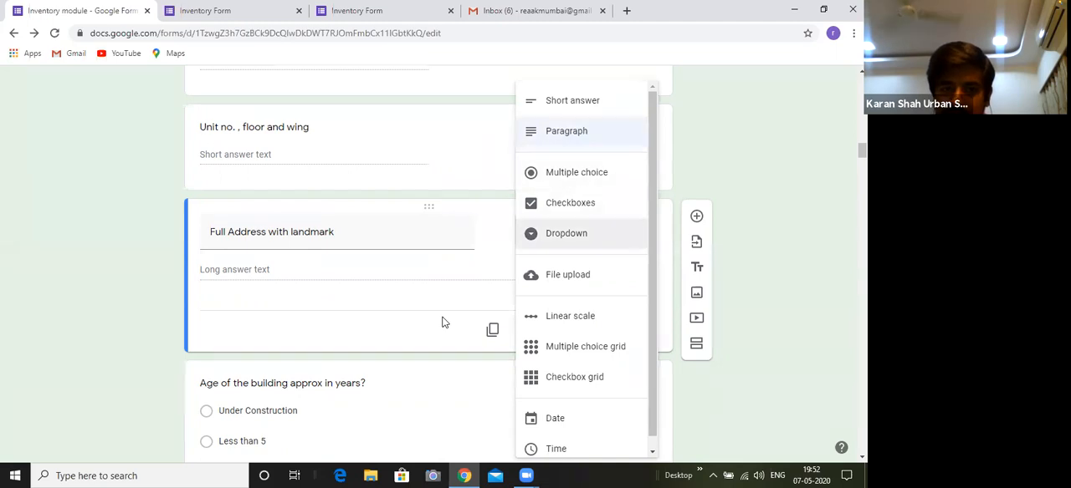
{"action": "key", "text": "Escape"}
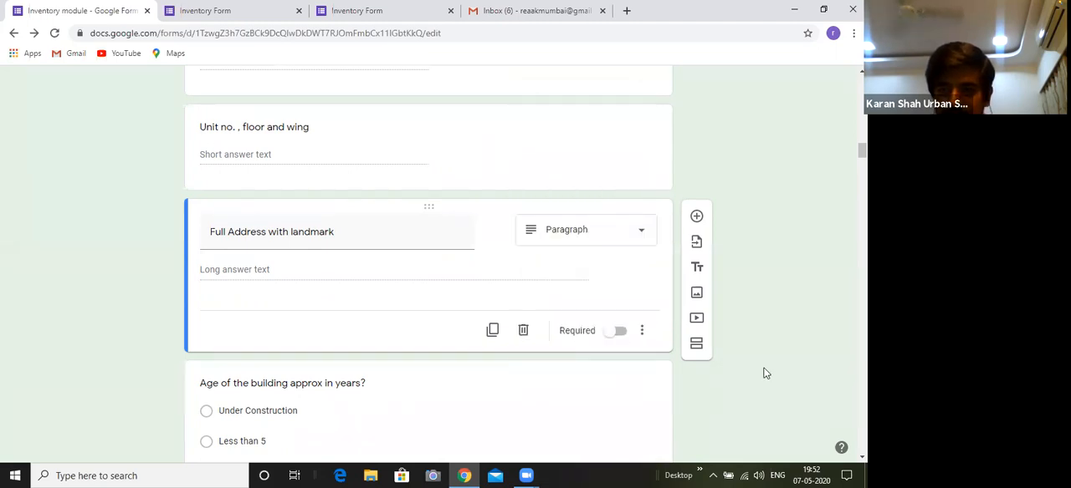
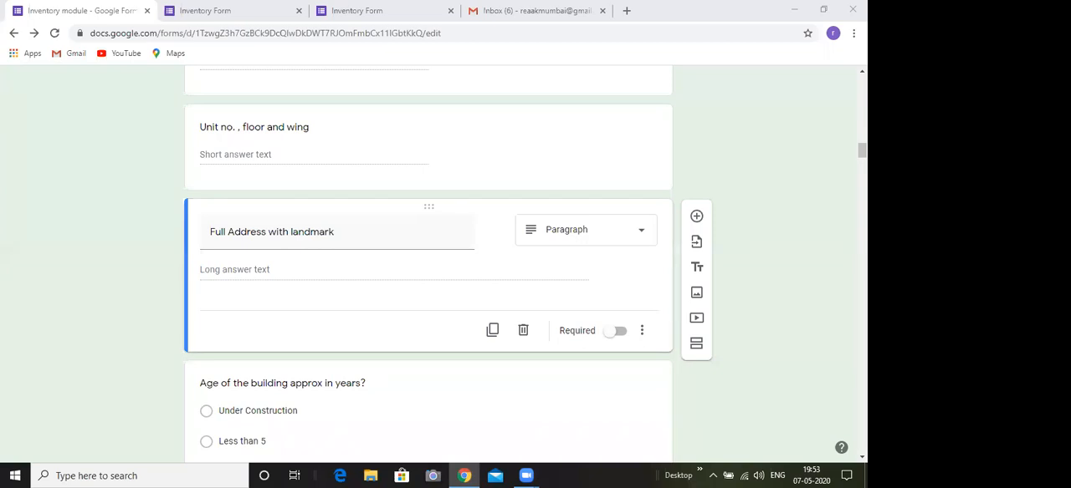
Review the opening questions of the "Residential - Sell" section, from "Building name" to "Age of the building approx in years?"
{"action": "scroll", "coordinate": [802, 195], "scroll_direction": "up", "scroll_amount": 2}
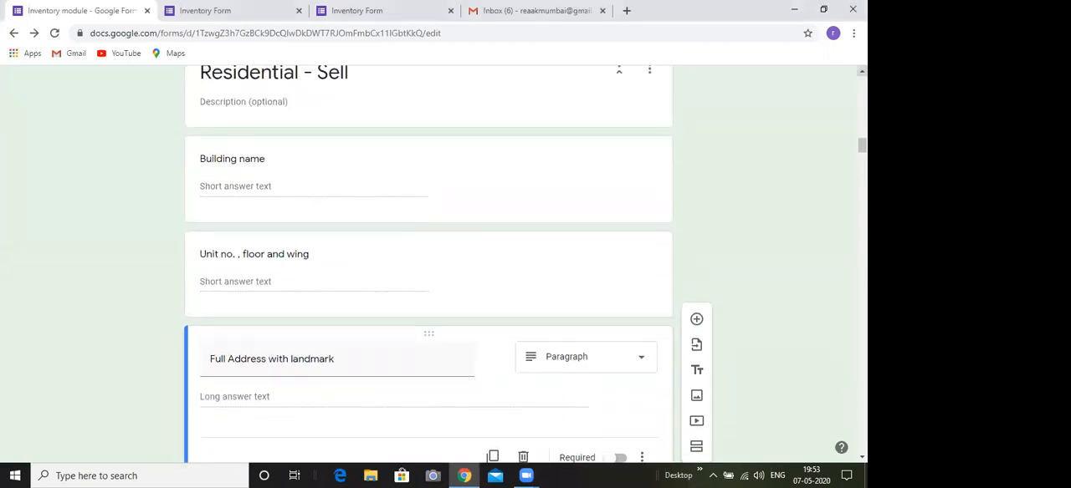
{"action": "scroll", "coordinate": [514, 124], "scroll_direction": "up", "scroll_amount": 1}
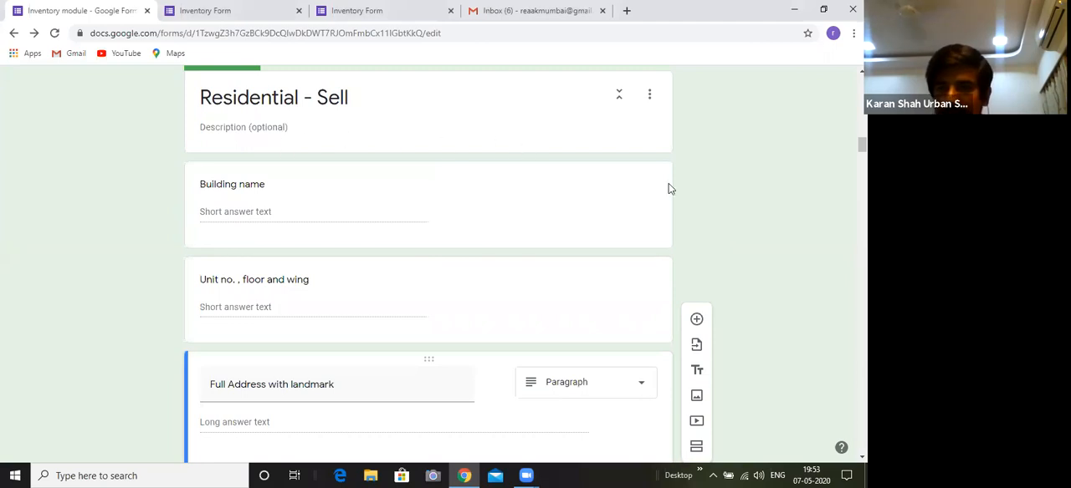
{"action": "scroll", "coordinate": [428, 264], "scroll_direction": "down", "scroll_amount": 2}
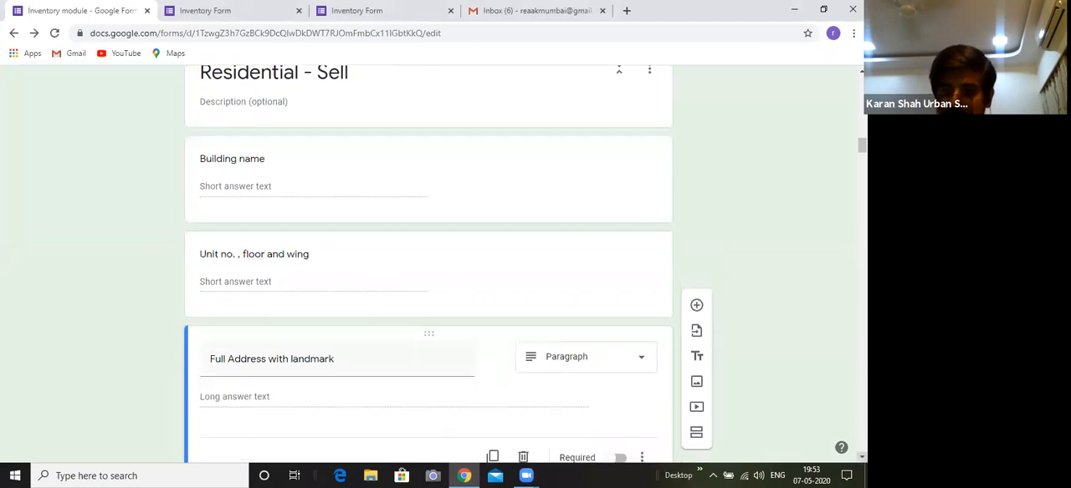
{"action": "scroll", "coordinate": [428, 265], "scroll_direction": "down", "scroll_amount": 3}
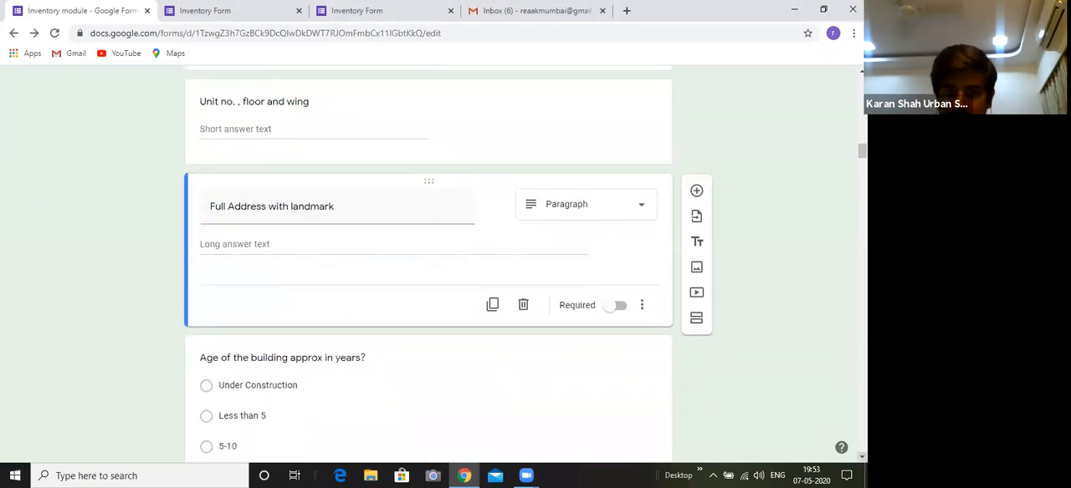
{"action": "scroll", "coordinate": [429, 264], "scroll_direction": "down", "scroll_amount": 2}
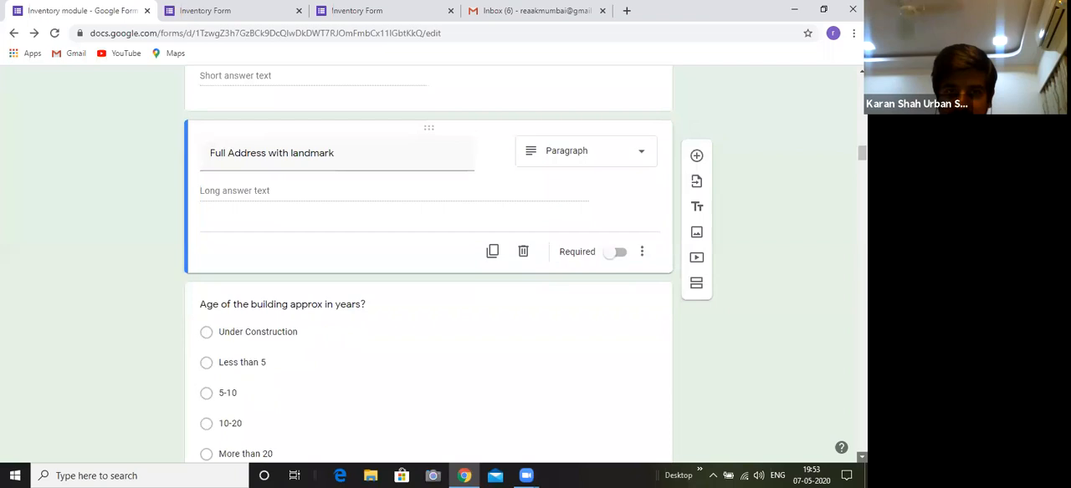
{"action": "left_click", "coordinate": [862, 457]}
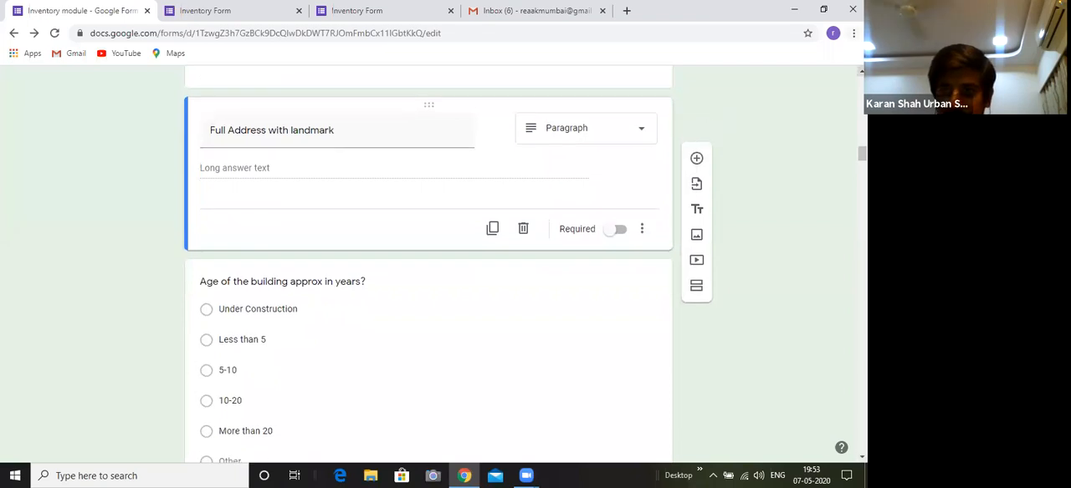
{"action": "scroll", "coordinate": [428, 264], "scroll_direction": "up", "scroll_amount": 2}
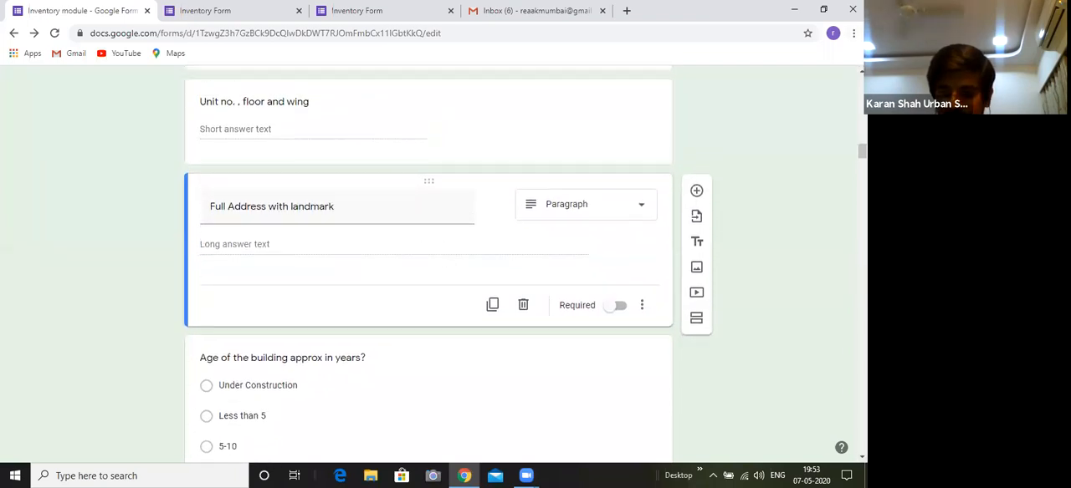
{"action": "left_click", "coordinate": [862, 457]}
{"action": "left_click", "coordinate": [861, 458]}
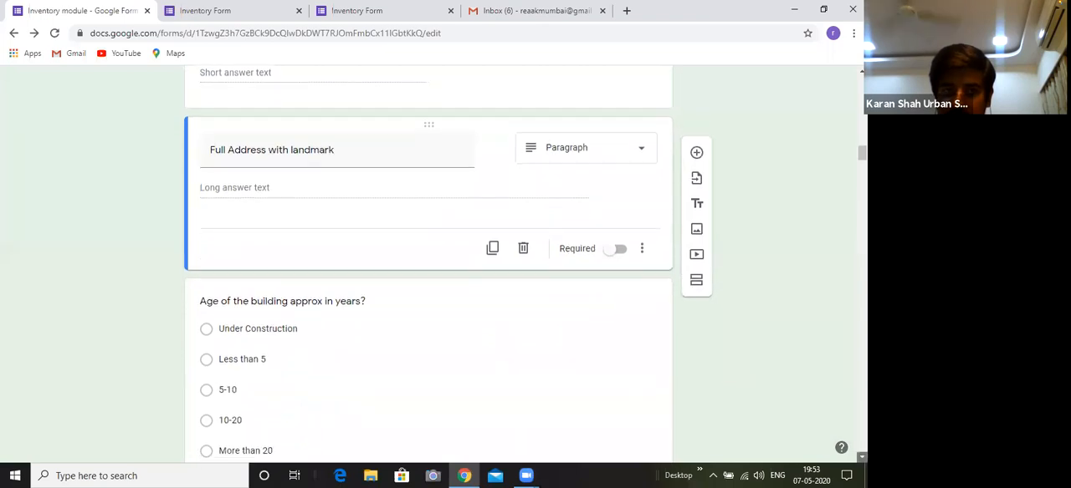
{"action": "left_click", "coordinate": [861, 458]}
{"action": "left_click", "coordinate": [862, 458]}
{"action": "left_click", "coordinate": [862, 458]}
{"action": "left_click", "coordinate": [861, 458]}
{"action": "left_click", "coordinate": [861, 458]}
{"action": "left_click", "coordinate": [861, 458]}
{"action": "left_click", "coordinate": [862, 458]}
{"action": "left_click", "coordinate": [861, 457]}
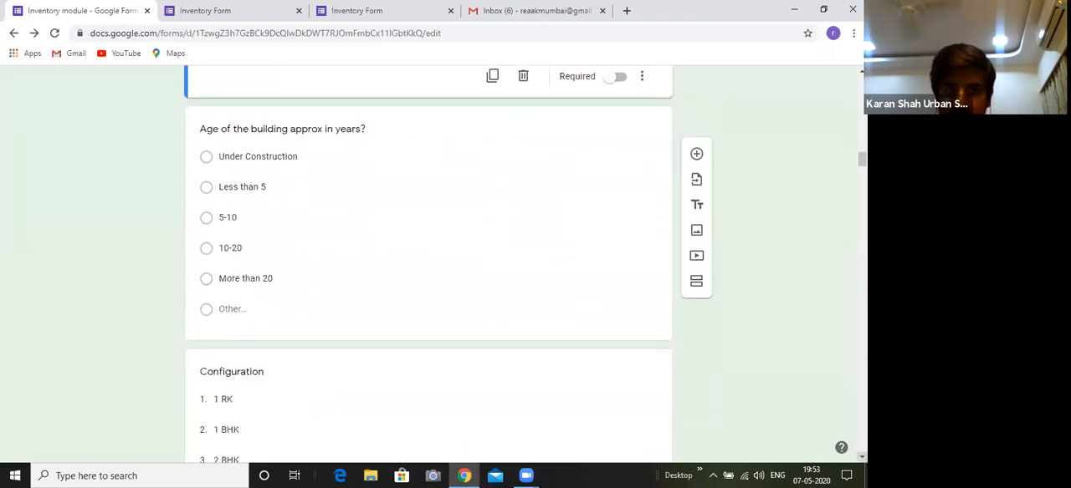
{"action": "left_click", "coordinate": [861, 458]}
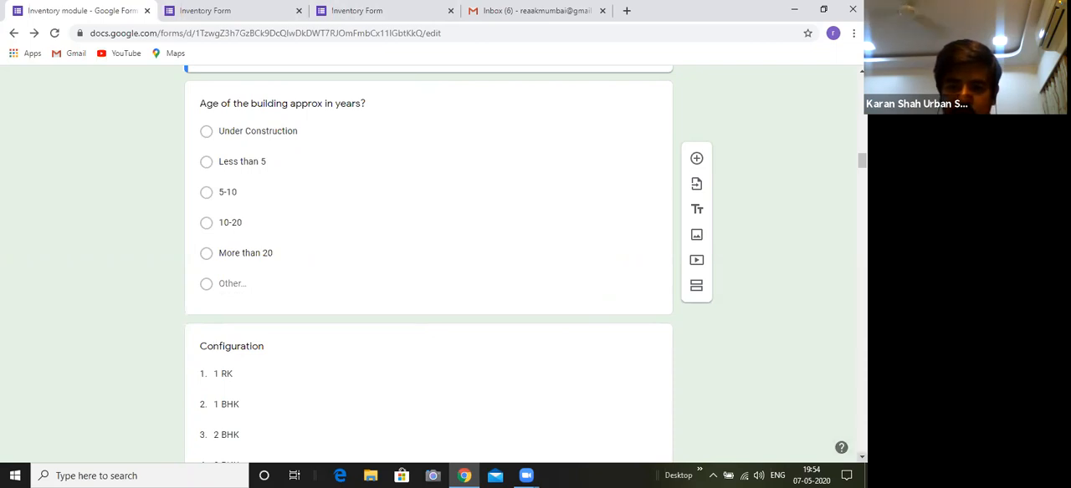
Read through the answer options of the building age and "Configuration" questions
{"action": "scroll", "coordinate": [428, 264], "scroll_direction": "down", "scroll_amount": 3}
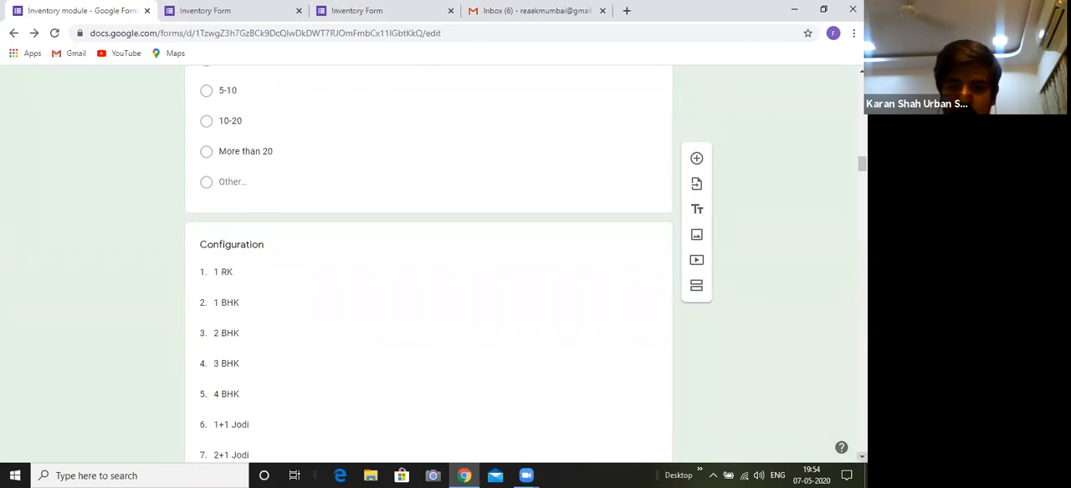
{"action": "scroll", "coordinate": [429, 265], "scroll_direction": "down", "scroll_amount": 2}
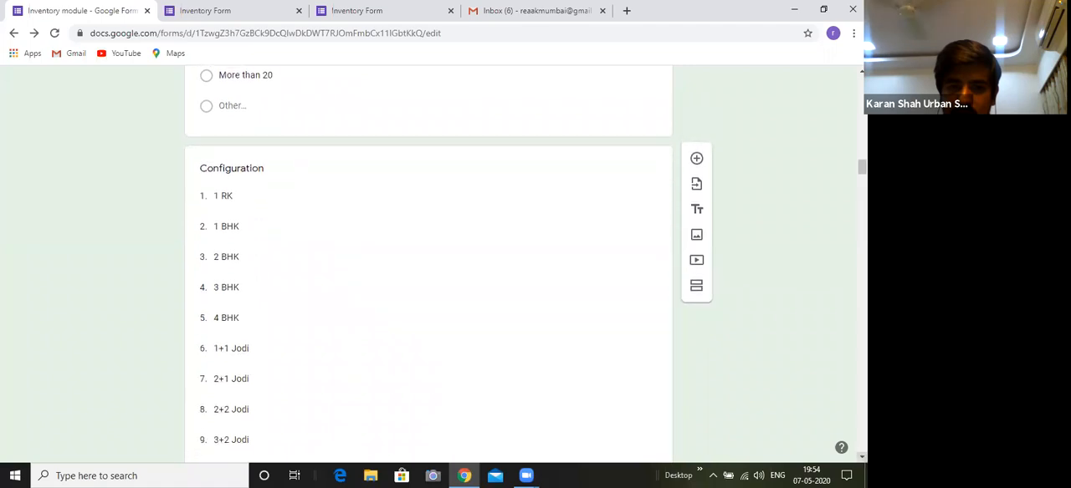
{"action": "scroll", "coordinate": [429, 264], "scroll_direction": "down", "scroll_amount": 2}
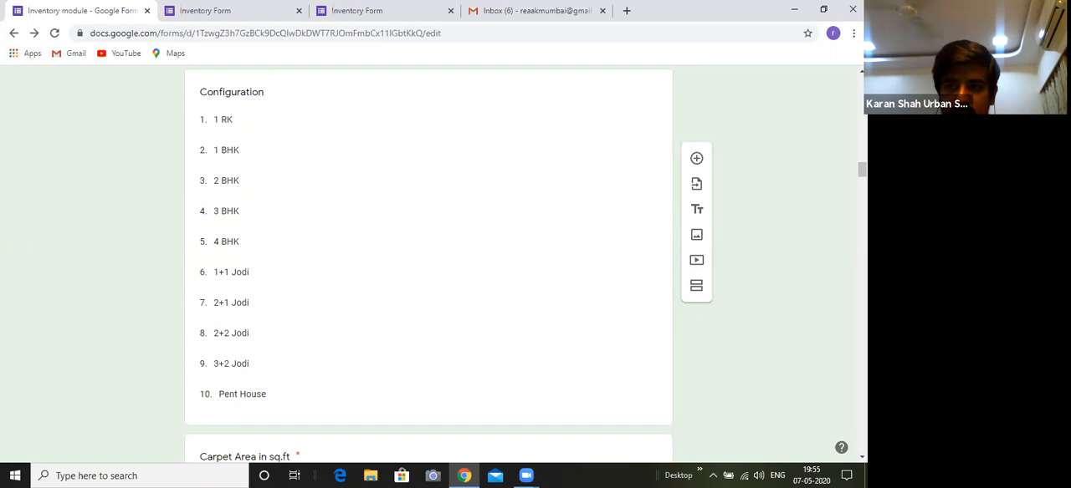
{"action": "scroll", "coordinate": [428, 265], "scroll_direction": "up", "scroll_amount": 1}
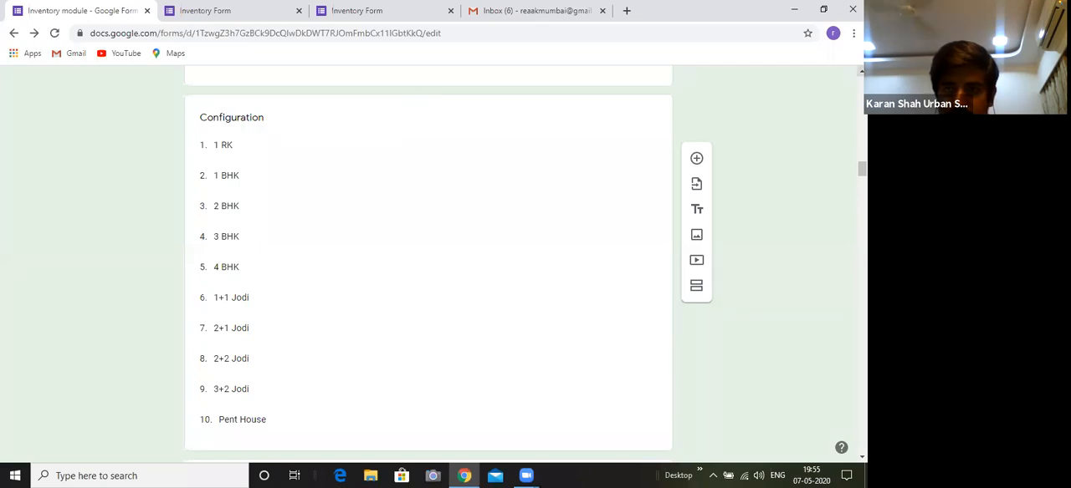
{"action": "scroll", "coordinate": [428, 267], "scroll_direction": "up", "scroll_amount": 3}
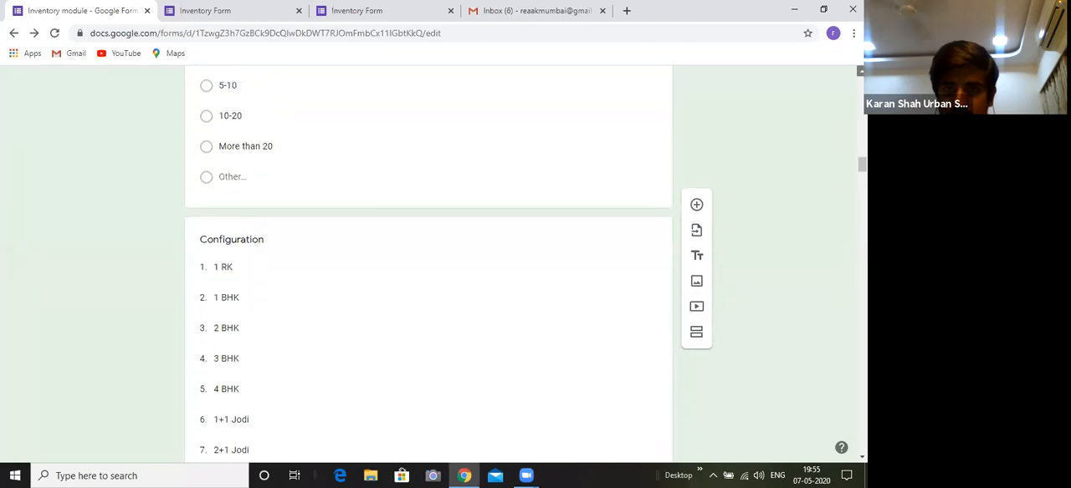
{"action": "scroll", "coordinate": [428, 267], "scroll_direction": "up", "scroll_amount": 3}
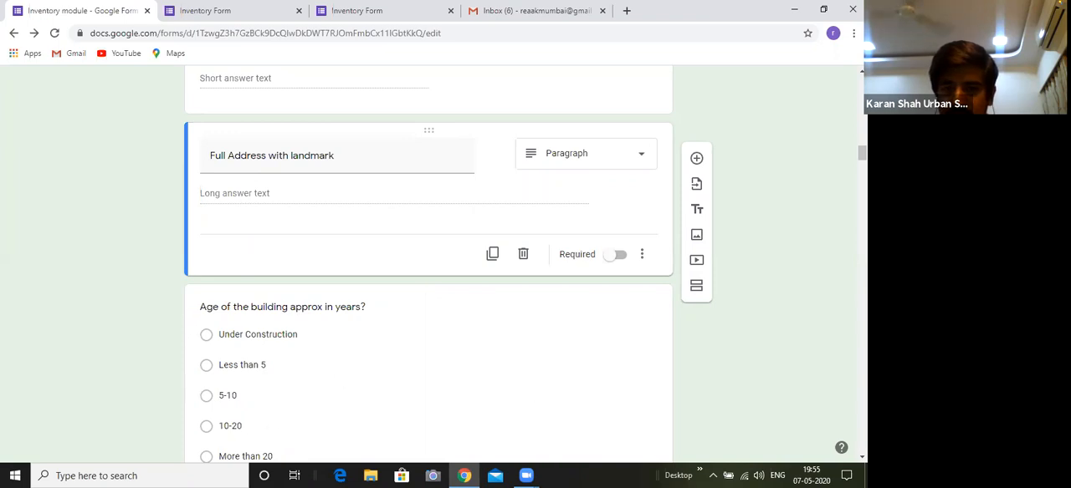
{"action": "scroll", "coordinate": [394, 342], "scroll_direction": "down", "scroll_amount": 1}
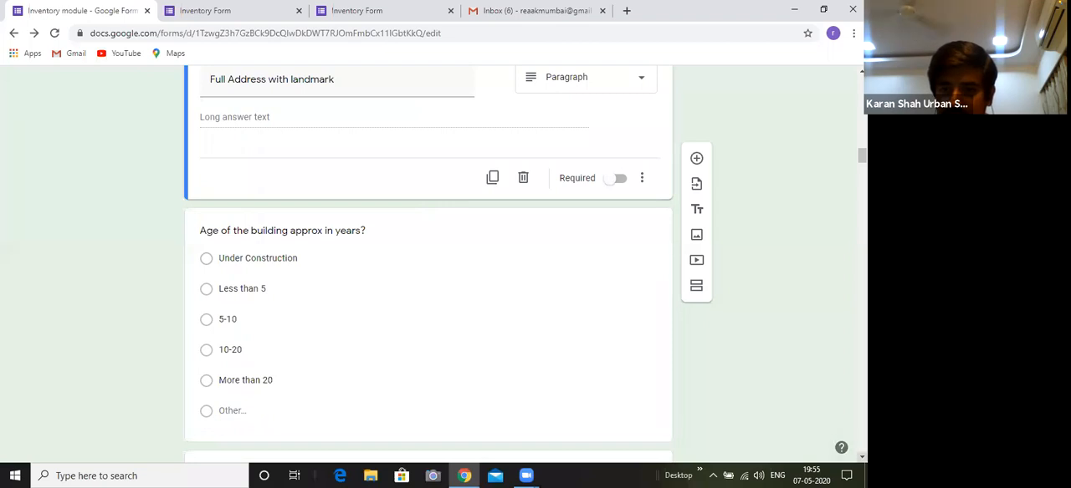
{"action": "scroll", "coordinate": [428, 259], "scroll_direction": "down", "scroll_amount": 2}
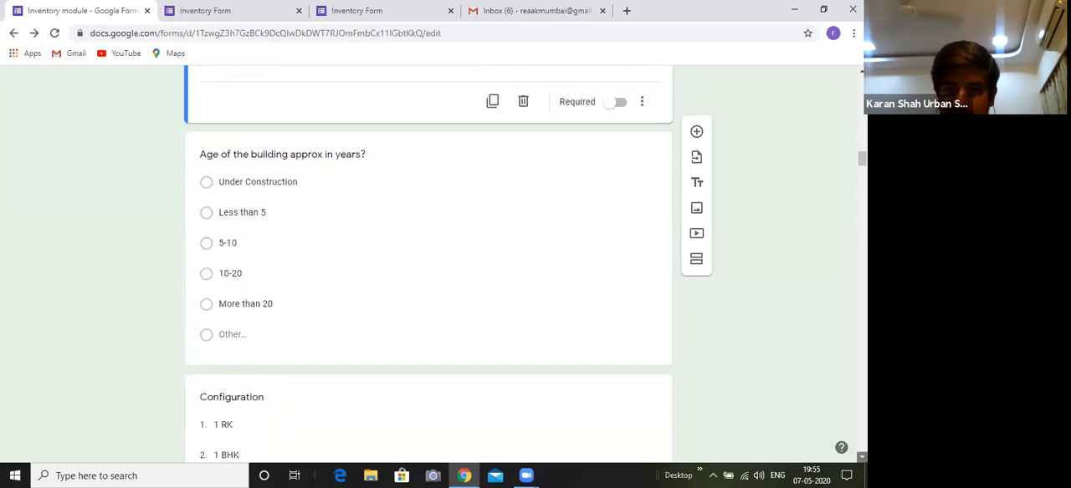
{"action": "scroll", "coordinate": [429, 260], "scroll_direction": "down", "scroll_amount": 1}
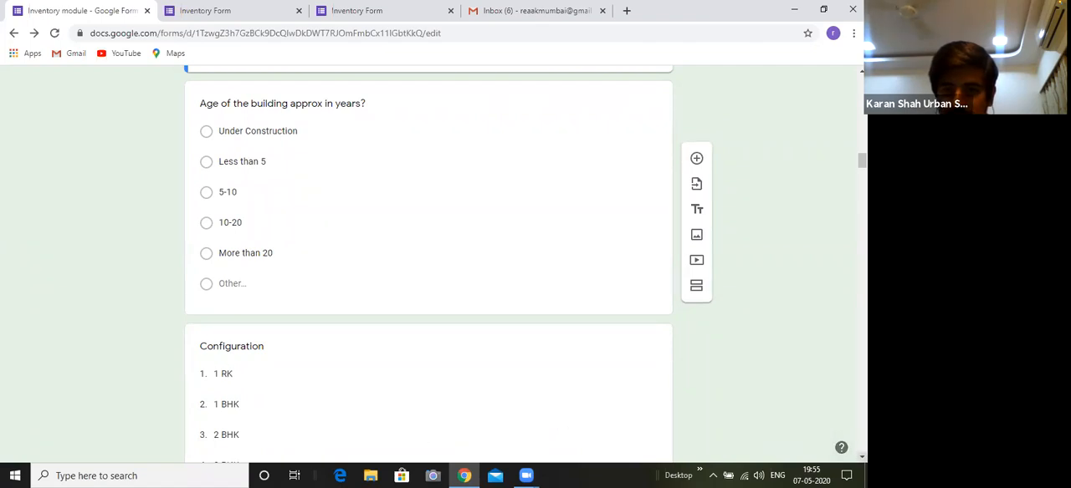
{"action": "scroll", "coordinate": [428, 259], "scroll_direction": "down", "scroll_amount": 2}
{"action": "scroll", "coordinate": [428, 259], "scroll_direction": "down", "scroll_amount": 2}
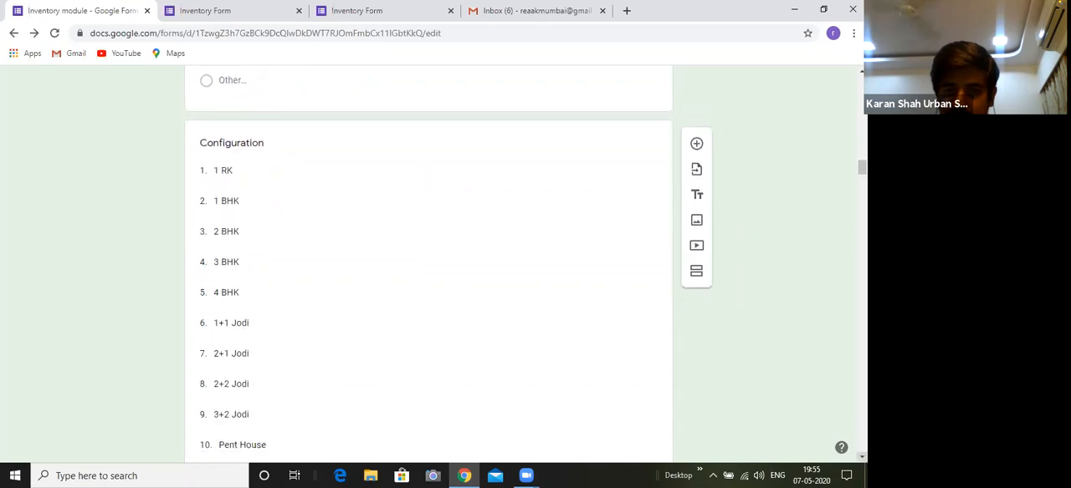
{"action": "scroll", "coordinate": [428, 259], "scroll_direction": "down", "scroll_amount": 1}
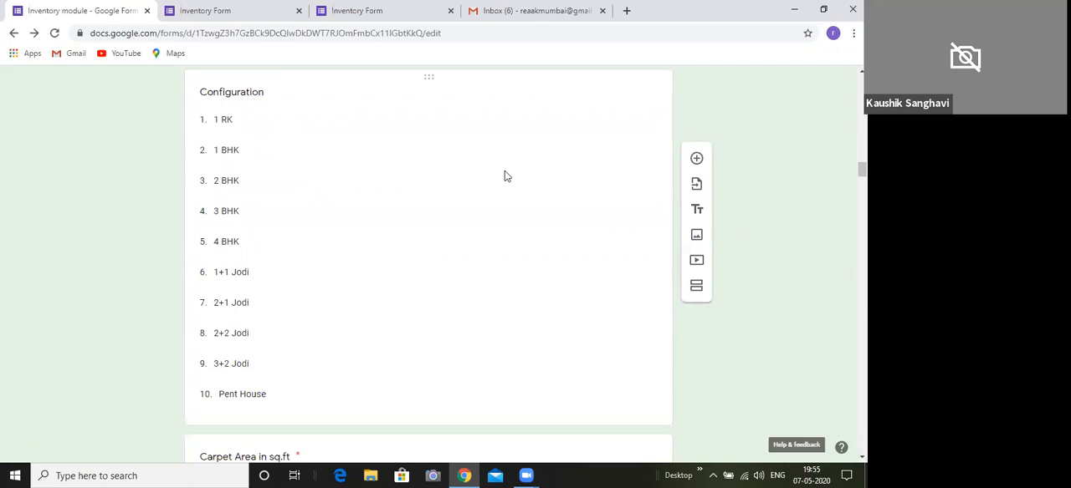
Open the "Configuration" question and the building age question for editing to check their question types
{"action": "left_click", "coordinate": [527, 163]}
{"action": "scroll", "coordinate": [428, 259], "scroll_direction": "up", "scroll_amount": 1}
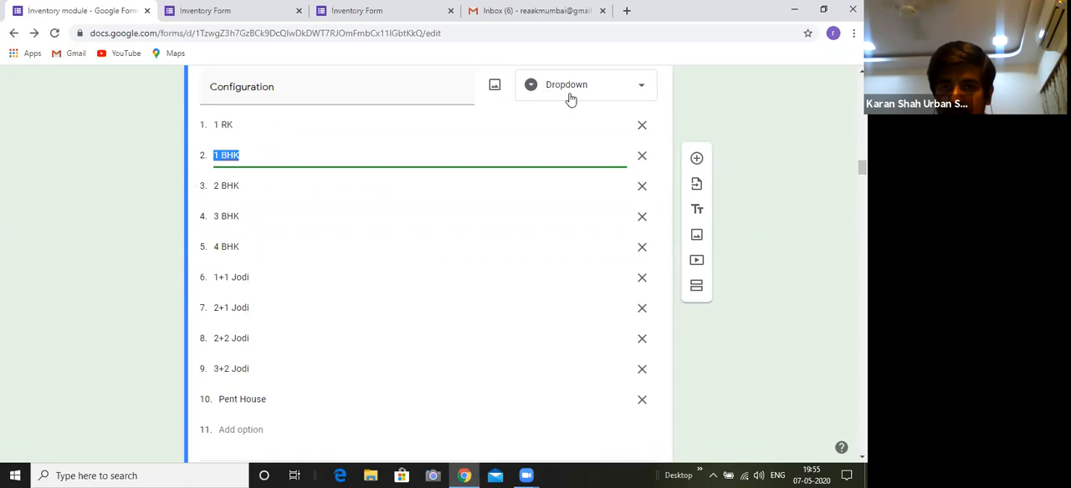
{"action": "scroll", "coordinate": [681, 107], "scroll_direction": "up", "scroll_amount": 3}
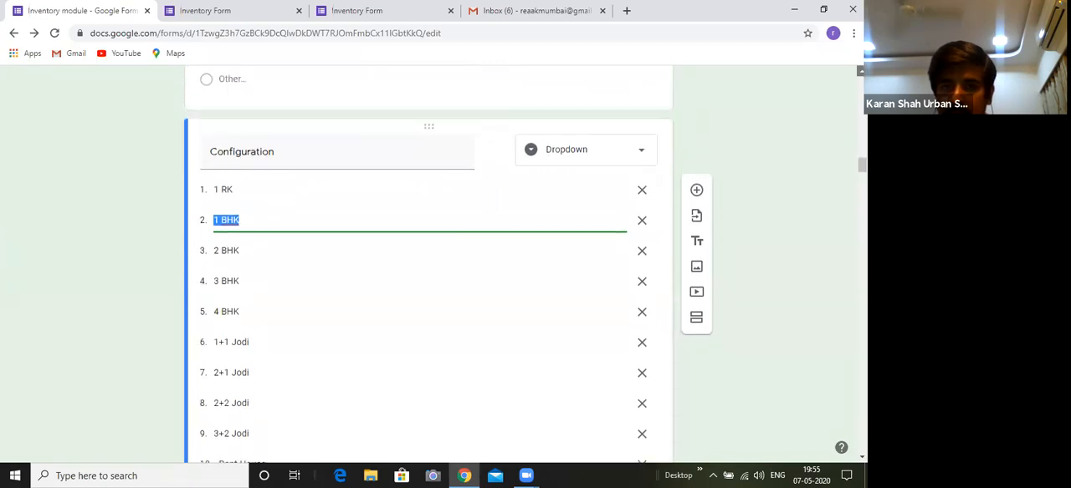
{"action": "left_click", "coordinate": [512, 135]}
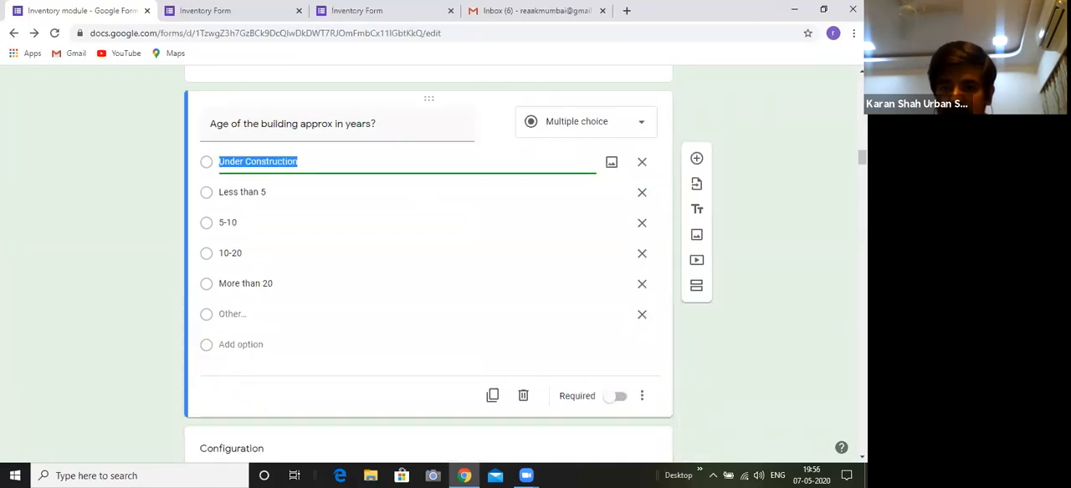
Compare the "Configuration" option list, from 1 RK to Pent House, with the options of the building age question
{"action": "scroll", "coordinate": [526, 266], "scroll_direction": "down", "scroll_amount": 2}
{"action": "scroll", "coordinate": [449, 266], "scroll_direction": "down", "scroll_amount": 2}
{"action": "scroll", "coordinate": [428, 260], "scroll_direction": "down", "scroll_amount": 2}
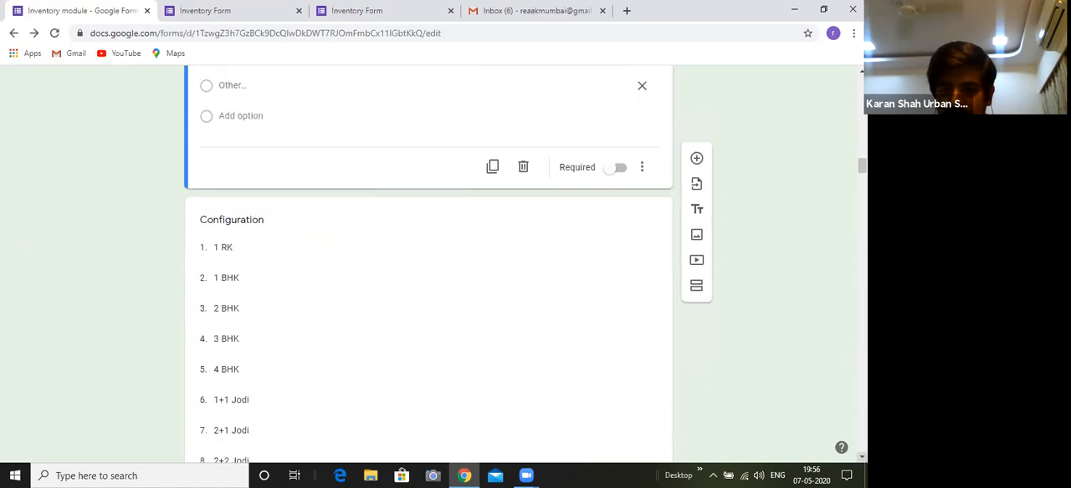
{"action": "scroll", "coordinate": [428, 260], "scroll_direction": "down", "scroll_amount": 2}
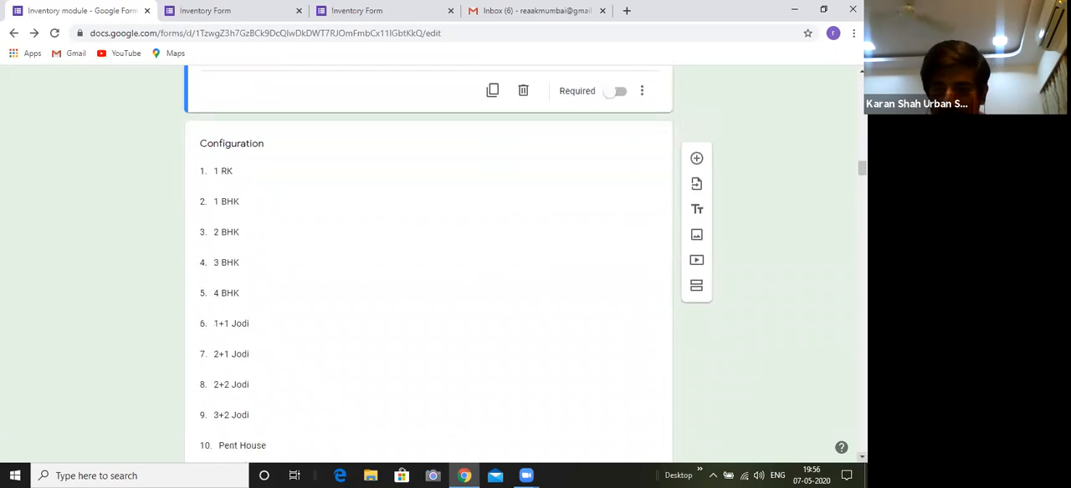
{"action": "scroll", "coordinate": [428, 260], "scroll_direction": "down", "scroll_amount": 2}
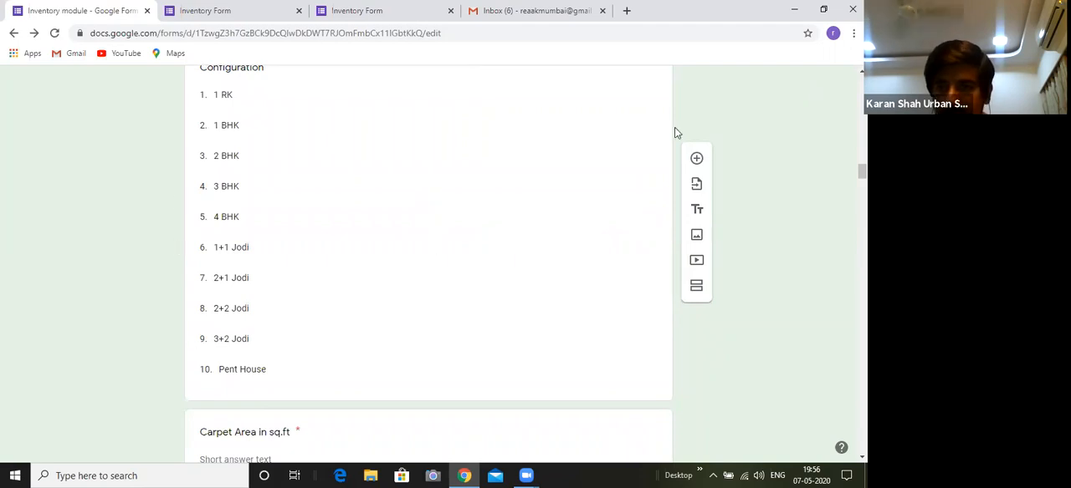
{"action": "scroll", "coordinate": [676, 132], "scroll_direction": "up", "scroll_amount": 1}
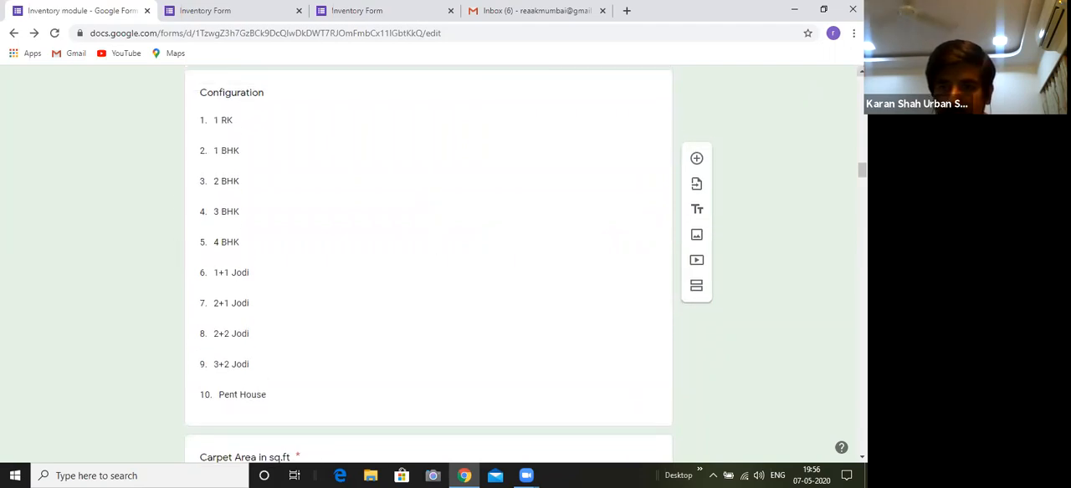
{"action": "scroll", "coordinate": [839, 166], "scroll_direction": "up", "scroll_amount": 1}
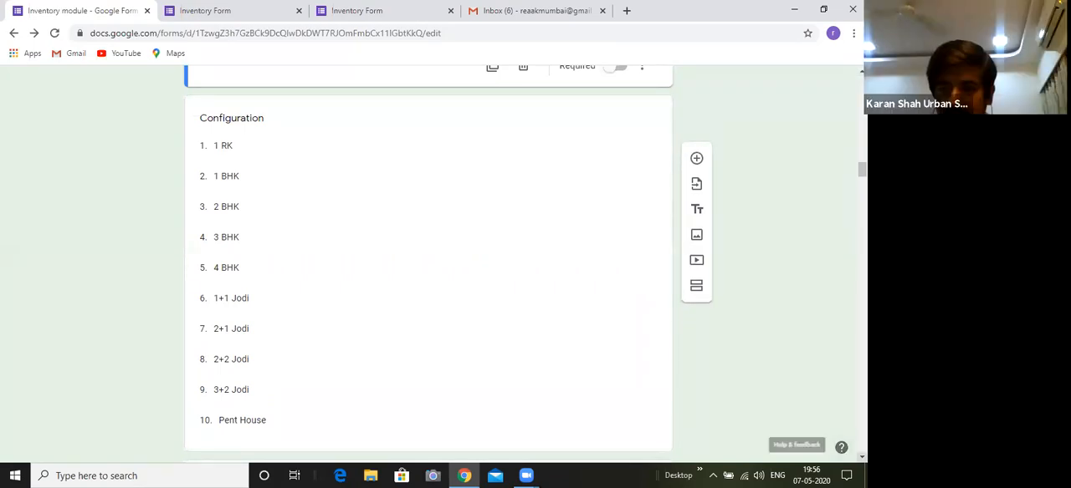
{"action": "scroll", "coordinate": [841, 443], "scroll_direction": "down", "scroll_amount": 1}
{"action": "scroll", "coordinate": [448, 262], "scroll_direction": "down", "scroll_amount": 1}
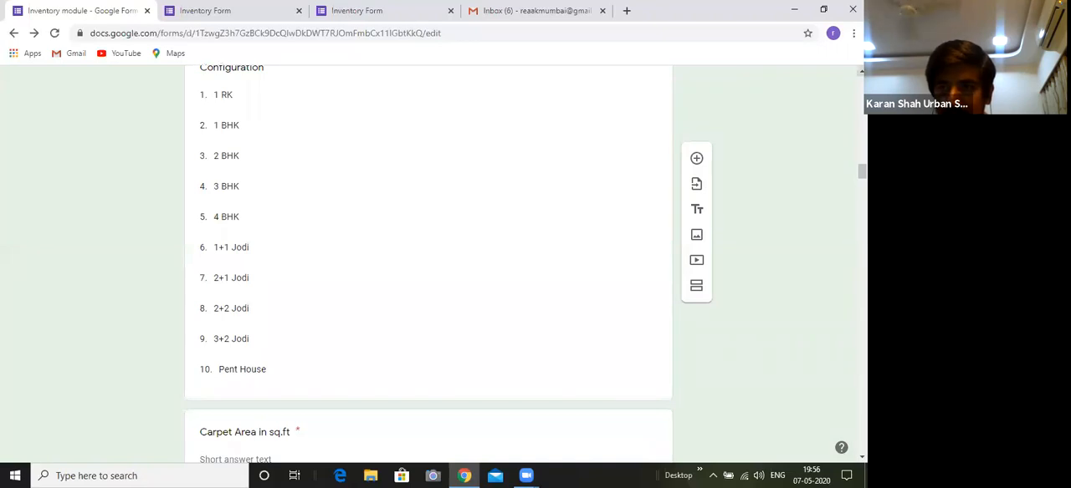
{"action": "scroll", "coordinate": [449, 263], "scroll_direction": "up", "scroll_amount": 5}
{"action": "scroll", "coordinate": [449, 263], "scroll_direction": "up", "scroll_amount": 3}
{"action": "scroll", "coordinate": [448, 262], "scroll_direction": "up", "scroll_amount": 3}
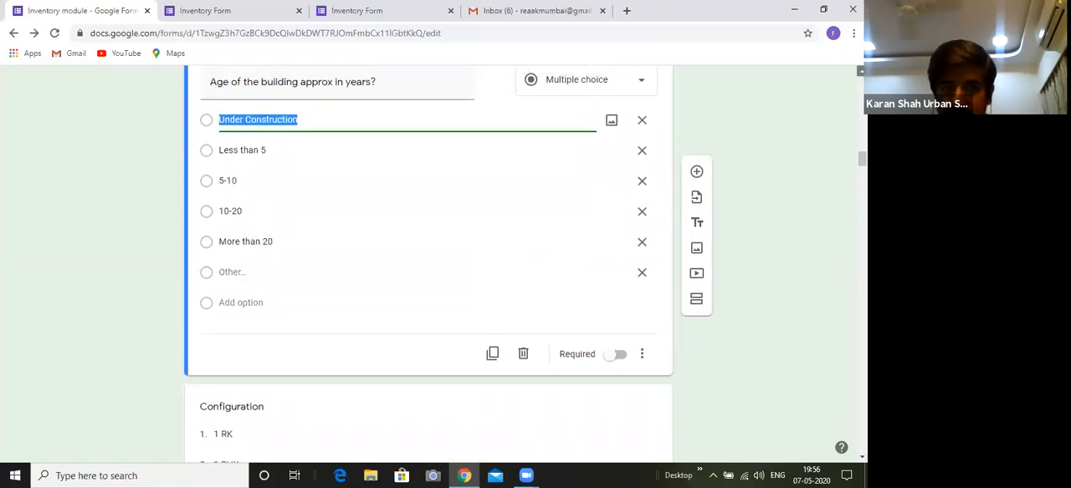
{"action": "scroll", "coordinate": [448, 263], "scroll_direction": "up", "scroll_amount": 1}
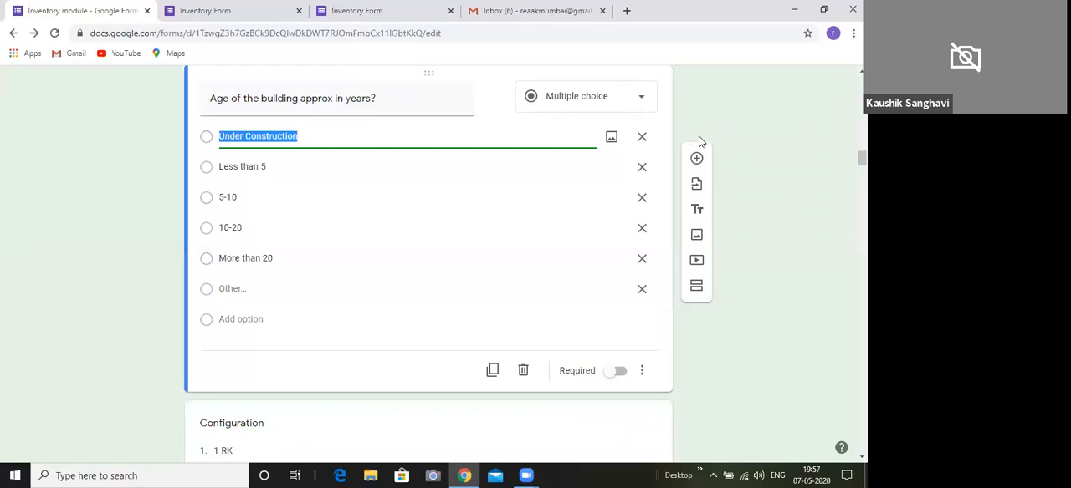
Open the "Carpet Area in sq.ft" question and check its answer type, response validation and required setting
{"action": "scroll", "coordinate": [700, 142], "scroll_direction": "down", "scroll_amount": 2}
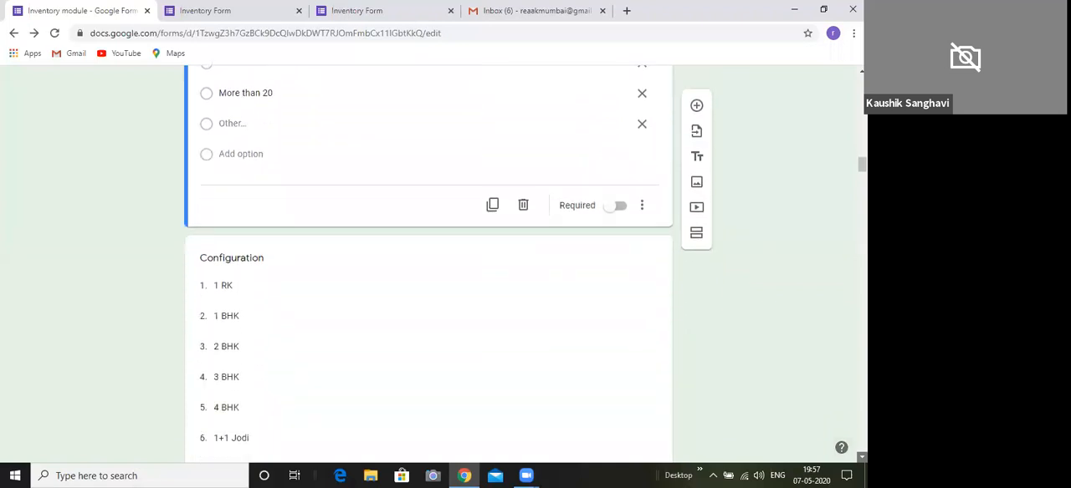
{"action": "scroll", "coordinate": [428, 259], "scroll_direction": "down", "scroll_amount": 3}
{"action": "scroll", "coordinate": [429, 259], "scroll_direction": "down", "scroll_amount": 3}
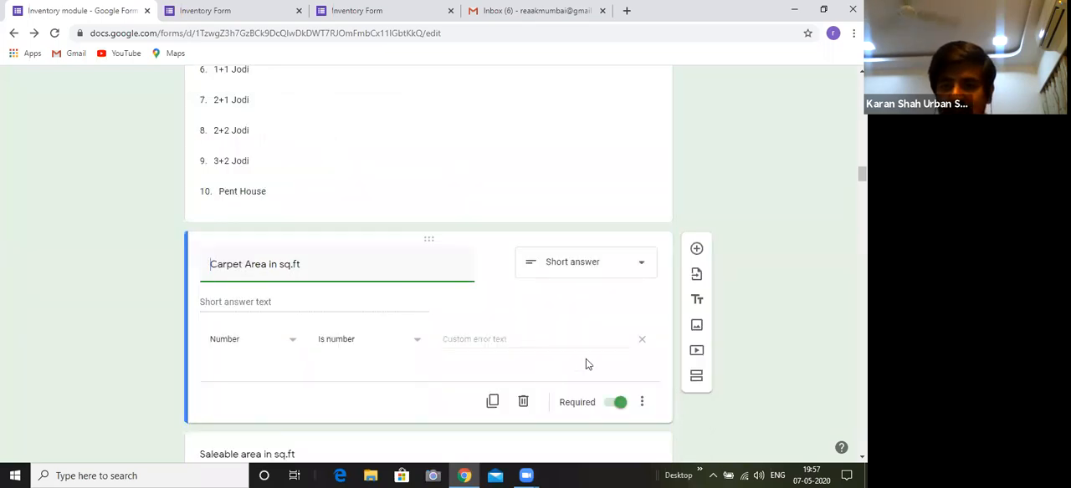
{"action": "scroll", "coordinate": [428, 268], "scroll_direction": "down", "scroll_amount": 2}
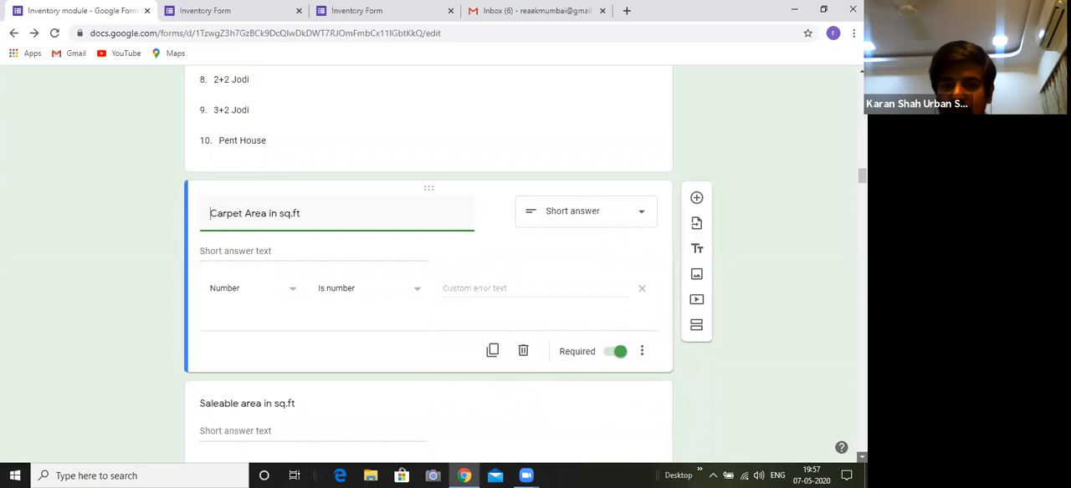
Make the "Carpet Area in sq.ft" question optional
{"action": "scroll", "coordinate": [619, 151], "scroll_direction": "down", "scroll_amount": 2}
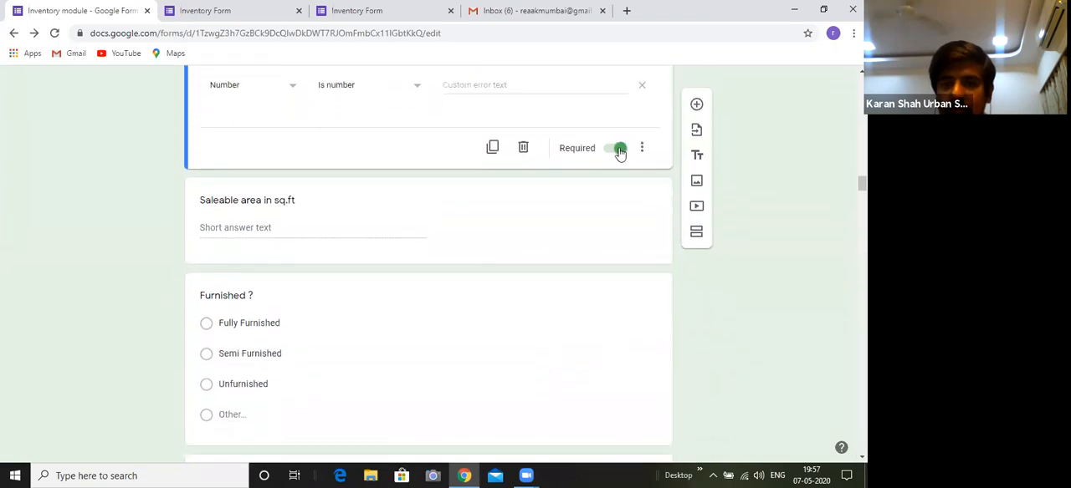
{"action": "left_click", "coordinate": [620, 151]}
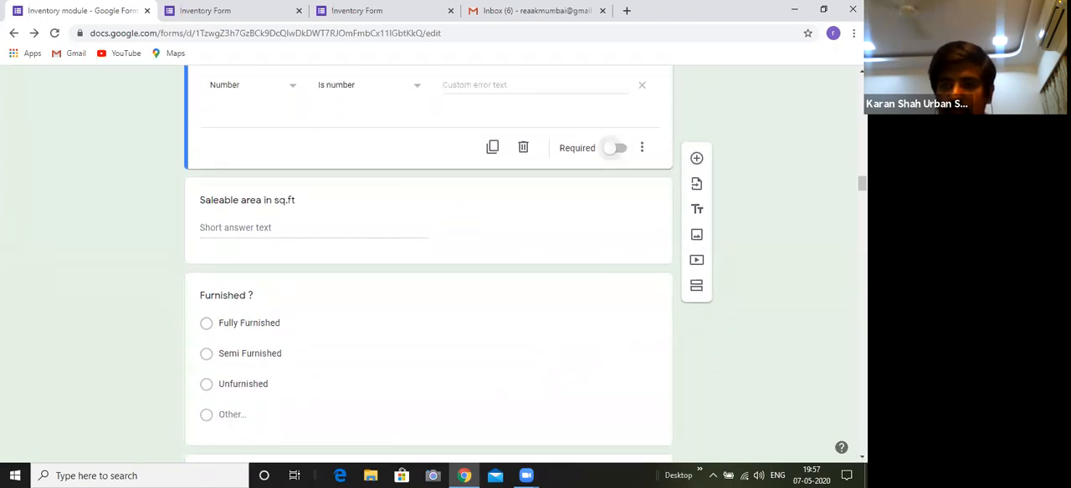
{"action": "scroll", "coordinate": [428, 268], "scroll_direction": "up", "scroll_amount": 2}
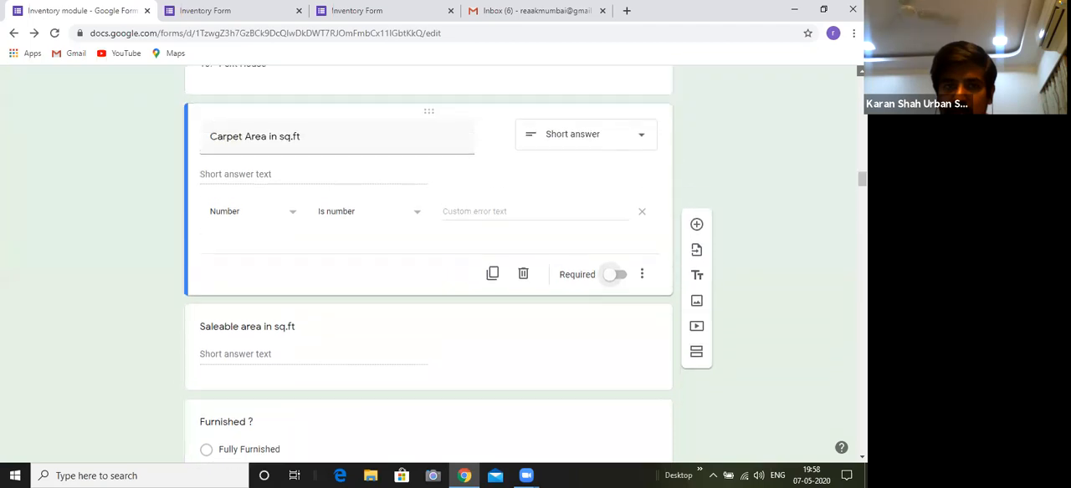
Open the "Age of the building approx in years?" question and place the text cursor in its title
{"action": "scroll", "coordinate": [429, 268], "scroll_direction": "up", "scroll_amount": 3}
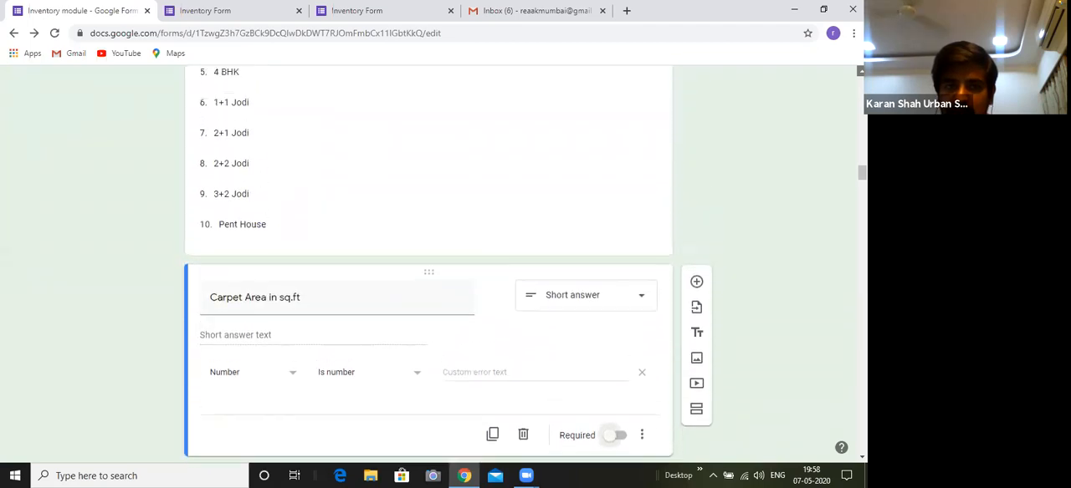
{"action": "scroll", "coordinate": [428, 268], "scroll_direction": "up", "scroll_amount": 5}
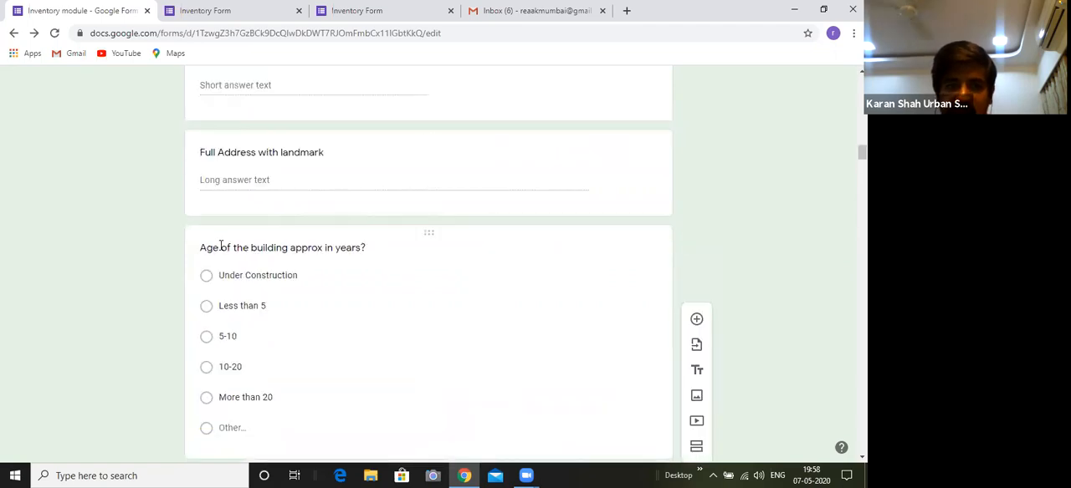
{"action": "left_click", "coordinate": [332, 249]}
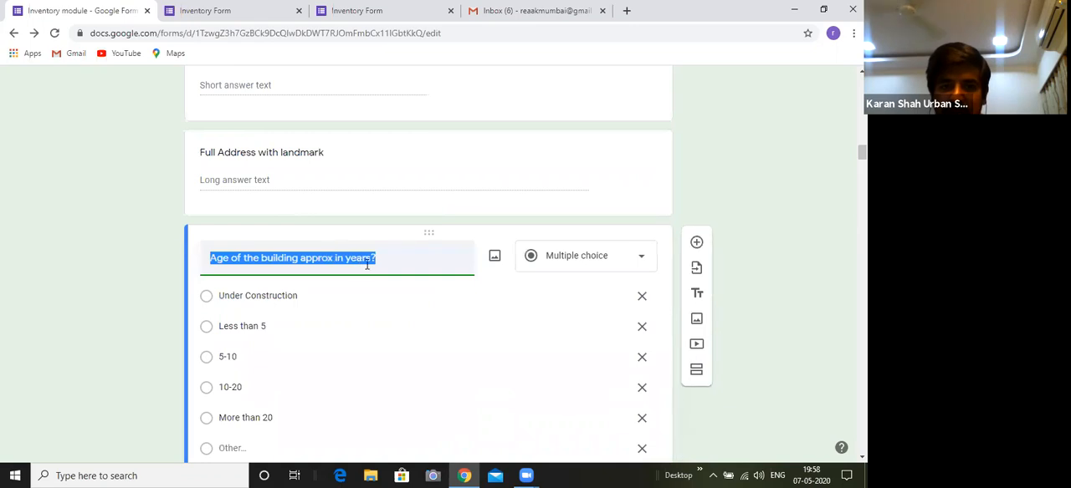
{"action": "left_click", "coordinate": [370, 260]}
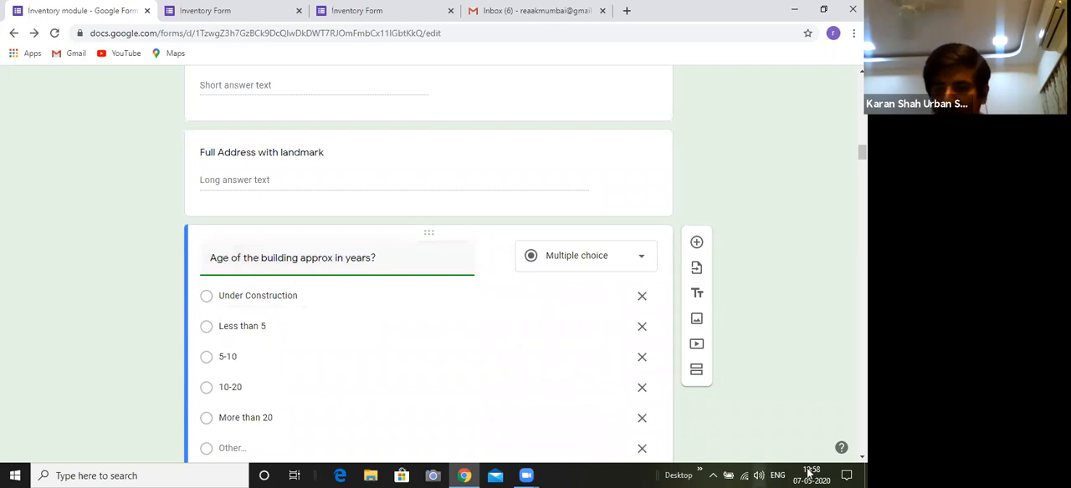
Review the questions from the building age through "Configuration" and the two area questions to "Furnished ?"
{"action": "scroll", "coordinate": [440, 256], "scroll_direction": "down", "scroll_amount": 2}
{"action": "scroll", "coordinate": [440, 256], "scroll_direction": "down", "scroll_amount": 3}
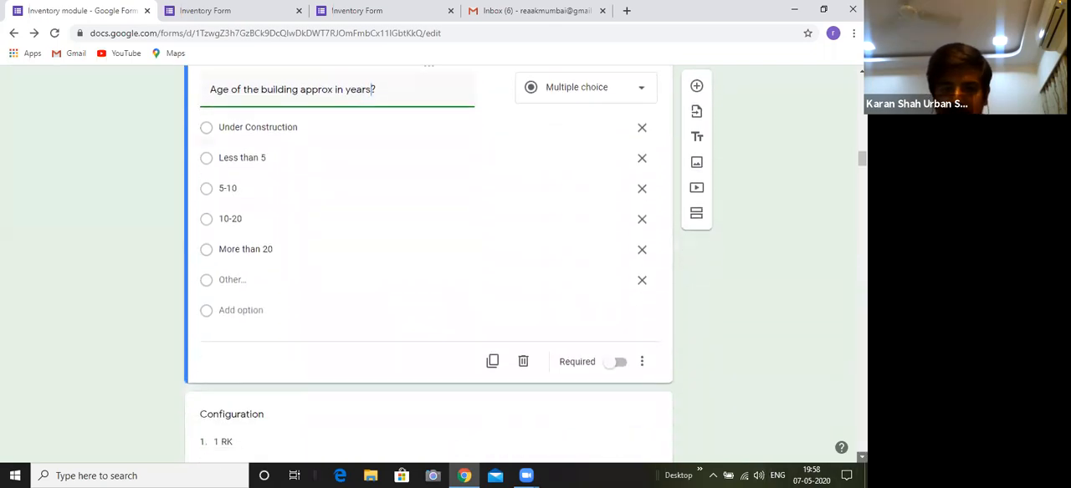
{"action": "scroll", "coordinate": [439, 256], "scroll_direction": "down", "scroll_amount": 4}
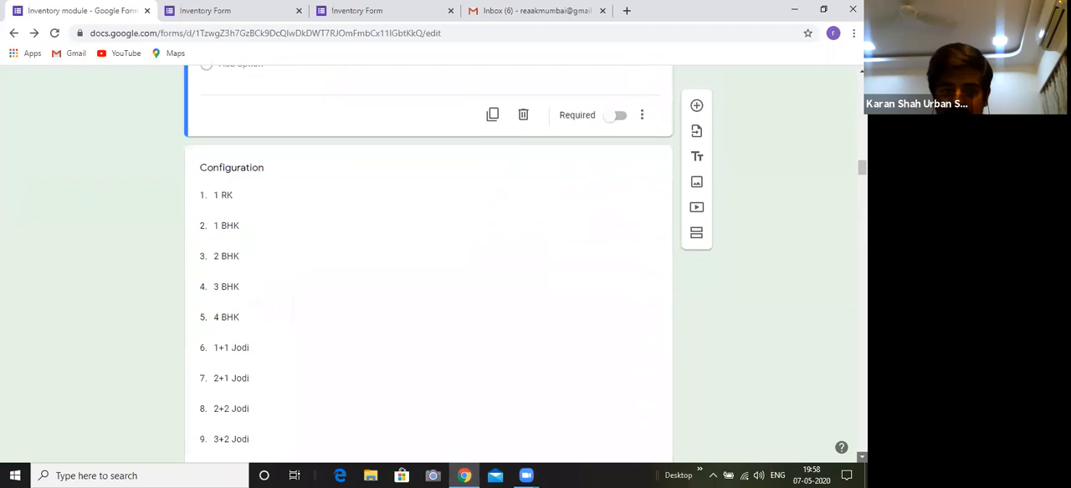
{"action": "scroll", "coordinate": [270, 286], "scroll_direction": "down", "scroll_amount": 2}
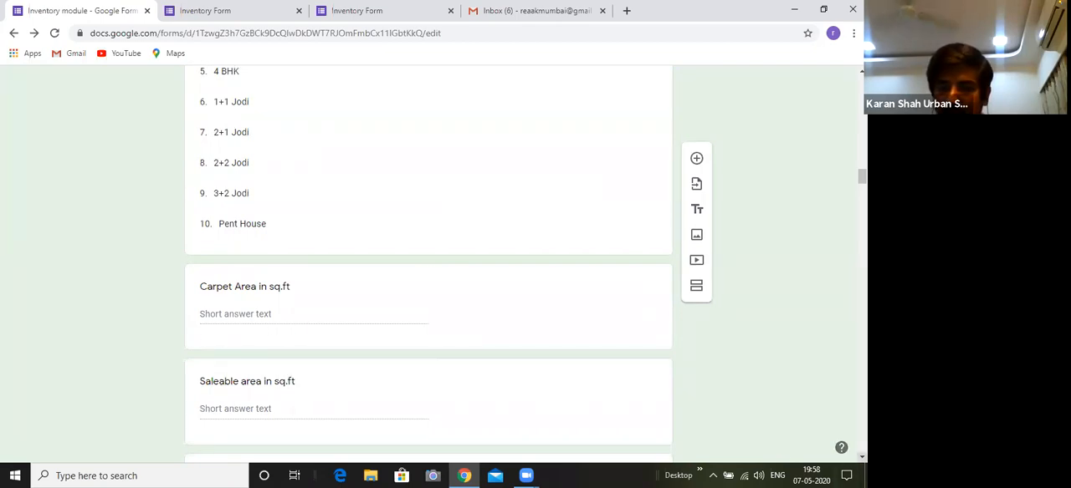
{"action": "scroll", "coordinate": [853, 456], "scroll_direction": "down", "scroll_amount": 1}
{"action": "scroll", "coordinate": [429, 268], "scroll_direction": "down", "scroll_amount": 2}
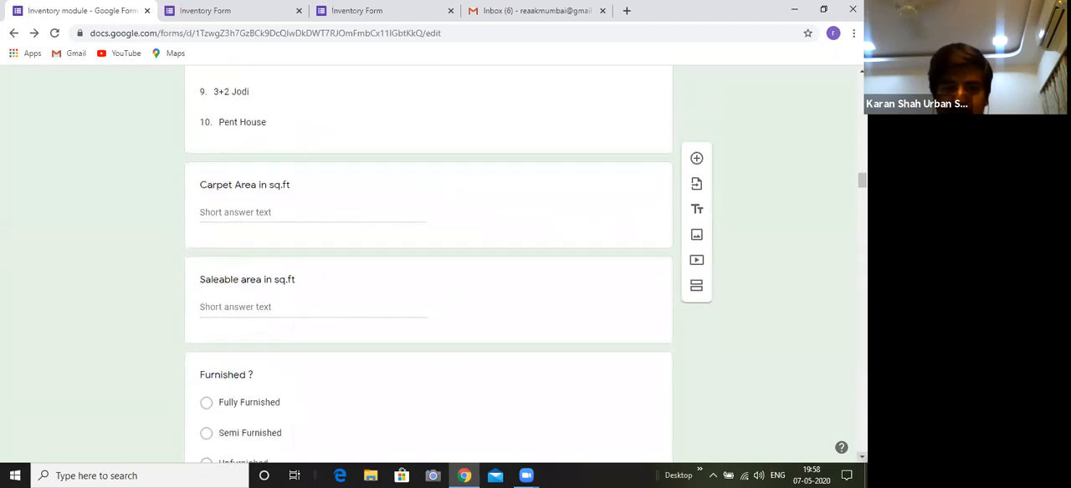
{"action": "scroll", "coordinate": [489, 302], "scroll_direction": "down", "scroll_amount": 2}
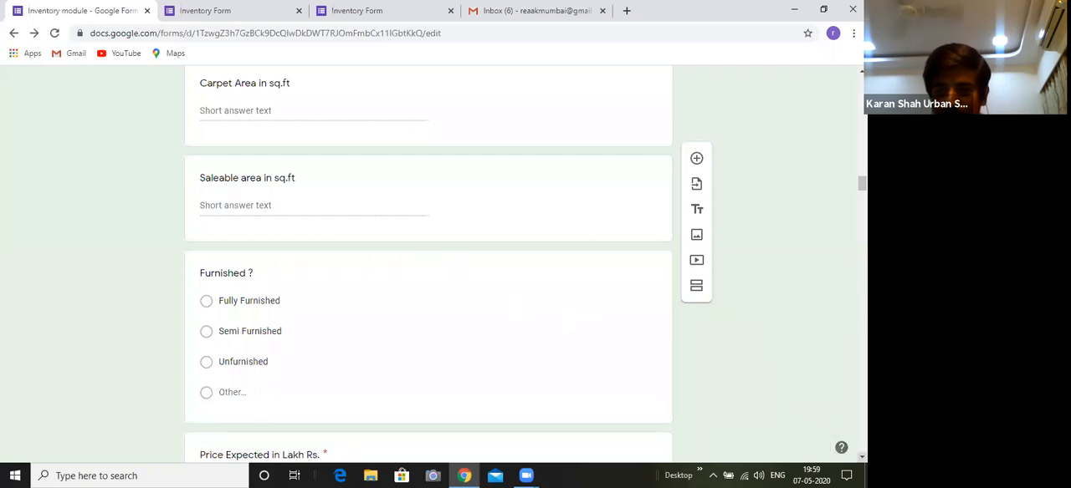
{"action": "scroll", "coordinate": [428, 265], "scroll_direction": "down", "scroll_amount": 1}
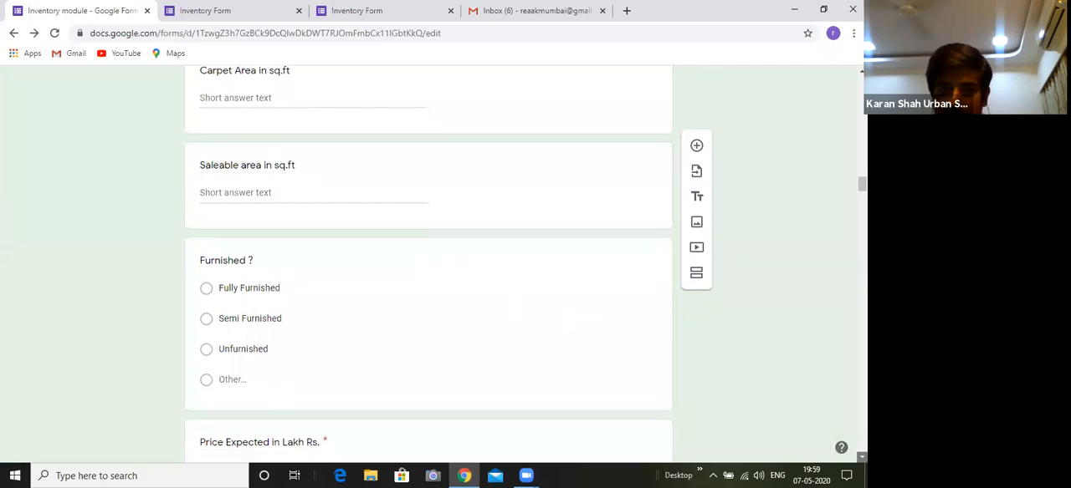
{"action": "scroll", "coordinate": [428, 265], "scroll_direction": "down", "scroll_amount": 1}
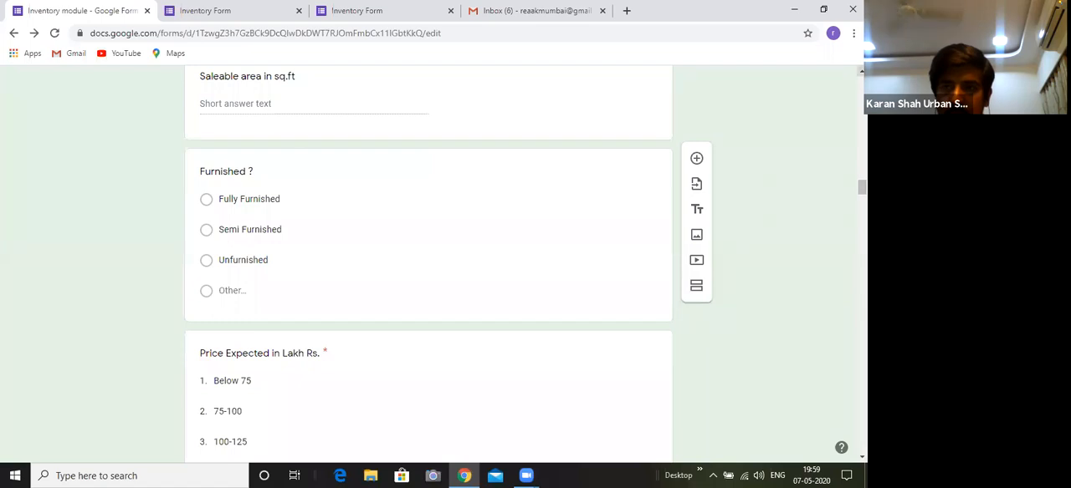
Return to the start of the "Residential - Sell" section and reread its questions from "Building name" to "Saleable area in sq.ft"
{"action": "scroll", "coordinate": [428, 265], "scroll_direction": "up", "scroll_amount": 3}
{"action": "scroll", "coordinate": [428, 265], "scroll_direction": "up", "scroll_amount": 3}
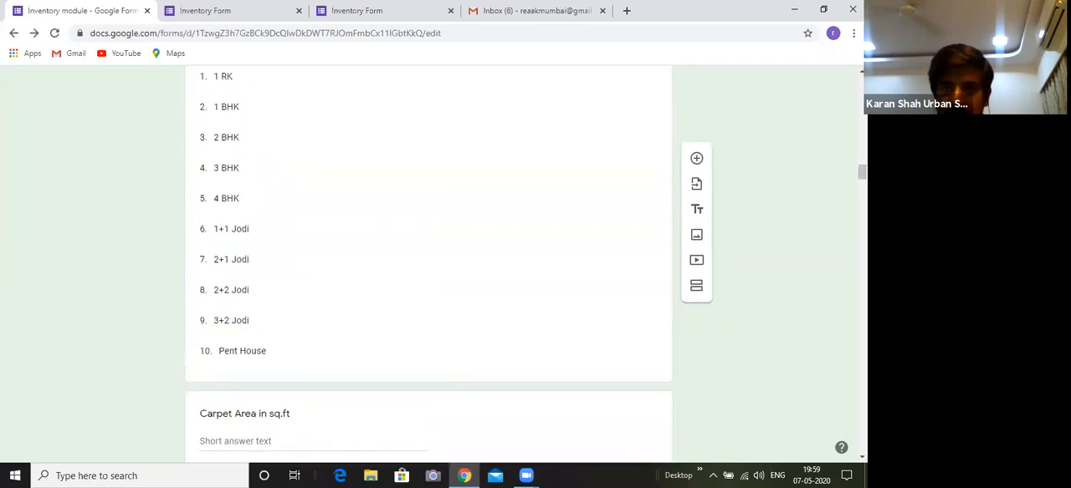
{"action": "scroll", "coordinate": [429, 265], "scroll_direction": "up", "scroll_amount": 15}
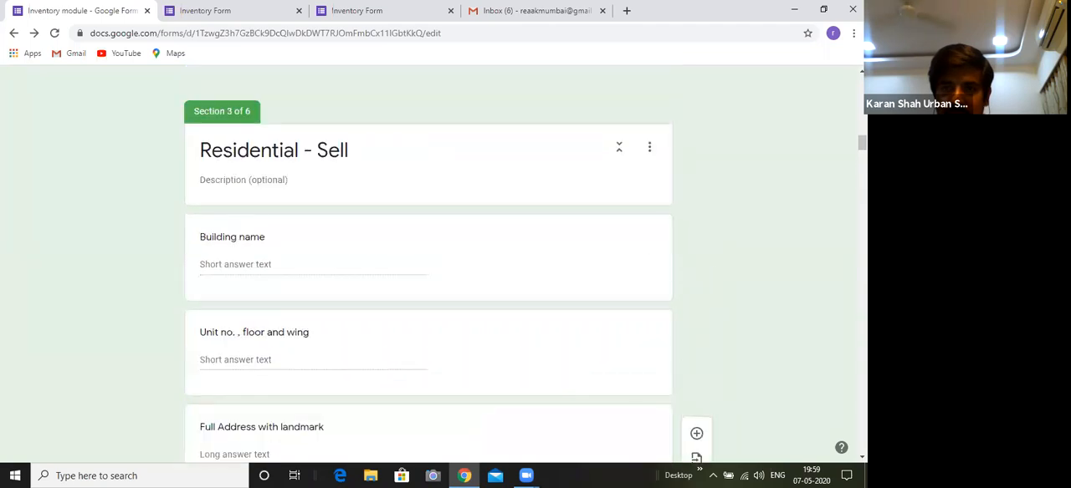
{"action": "scroll", "coordinate": [428, 265], "scroll_direction": "down", "scroll_amount": 3}
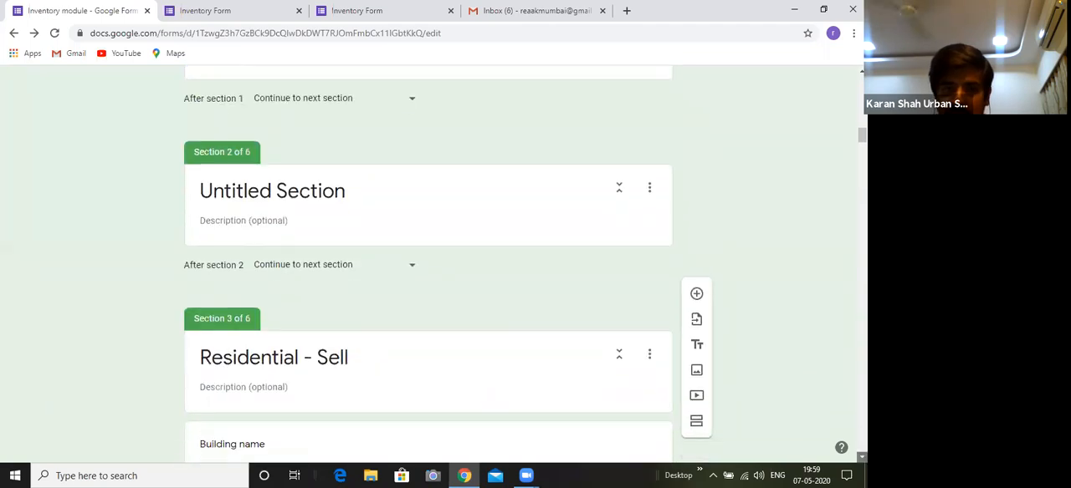
{"action": "scroll", "coordinate": [428, 265], "scroll_direction": "down", "scroll_amount": 3}
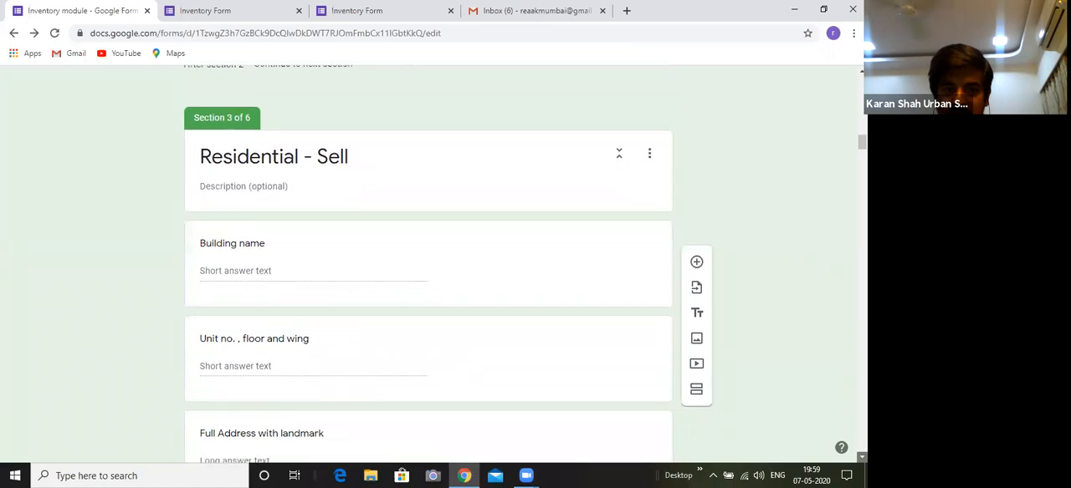
{"action": "scroll", "coordinate": [428, 265], "scroll_direction": "down", "scroll_amount": 1}
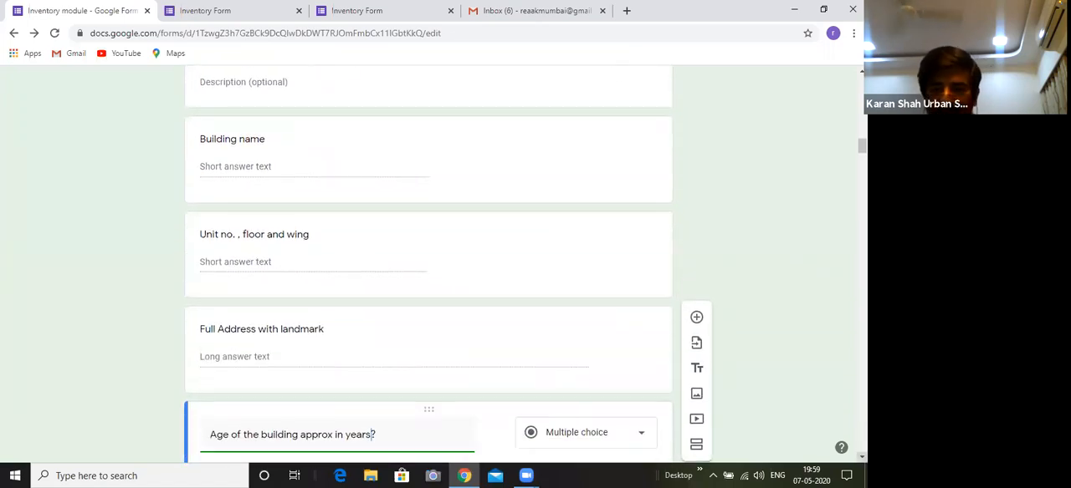
{"action": "scroll", "coordinate": [429, 265], "scroll_direction": "down", "scroll_amount": 2}
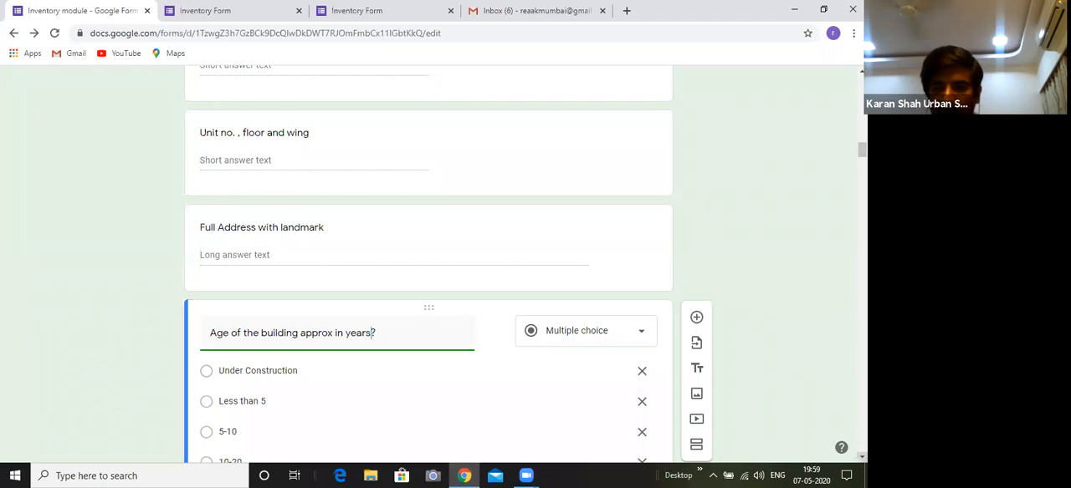
{"action": "scroll", "coordinate": [429, 265], "scroll_direction": "down", "scroll_amount": 2}
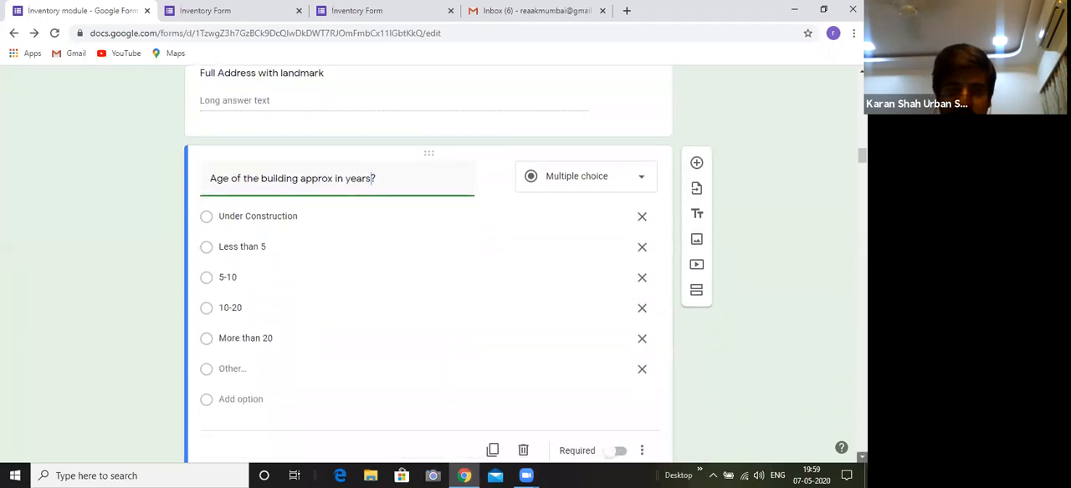
{"action": "scroll", "coordinate": [428, 265], "scroll_direction": "down", "scroll_amount": 1}
{"action": "scroll", "coordinate": [429, 265], "scroll_direction": "down", "scroll_amount": 1}
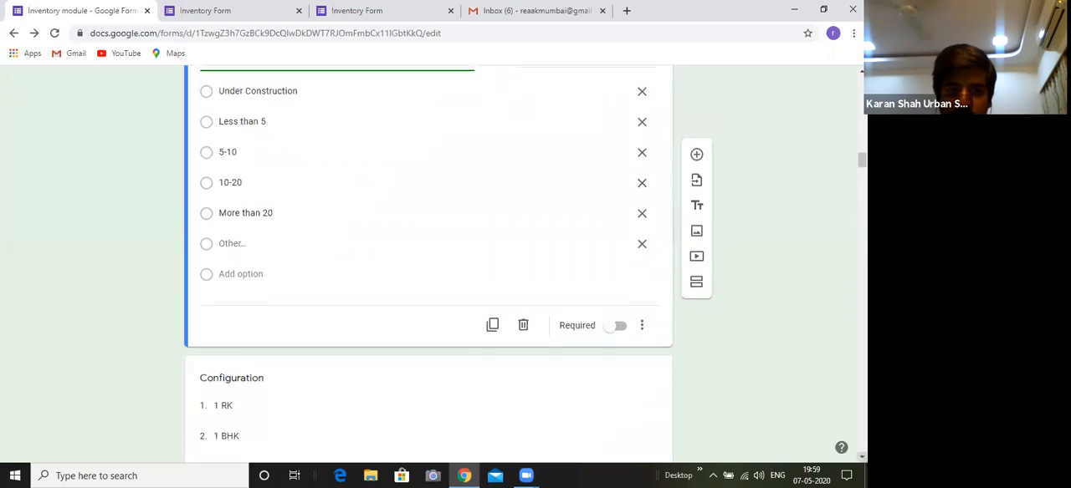
{"action": "scroll", "coordinate": [428, 265], "scroll_direction": "down", "scroll_amount": 2}
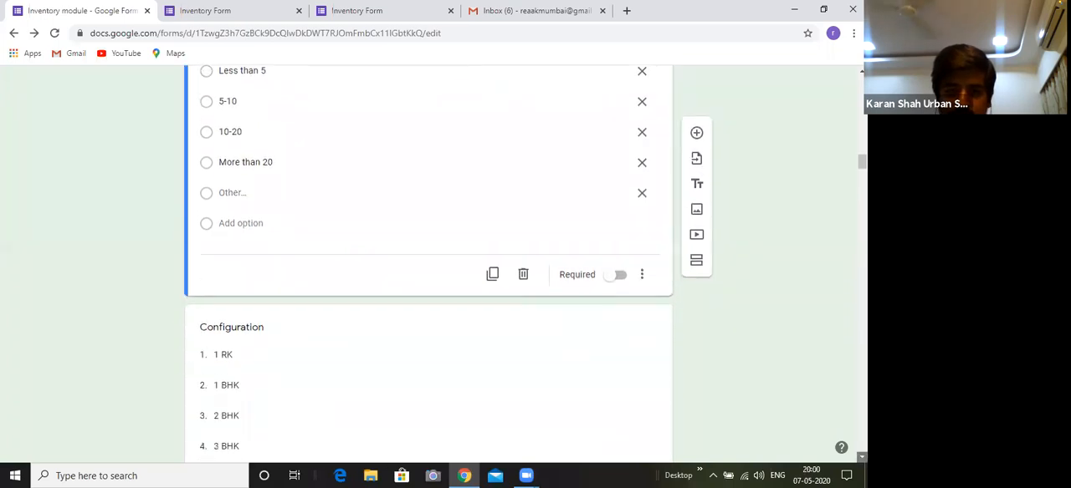
{"action": "scroll", "coordinate": [429, 265], "scroll_direction": "down", "scroll_amount": 1}
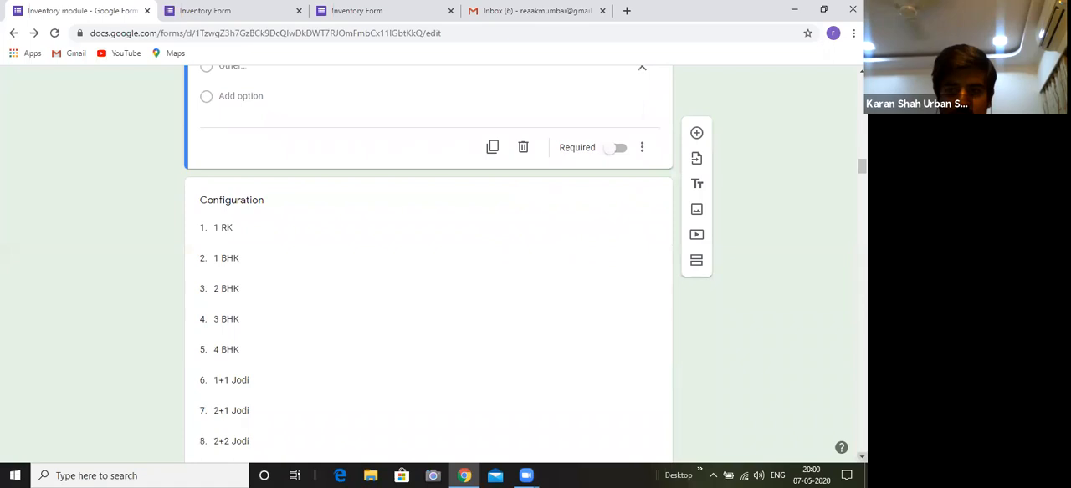
{"action": "scroll", "coordinate": [428, 265], "scroll_direction": "down", "scroll_amount": 4}
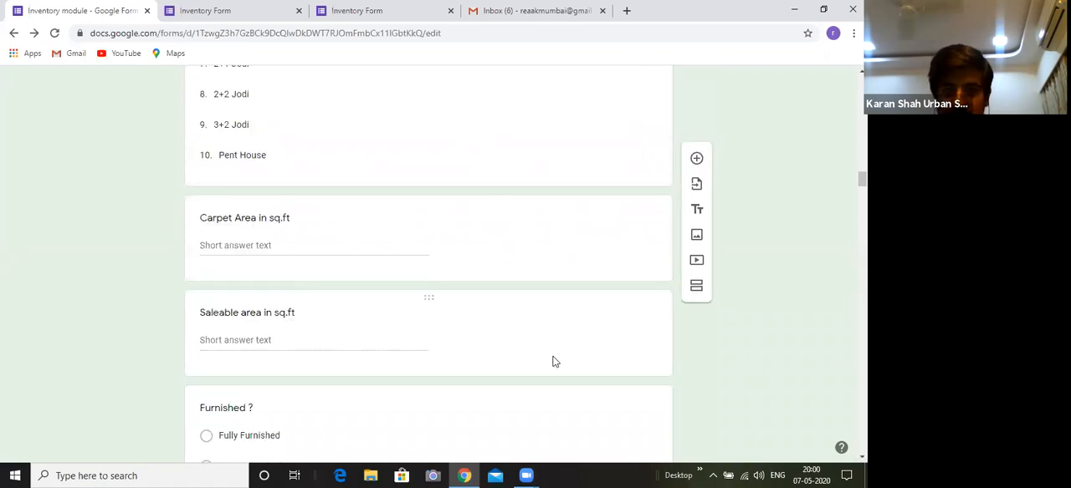
Read through the "Furnished ?" options and the price ranges of "Price Expected in Lakh Rs.", and open the price question for editing
{"action": "scroll", "coordinate": [428, 251], "scroll_direction": "down", "scroll_amount": 4}
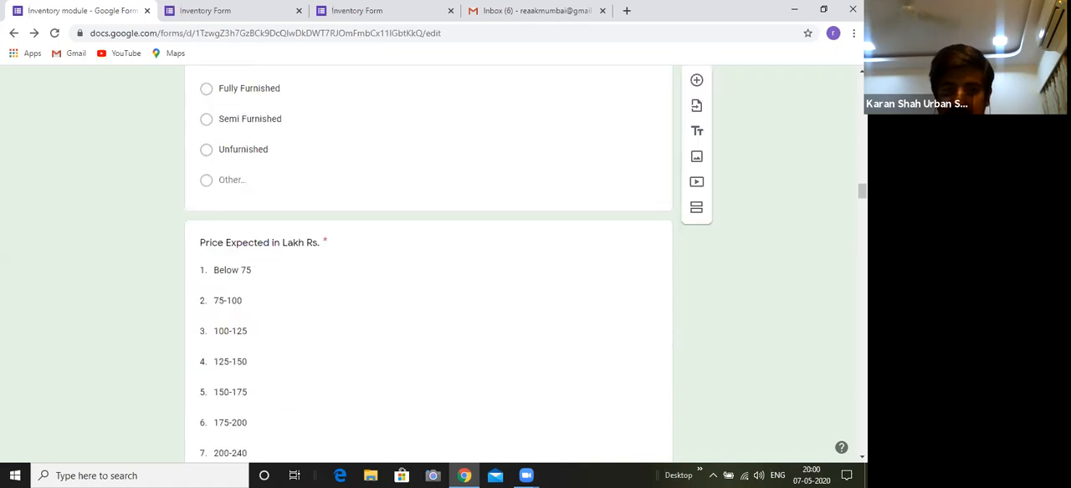
{"action": "scroll", "coordinate": [429, 251], "scroll_direction": "up", "scroll_amount": 1}
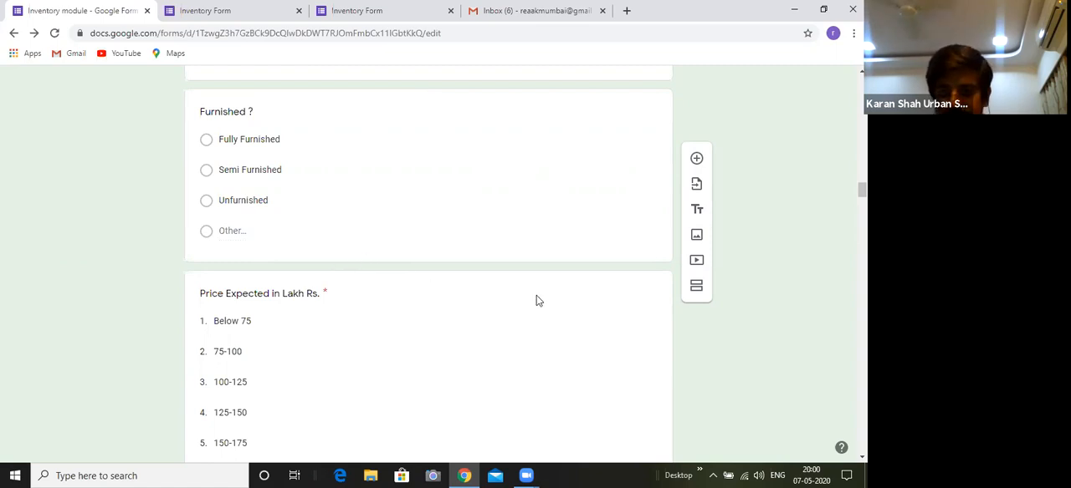
{"action": "scroll", "coordinate": [536, 295], "scroll_direction": "down", "scroll_amount": 1}
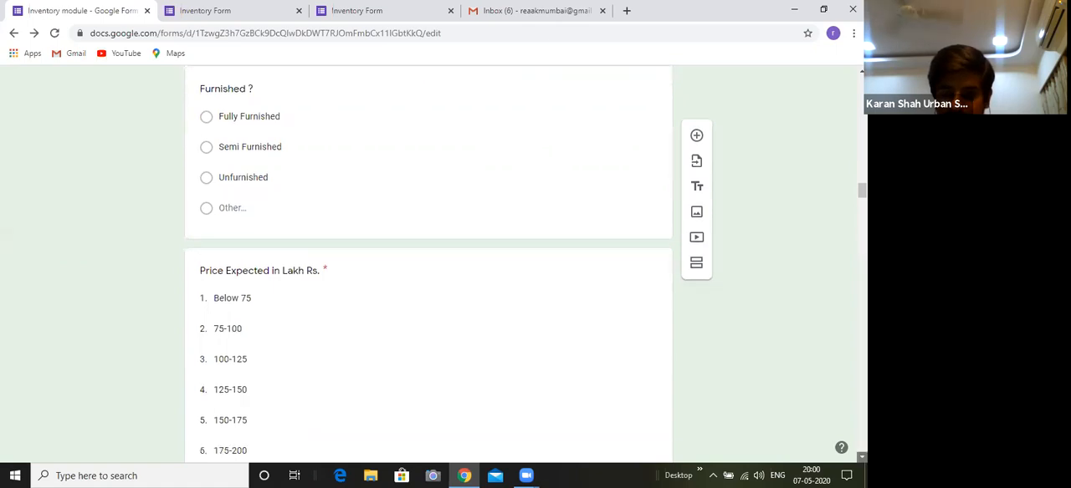
{"action": "scroll", "coordinate": [537, 296], "scroll_direction": "down", "scroll_amount": 3}
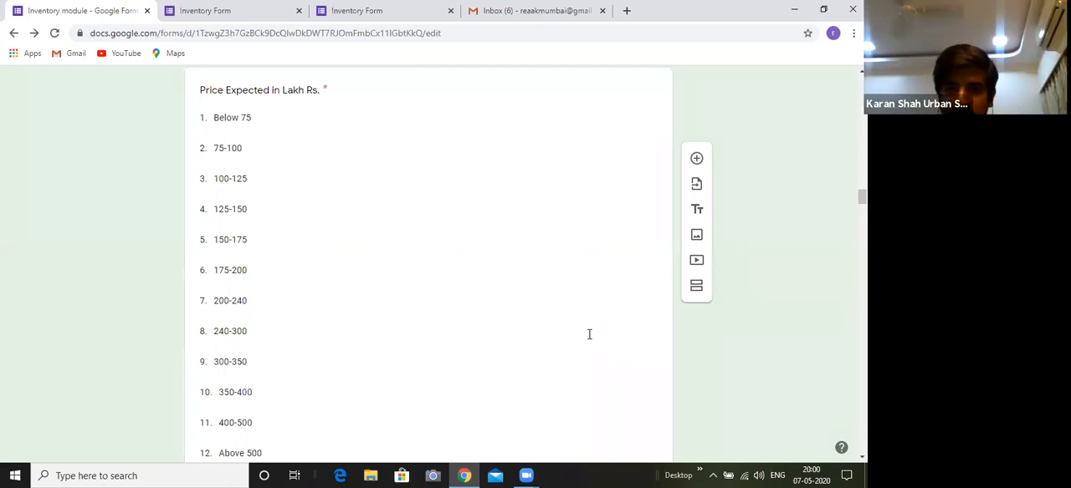
{"action": "left_click", "coordinate": [342, 140]}
{"action": "left_click", "coordinate": [861, 72]}
{"action": "left_click", "coordinate": [862, 72]}
{"action": "left_click", "coordinate": [861, 72]}
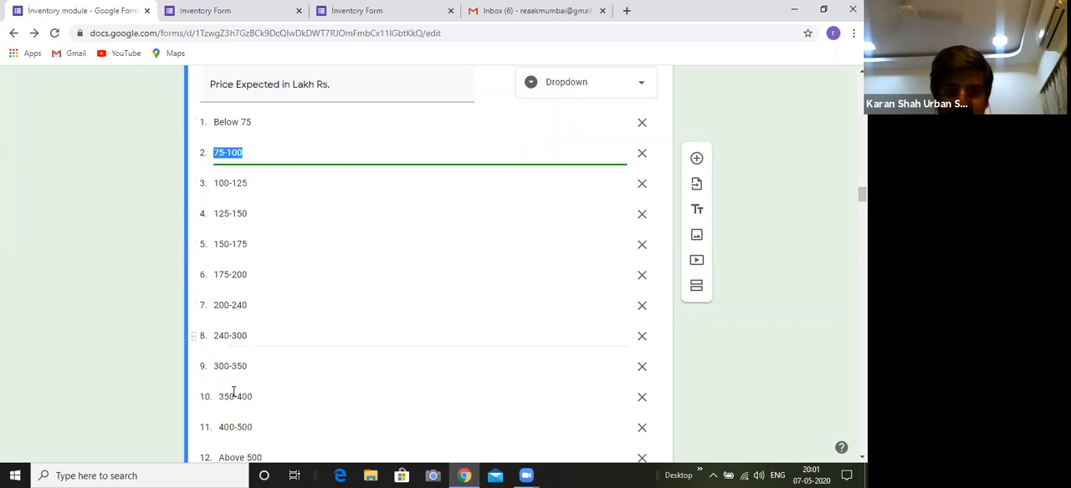
Change the seventh price range of "Price Expected in Lakh Rs." to 200-250 and the eighth to 250-300
{"action": "left_click", "coordinate": [243, 309]}
{"action": "left_click", "coordinate": [243, 308]}
{"action": "type", "text": "5"}
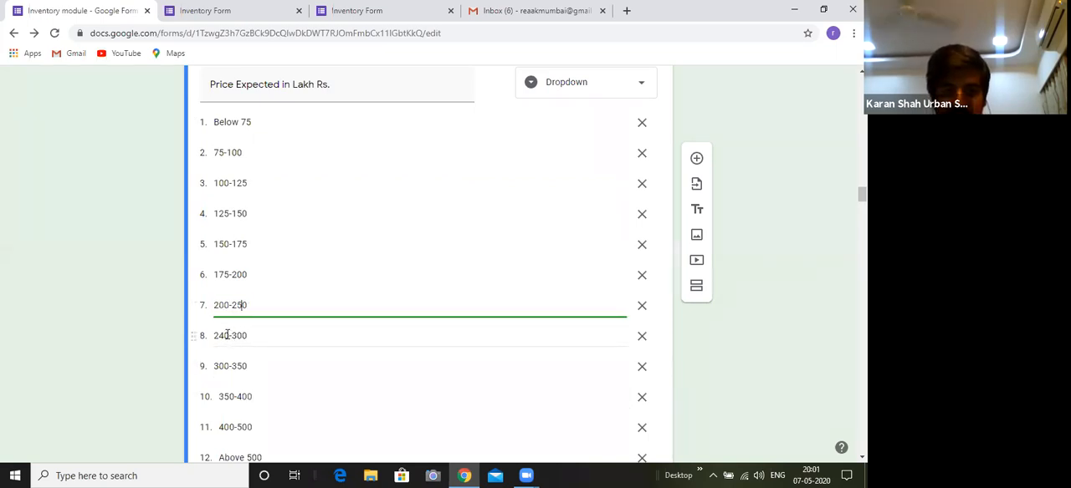
{"action": "left_click", "coordinate": [225, 354]}
{"action": "left_click", "coordinate": [225, 354]}
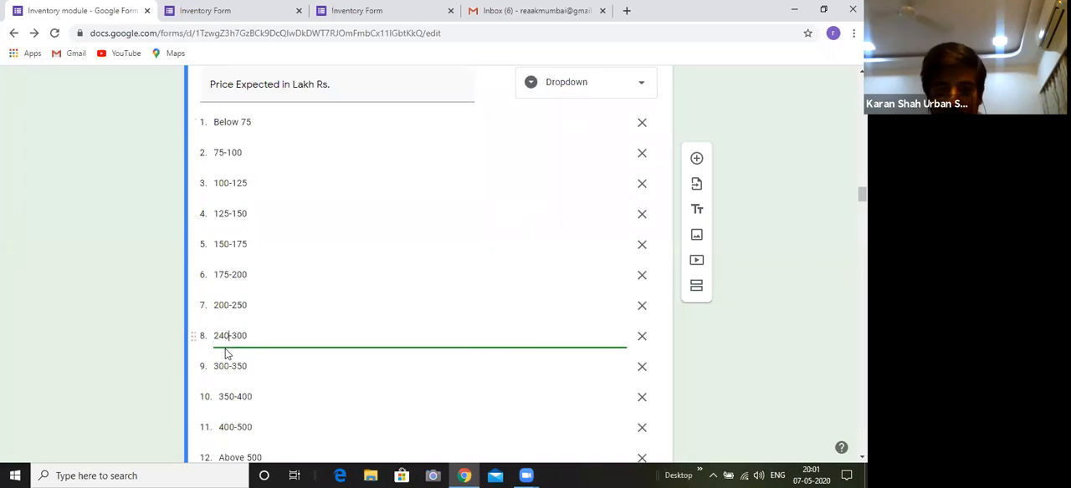
{"action": "key", "text": "BackSpace"}
{"action": "type", "text": "5"}
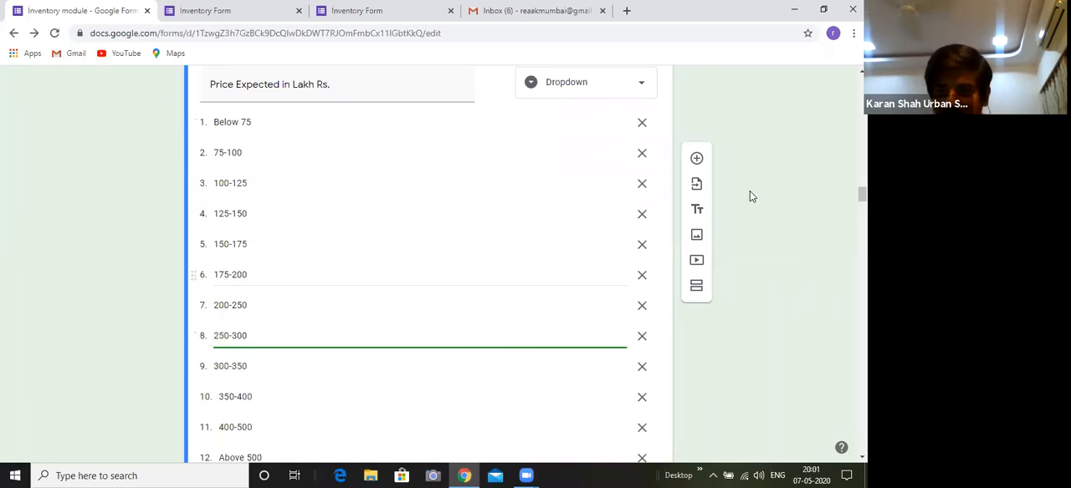
{"action": "left_click", "coordinate": [776, 322]}
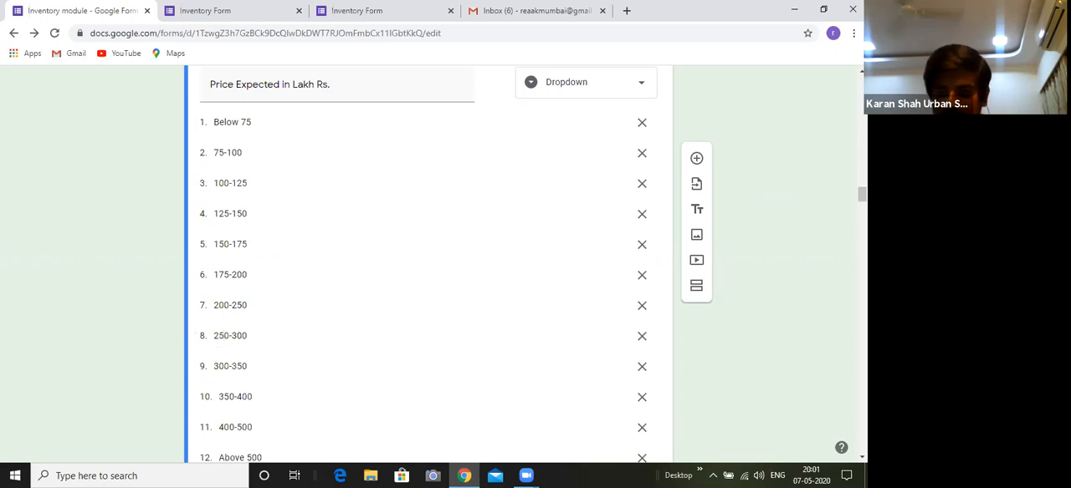
{"action": "scroll", "coordinate": [227, 276], "scroll_direction": "down", "scroll_amount": 2}
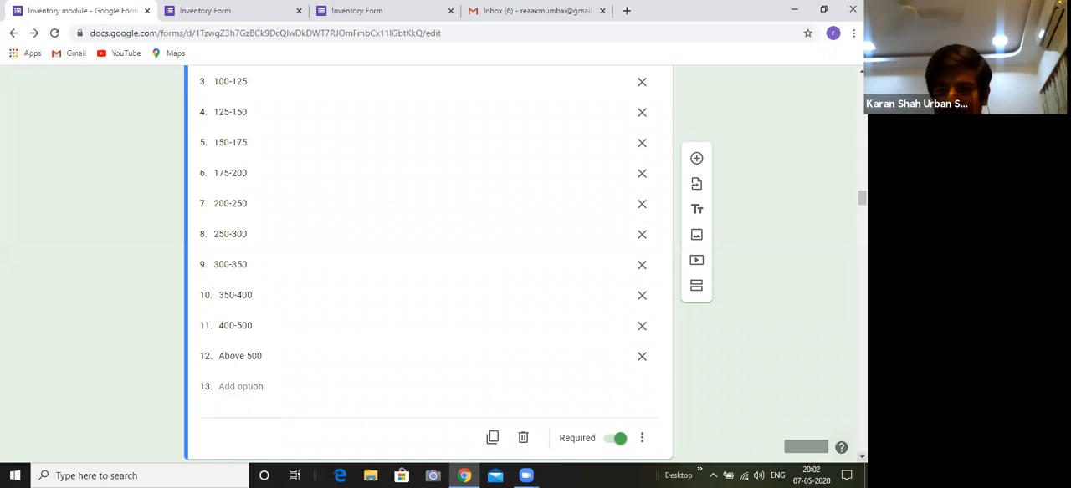
Read through the price ranges of "Price Expected in Lakh Rs." and the rows and columns of the "Amenities" grid
{"action": "scroll", "coordinate": [428, 259], "scroll_direction": "down", "scroll_amount": 1}
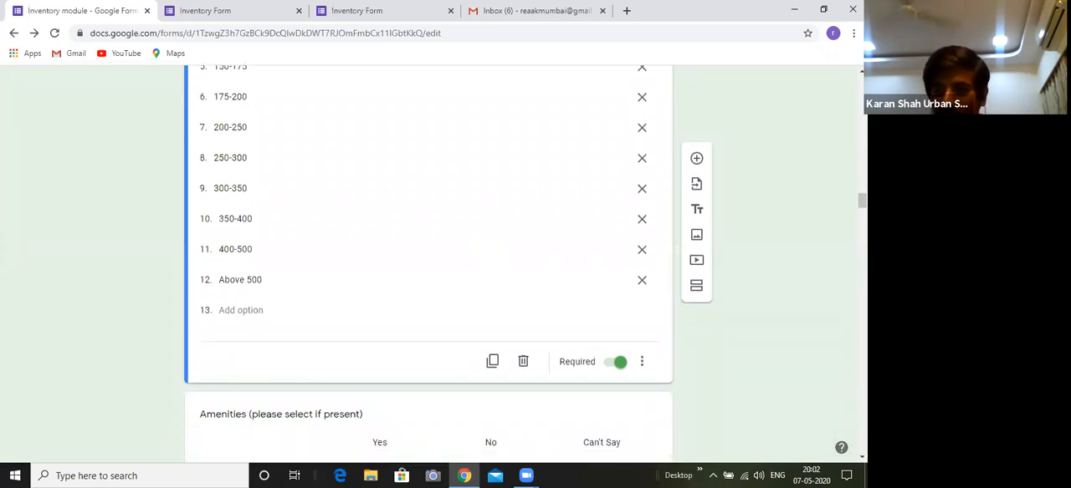
{"action": "scroll", "coordinate": [428, 259], "scroll_direction": "down", "scroll_amount": 2}
{"action": "scroll", "coordinate": [428, 259], "scroll_direction": "down", "scroll_amount": 1}
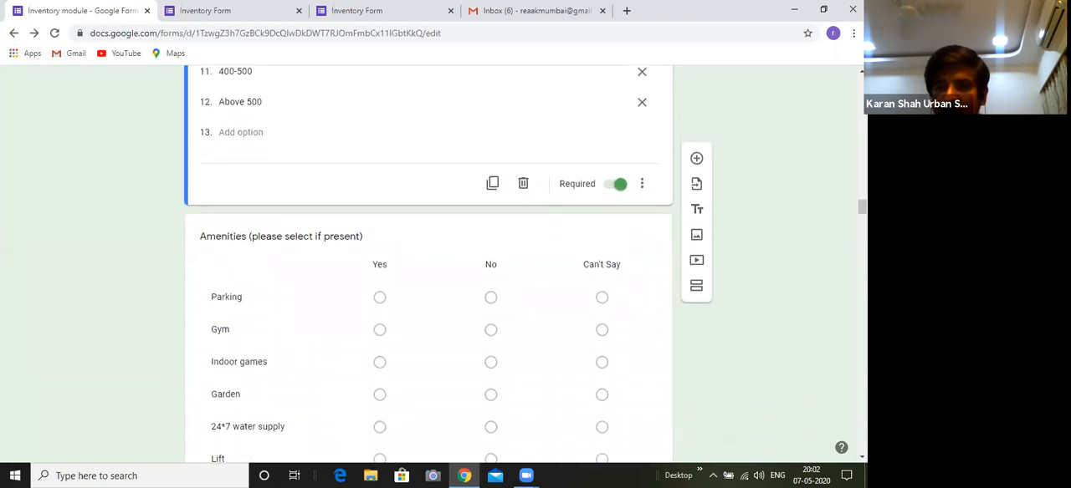
{"action": "scroll", "coordinate": [429, 260], "scroll_direction": "up", "scroll_amount": 2}
{"action": "scroll", "coordinate": [428, 259], "scroll_direction": "up", "scroll_amount": 4}
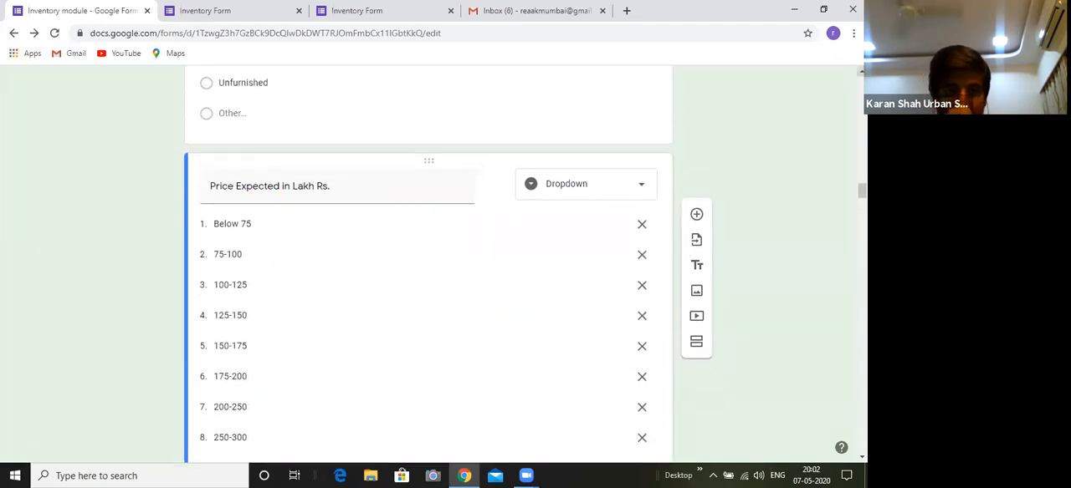
{"action": "scroll", "coordinate": [428, 259], "scroll_direction": "down", "scroll_amount": 1}
{"action": "scroll", "coordinate": [429, 259], "scroll_direction": "down", "scroll_amount": 2}
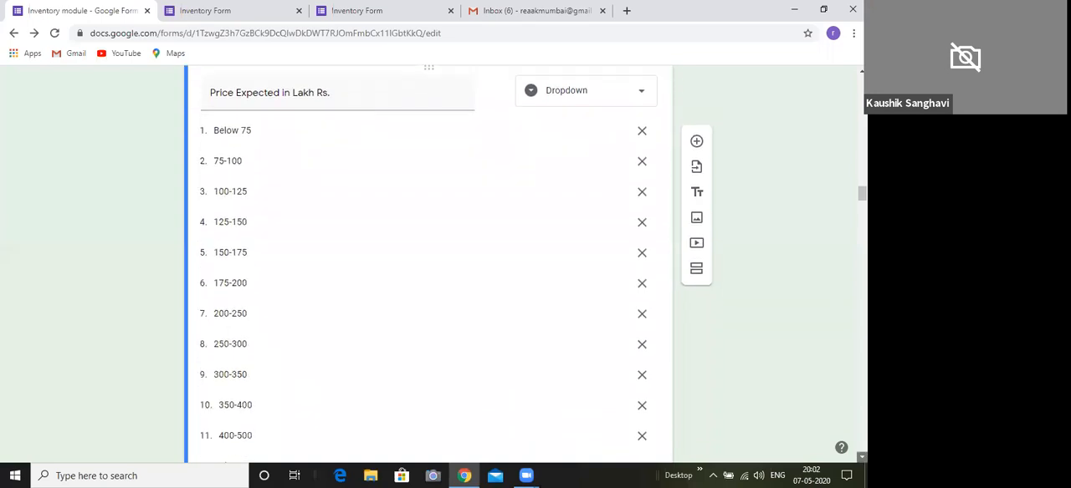
{"action": "scroll", "coordinate": [428, 259], "scroll_direction": "down", "scroll_amount": 3}
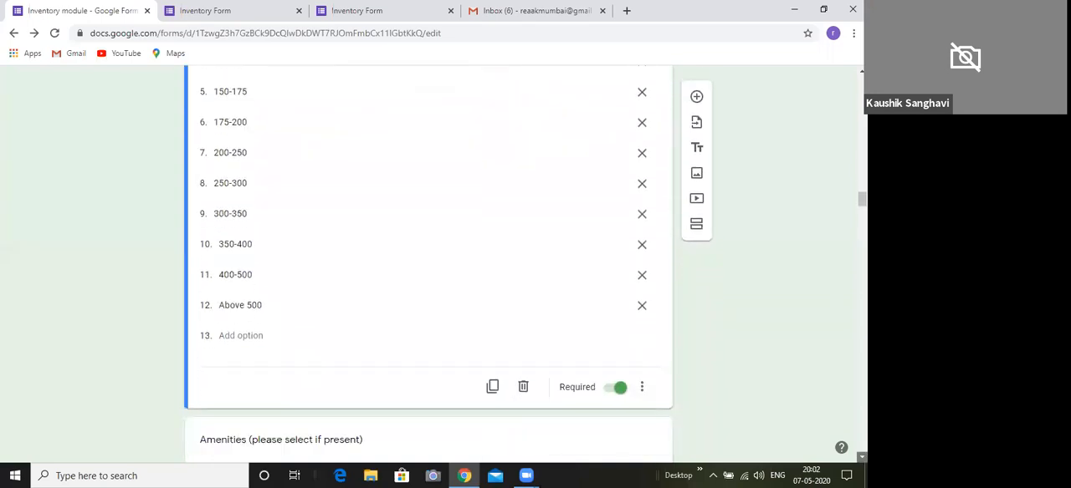
{"action": "scroll", "coordinate": [428, 259], "scroll_direction": "down", "scroll_amount": 1}
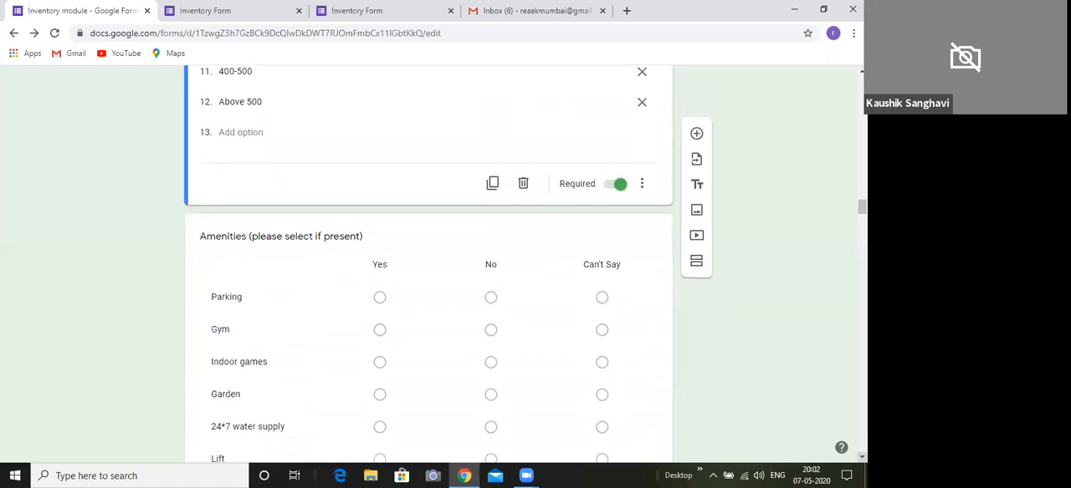
{"action": "scroll", "coordinate": [428, 260], "scroll_direction": "down", "scroll_amount": 2}
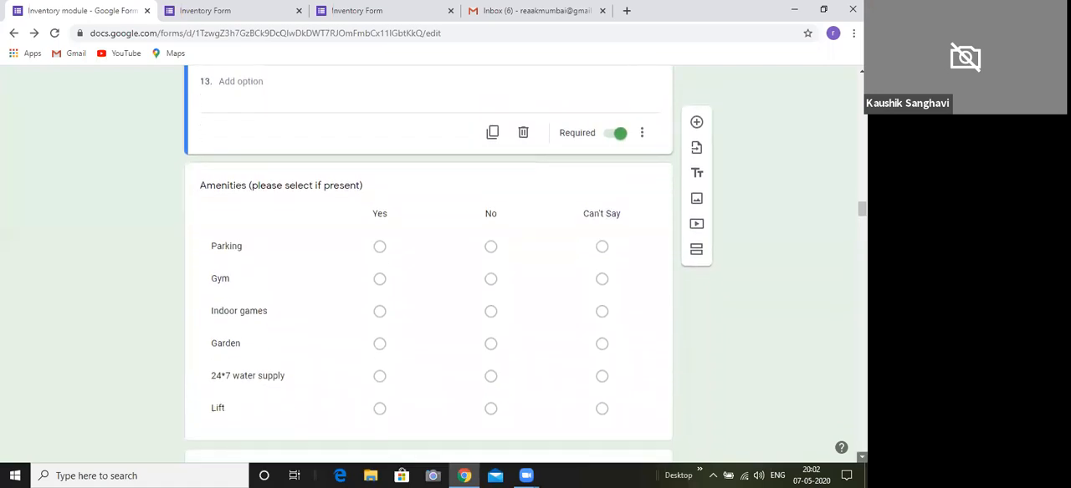
{"action": "scroll", "coordinate": [428, 260], "scroll_direction": "down", "scroll_amount": 1}
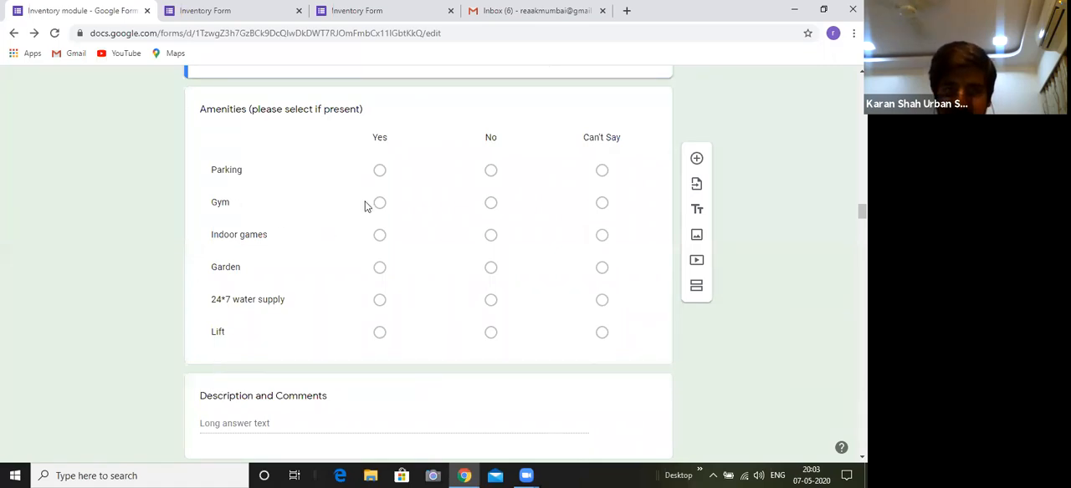
Open the "Amenities (please select if present)" question for editing and look over the available question types
{"action": "left_click", "coordinate": [434, 128]}
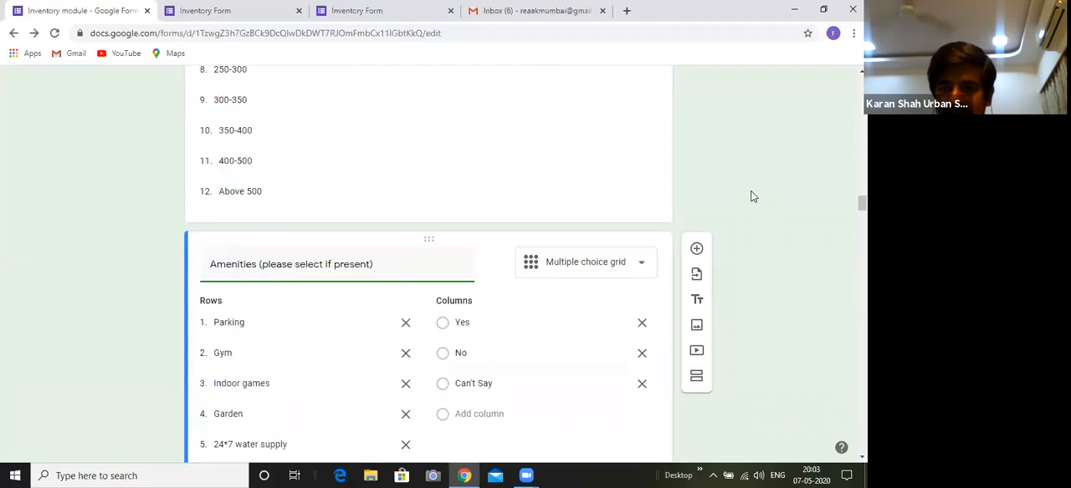
{"action": "scroll", "coordinate": [590, 169], "scroll_direction": "down", "scroll_amount": 2}
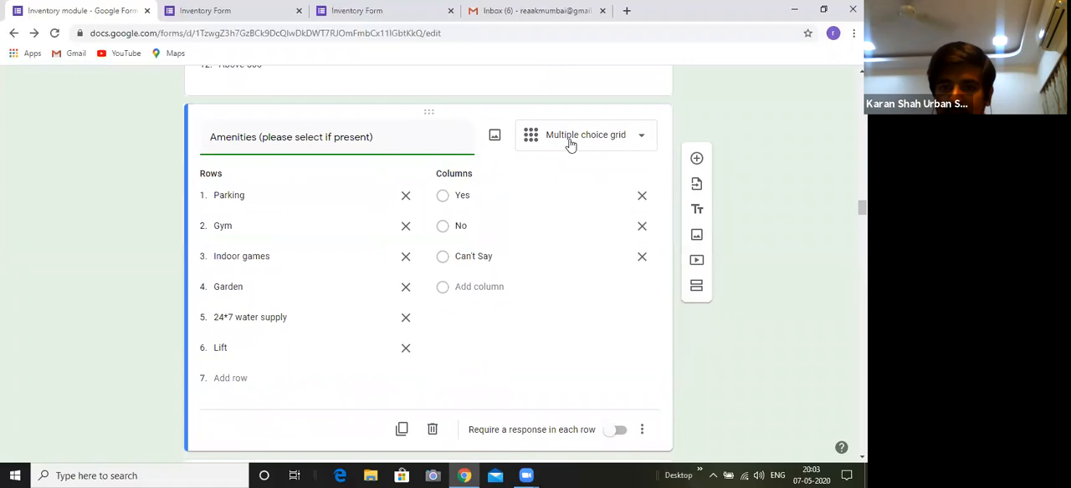
{"action": "left_click", "coordinate": [570, 143]}
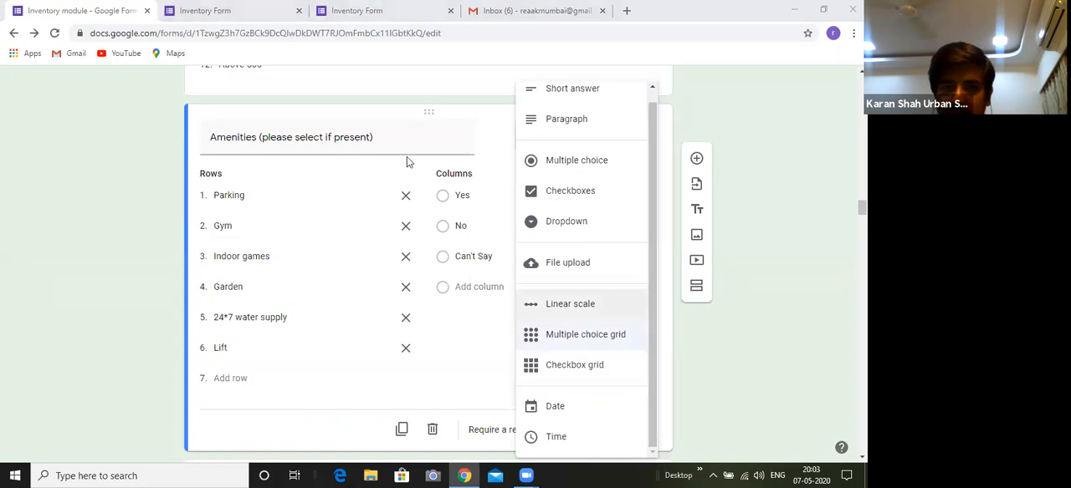
{"action": "left_click", "coordinate": [712, 317]}
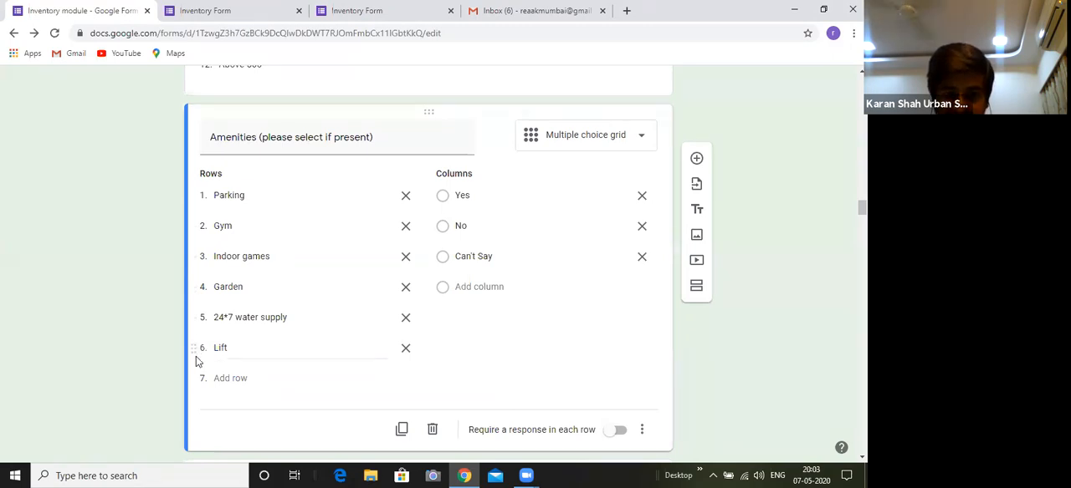
Move the "Lift" row above "24*7 water supply" in the "Amenities" grid and require a response in each row
{"action": "left_click_drag", "start_coordinate": [196, 342], "coordinate": [201, 313]}
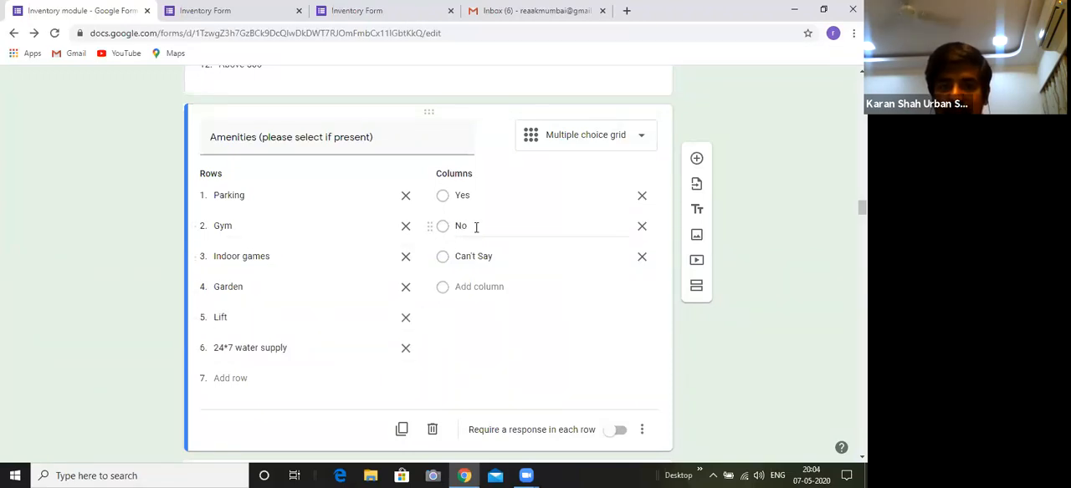
{"action": "mouse_move", "coordinate": [433, 222]}
{"action": "left_mouse_down"}
{"action": "mouse_move", "coordinate": [430, 201]}
{"action": "mouse_move", "coordinate": [427, 231]}
{"action": "left_mouse_up"}
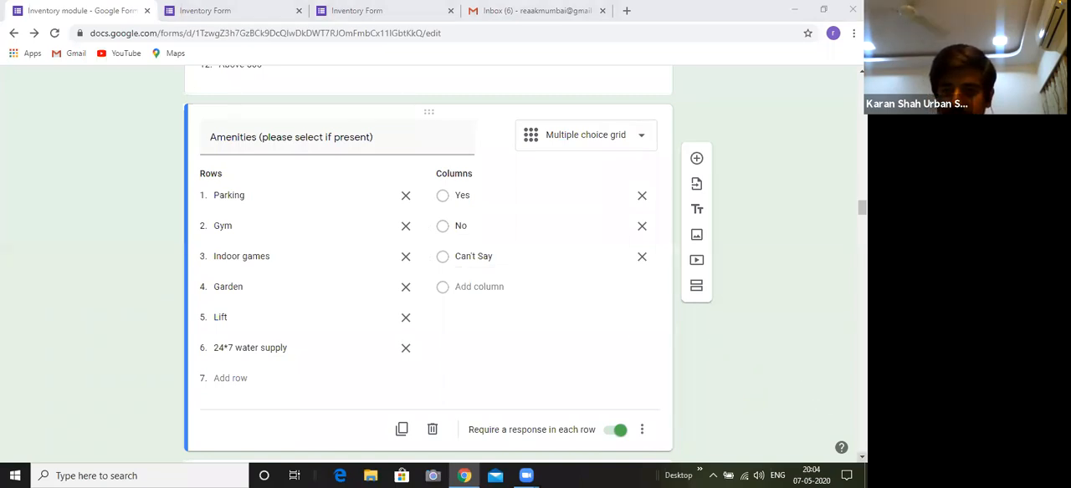
{"action": "scroll", "coordinate": [448, 264], "scroll_direction": "down", "scroll_amount": 1}
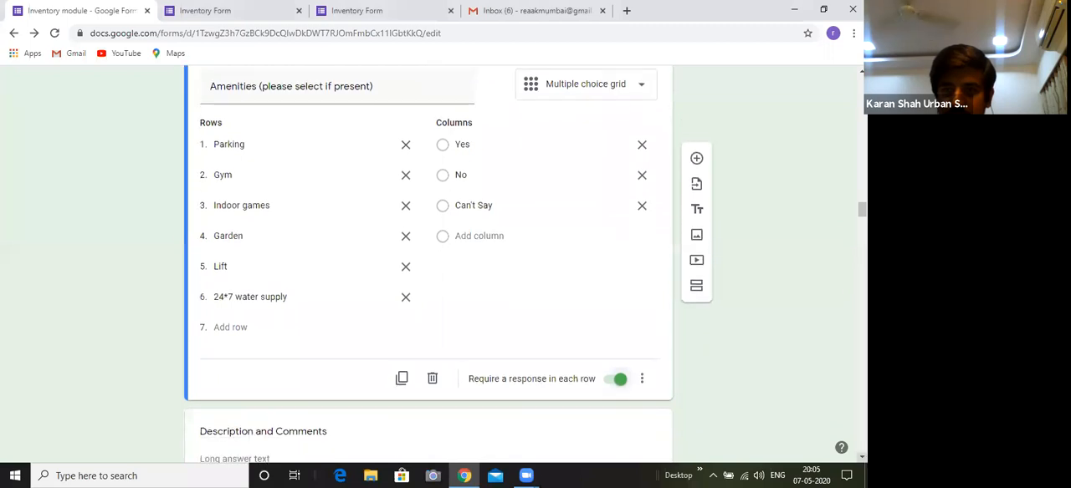
{"action": "scroll", "coordinate": [791, 230], "scroll_direction": "up", "scroll_amount": 1}
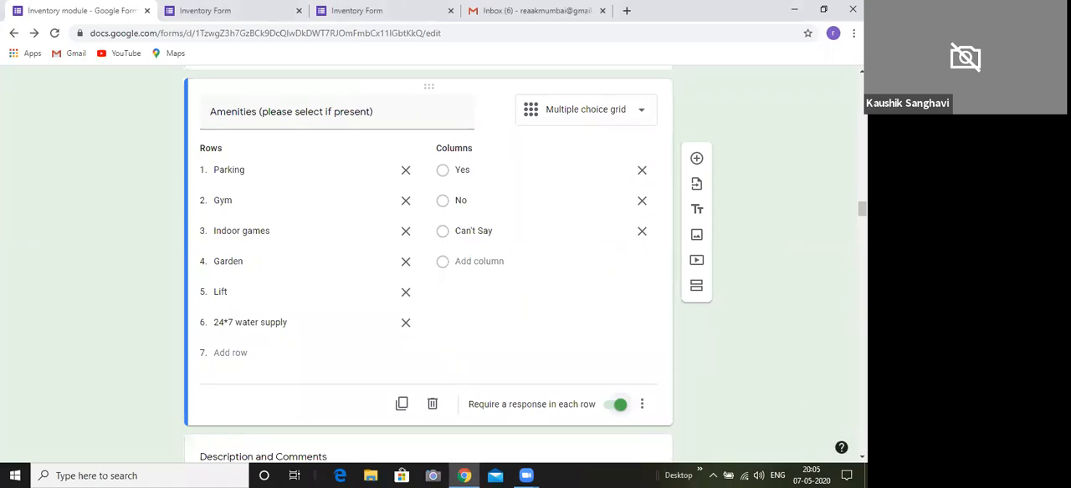
Open the "Description and Comments" question for editing and view the available question types without changing its type
{"action": "left_click", "coordinate": [862, 458]}
{"action": "scroll", "coordinate": [636, 423], "scroll_direction": "down", "scroll_amount": 1}
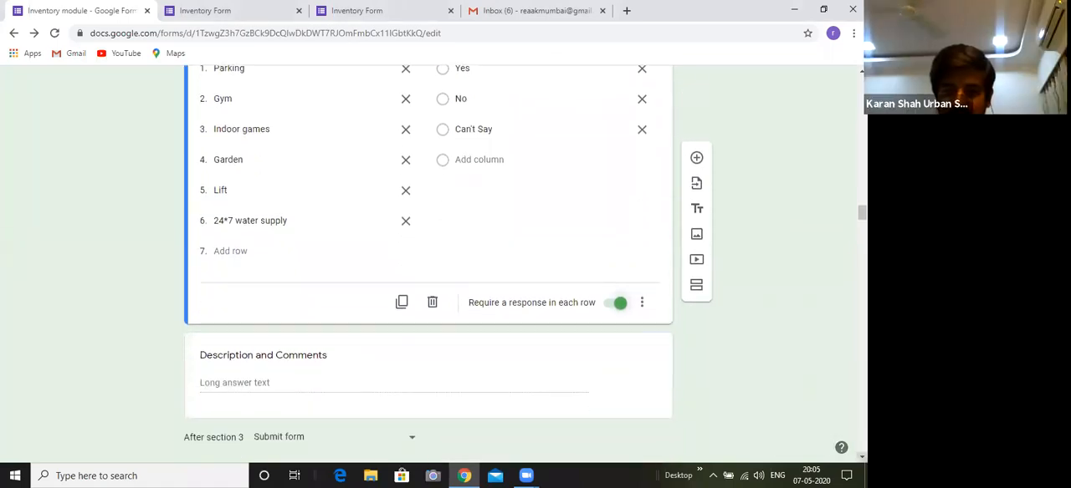
{"action": "scroll", "coordinate": [636, 424], "scroll_direction": "down", "scroll_amount": 1}
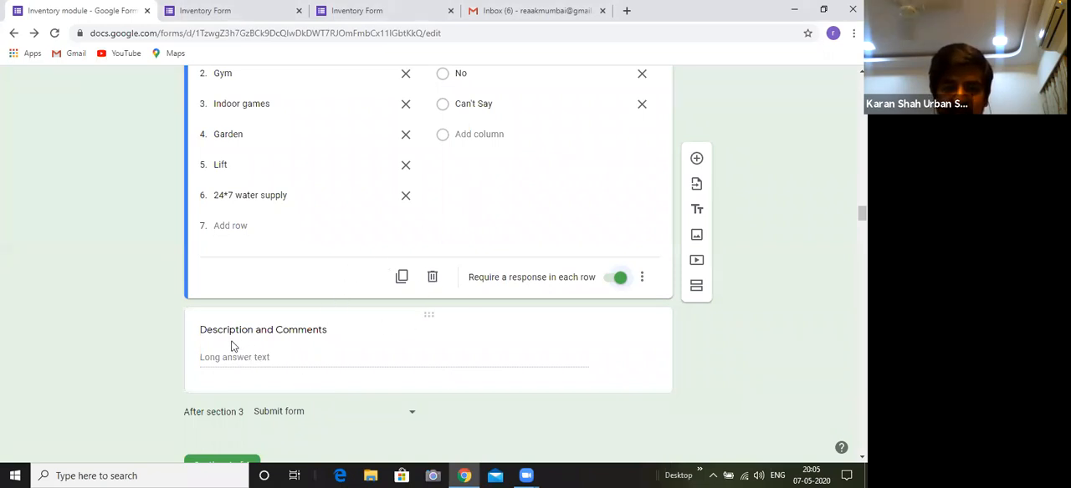
{"action": "left_click", "coordinate": [309, 353]}
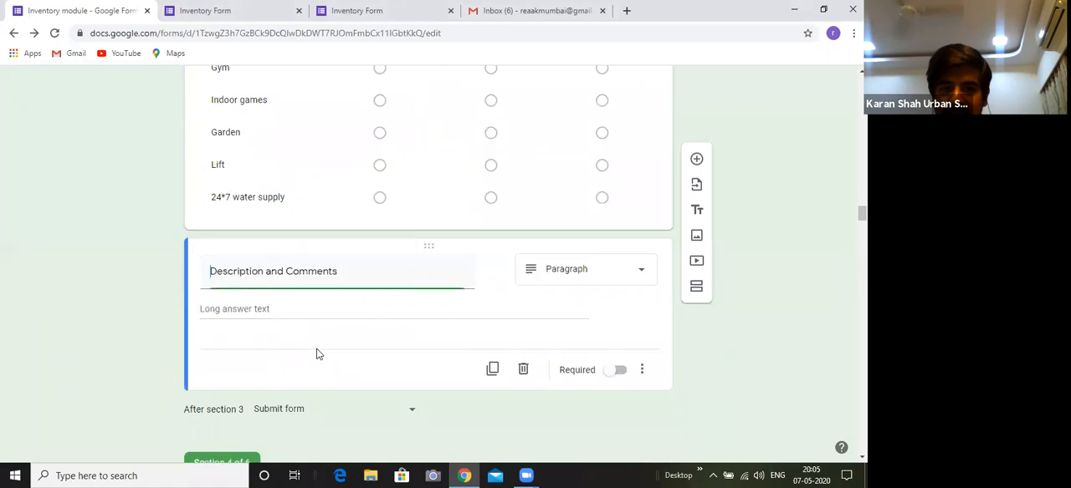
{"action": "left_click", "coordinate": [604, 277]}
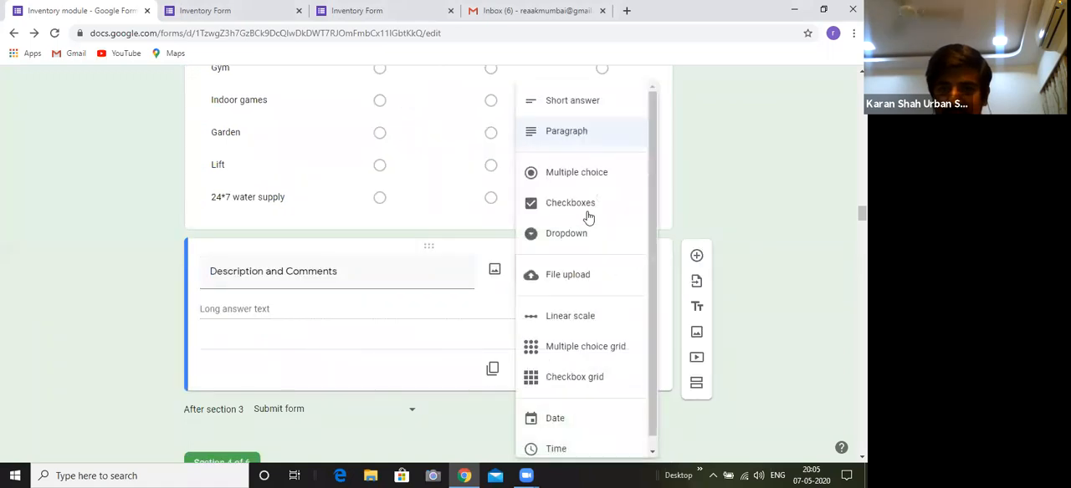
{"action": "left_click", "coordinate": [434, 343]}
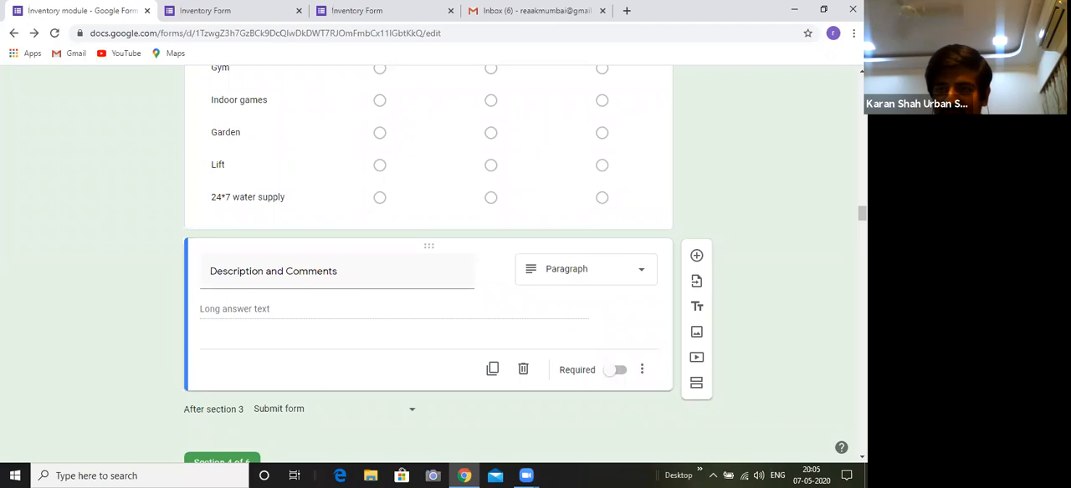
Return to the "Property Type ?" question in the first section and open it for editing
{"action": "scroll", "coordinate": [448, 264], "scroll_direction": "up", "scroll_amount": 1}
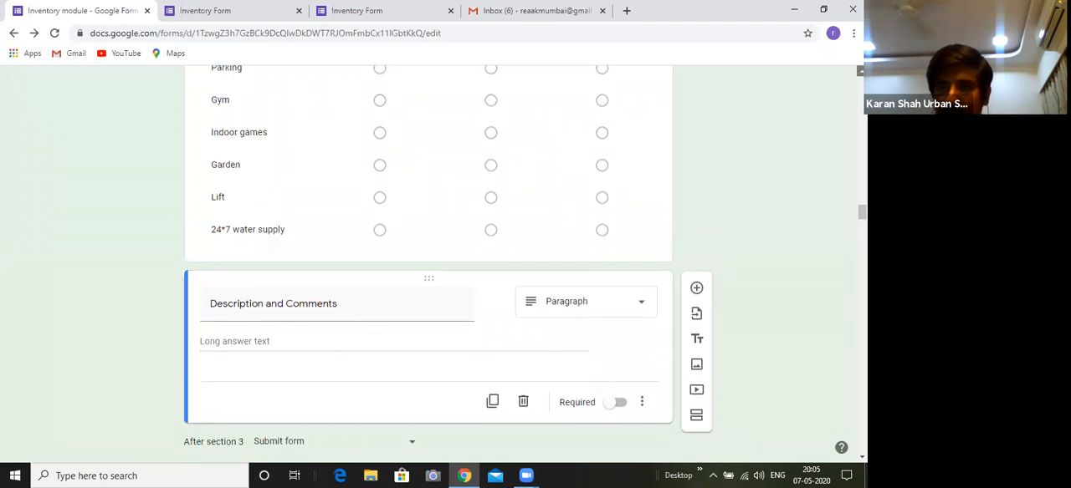
{"action": "scroll", "coordinate": [425, 91], "scroll_direction": "up", "scroll_amount": 1}
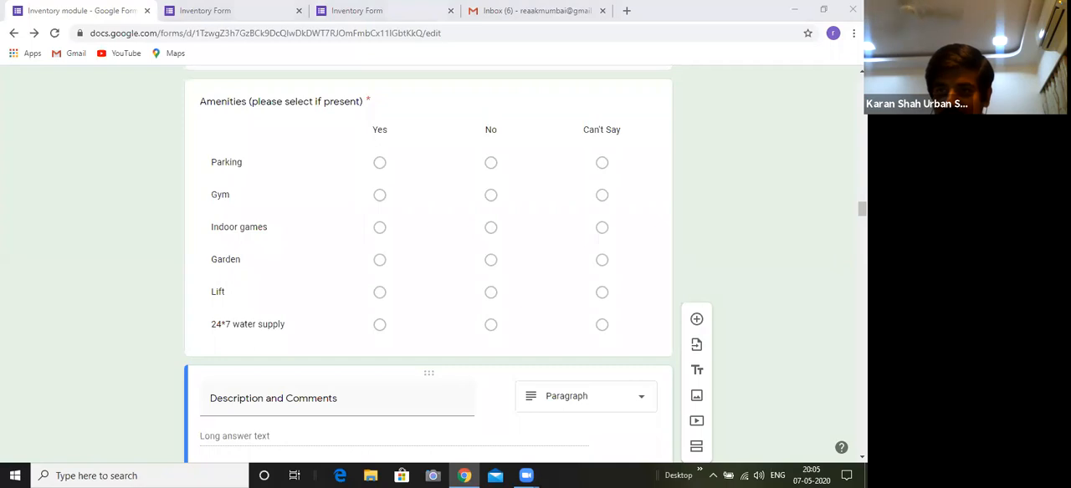
{"action": "scroll", "coordinate": [428, 251], "scroll_direction": "up", "scroll_amount": 4}
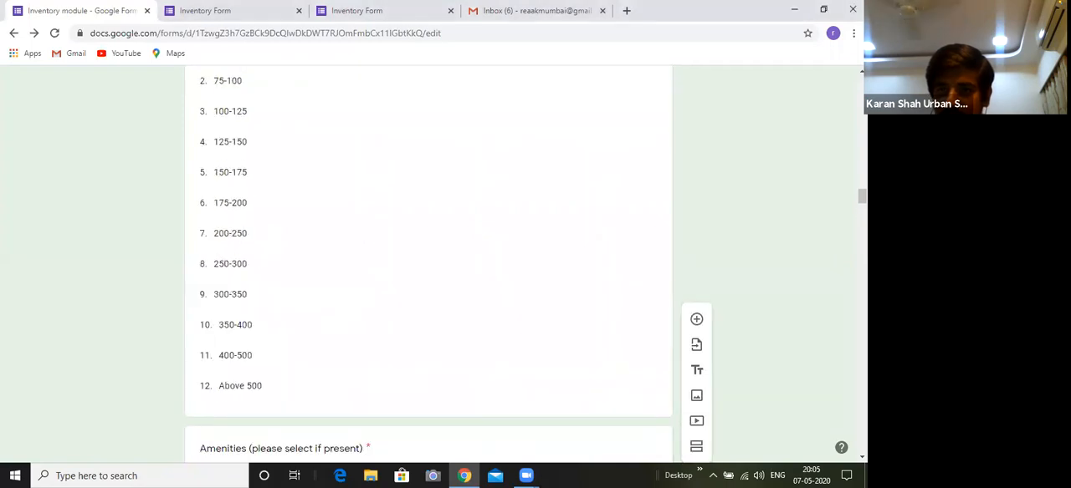
{"action": "scroll", "coordinate": [429, 251], "scroll_direction": "up", "scroll_amount": 4}
{"action": "scroll", "coordinate": [428, 264], "scroll_direction": "up", "scroll_amount": 15}
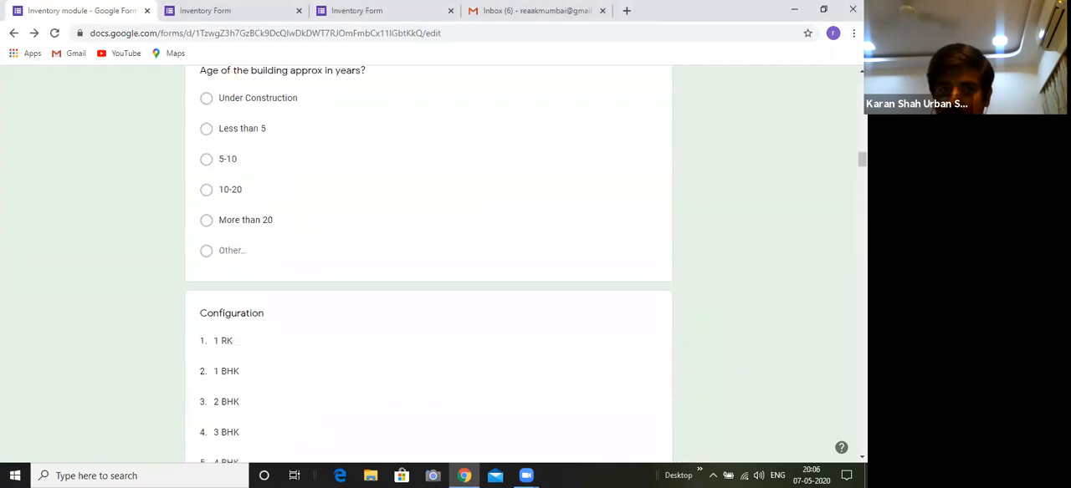
{"action": "scroll", "coordinate": [561, 394], "scroll_direction": "up", "scroll_amount": 4}
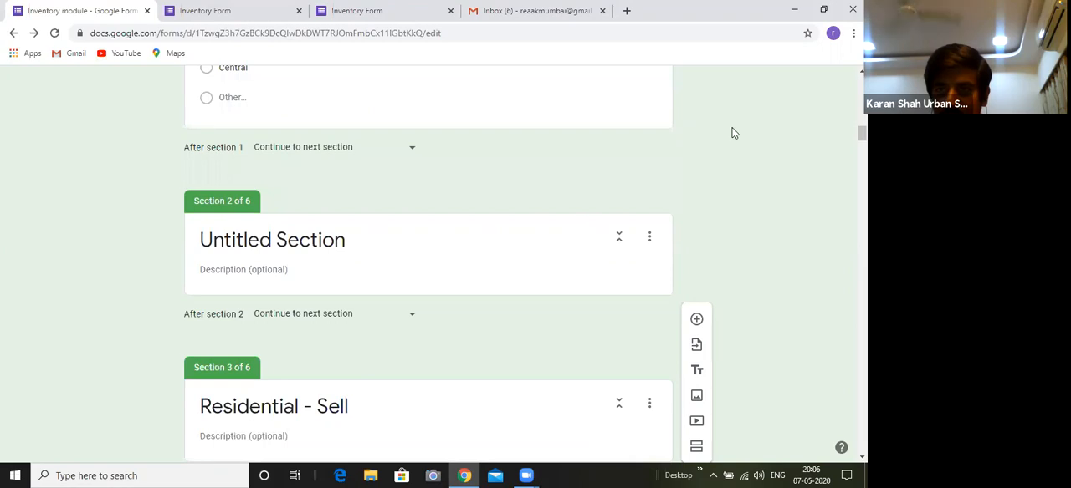
{"action": "scroll", "coordinate": [429, 260], "scroll_direction": "up", "scroll_amount": 8}
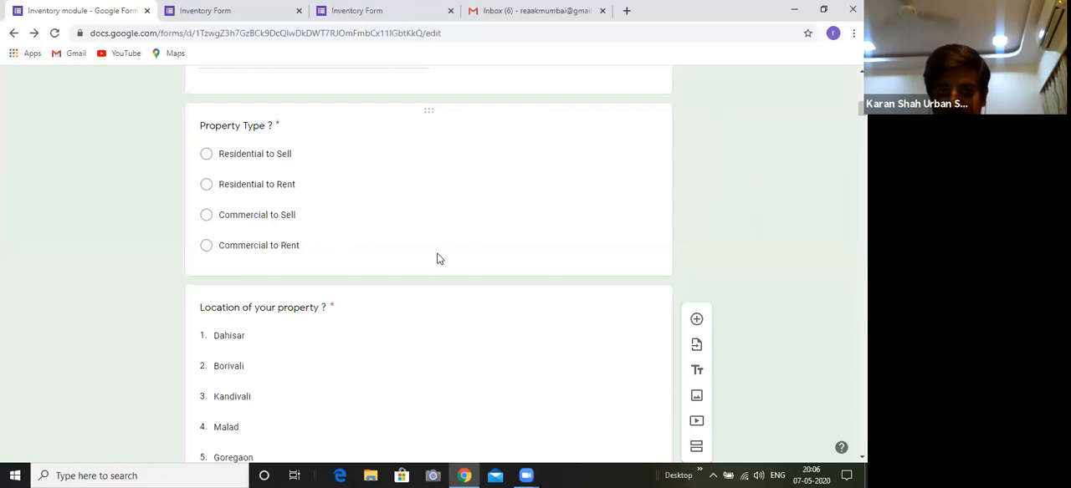
{"action": "left_click", "coordinate": [444, 259]}
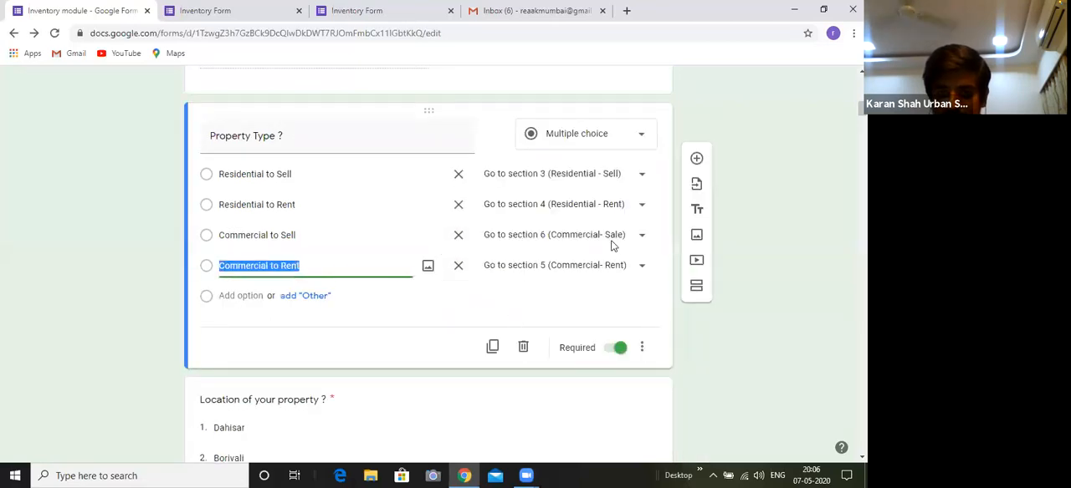
Examine the answer-based section branching of "Property Type ?" and keep "Residential to Sell" going to section 3 (Residential - Sell)
{"action": "left_click", "coordinate": [641, 350]}
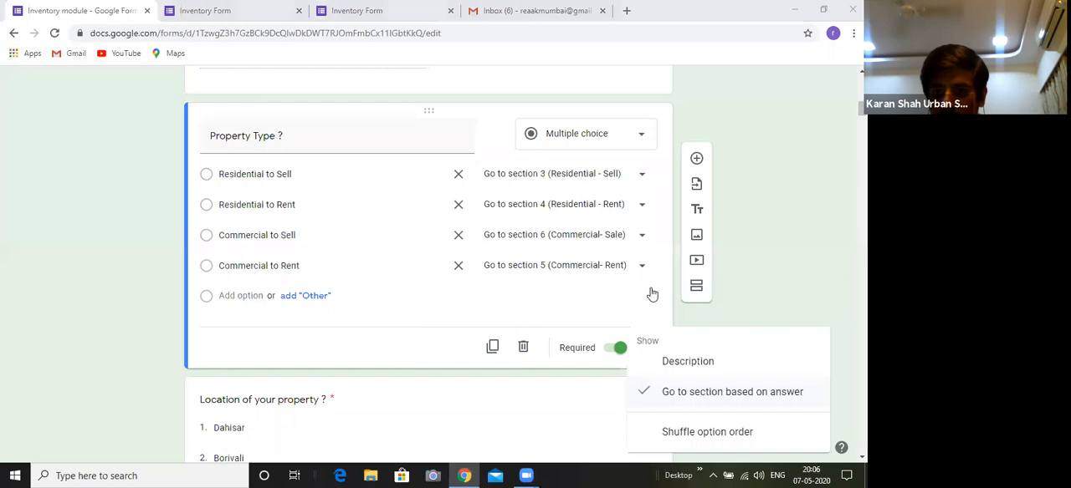
{"action": "left_click", "coordinate": [572, 316]}
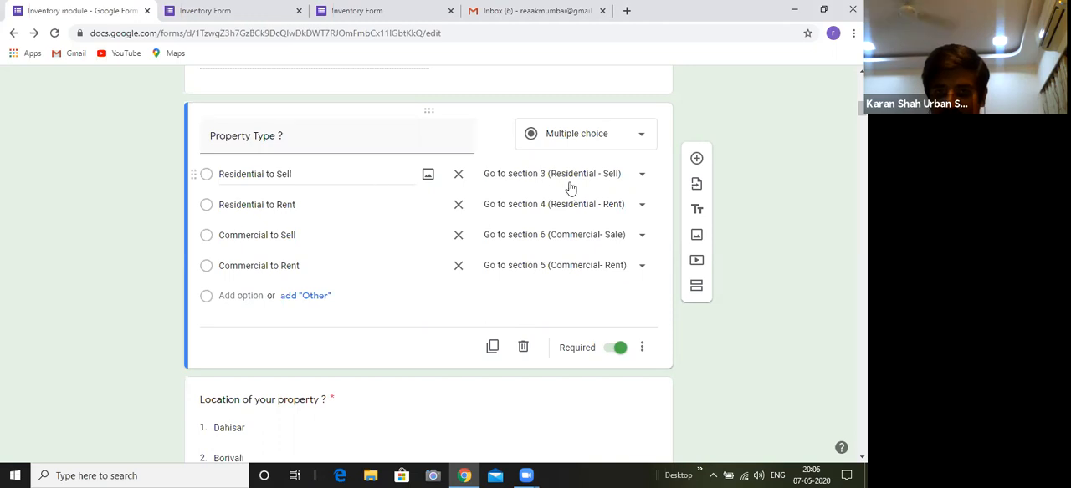
{"action": "left_click", "coordinate": [642, 178]}
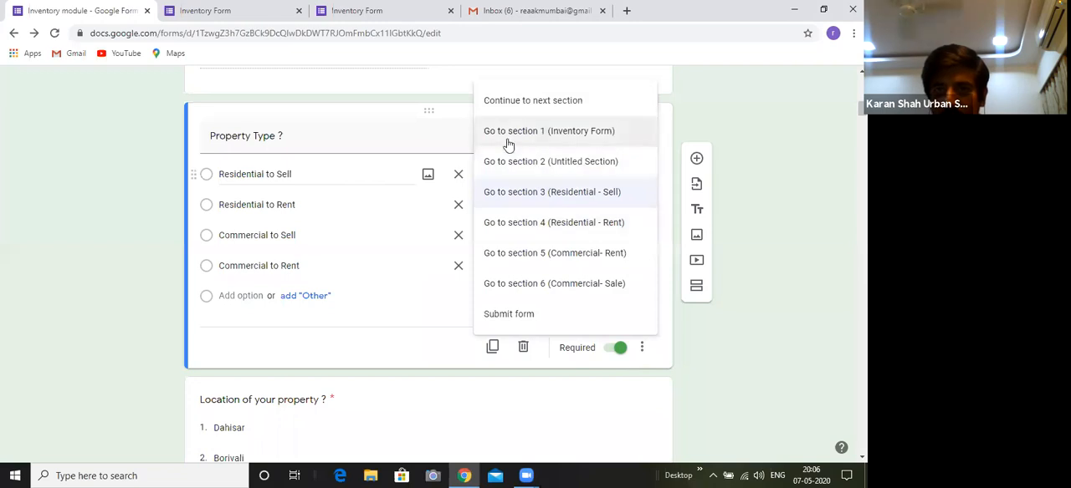
{"action": "left_click", "coordinate": [552, 194]}
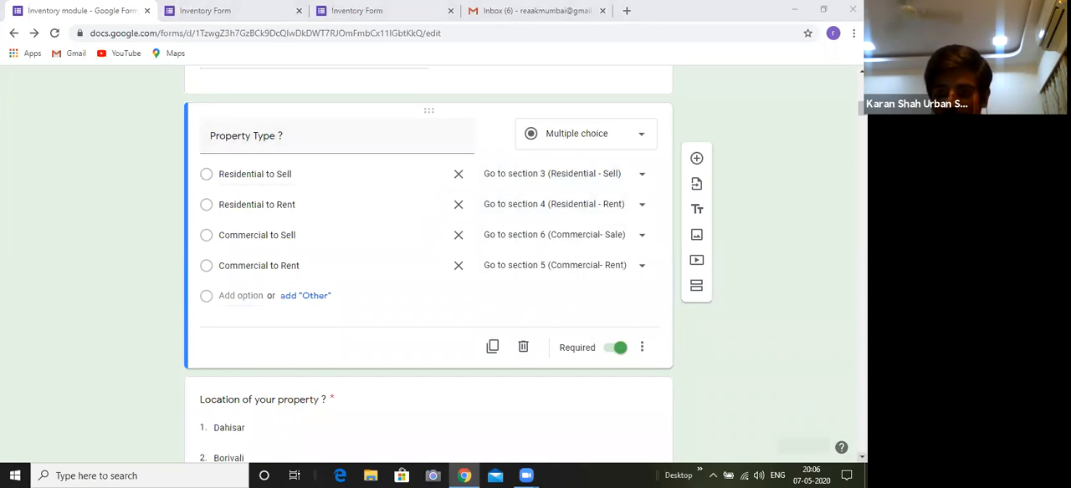
Go back to the "Residential - Sell" section and look over its questions from "Building name" to the building age
{"action": "scroll", "coordinate": [807, 414], "scroll_direction": "down", "scroll_amount": 2}
{"action": "scroll", "coordinate": [807, 414], "scroll_direction": "down", "scroll_amount": 3}
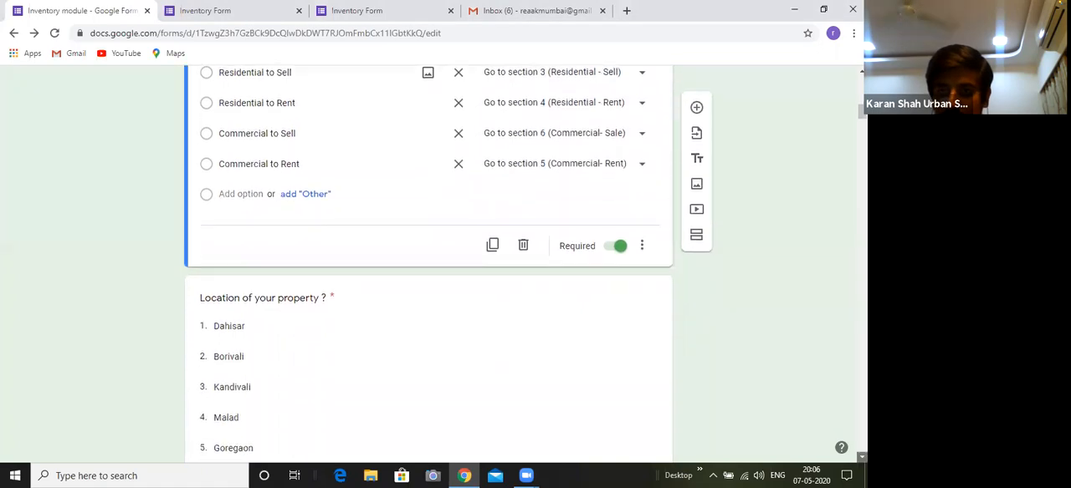
{"action": "scroll", "coordinate": [807, 414], "scroll_direction": "down", "scroll_amount": 10}
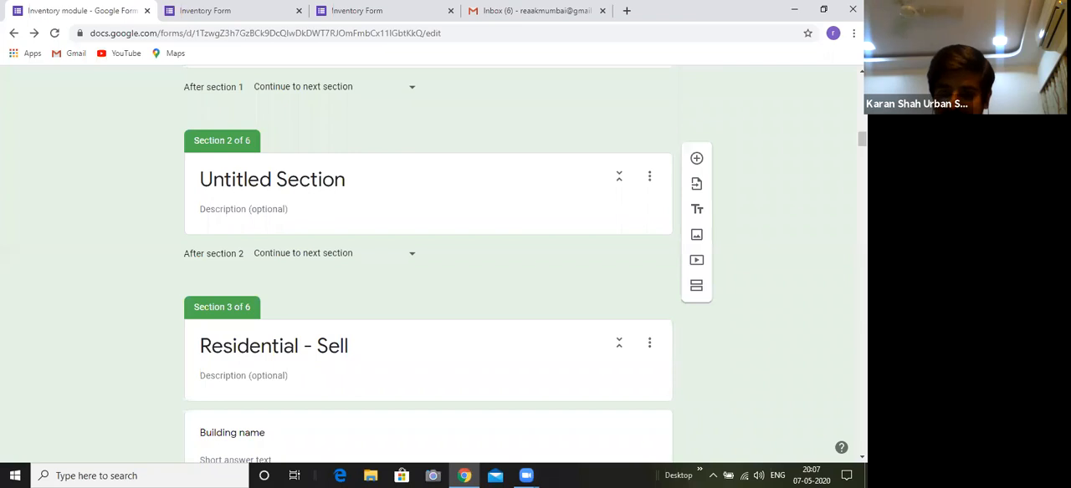
{"action": "scroll", "coordinate": [429, 268], "scroll_direction": "down", "scroll_amount": 8}
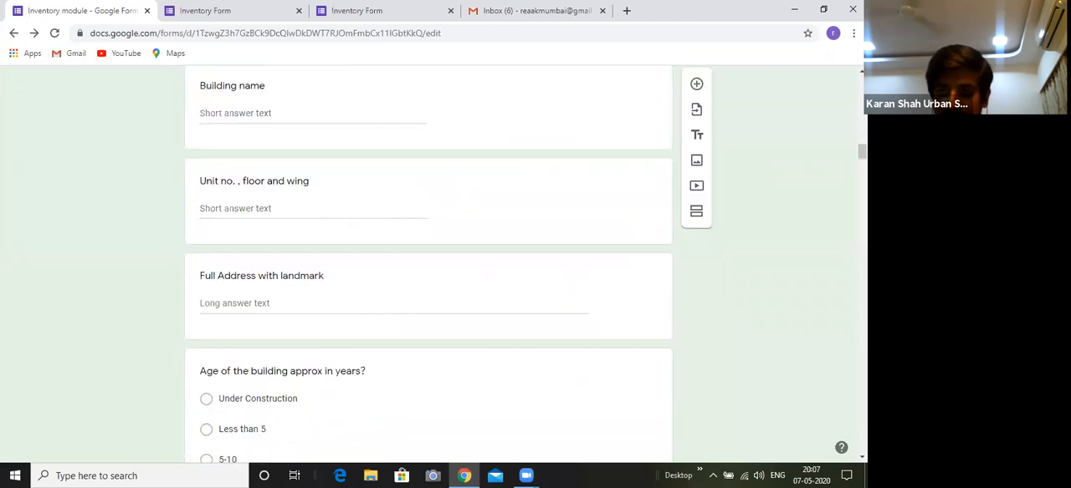
Go to the end of the "Residential - Sell" section and view the available destinations after section 3 without changing the setting
{"action": "scroll", "coordinate": [429, 267], "scroll_direction": "up", "scroll_amount": 7}
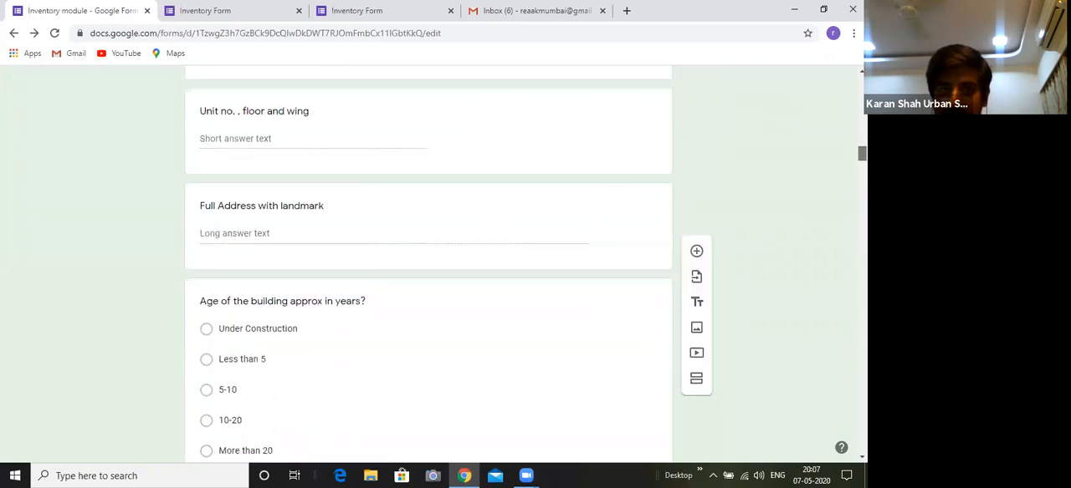
{"action": "scroll", "coordinate": [428, 268], "scroll_direction": "down", "scroll_amount": 15}
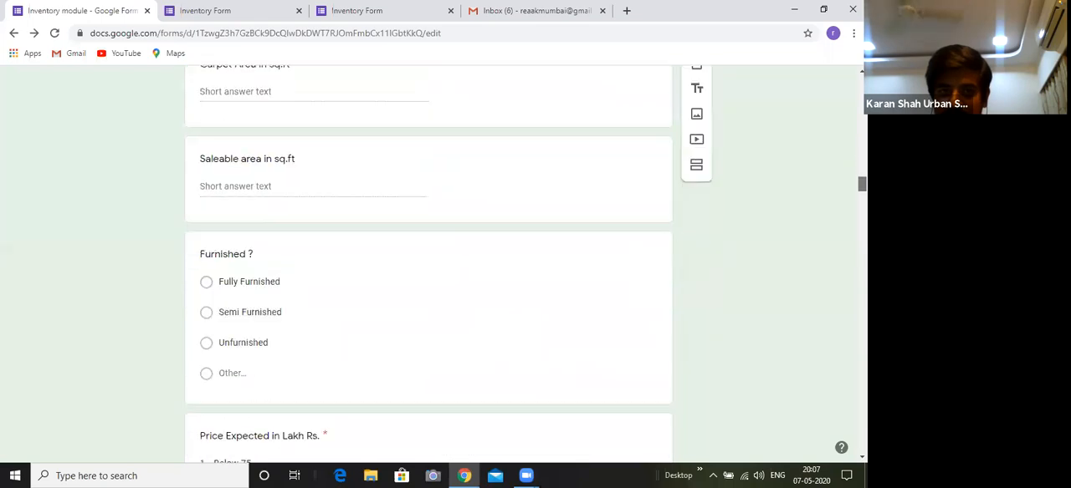
{"action": "scroll", "coordinate": [536, 210], "scroll_direction": "down", "scroll_amount": 3}
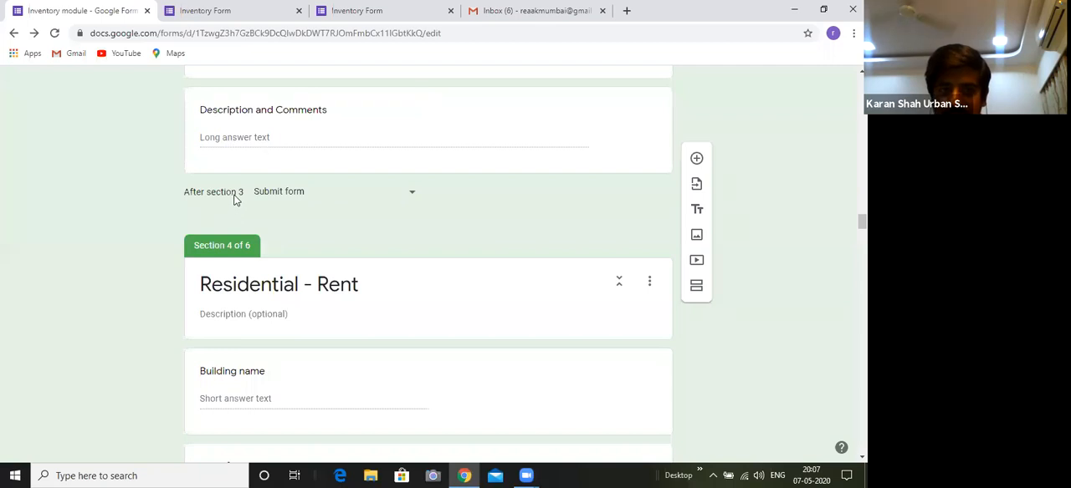
{"action": "left_click", "coordinate": [306, 194]}
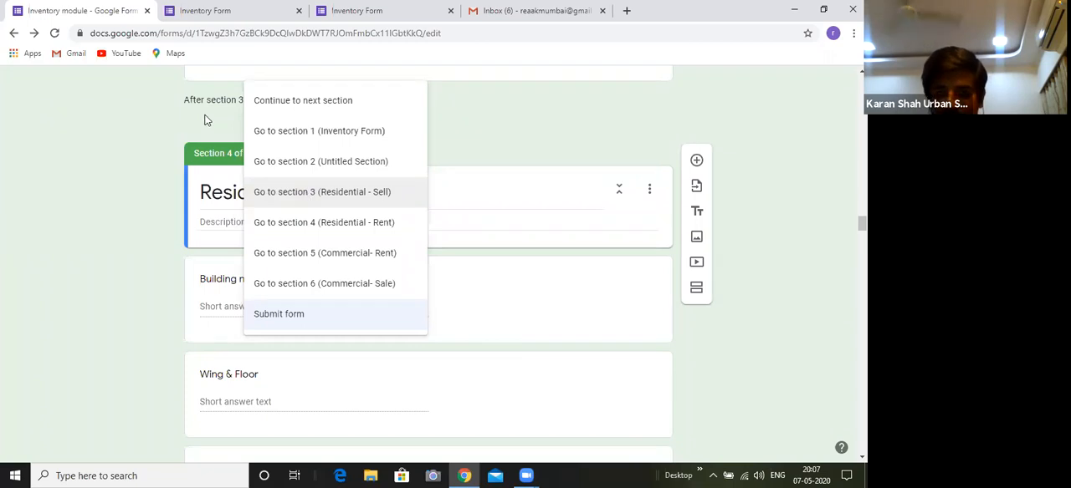
{"action": "key", "text": "Up"}
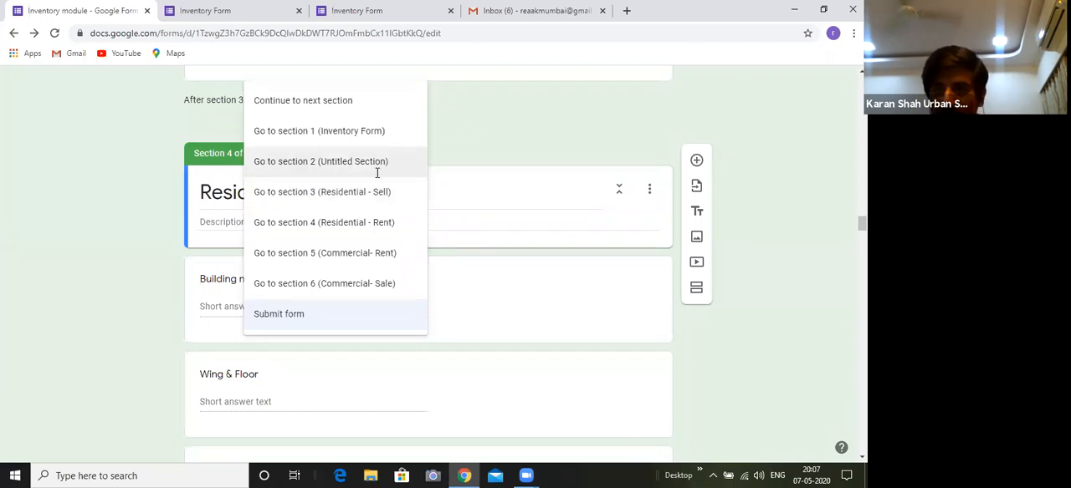
{"action": "left_click", "coordinate": [527, 208]}
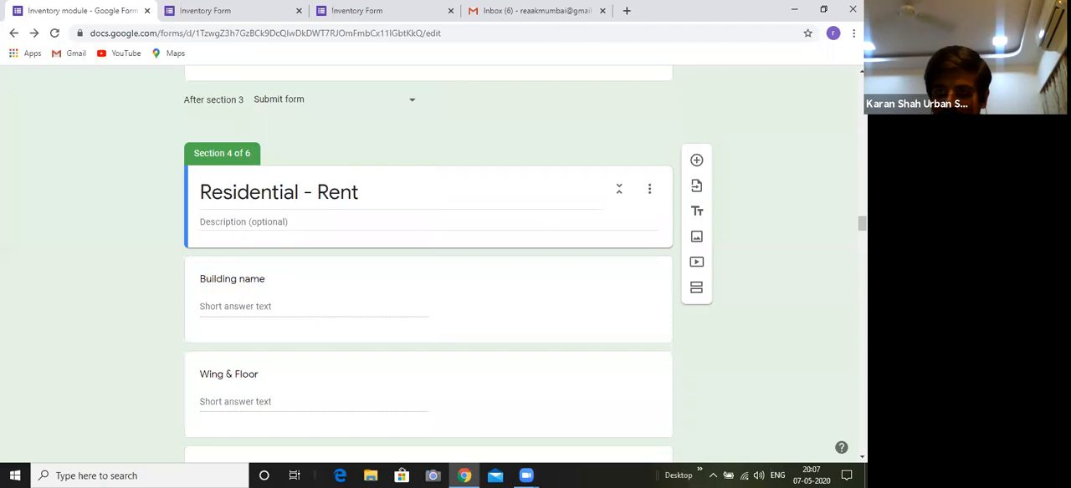
Keep "Submit form" as the destination after section 3
{"action": "scroll", "coordinate": [428, 251], "scroll_direction": "up", "scroll_amount": 2}
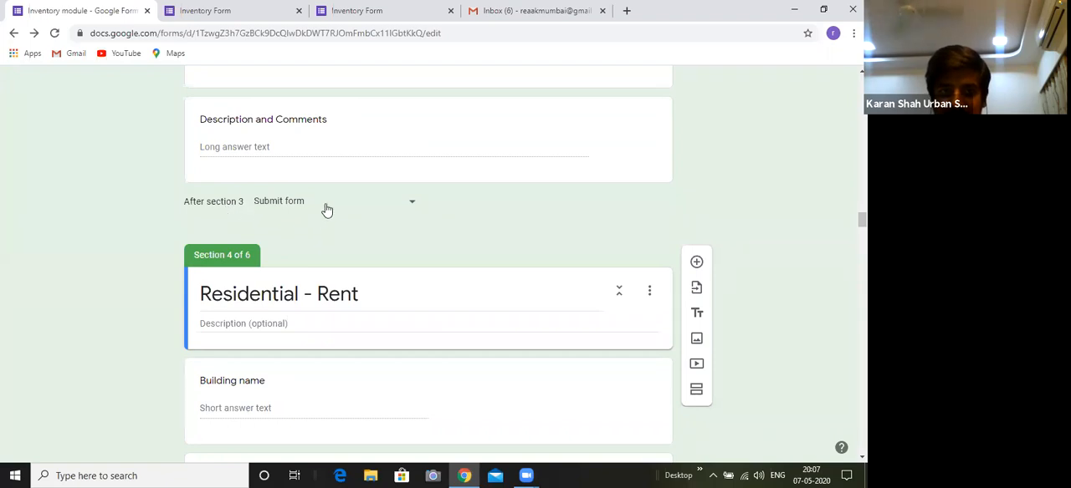
{"action": "left_click", "coordinate": [418, 219]}
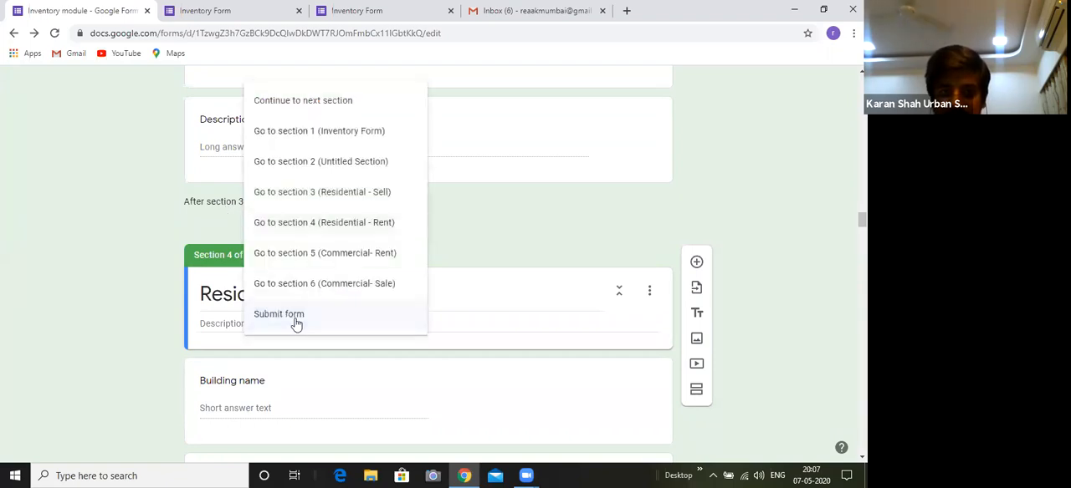
{"action": "left_click", "coordinate": [294, 323]}
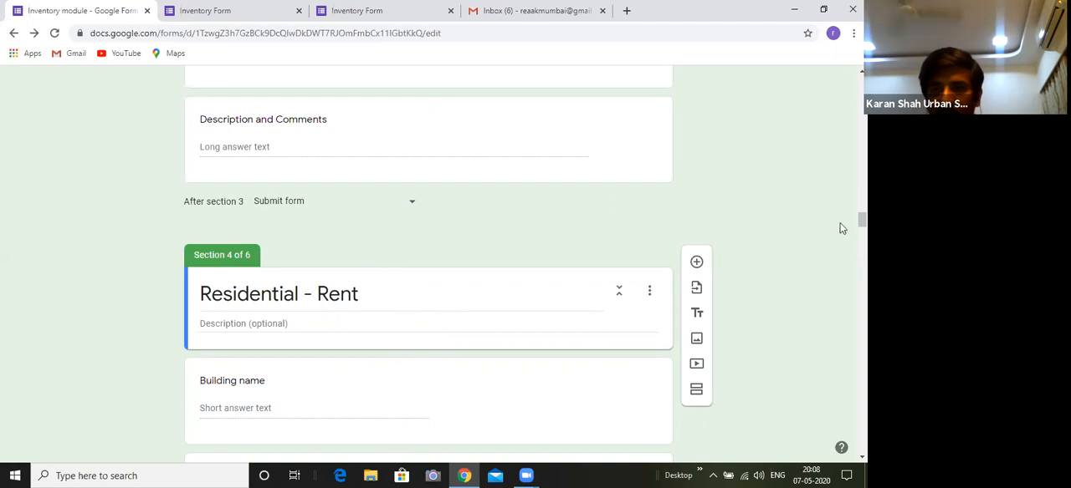
Look over the "Residential - Sell" section down to its end and reselect "Submit form" as its destination
{"action": "scroll", "coordinate": [429, 264], "scroll_direction": "up", "scroll_amount": 15}
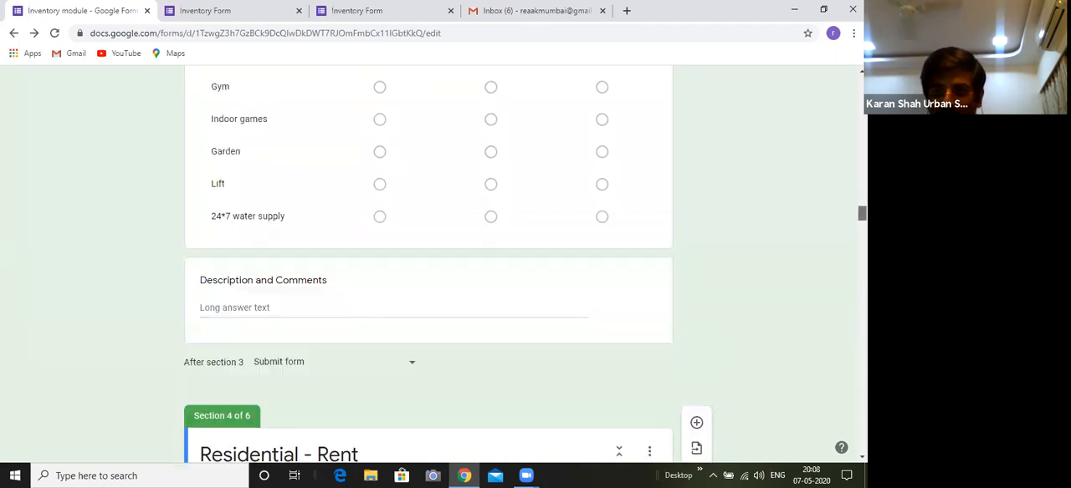
{"action": "scroll", "coordinate": [428, 264], "scroll_direction": "up", "scroll_amount": 3}
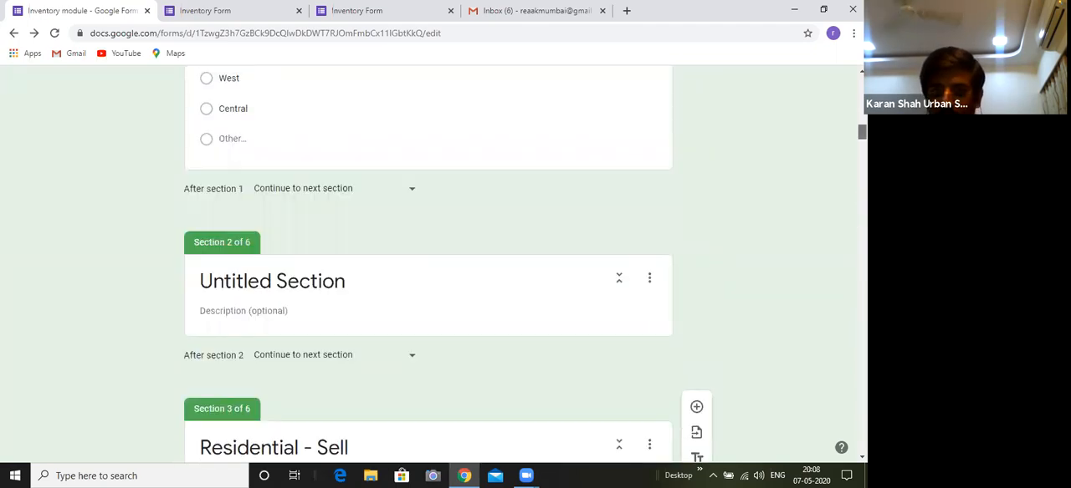
{"action": "scroll", "coordinate": [429, 264], "scroll_direction": "down", "scroll_amount": 2}
{"action": "scroll", "coordinate": [428, 265], "scroll_direction": "down", "scroll_amount": 15}
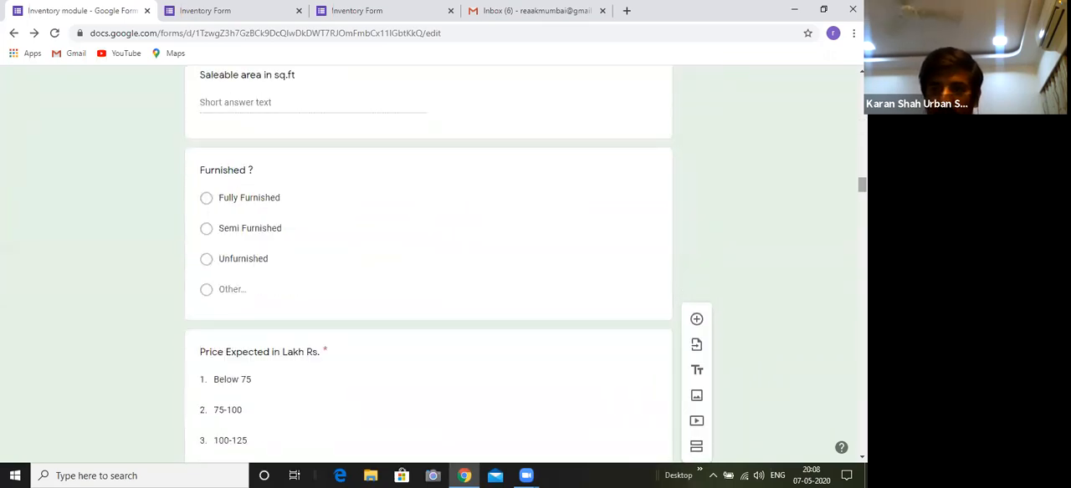
{"action": "scroll", "coordinate": [428, 265], "scroll_direction": "down", "scroll_amount": 6}
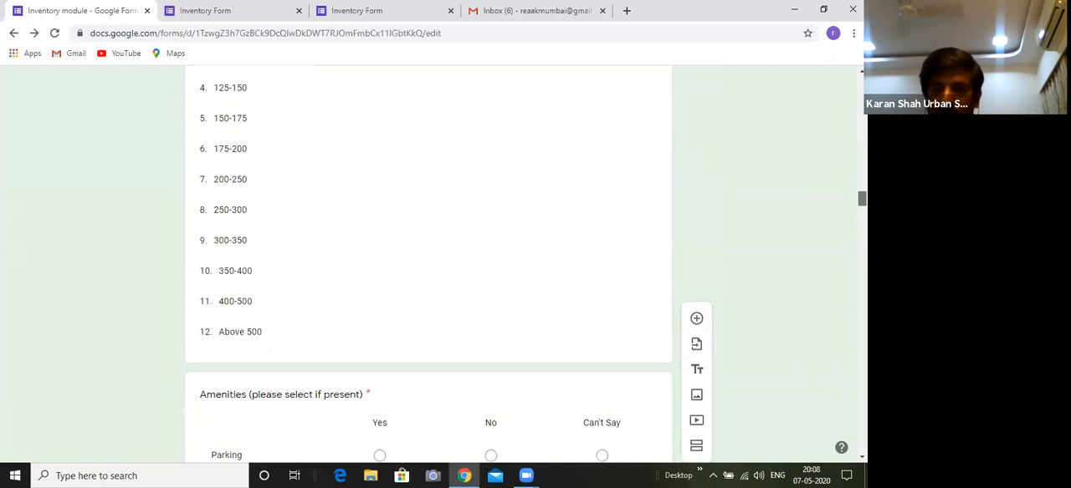
{"action": "scroll", "coordinate": [514, 205], "scroll_direction": "down", "scroll_amount": 6}
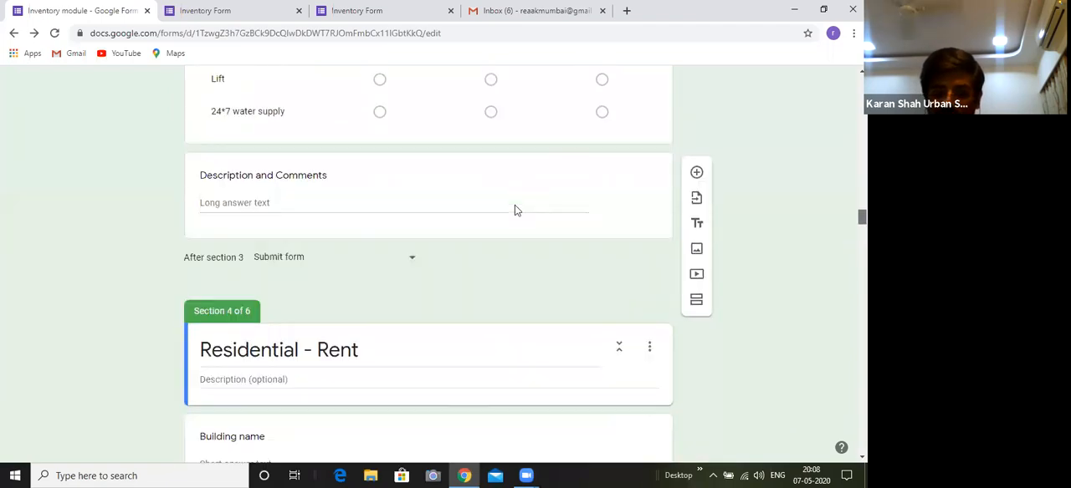
{"action": "left_click", "coordinate": [388, 193]}
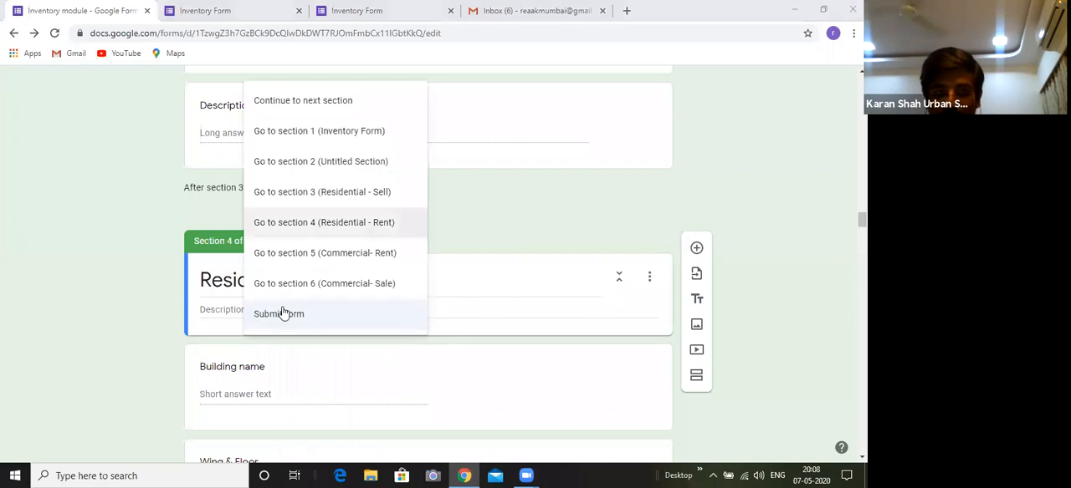
{"action": "left_click", "coordinate": [334, 314]}
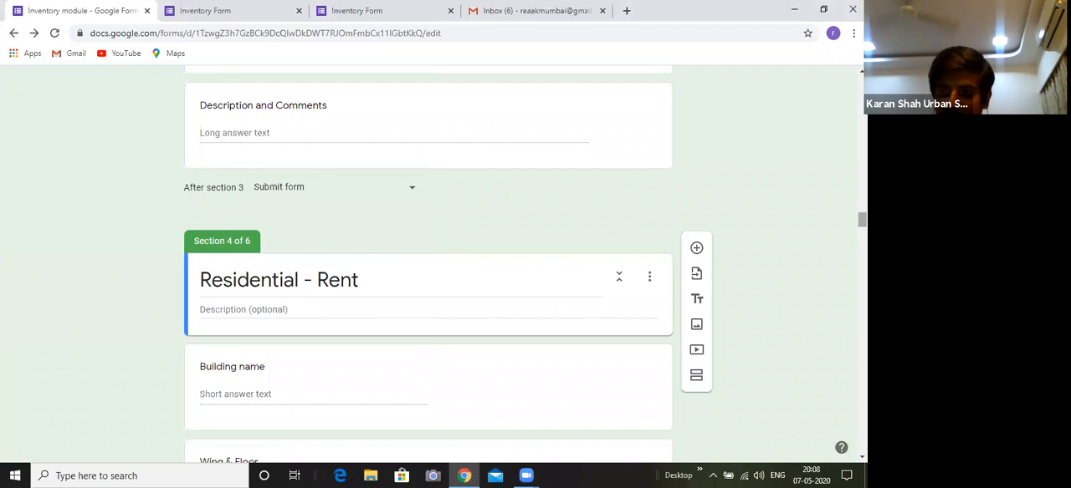
Look back through the "Residential - Sell" questions to the start of the form and locate the "Property Type ?" question
{"action": "scroll", "coordinate": [428, 265], "scroll_direction": "up", "scroll_amount": 4}
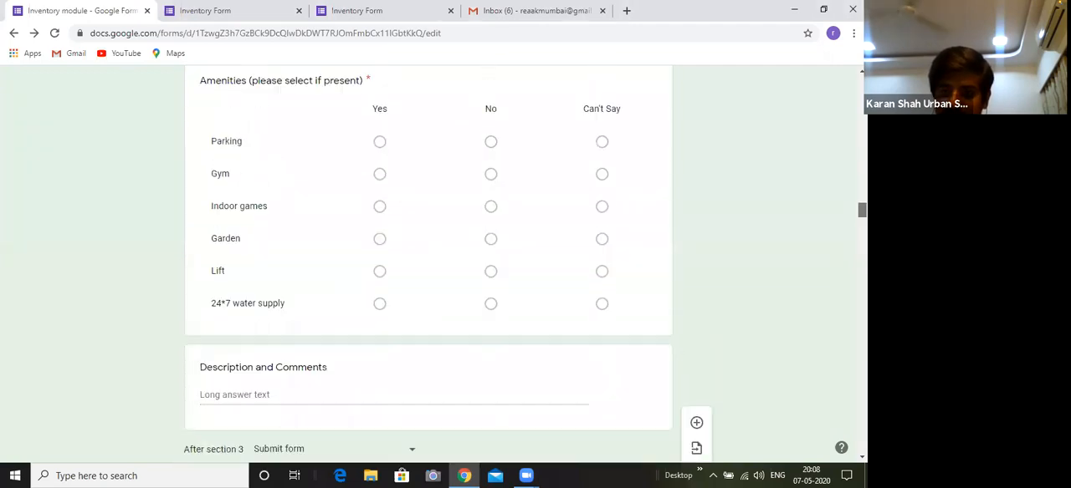
{"action": "scroll", "coordinate": [428, 265], "scroll_direction": "up", "scroll_amount": 12}
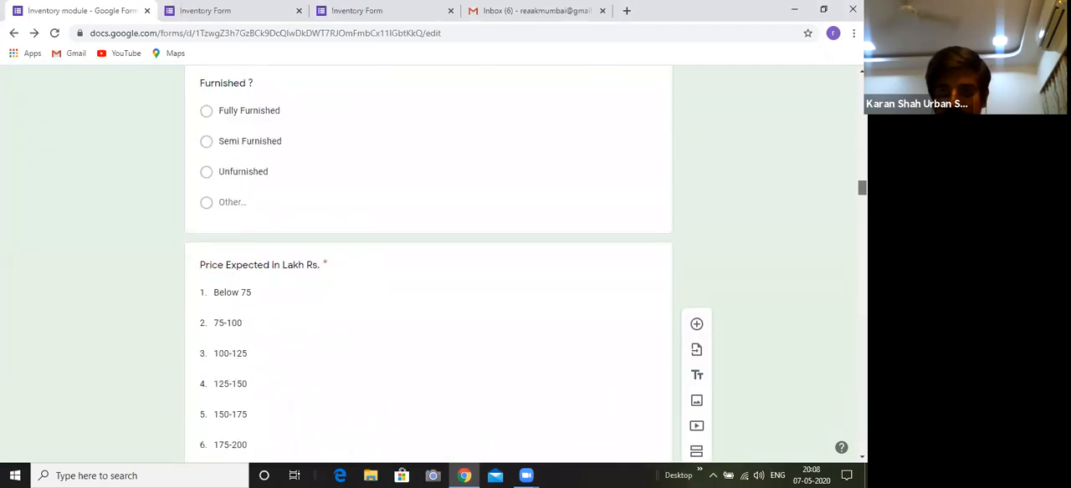
{"action": "scroll", "coordinate": [428, 265], "scroll_direction": "up", "scroll_amount": 15}
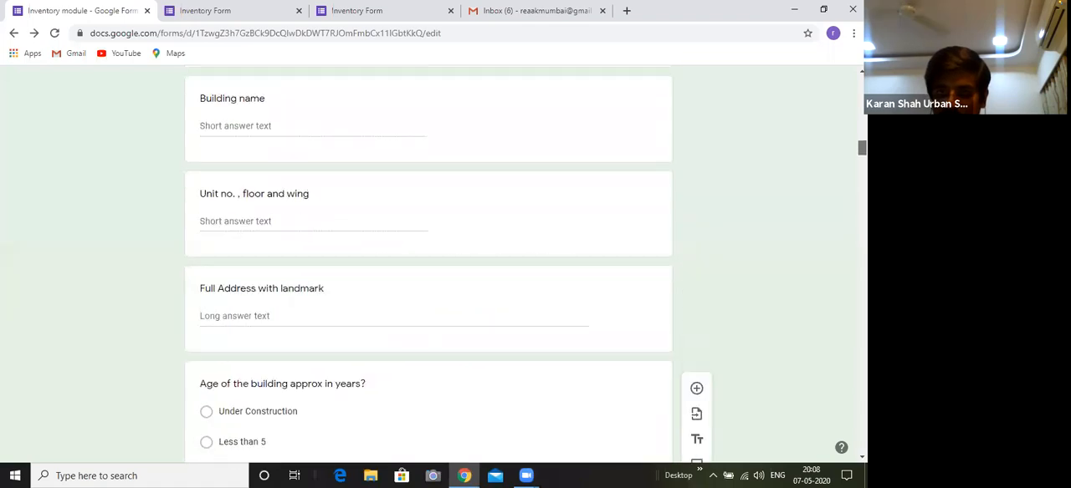
{"action": "scroll", "coordinate": [428, 265], "scroll_direction": "up", "scroll_amount": 15}
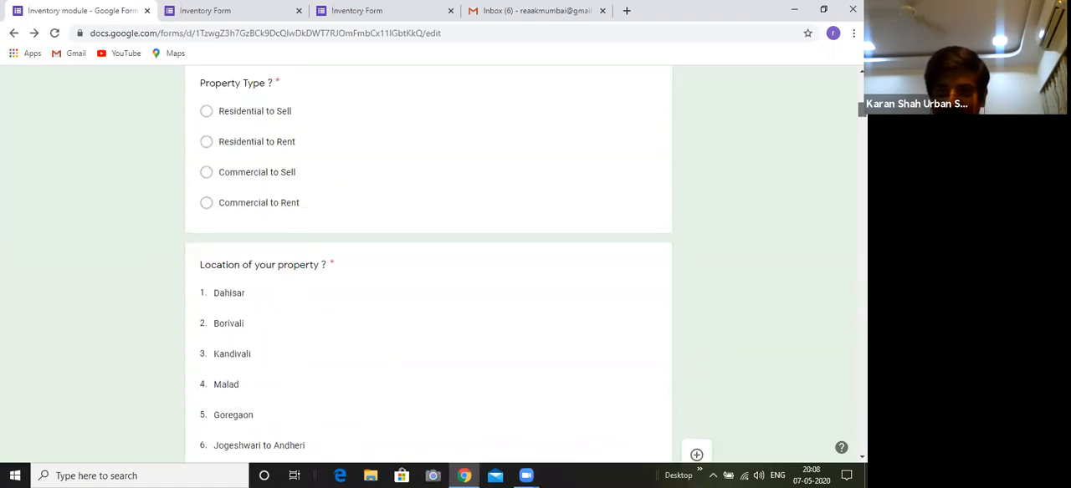
{"action": "scroll", "coordinate": [428, 265], "scroll_direction": "up", "scroll_amount": 10}
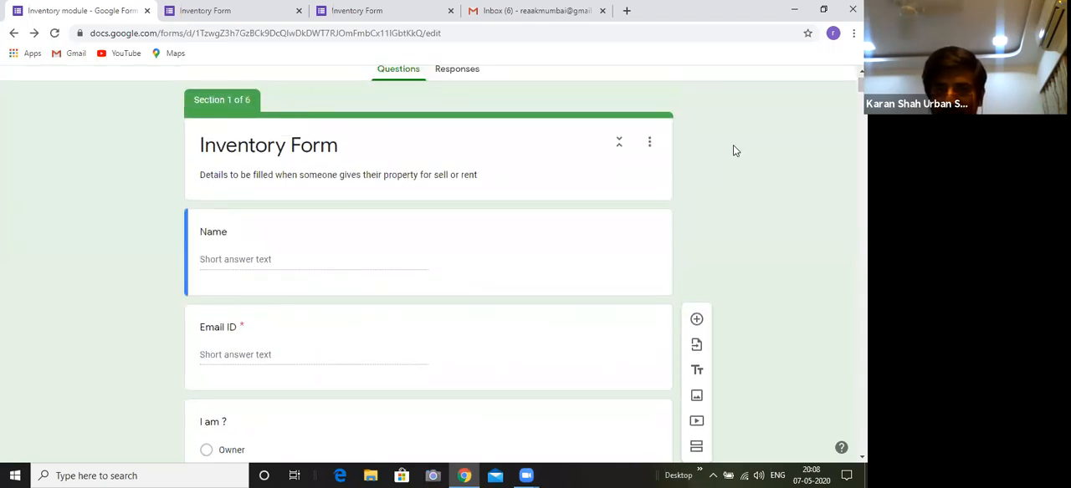
{"action": "scroll", "coordinate": [428, 265], "scroll_direction": "down", "scroll_amount": 4}
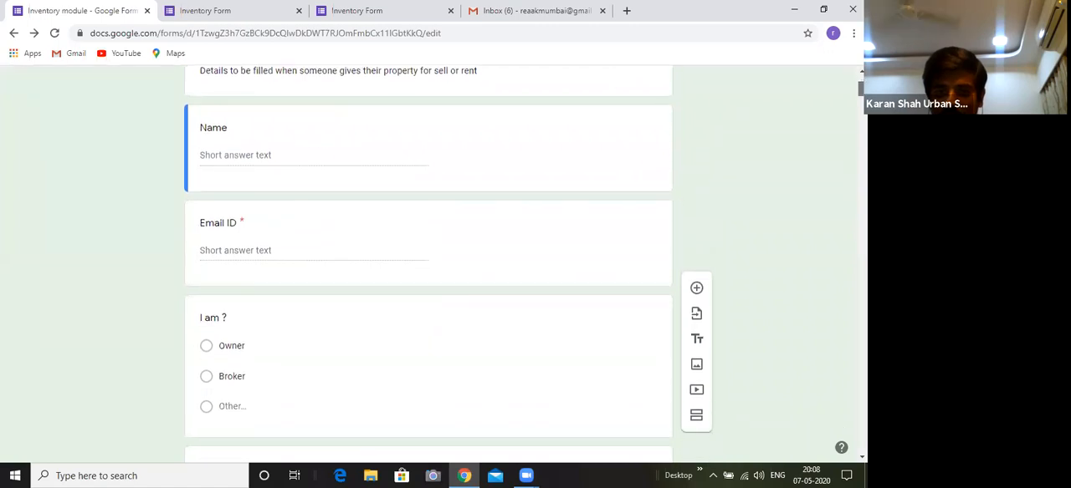
{"action": "scroll", "coordinate": [428, 265], "scroll_direction": "down", "scroll_amount": 4}
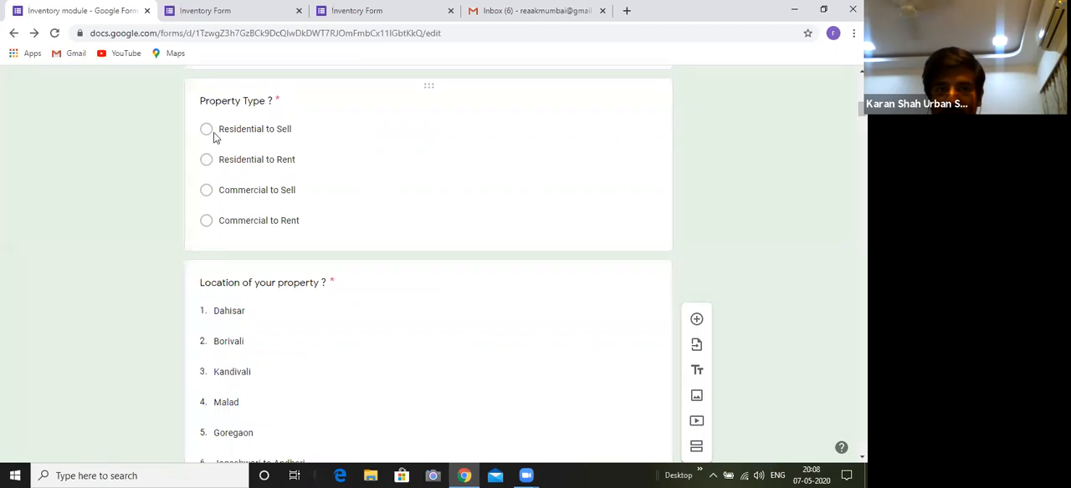
Check "Go to section based on answer" for "Property Type ?" and keep "Residential to Sell" going to section 3 (Residential - Sell)
{"action": "left_click", "coordinate": [454, 203]}
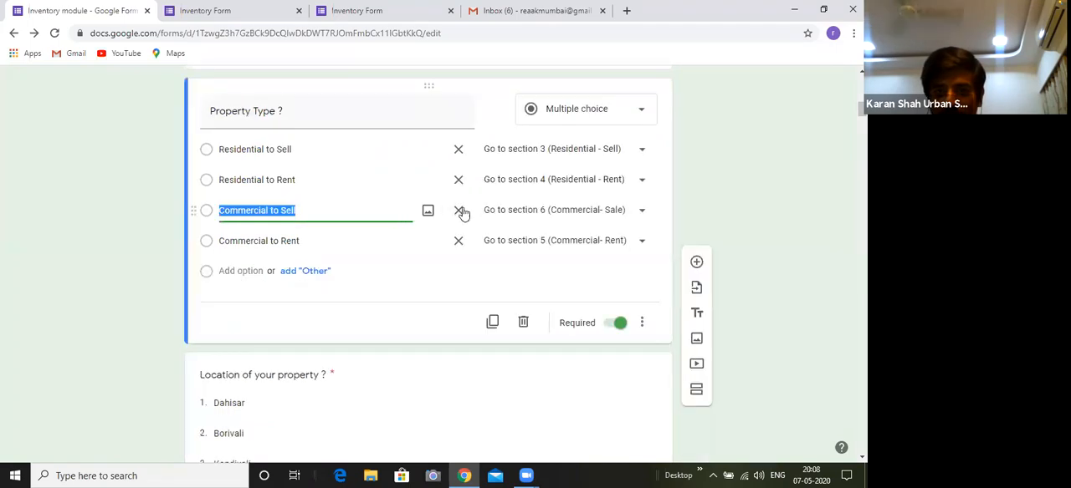
{"action": "left_click", "coordinate": [642, 325]}
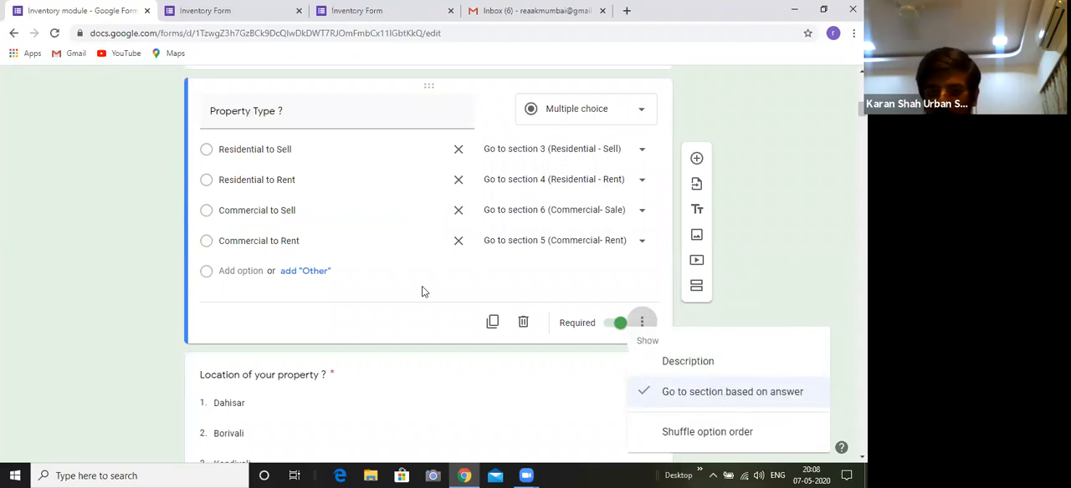
{"action": "left_click", "coordinate": [454, 323]}
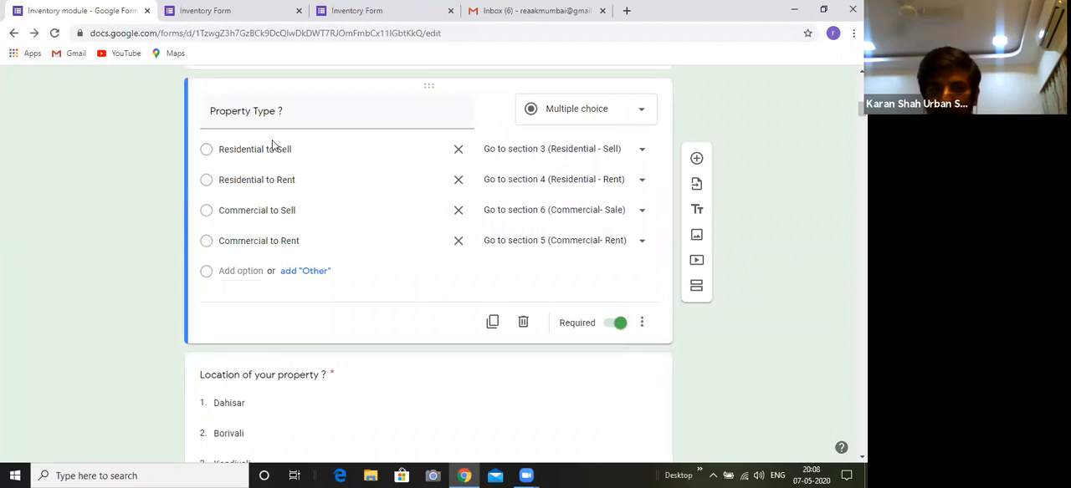
{"action": "left_click", "coordinate": [642, 154]}
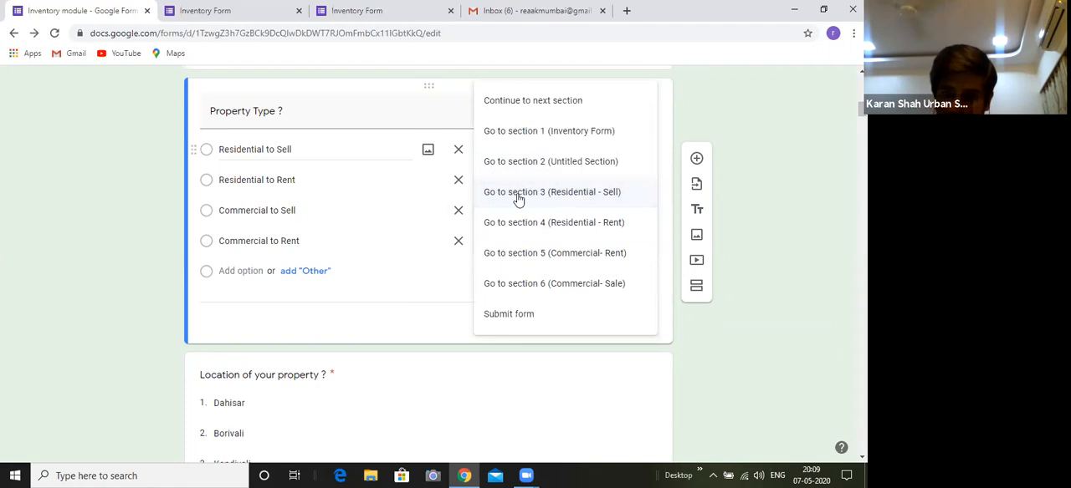
{"action": "left_click", "coordinate": [576, 196]}
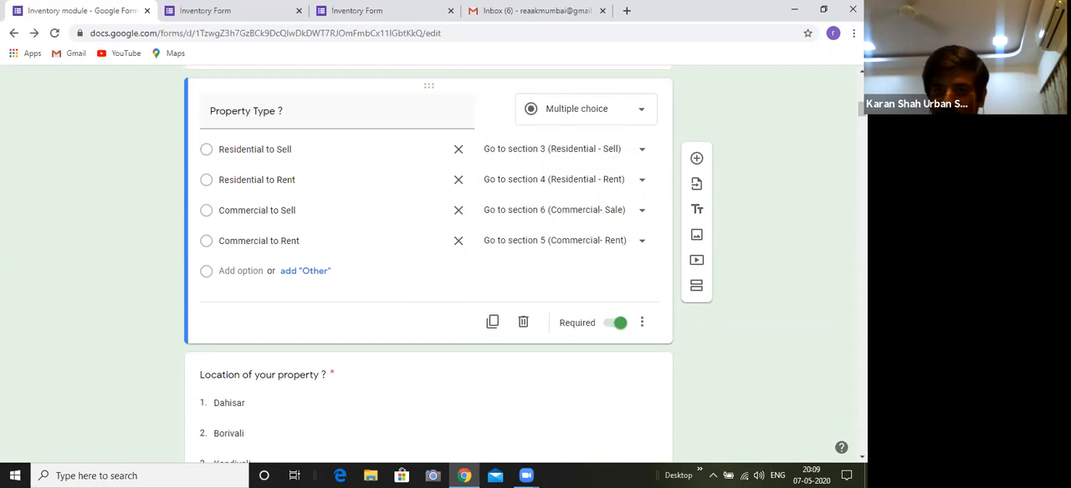
Return to the end of the "Residential - Sell" section and keep it going to "Submit form"
{"action": "left_click_drag", "start_coordinate": [861, 110], "coordinate": [862, 220]}
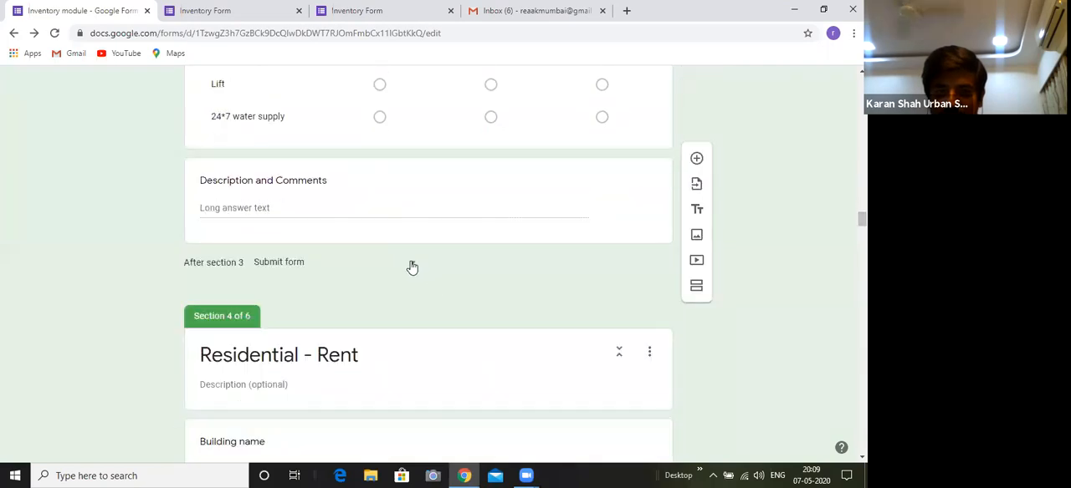
{"action": "left_click", "coordinate": [411, 267]}
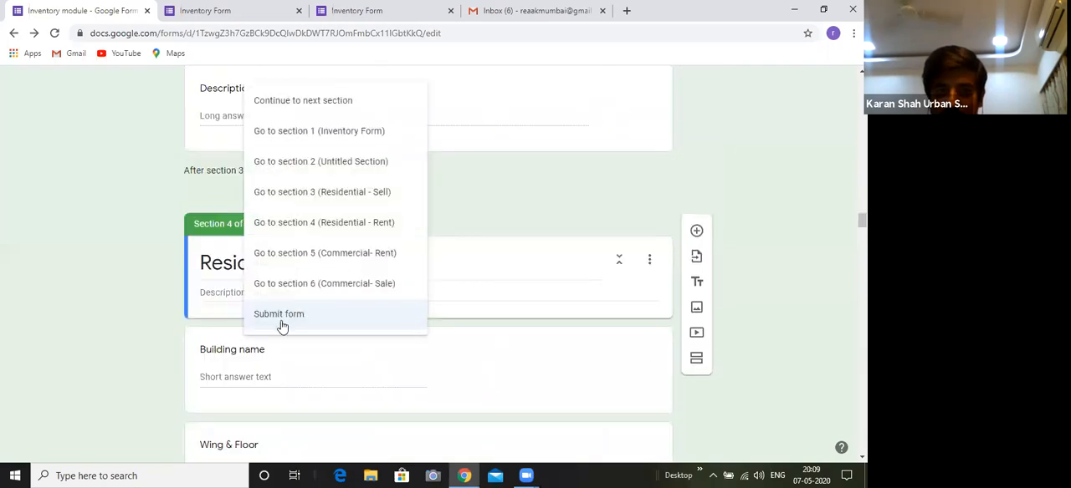
{"action": "left_click", "coordinate": [282, 325]}
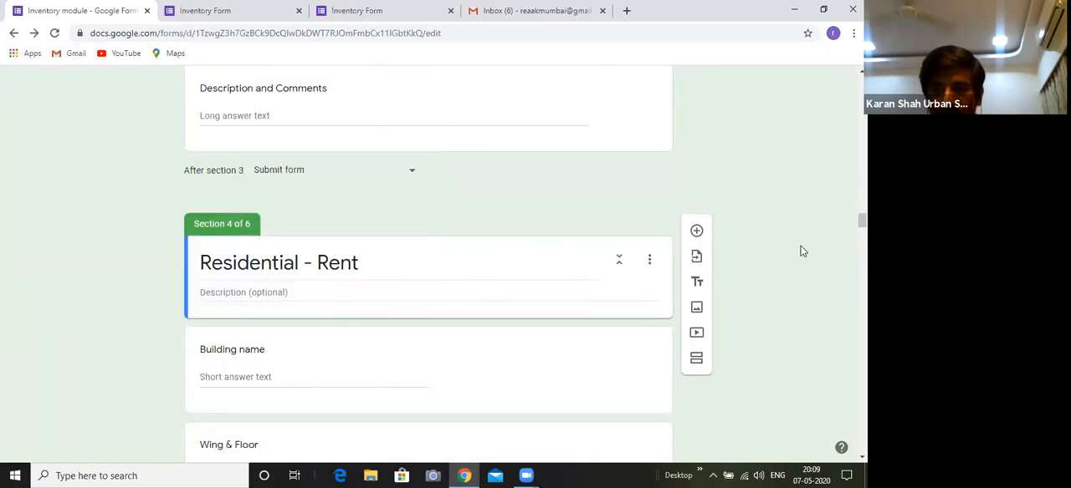
Review the form from its first section down to the "Configuration" question in "Residential - Sell"
{"action": "left_click_drag", "start_coordinate": [862, 219], "coordinate": [861, 81]}
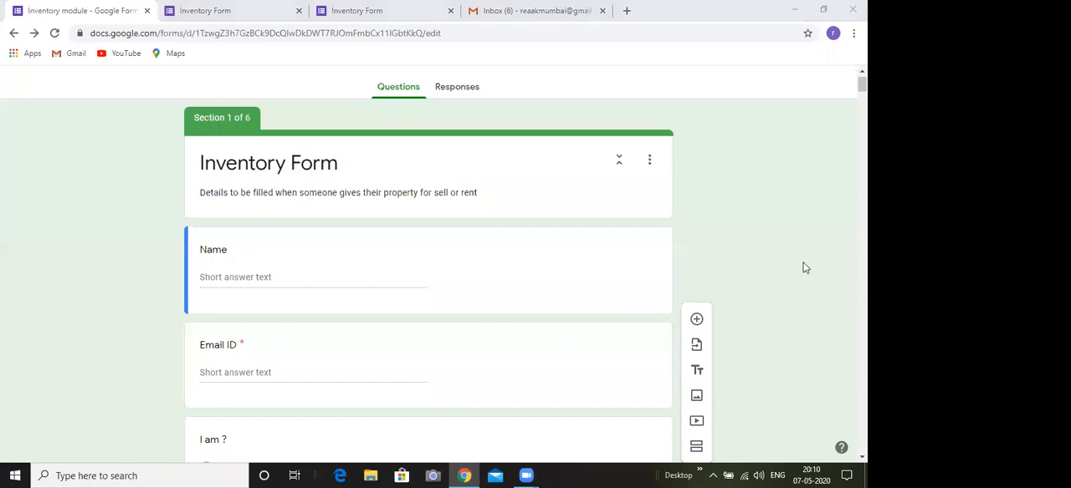
{"action": "scroll", "coordinate": [803, 266], "scroll_direction": "down", "scroll_amount": 4}
{"action": "scroll", "coordinate": [428, 266], "scroll_direction": "down", "scroll_amount": 8}
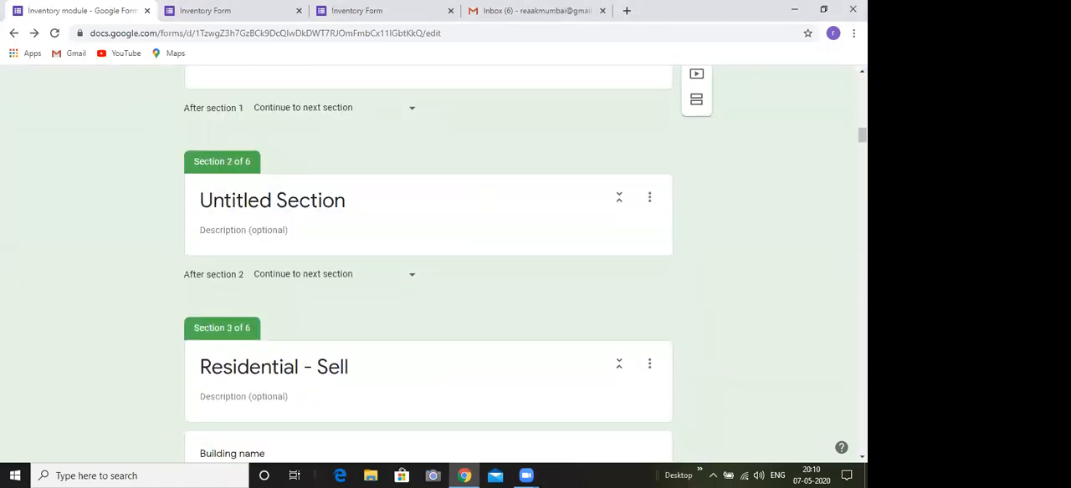
{"action": "scroll", "coordinate": [428, 263], "scroll_direction": "down", "scroll_amount": 4}
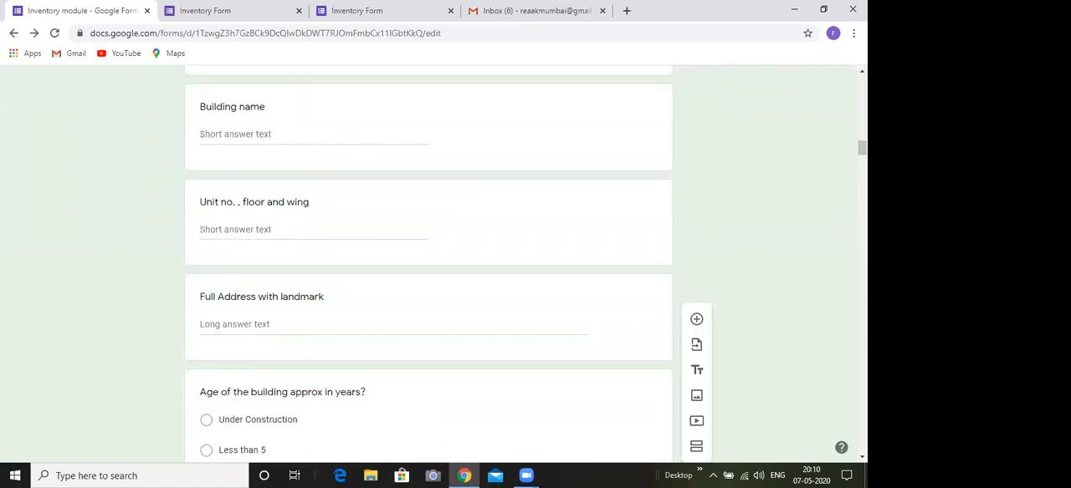
{"action": "scroll", "coordinate": [594, 276], "scroll_direction": "down", "scroll_amount": 4}
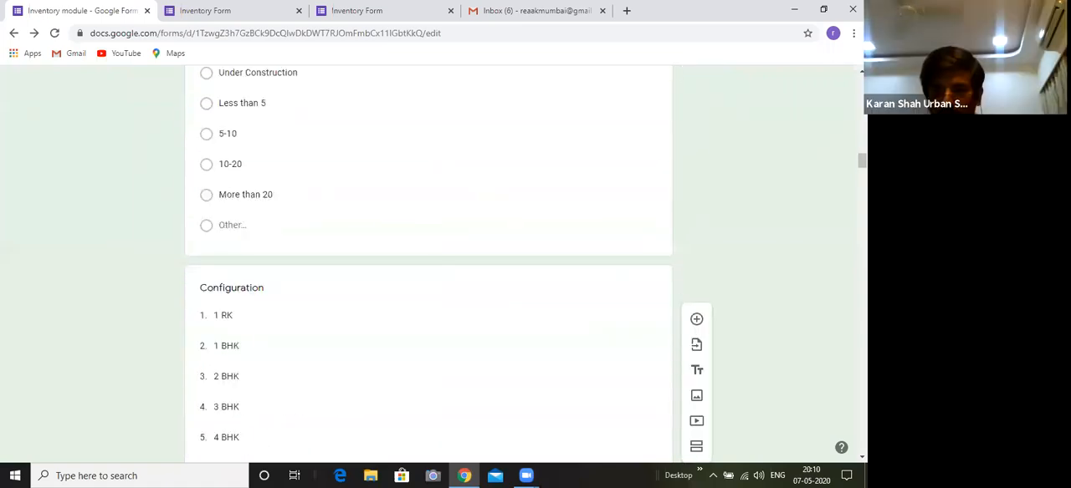
Check where the form goes after section 3 (Residential - Sell) and keep it set to "Submit form"
{"action": "scroll", "coordinate": [428, 264], "scroll_direction": "down", "scroll_amount": 12}
{"action": "scroll", "coordinate": [428, 263], "scroll_direction": "down", "scroll_amount": 10}
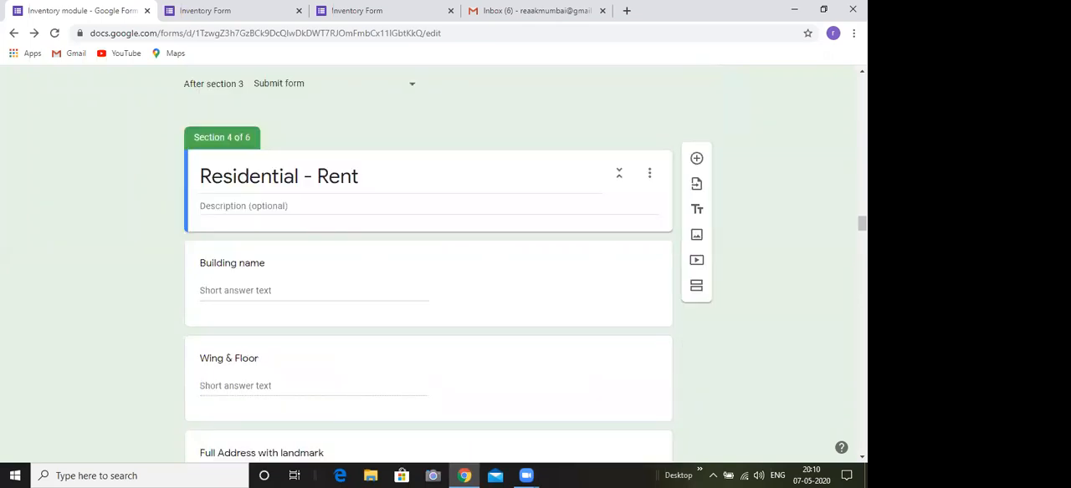
{"action": "scroll", "coordinate": [573, 288], "scroll_direction": "up", "scroll_amount": 4}
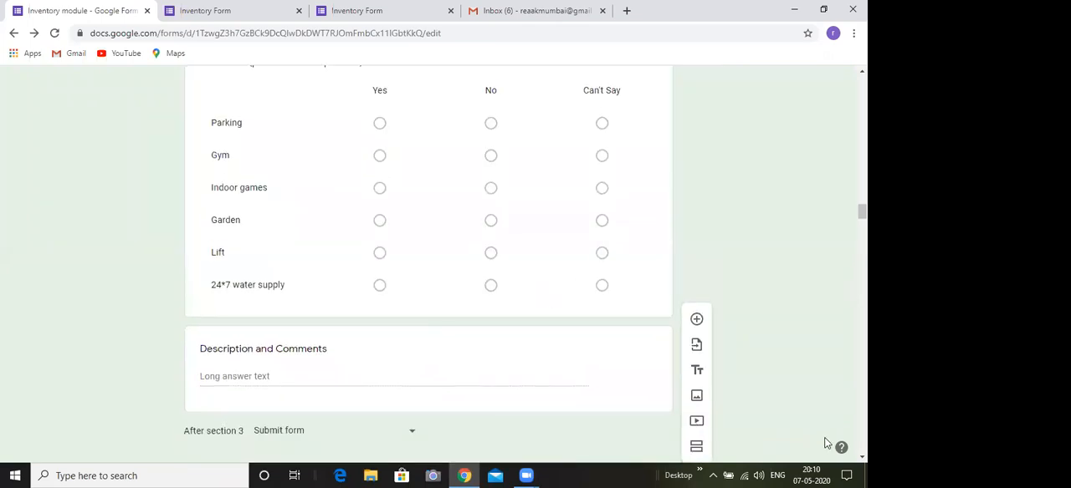
{"action": "scroll", "coordinate": [387, 377], "scroll_direction": "down", "scroll_amount": 1}
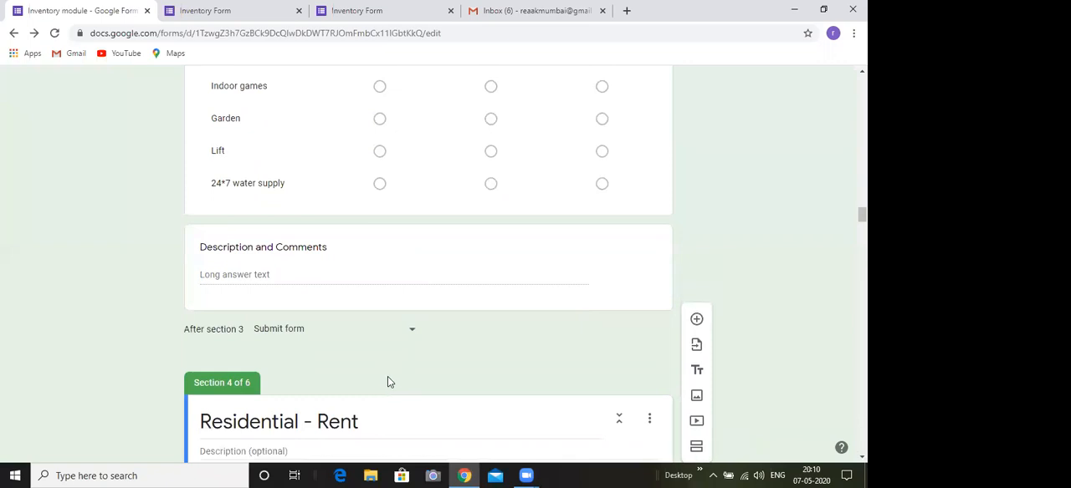
{"action": "left_click", "coordinate": [409, 338]}
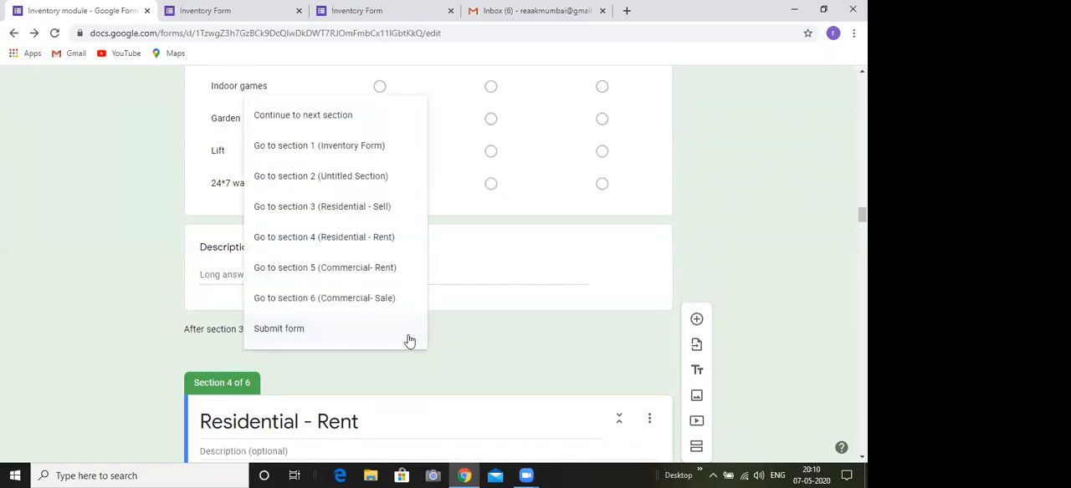
{"action": "left_click", "coordinate": [461, 347]}
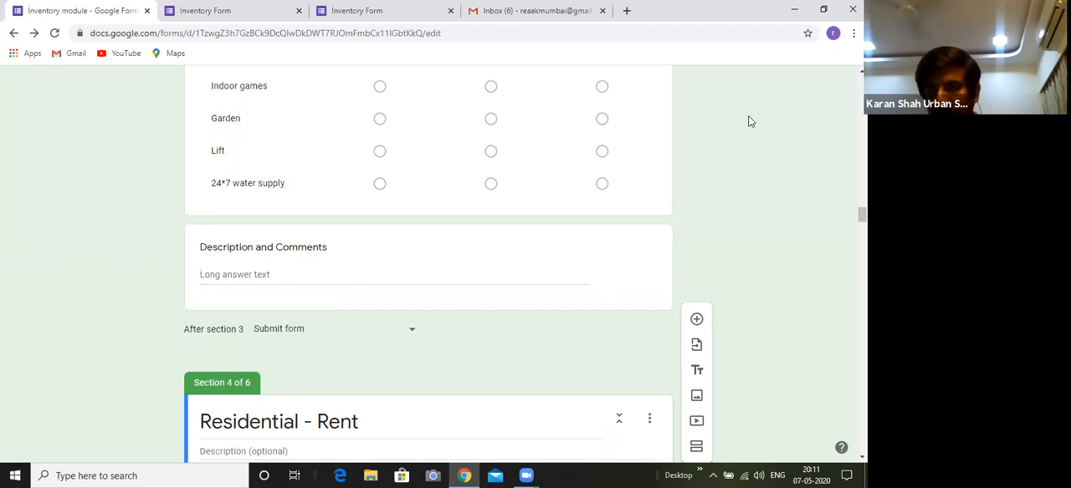
{"action": "left_click", "coordinate": [528, 475]}
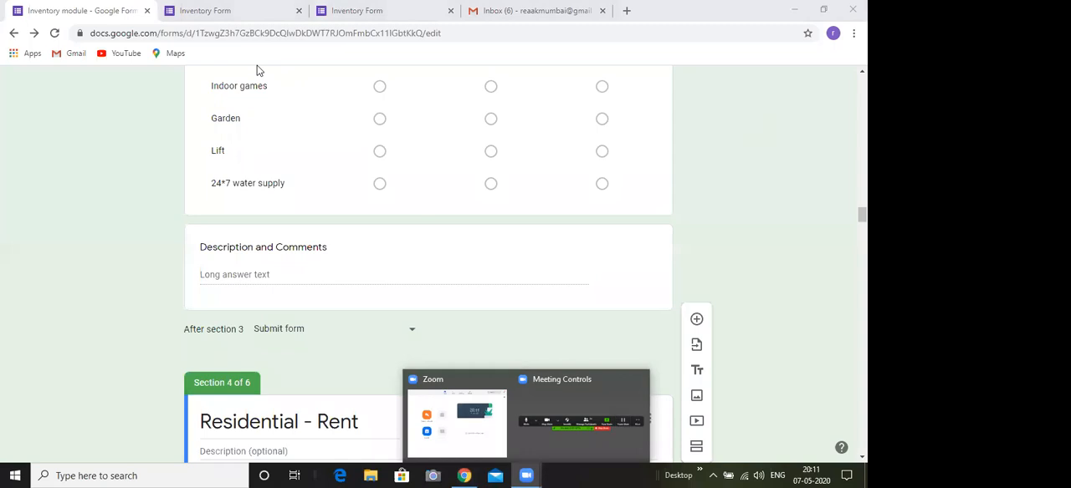
{"action": "left_click", "coordinate": [544, 343]}
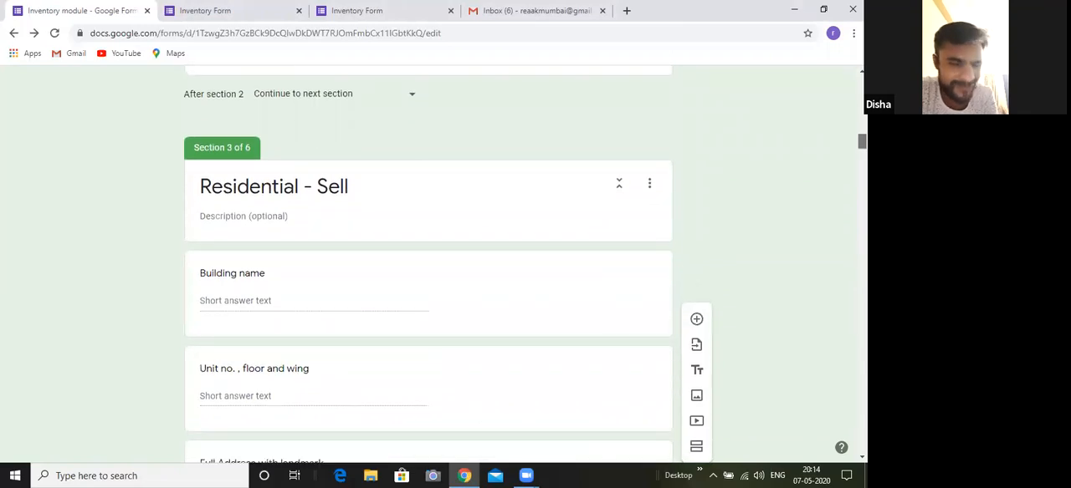
Look through the "Residential - Sell" questions down to the end of section 3
{"action": "scroll", "coordinate": [445, 297], "scroll_direction": "down", "scroll_amount": 5}
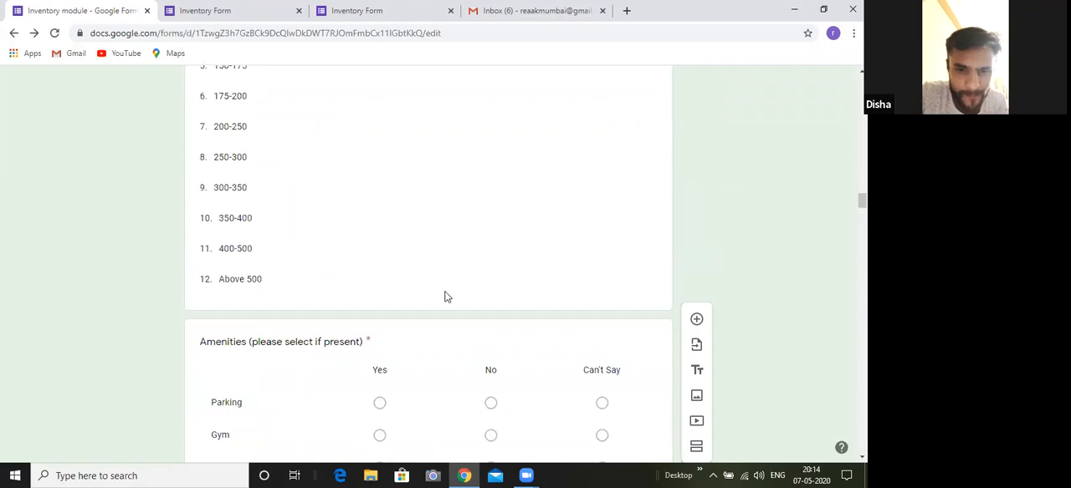
{"action": "left_click_drag", "start_coordinate": [861, 201], "coordinate": [861, 202]}
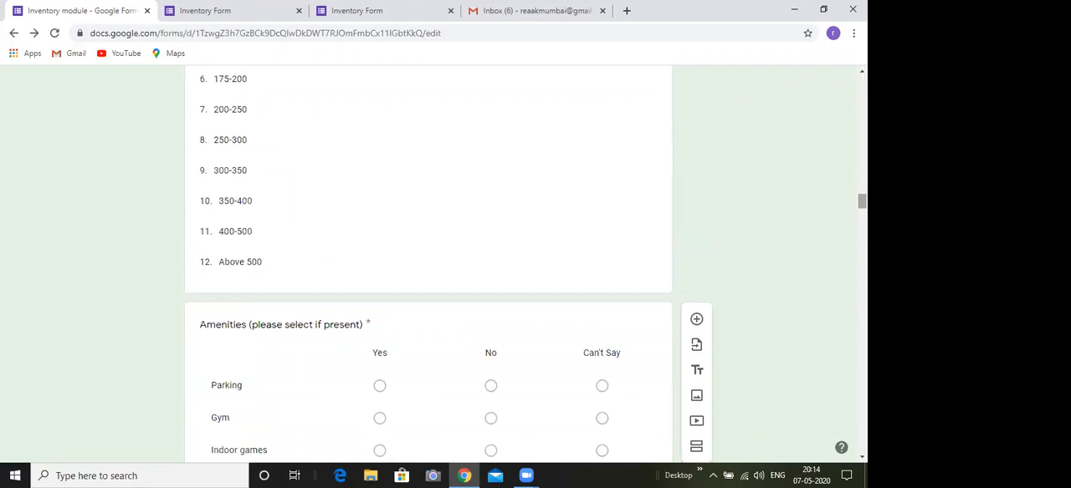
{"action": "scroll", "coordinate": [209, 340], "scroll_direction": "down", "scroll_amount": 4}
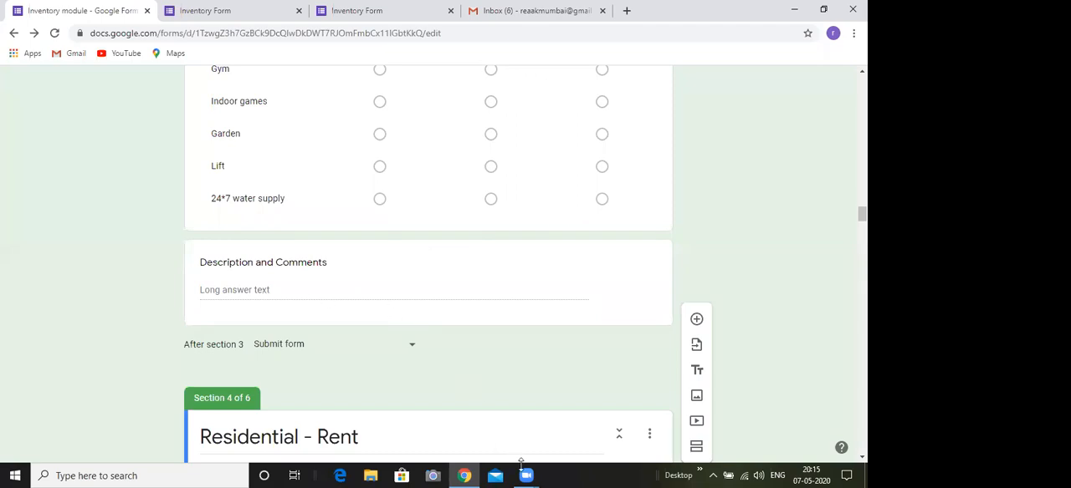
{"action": "mouse_move", "coordinate": [525, 474]}
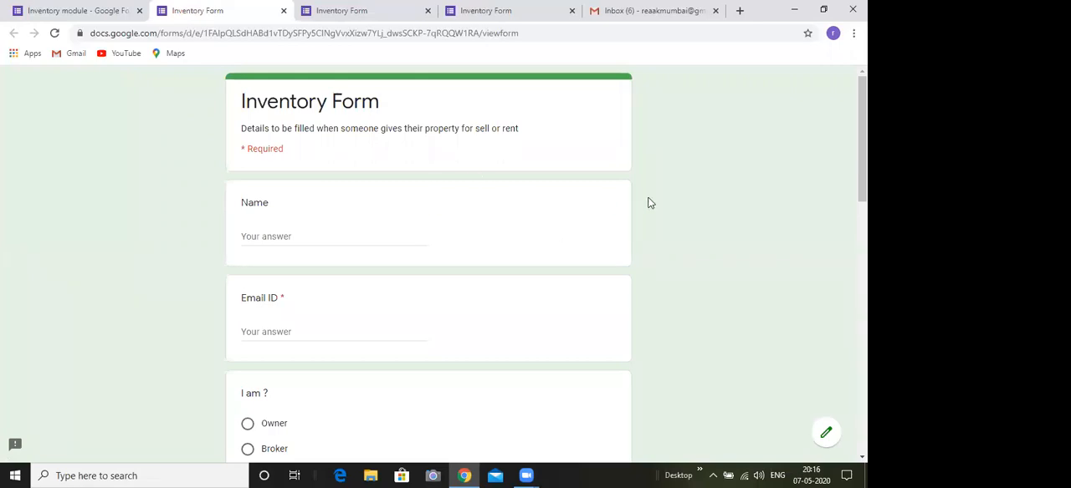
On the live form, fill in the required email ID and phone number and choose "Residential to Sell" as the property type
{"action": "left_click_drag", "start_coordinate": [862, 139], "coordinate": [862, 169]}
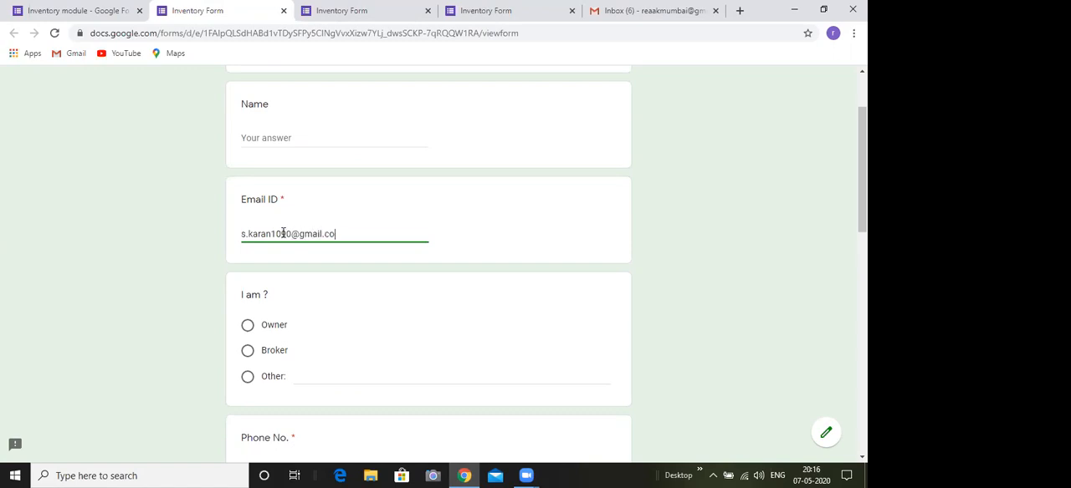
{"action": "scroll", "coordinate": [298, 237], "scroll_direction": "down", "scroll_amount": 3}
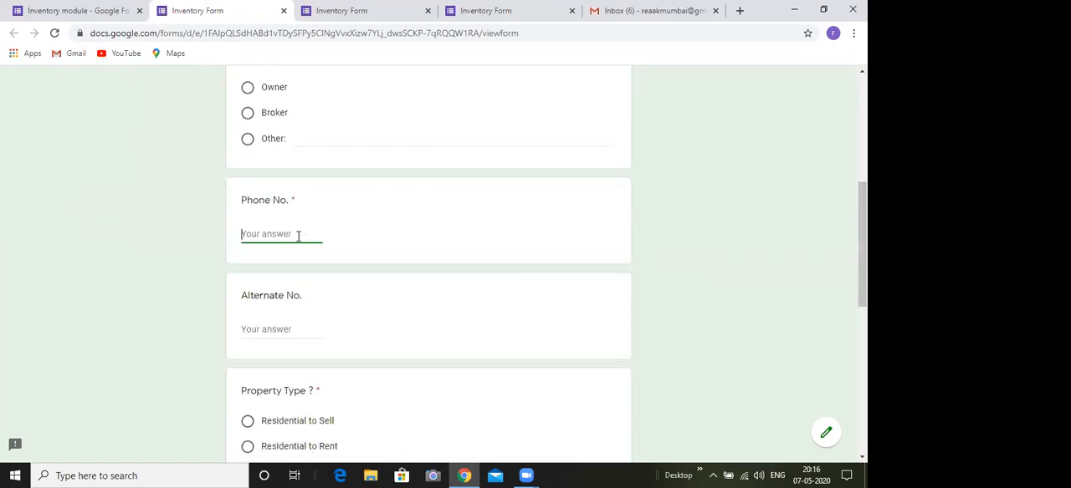
{"action": "scroll", "coordinate": [712, 287], "scroll_direction": "down", "scroll_amount": 2}
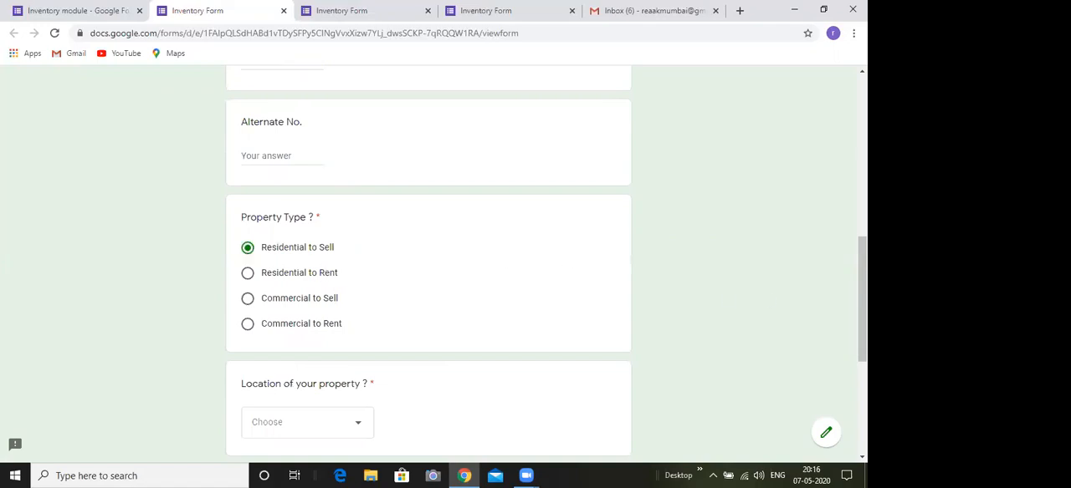
{"action": "scroll", "coordinate": [377, 264], "scroll_direction": "down", "scroll_amount": 2}
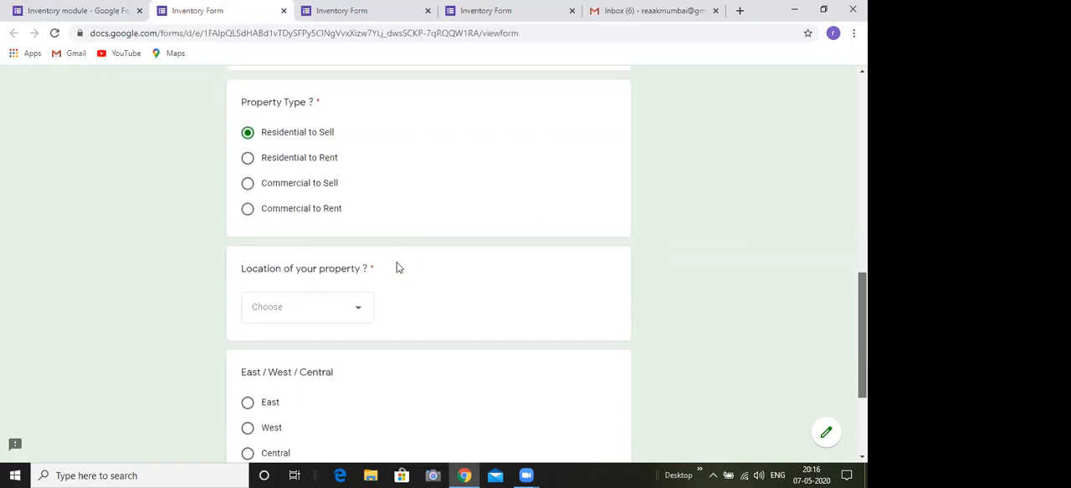
Set the property location to Goregaon and the side to East, and continue to the following page of the form
{"action": "left_click", "coordinate": [354, 264]}
{"action": "left_click", "coordinate": [298, 283]}
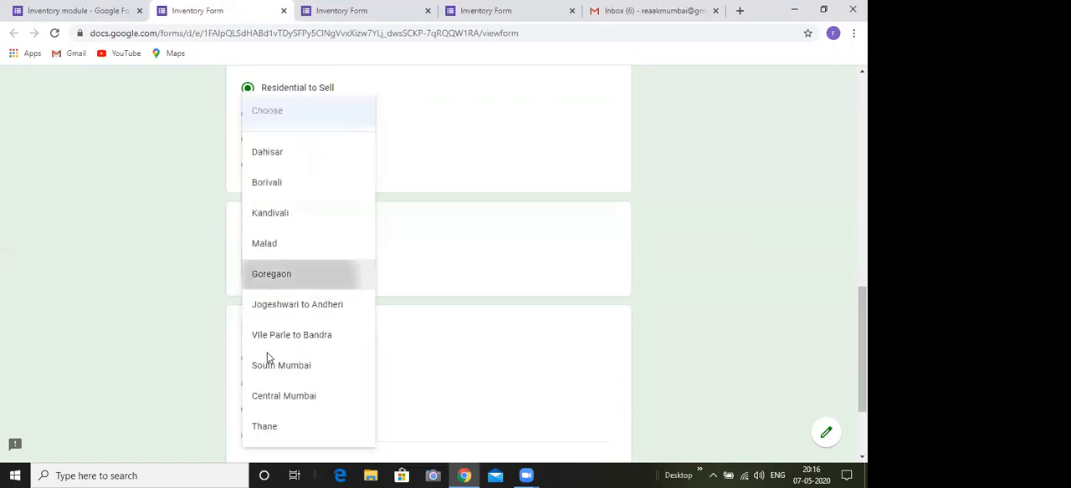
{"action": "scroll", "coordinate": [282, 358], "scroll_direction": "down", "scroll_amount": 2}
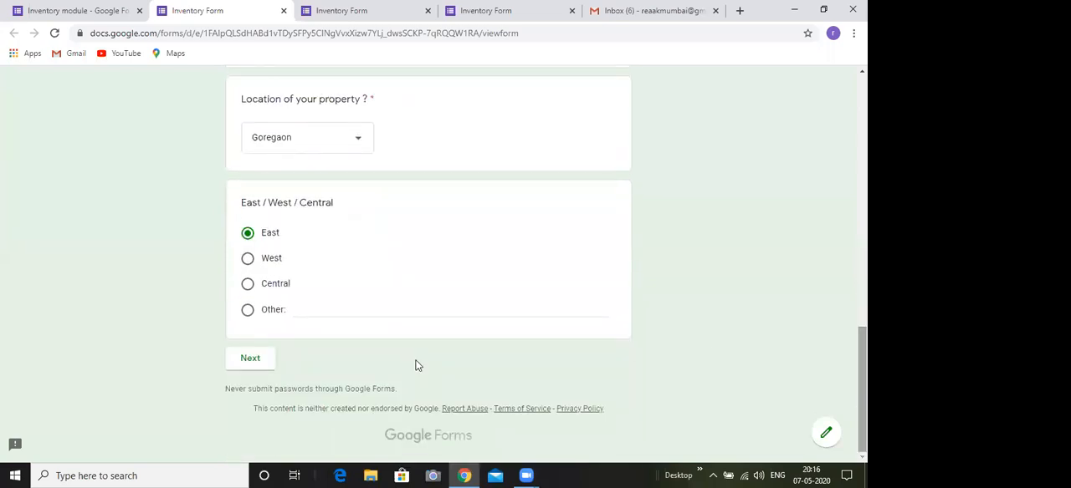
{"action": "left_click", "coordinate": [253, 359]}
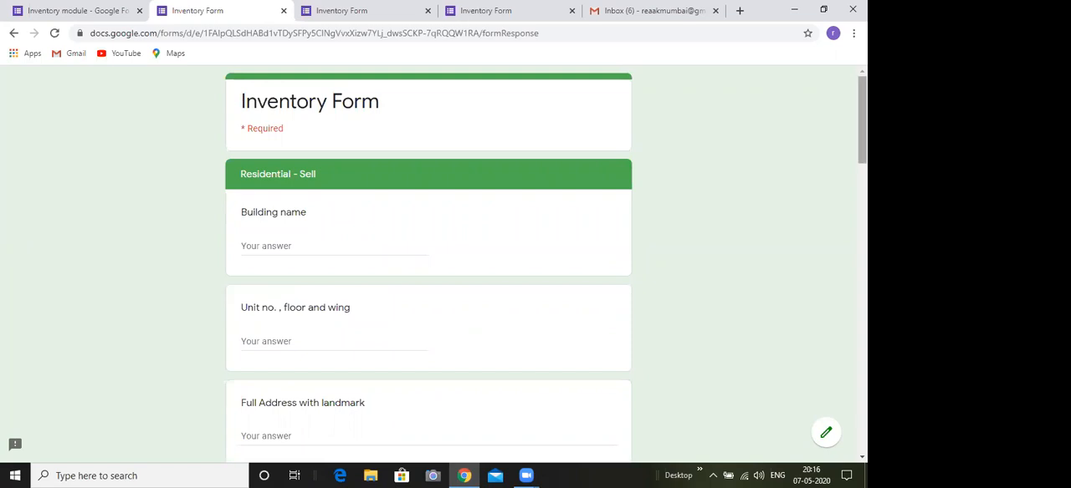
Review the live "Residential - Sell" page from "Building name" to its end and recheck the price and amenities questions
{"action": "scroll", "coordinate": [428, 262], "scroll_direction": "down", "scroll_amount": 5}
{"action": "scroll", "coordinate": [428, 262], "scroll_direction": "down", "scroll_amount": 6}
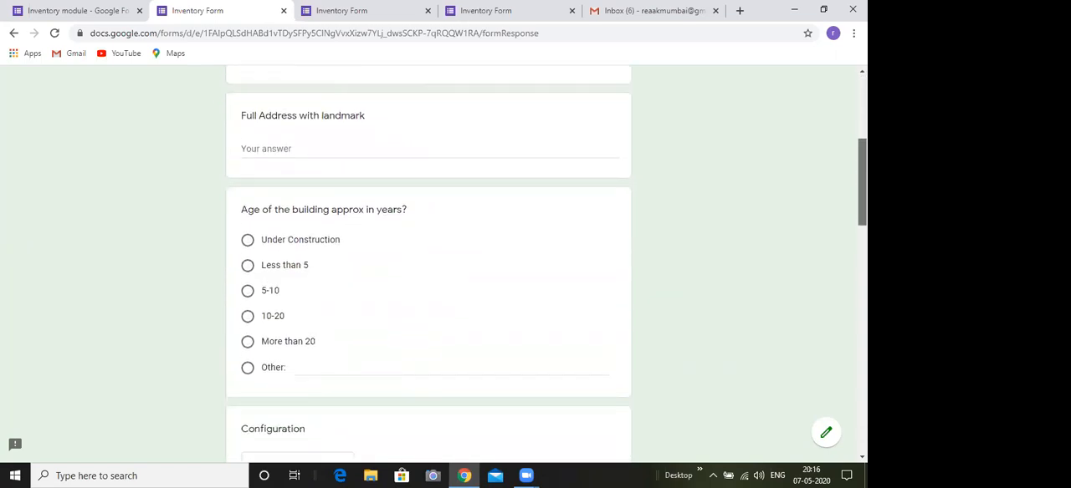
{"action": "scroll", "coordinate": [428, 262], "scroll_direction": "down", "scroll_amount": 6}
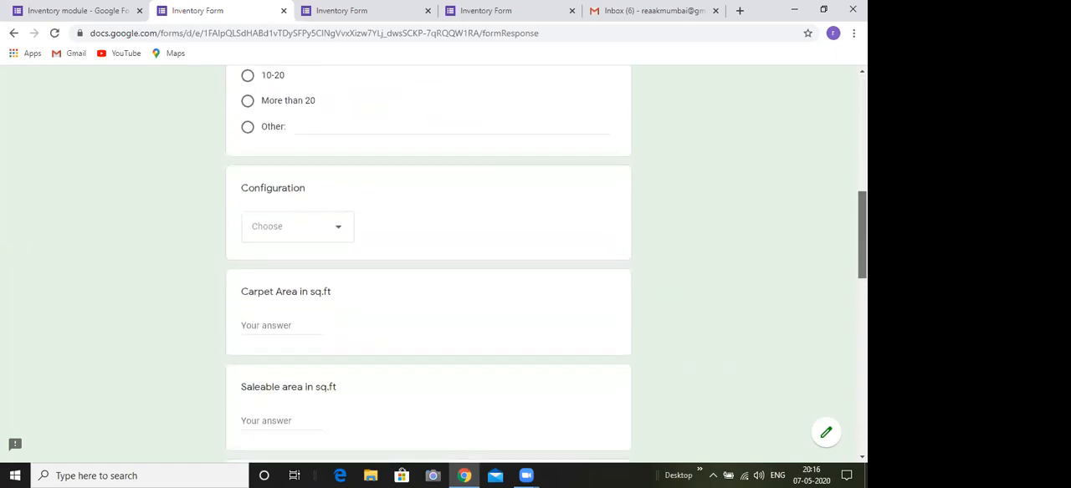
{"action": "scroll", "coordinate": [428, 262], "scroll_direction": "down", "scroll_amount": 10}
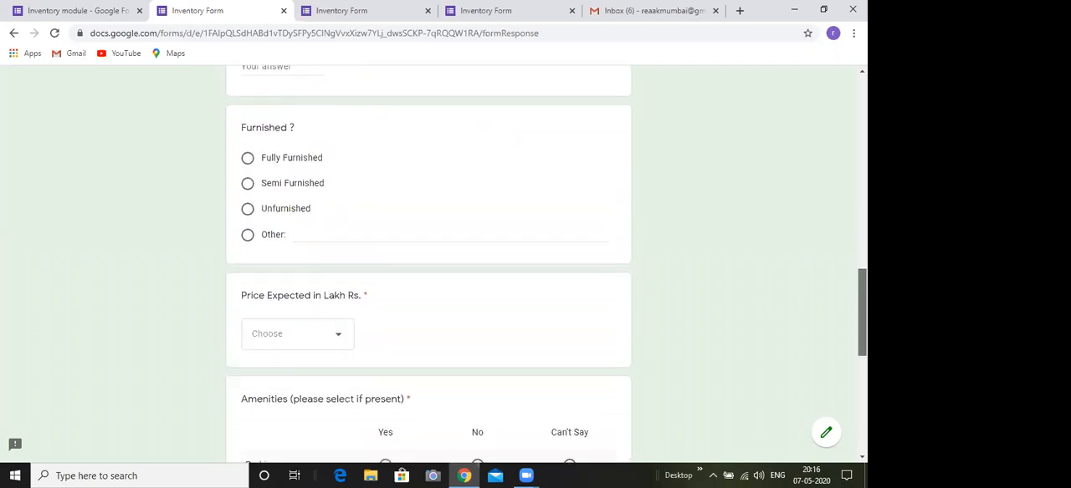
{"action": "scroll", "coordinate": [375, 398], "scroll_direction": "down", "scroll_amount": 2}
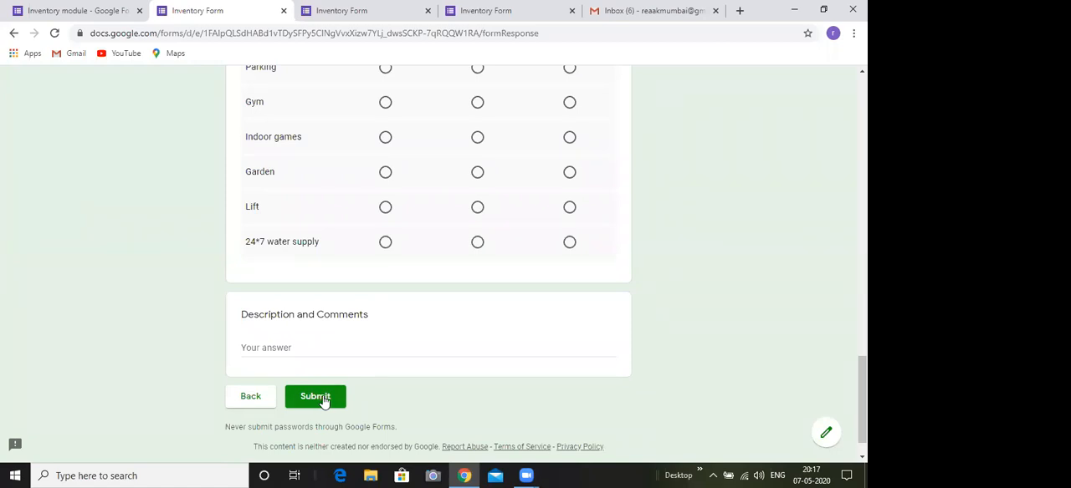
{"action": "scroll", "coordinate": [428, 264], "scroll_direction": "up", "scroll_amount": 7}
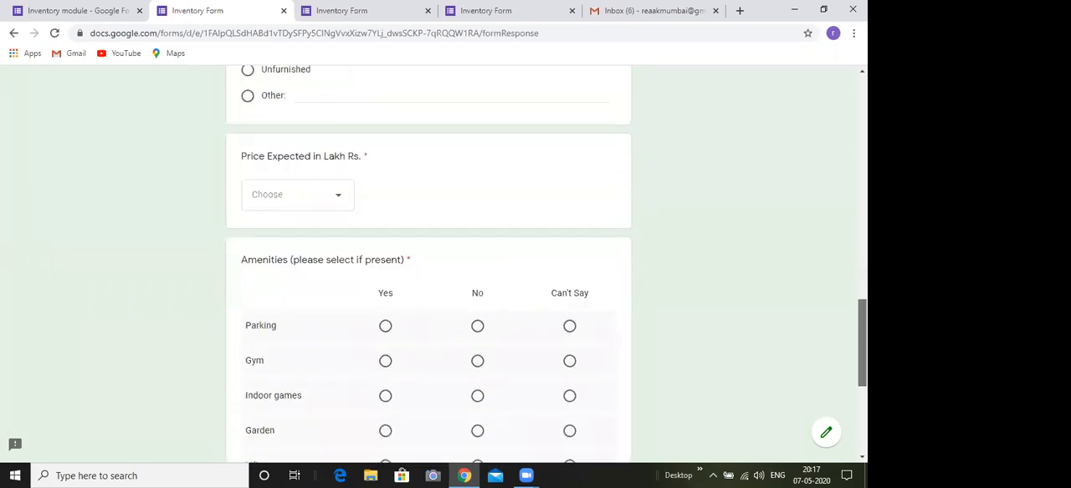
Go back to the live form's first page, look over its answers and proceed again to the end of "Residential - Sell"
{"action": "left_click_drag", "start_coordinate": [863, 261], "coordinate": [863, 410]}
{"action": "left_click", "coordinate": [253, 361]}
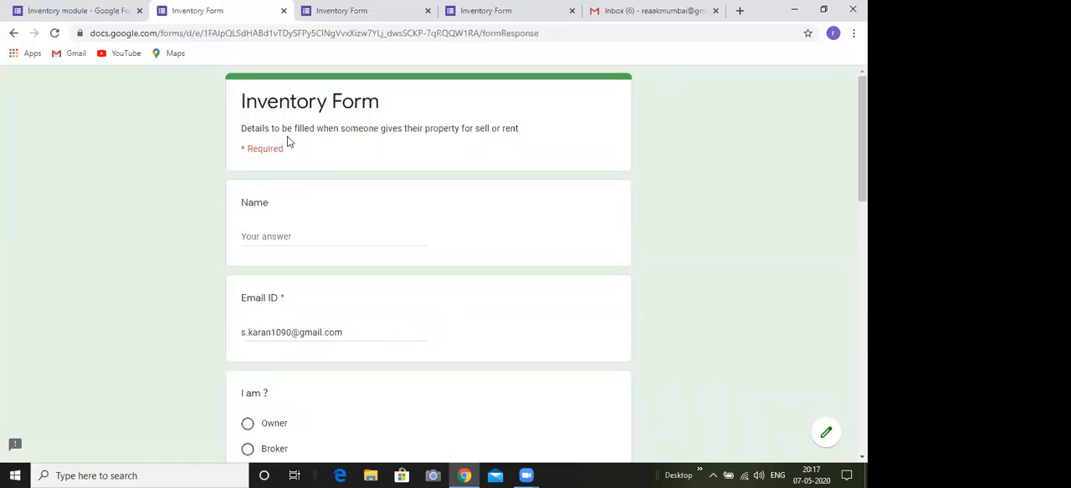
{"action": "left_click_drag", "start_coordinate": [862, 126], "coordinate": [862, 252]}
{"action": "left_click_drag", "start_coordinate": [863, 293], "coordinate": [863, 418]}
{"action": "left_click", "coordinate": [248, 357]}
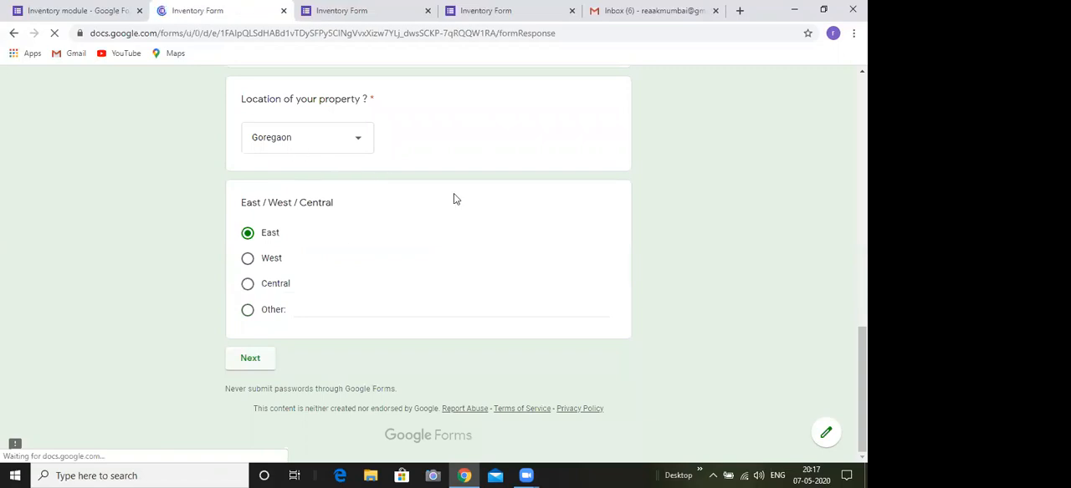
{"action": "scroll", "coordinate": [428, 266], "scroll_direction": "down", "scroll_amount": 15}
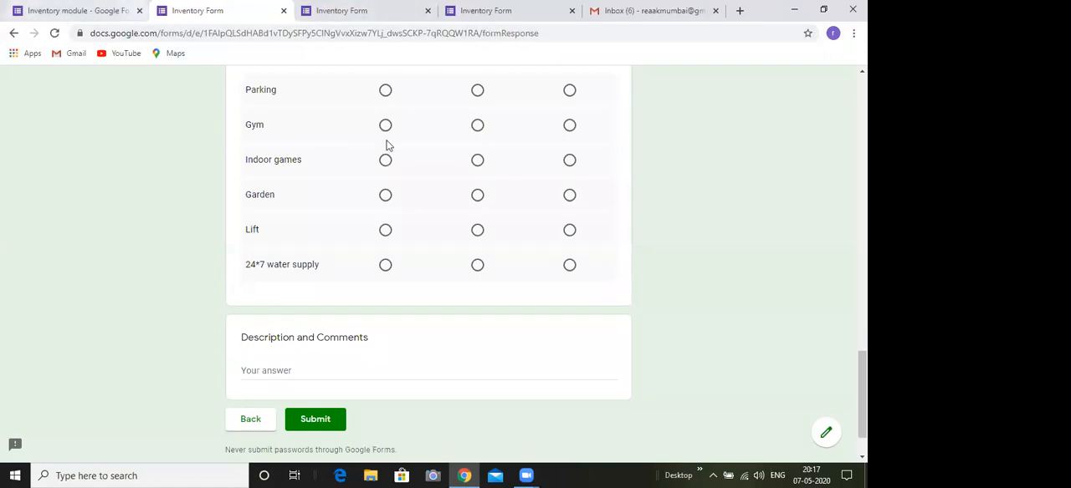
Return to the form's editor and duplicate section 3, "Residential - Sell"
{"action": "left_click", "coordinate": [77, 10]}
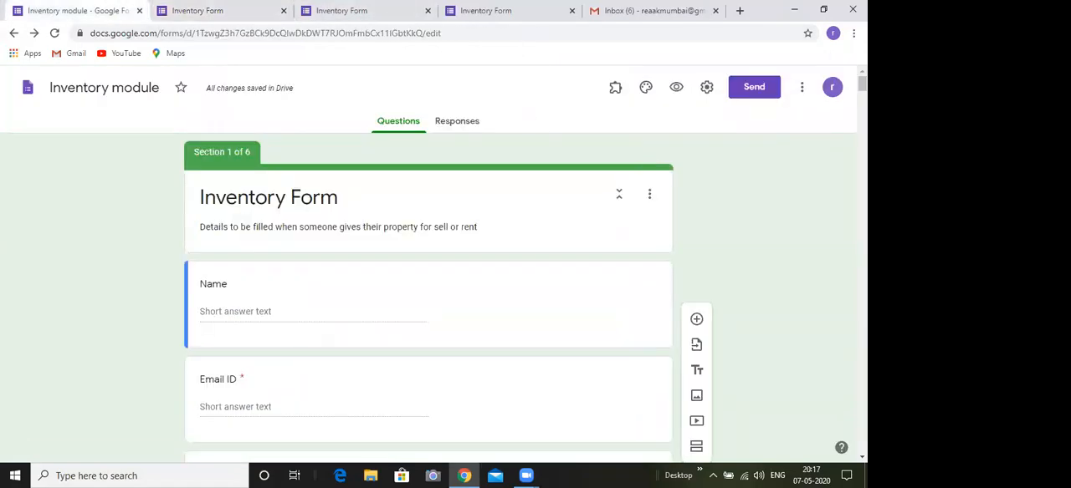
{"action": "scroll", "coordinate": [429, 276], "scroll_direction": "down", "scroll_amount": 10}
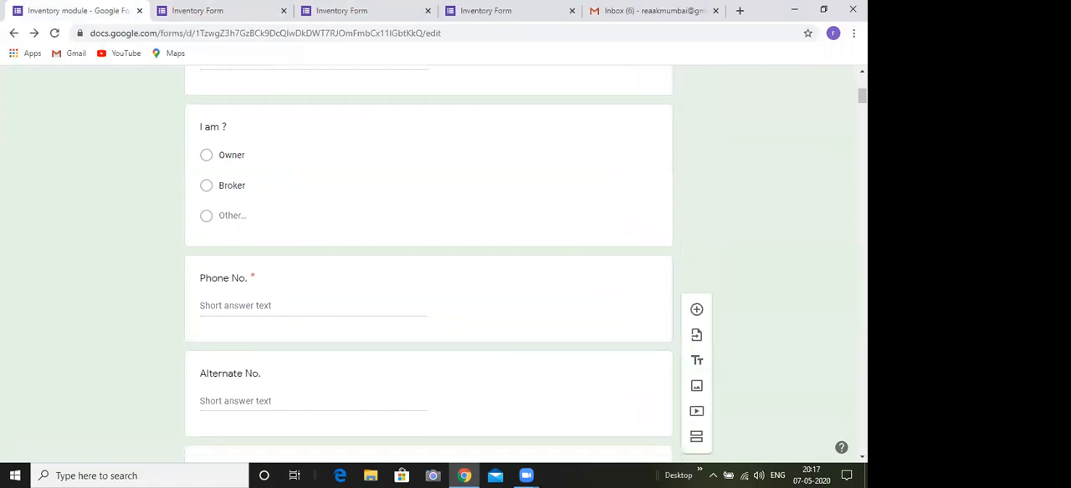
{"action": "scroll", "coordinate": [428, 276], "scroll_direction": "down", "scroll_amount": 10}
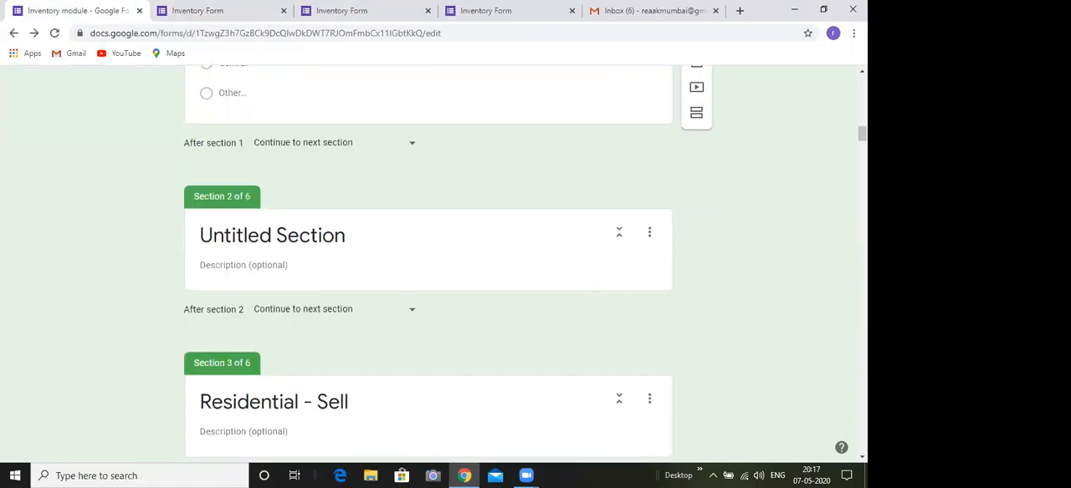
{"action": "scroll", "coordinate": [428, 276], "scroll_direction": "down", "scroll_amount": 10}
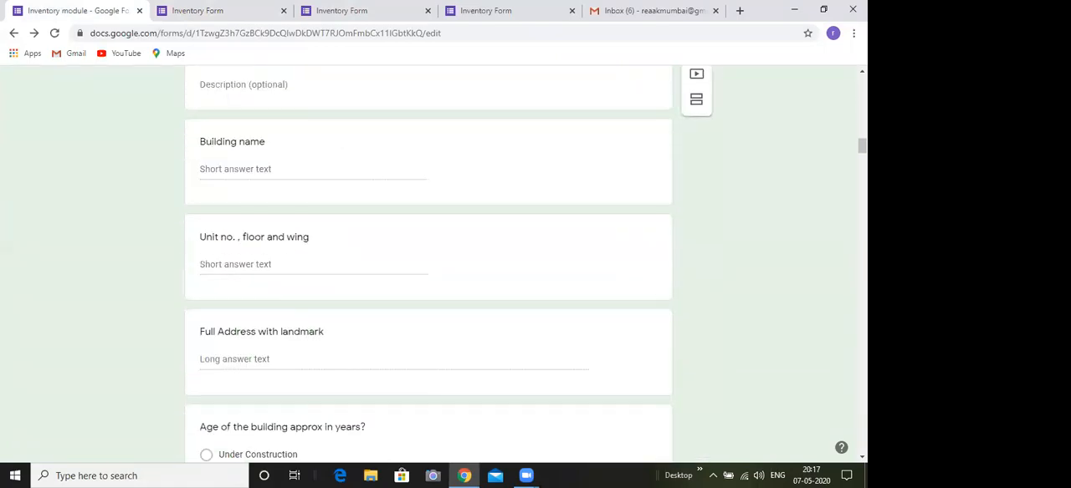
{"action": "scroll", "coordinate": [795, 84], "scroll_direction": "up", "scroll_amount": 2}
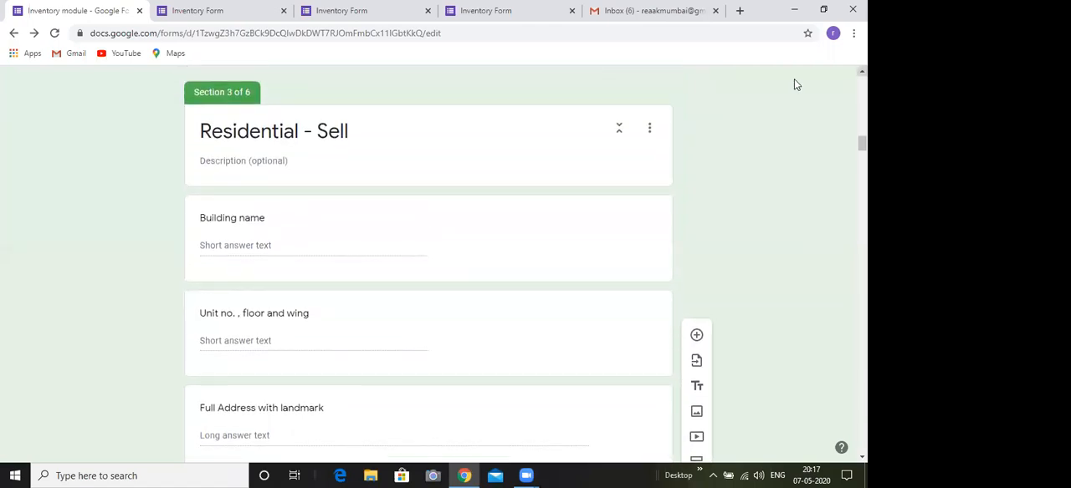
{"action": "left_click", "coordinate": [589, 61]}
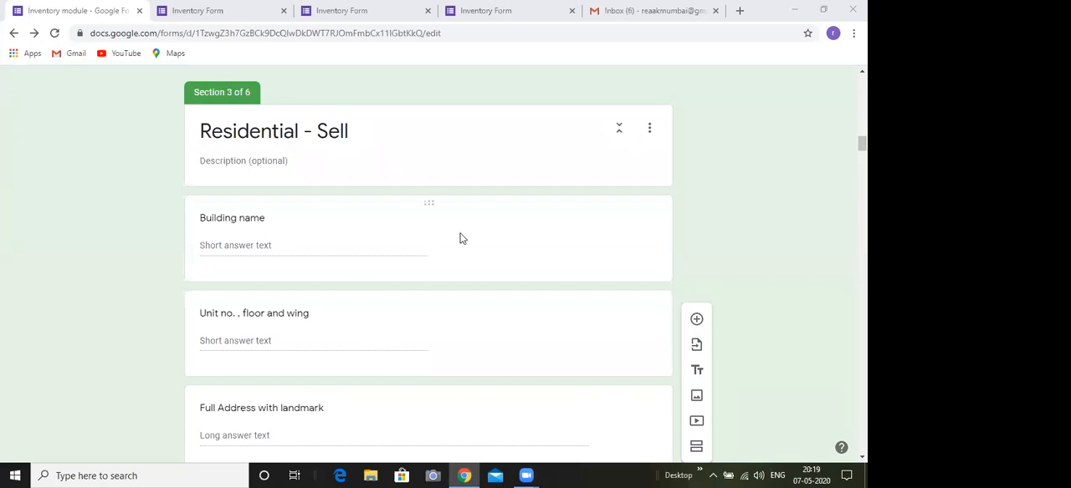
{"action": "left_click", "coordinate": [650, 131]}
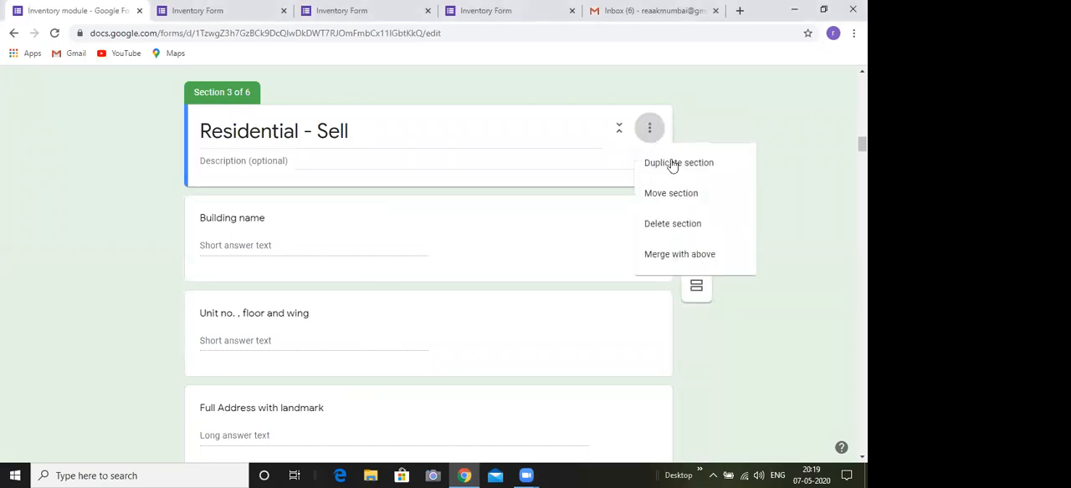
{"action": "left_click", "coordinate": [673, 169]}
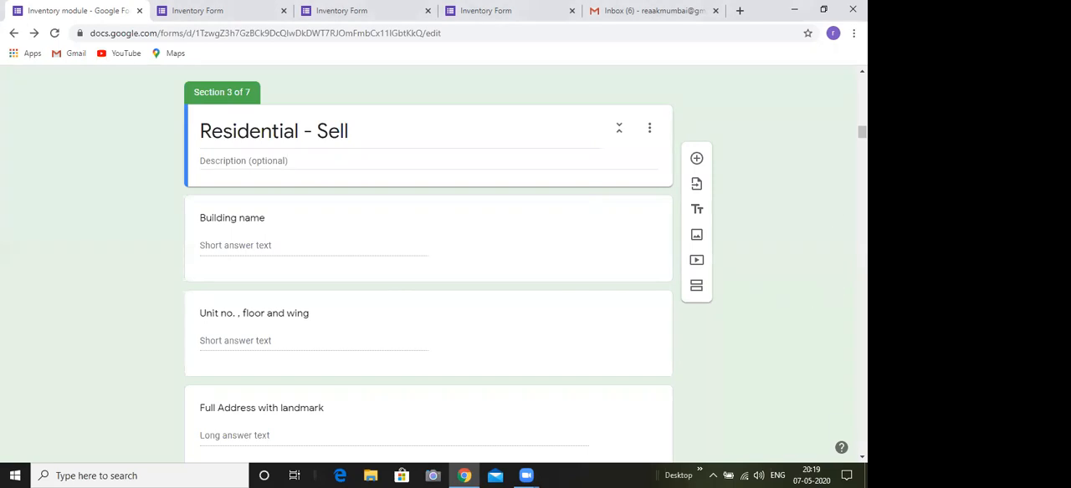
{"action": "scroll", "coordinate": [525, 264], "scroll_direction": "down", "scroll_amount": 3}
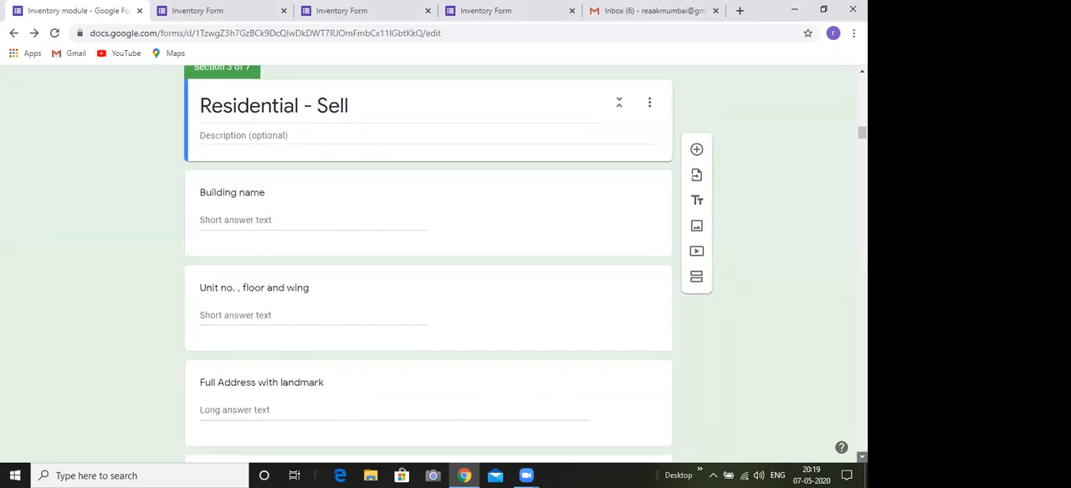
Rename the duplicated section 4 as "Residential - Rent"
{"action": "scroll", "coordinate": [526, 265], "scroll_direction": "down", "scroll_amount": 10}
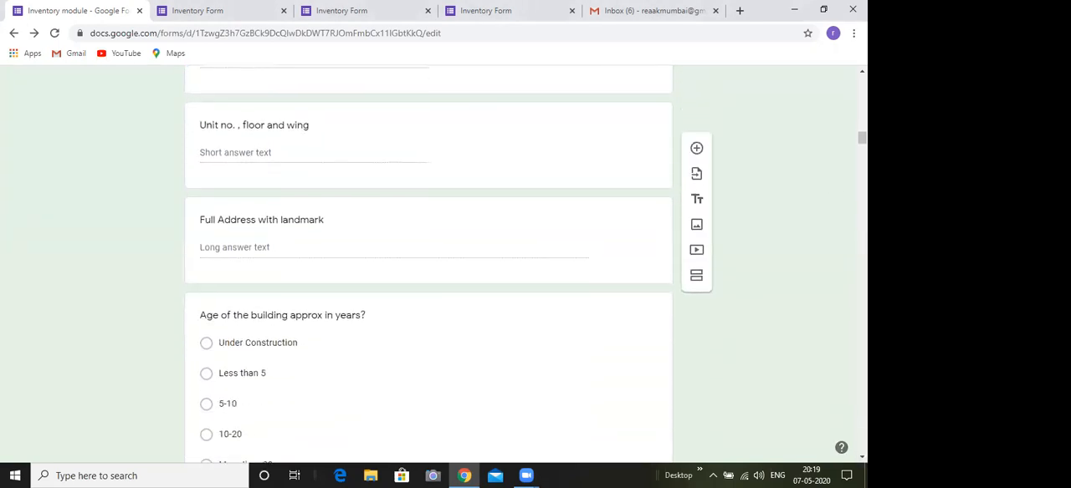
{"action": "scroll", "coordinate": [428, 265], "scroll_direction": "down", "scroll_amount": 15}
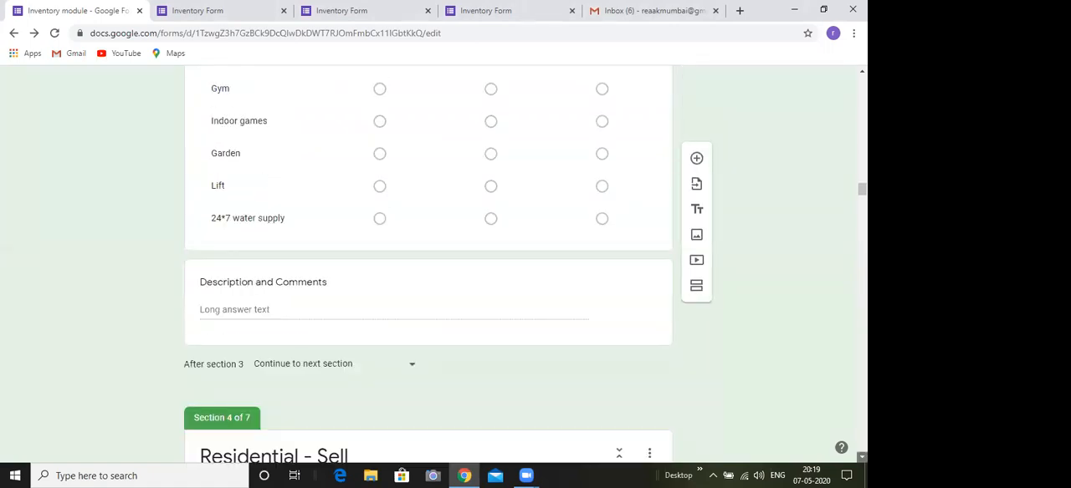
{"action": "scroll", "coordinate": [428, 264], "scroll_direction": "down", "scroll_amount": 3}
{"action": "scroll", "coordinate": [428, 264], "scroll_direction": "down", "scroll_amount": 4}
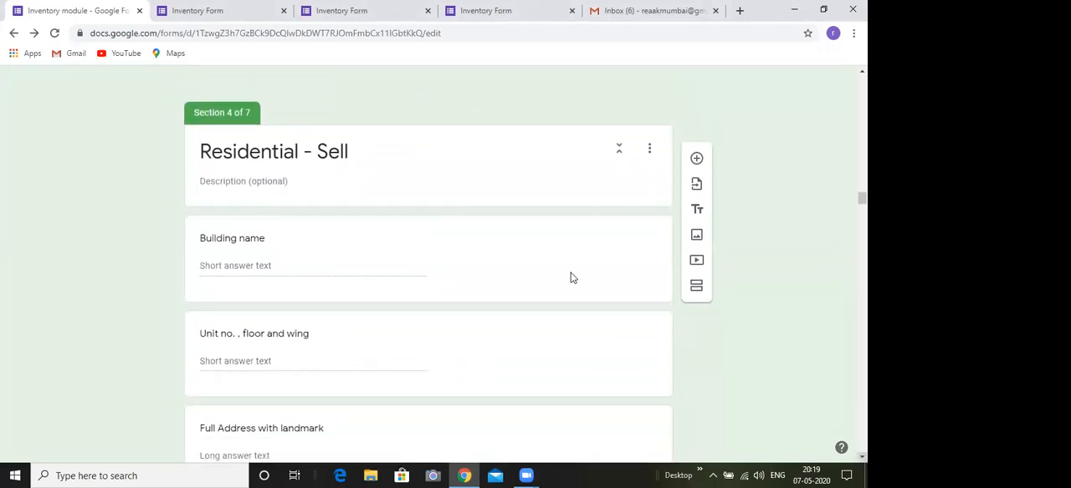
{"action": "left_click", "coordinate": [355, 157]}
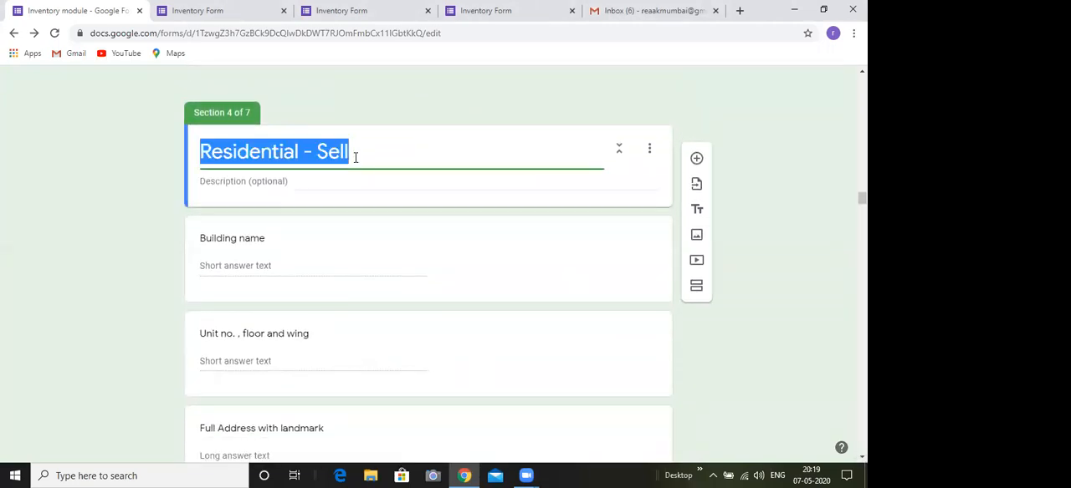
{"action": "left_click", "coordinate": [354, 157]}
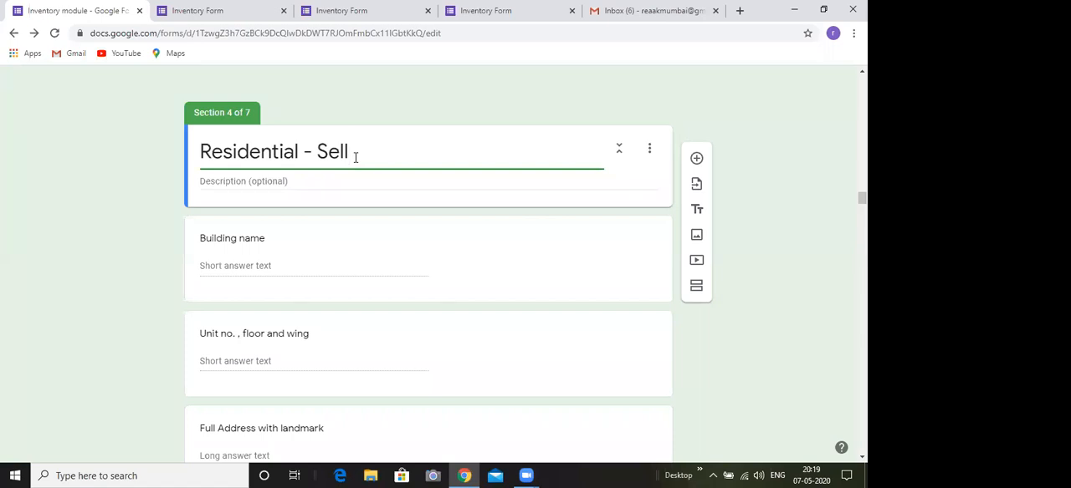
{"action": "key", "text": "BackSpace"}
{"action": "key", "text": "BackSpace"}
{"action": "key", "text": "BackSpace"}
{"action": "key", "text": "BackSpace"}
{"action": "type", "text": "Rent"}
{"action": "left_click", "coordinate": [334, 214]}
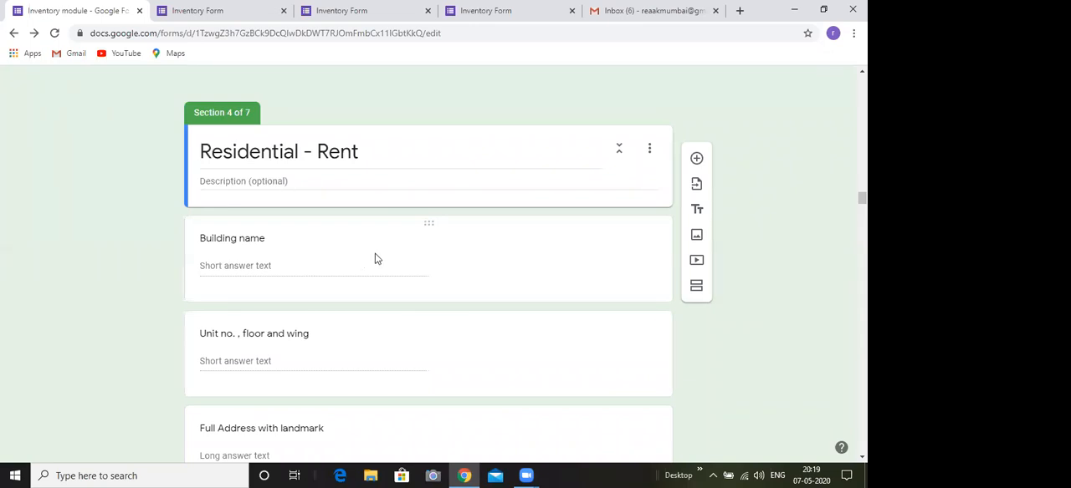
Look through section 4's questions and on into section 5 as far as "No of years to be given on rent ?"
{"action": "scroll", "coordinate": [722, 248], "scroll_direction": "down", "scroll_amount": 4}
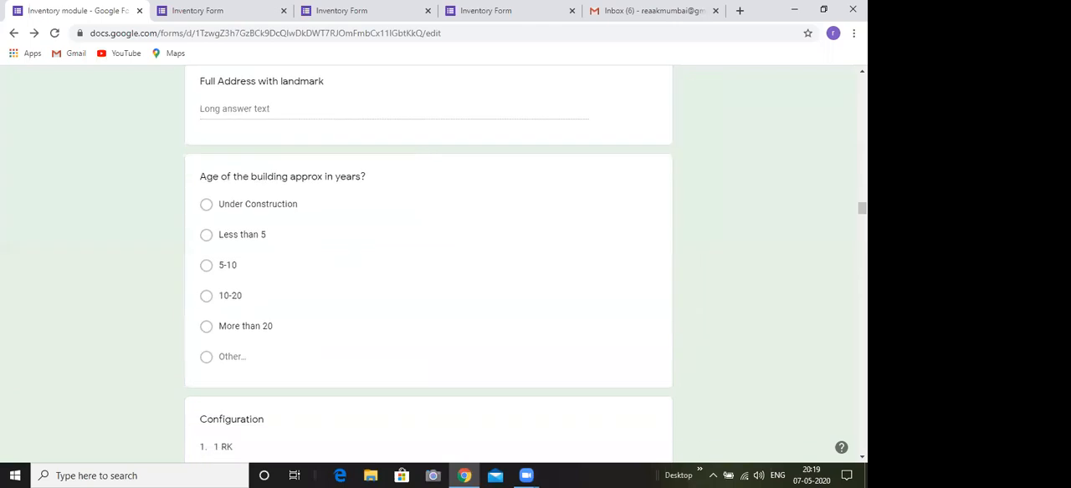
{"action": "scroll", "coordinate": [428, 259], "scroll_direction": "down", "scroll_amount": 13}
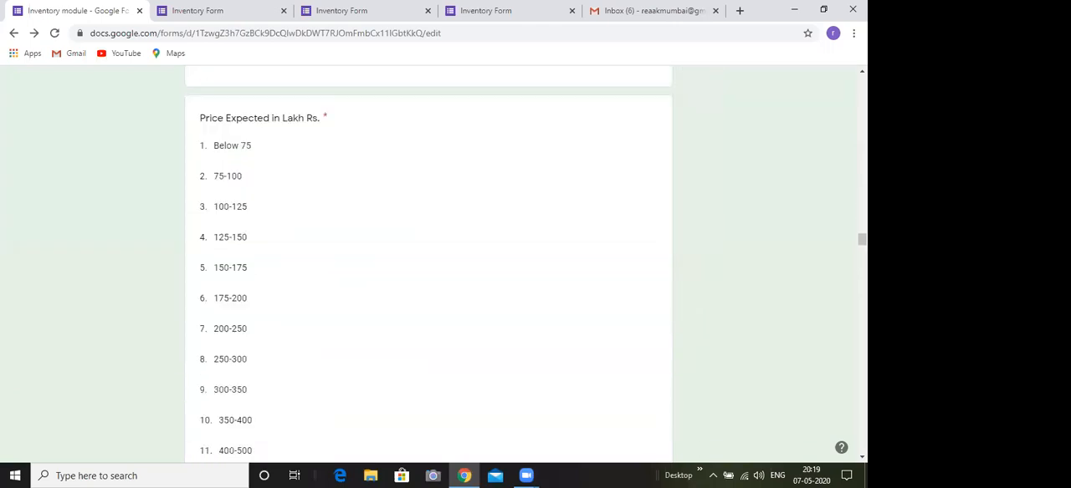
{"action": "scroll", "coordinate": [428, 260], "scroll_direction": "down", "scroll_amount": 10}
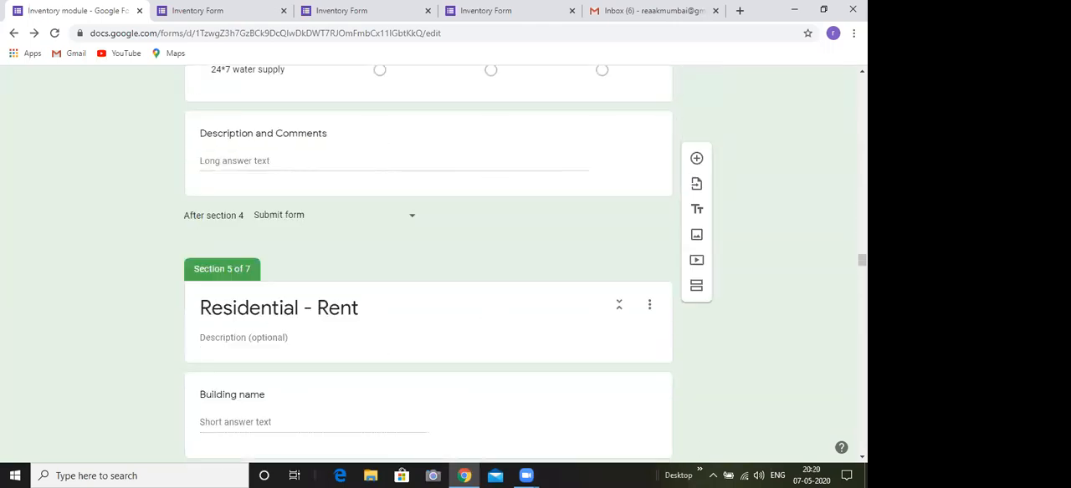
{"action": "scroll", "coordinate": [428, 259], "scroll_direction": "down", "scroll_amount": 2}
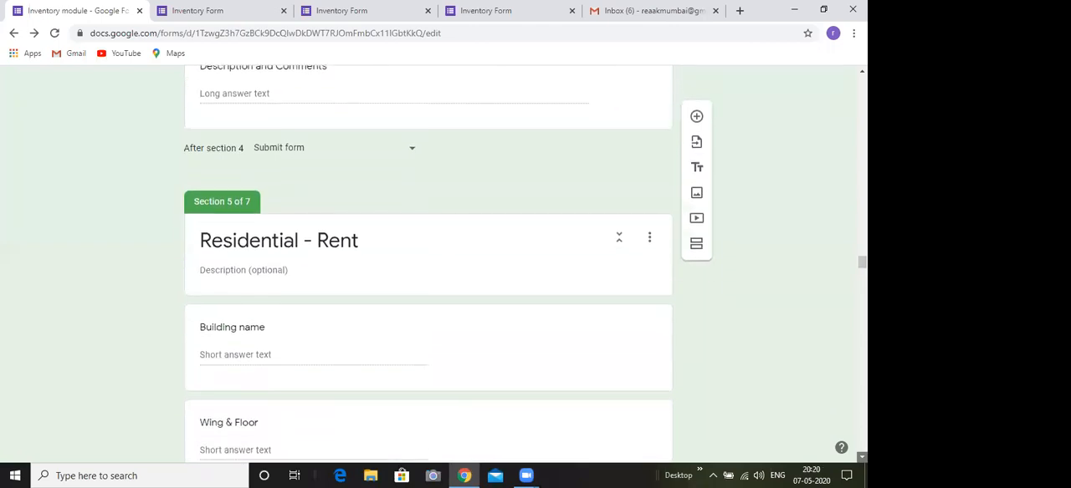
{"action": "scroll", "coordinate": [428, 264], "scroll_direction": "down", "scroll_amount": 2}
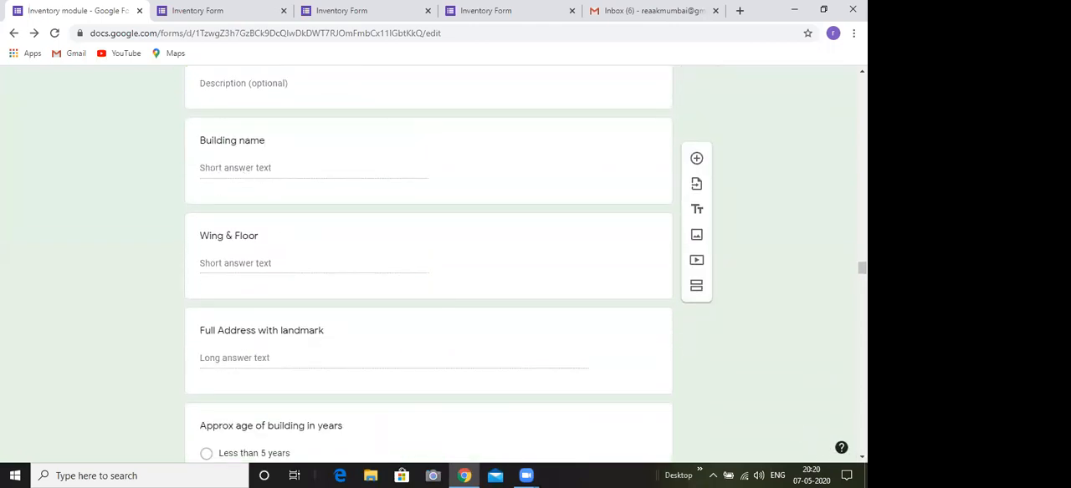
{"action": "scroll", "coordinate": [429, 264], "scroll_direction": "down", "scroll_amount": 3}
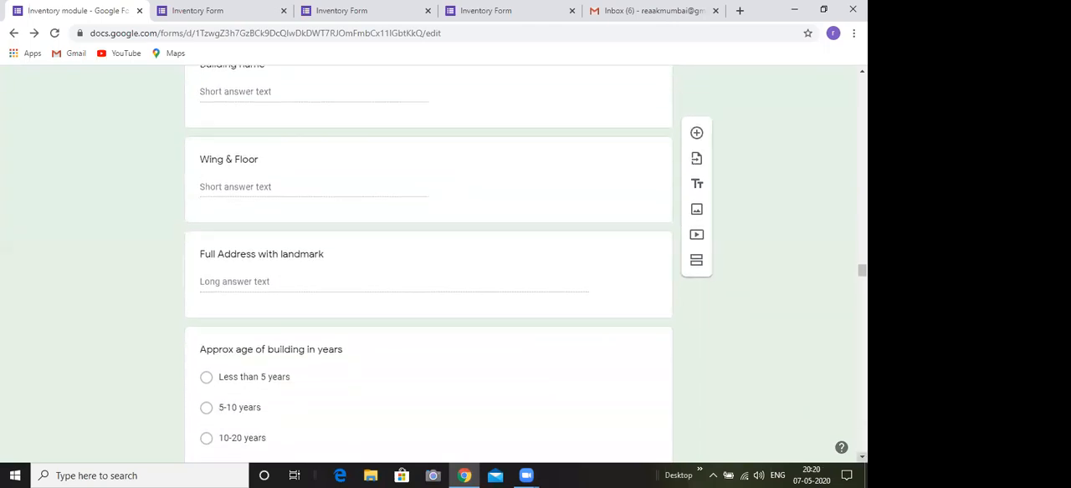
{"action": "scroll", "coordinate": [428, 265], "scroll_direction": "down", "scroll_amount": 4}
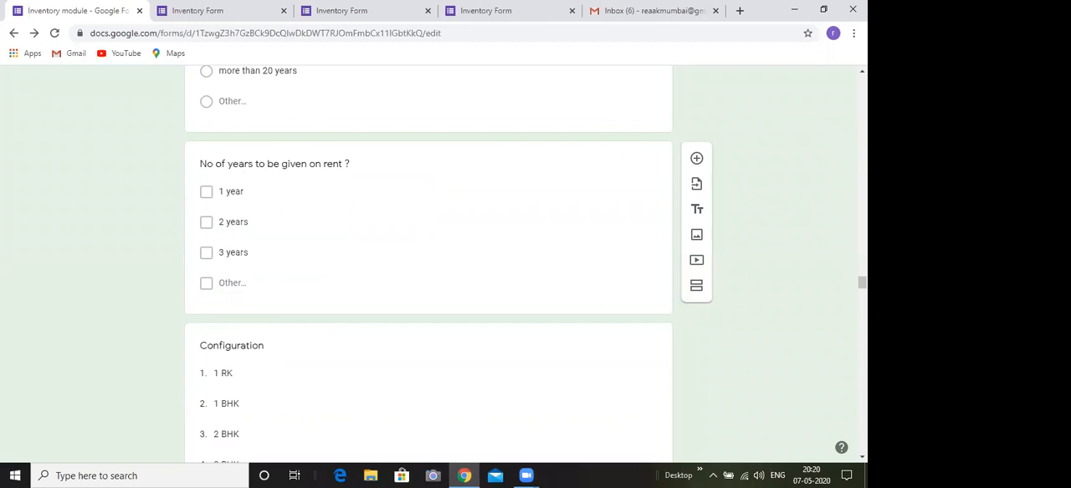
{"action": "scroll", "coordinate": [819, 96], "scroll_direction": "up", "scroll_amount": 1}
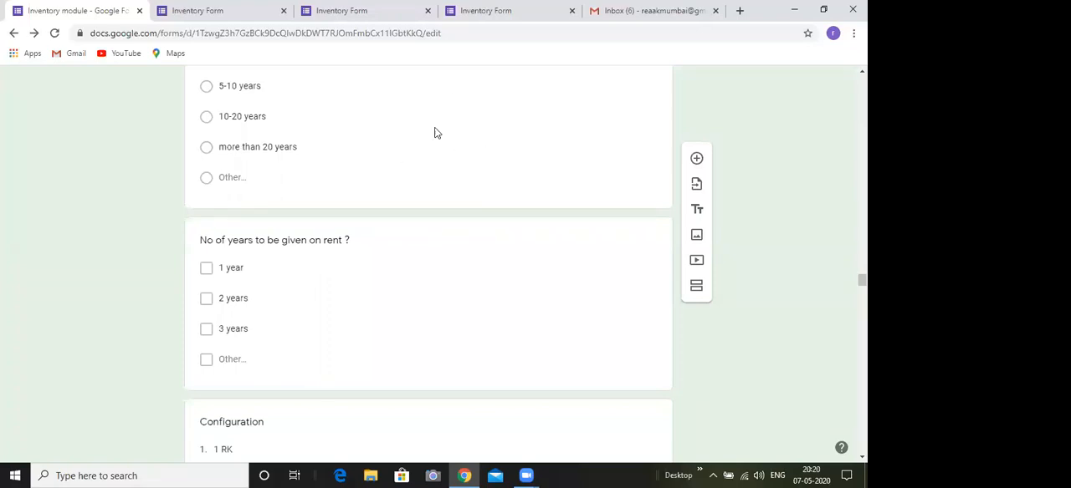
Try out a new question "no of eesh" after the building-age question in section 5, check its answer types, and delete it
{"action": "left_click", "coordinate": [471, 148]}
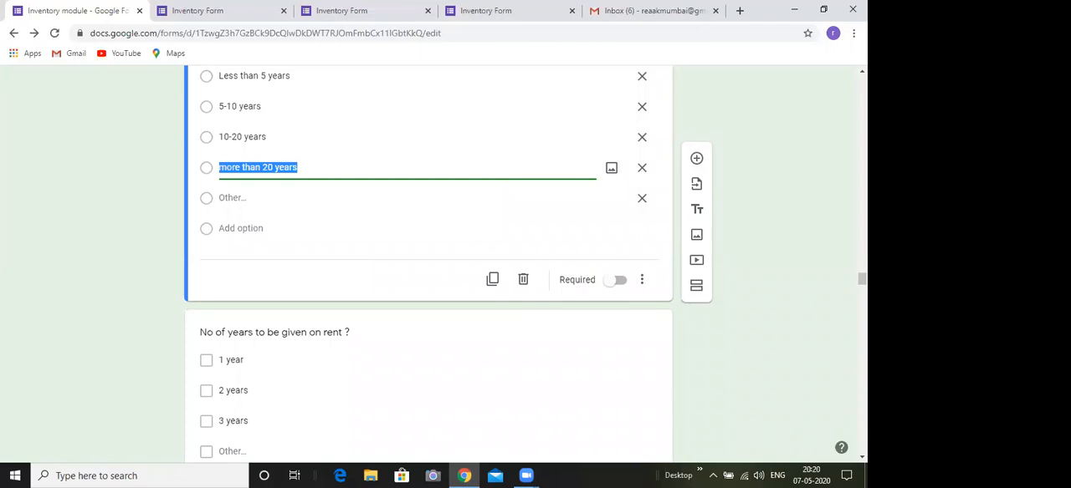
{"action": "left_click", "coordinate": [697, 159]}
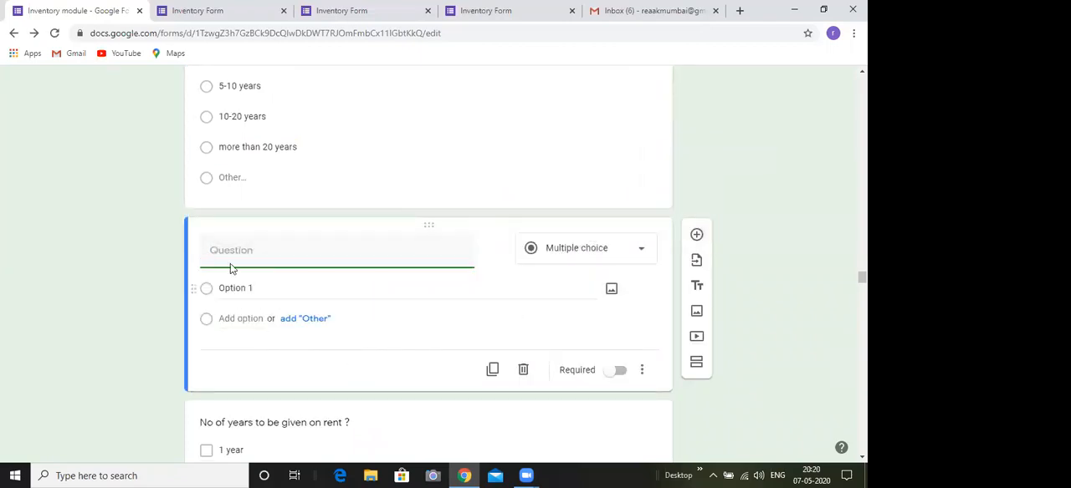
{"action": "type", "text": "no of eesh"}
{"action": "left_click", "coordinate": [562, 248]}
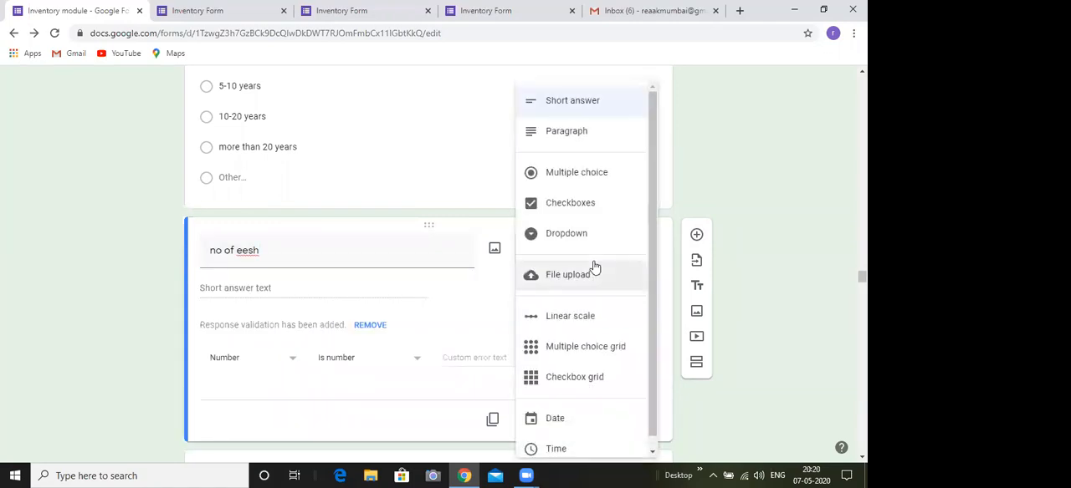
{"action": "left_click", "coordinate": [789, 295]}
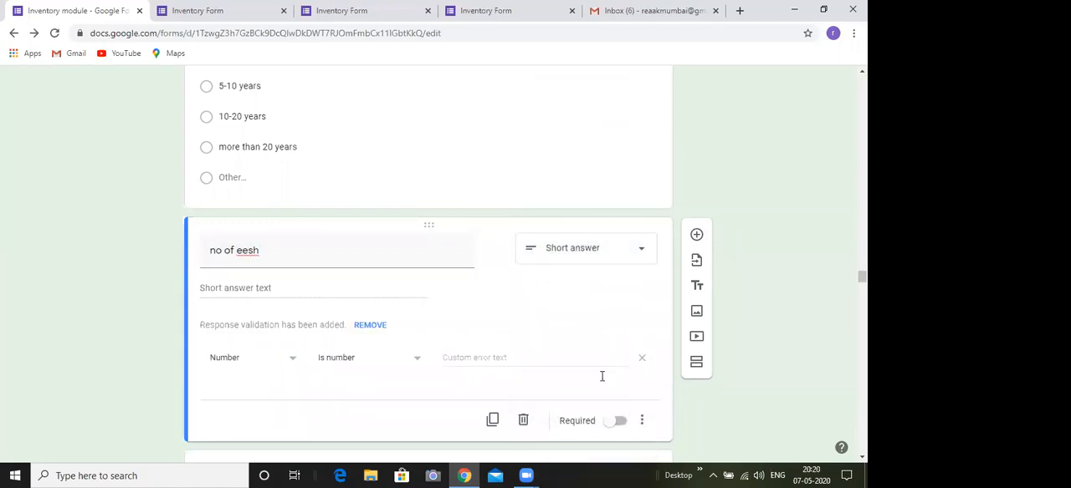
{"action": "left_click", "coordinate": [523, 420]}
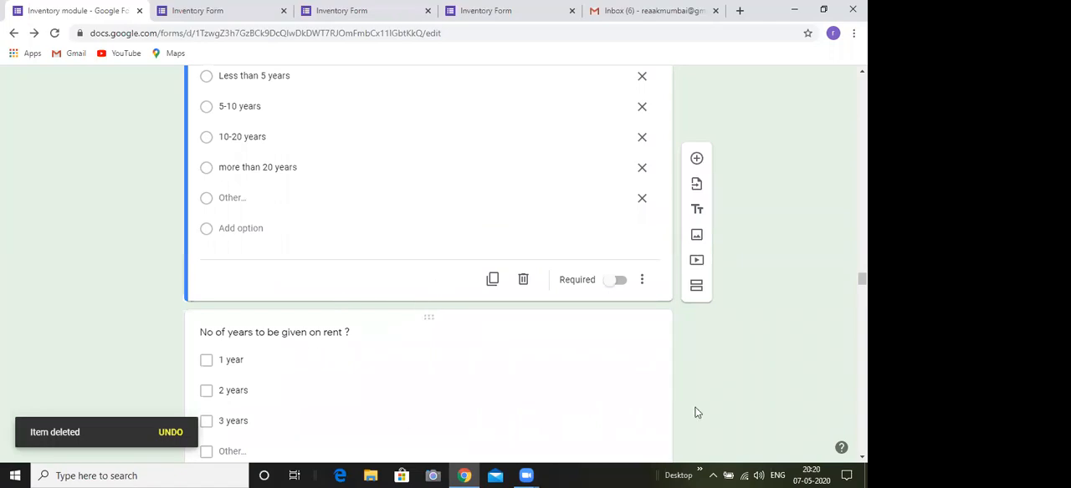
Compare the two "Residential - Rent" sections, checking the rental years, configuration, area, furnishing, price and building-age questions
{"action": "scroll", "coordinate": [428, 267], "scroll_direction": "down", "scroll_amount": 2}
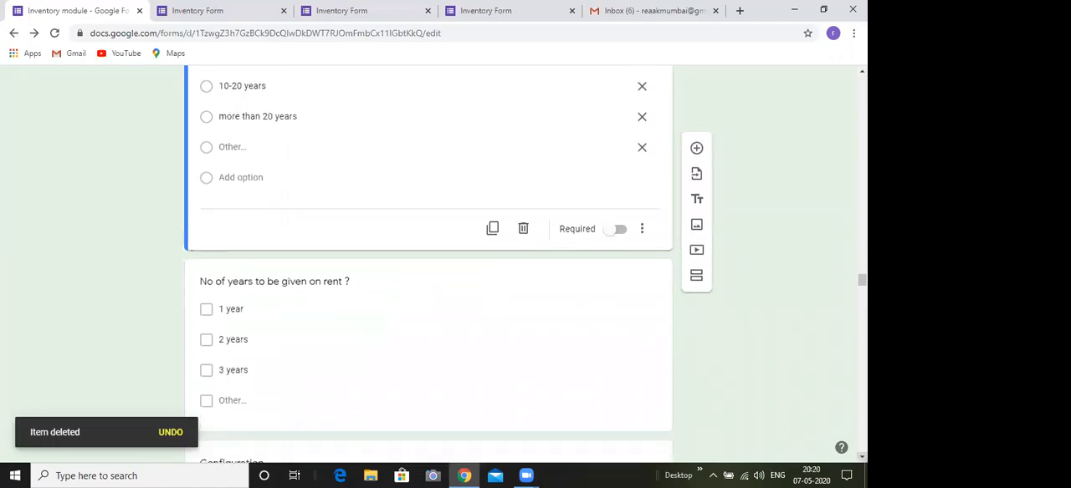
{"action": "scroll", "coordinate": [456, 337], "scroll_direction": "down", "scroll_amount": 2}
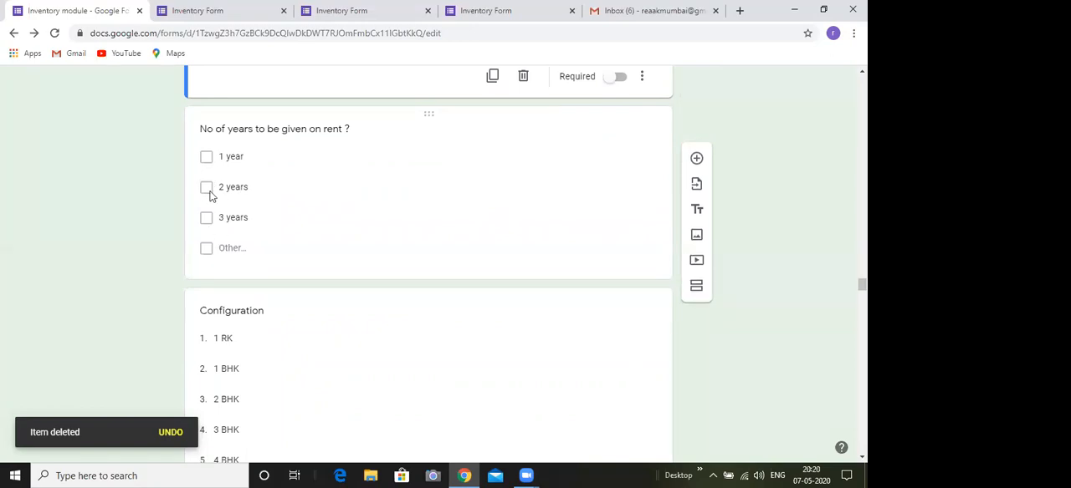
{"action": "scroll", "coordinate": [519, 177], "scroll_direction": "up", "scroll_amount": 10}
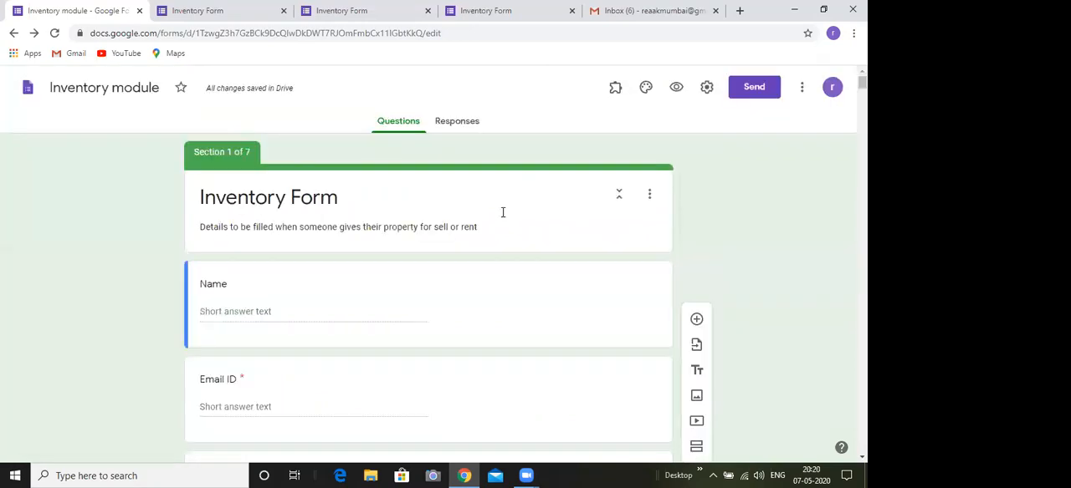
{"action": "left_click_drag", "start_coordinate": [861, 82], "coordinate": [862, 195]}
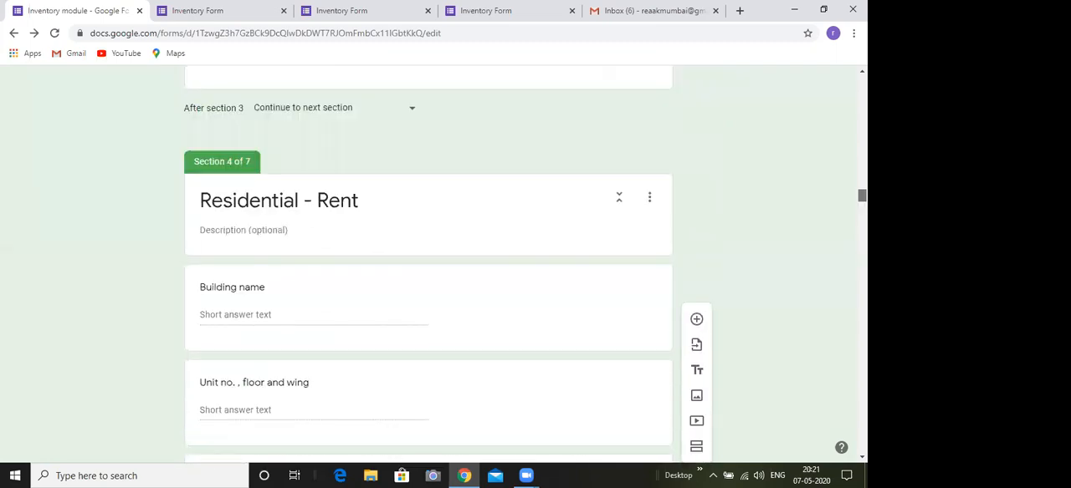
{"action": "scroll", "coordinate": [428, 264], "scroll_direction": "down", "scroll_amount": 4}
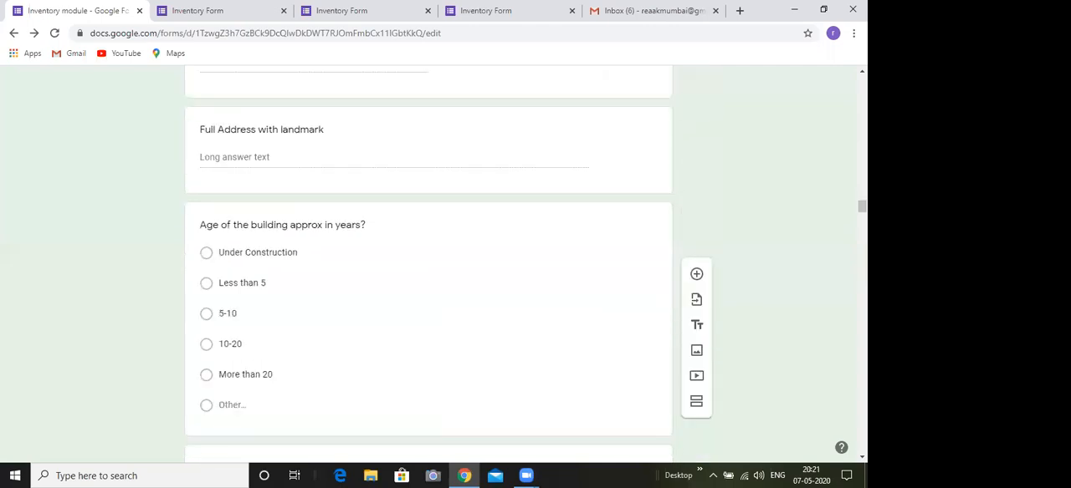
{"action": "scroll", "coordinate": [429, 264], "scroll_direction": "down", "scroll_amount": 9}
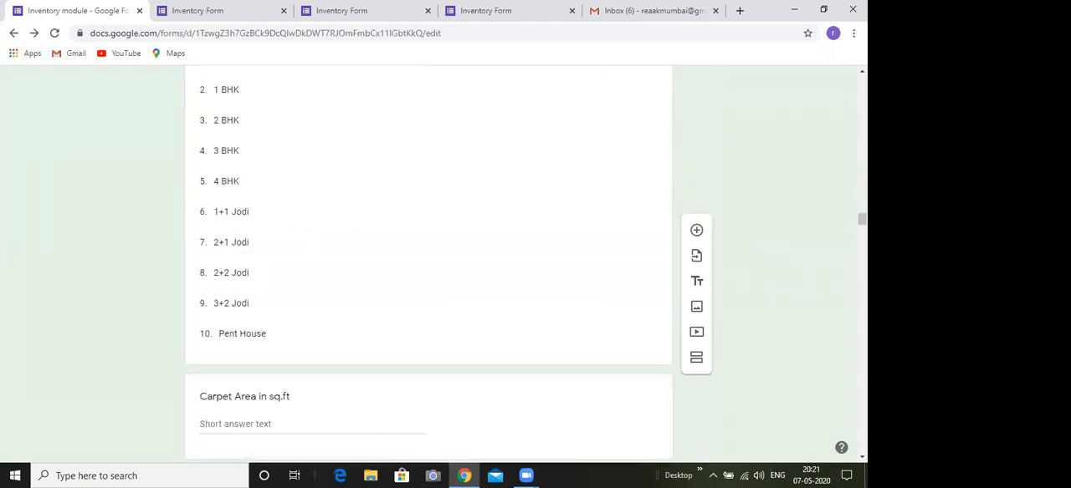
{"action": "scroll", "coordinate": [428, 264], "scroll_direction": "down", "scroll_amount": 4}
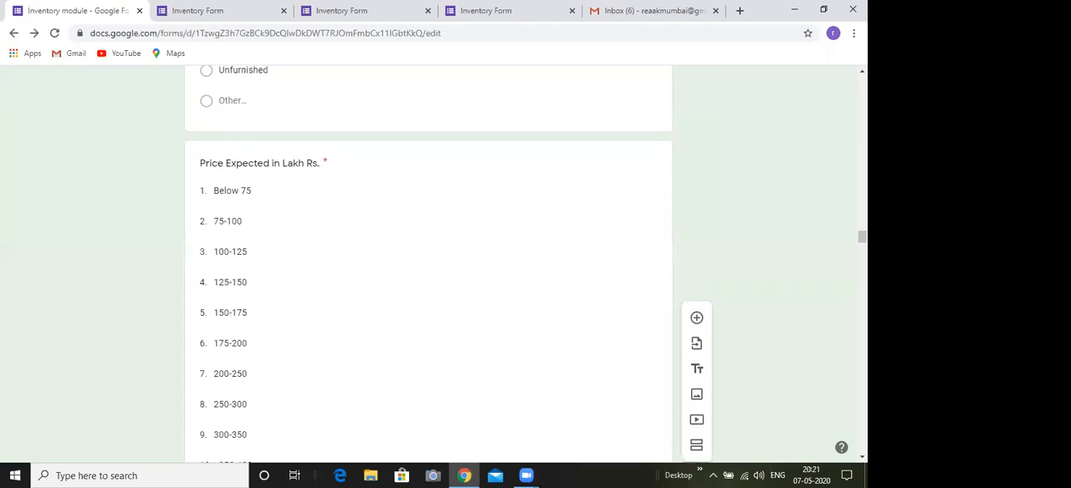
{"action": "scroll", "coordinate": [428, 264], "scroll_direction": "up", "scroll_amount": 4}
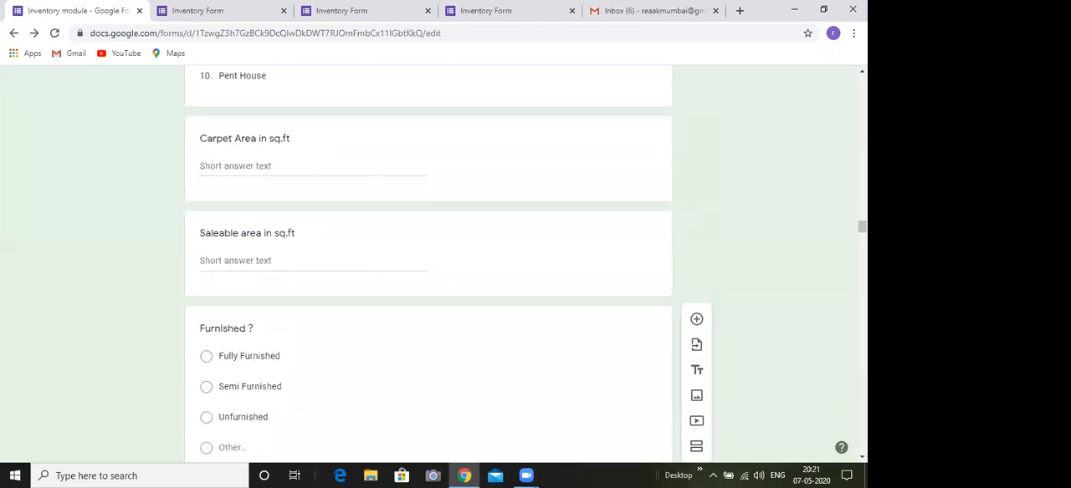
{"action": "scroll", "coordinate": [428, 265], "scroll_direction": "up", "scroll_amount": 3}
{"action": "scroll", "coordinate": [428, 265], "scroll_direction": "down", "scroll_amount": 10}
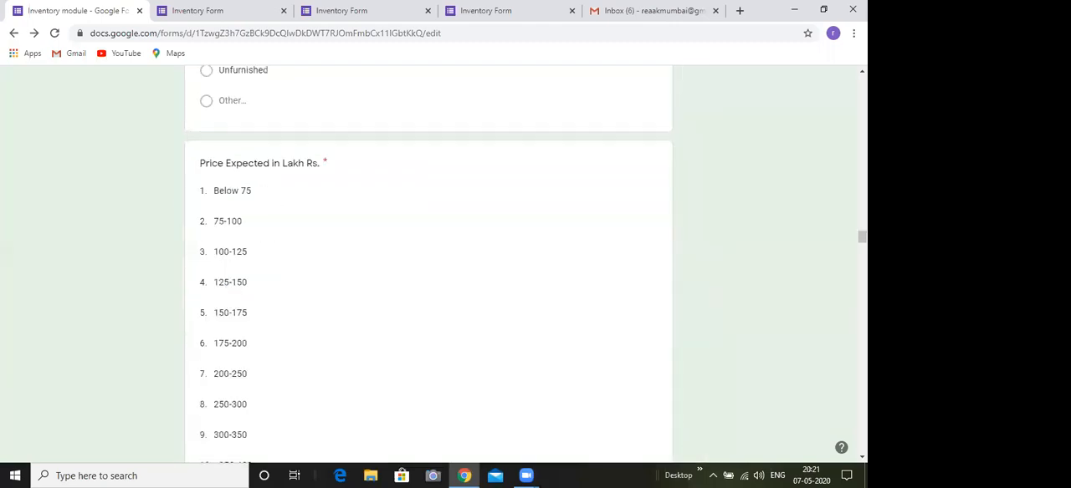
{"action": "scroll", "coordinate": [428, 265], "scroll_direction": "down", "scroll_amount": 10}
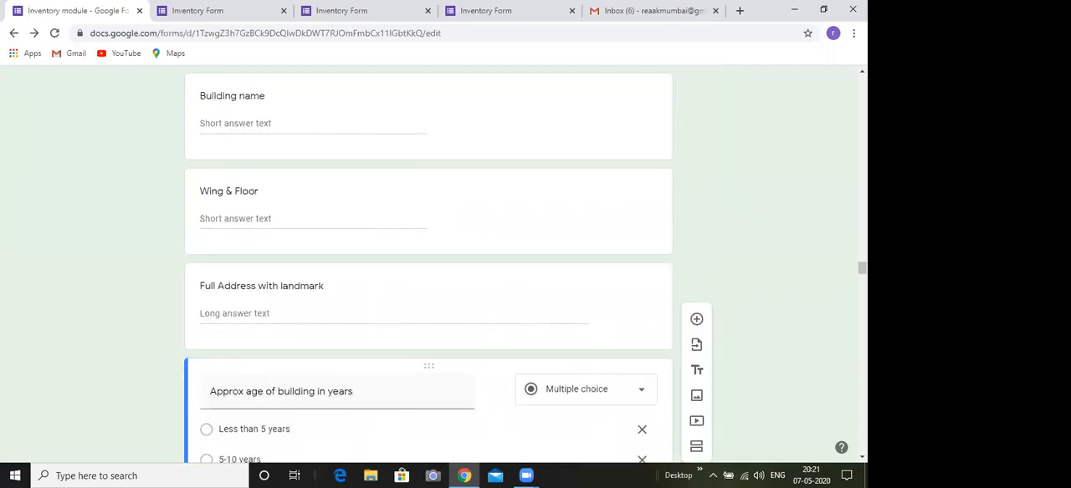
{"action": "left_click", "coordinate": [861, 71]}
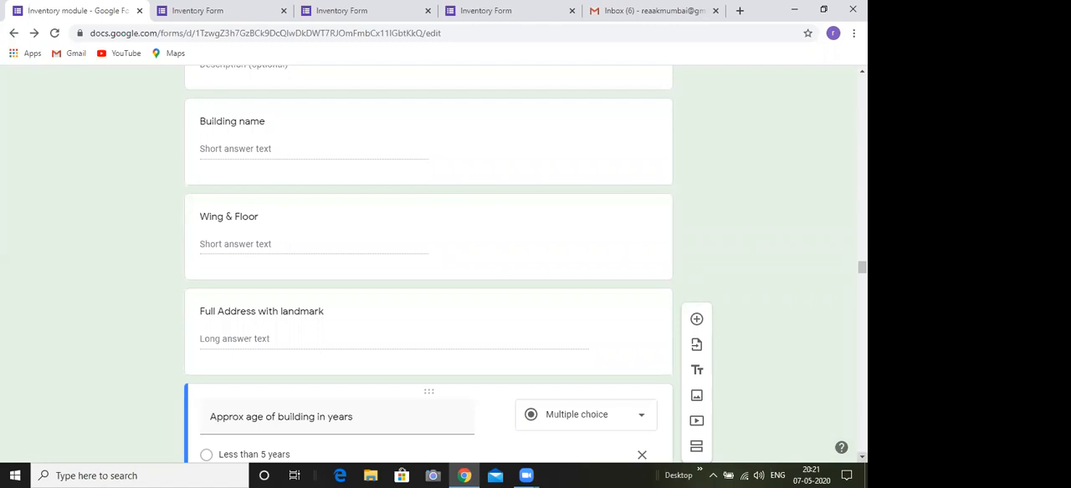
{"action": "scroll", "coordinate": [428, 264], "scroll_direction": "down", "scroll_amount": 3}
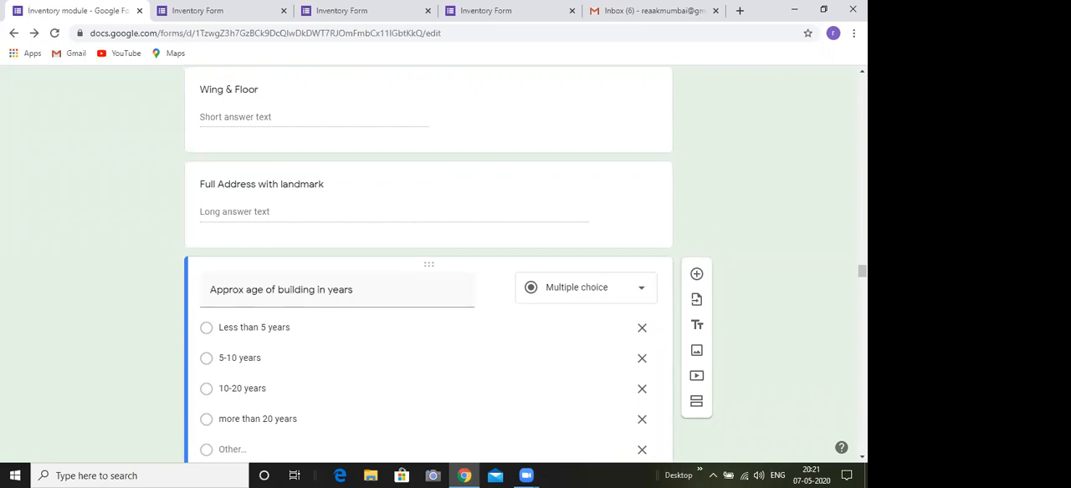
{"action": "scroll", "coordinate": [429, 265], "scroll_direction": "up", "scroll_amount": 3}
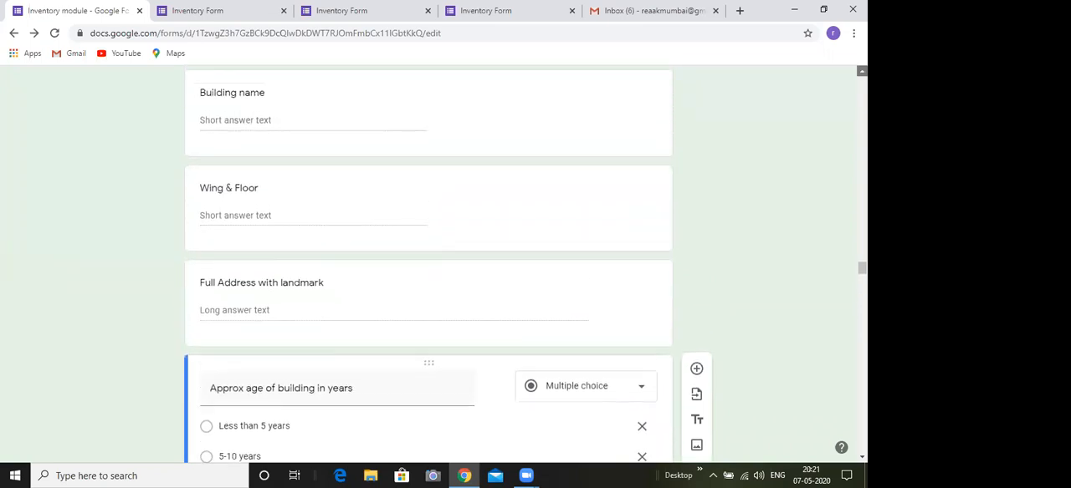
{"action": "scroll", "coordinate": [836, 263], "scroll_direction": "up", "scroll_amount": 1}
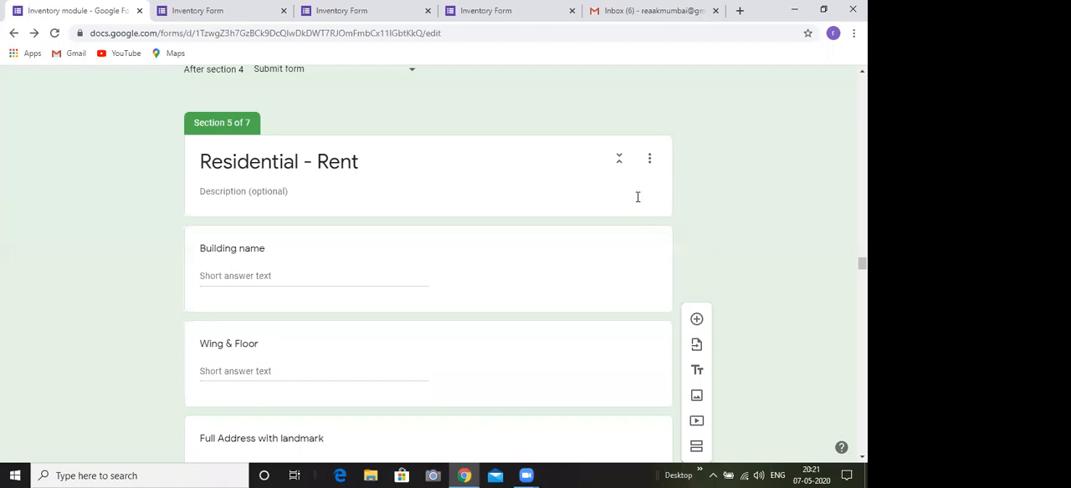
Rename section 5 as "Residential - Sale"
{"action": "left_click", "coordinate": [358, 167]}
{"action": "left_click", "coordinate": [358, 167]}
{"action": "key", "text": "BackSpace"}
{"action": "key", "text": "BackSpace"}
{"action": "key", "text": "BackSpace"}
{"action": "key", "text": "BackSpace"}
{"action": "type", "text": "Sale"}
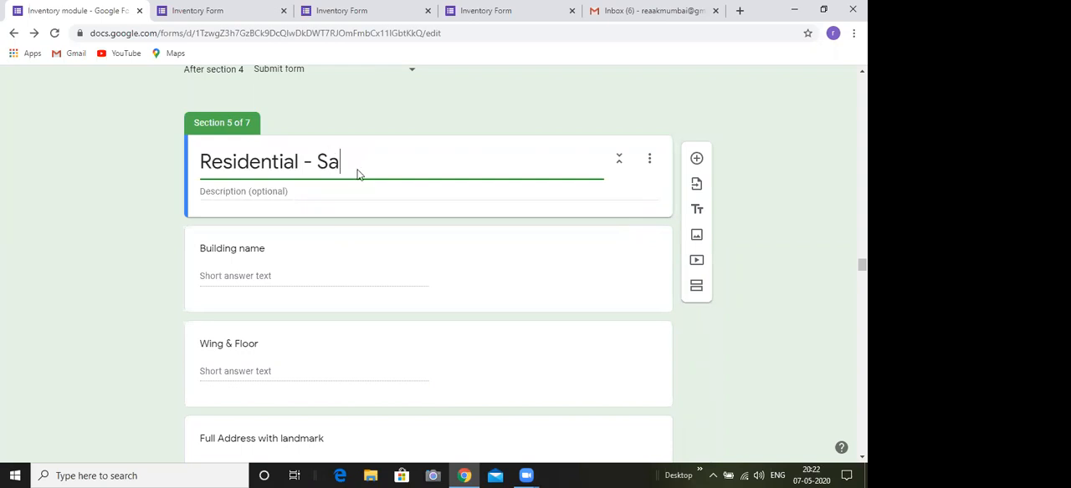
{"action": "left_click", "coordinate": [355, 215]}
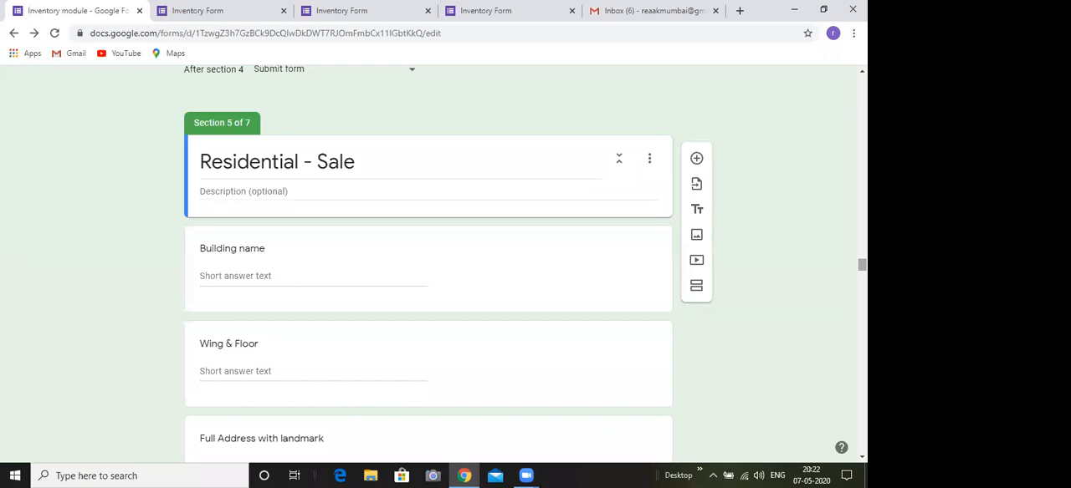
Look back through sections 4 and 3 to the "Residential - Sell" heading and check the section's duplicate option
{"action": "scroll", "coordinate": [448, 259], "scroll_direction": "up", "scroll_amount": 3}
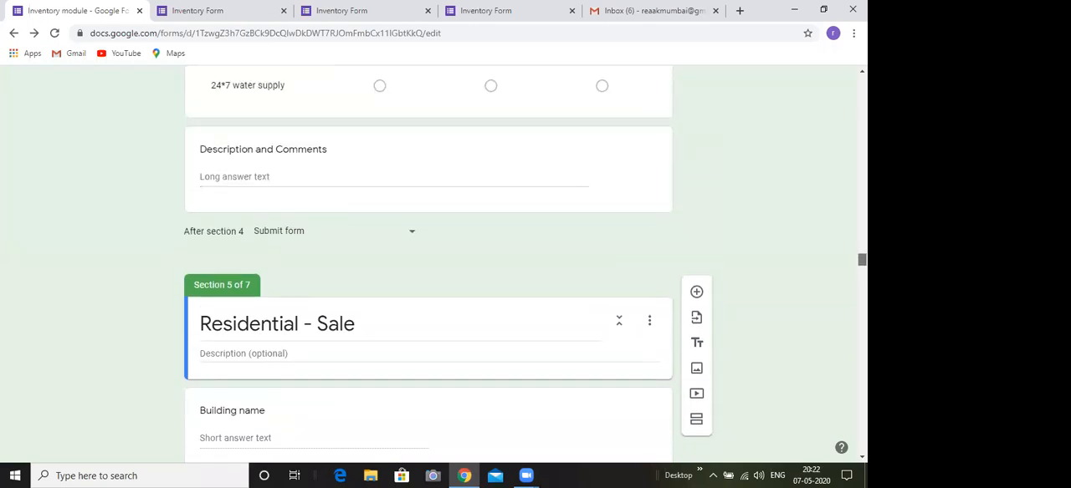
{"action": "scroll", "coordinate": [428, 264], "scroll_direction": "up", "scroll_amount": 10}
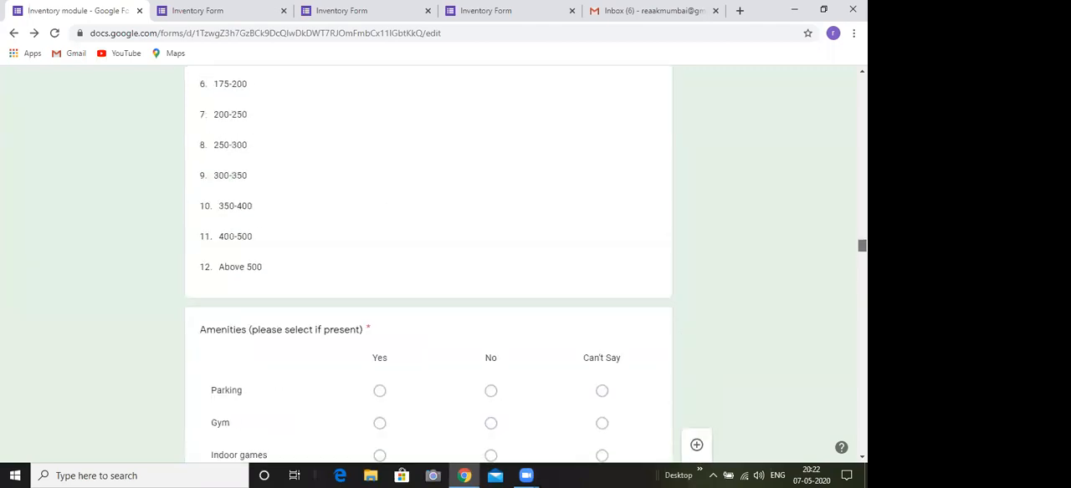
{"action": "scroll", "coordinate": [428, 264], "scroll_direction": "up", "scroll_amount": 6}
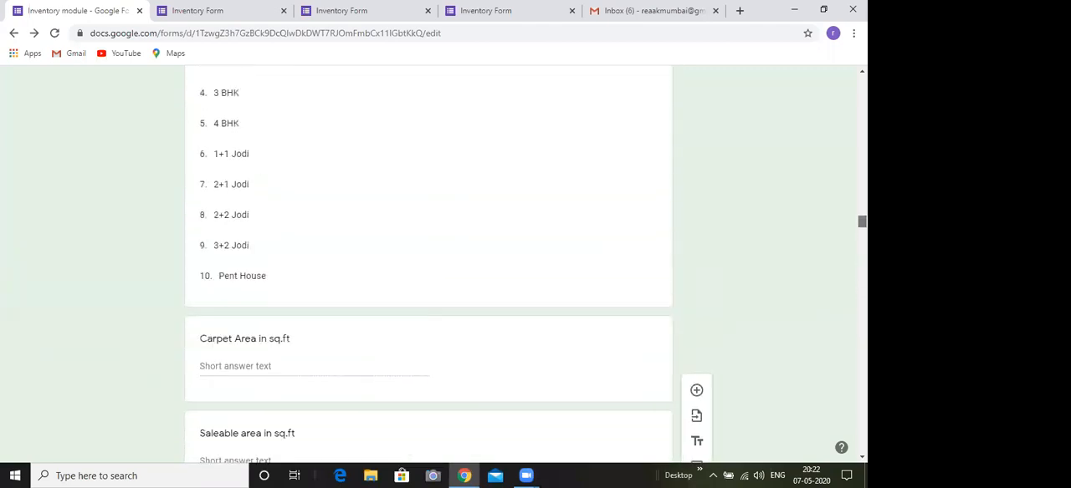
{"action": "scroll", "coordinate": [428, 265], "scroll_direction": "up", "scroll_amount": 10}
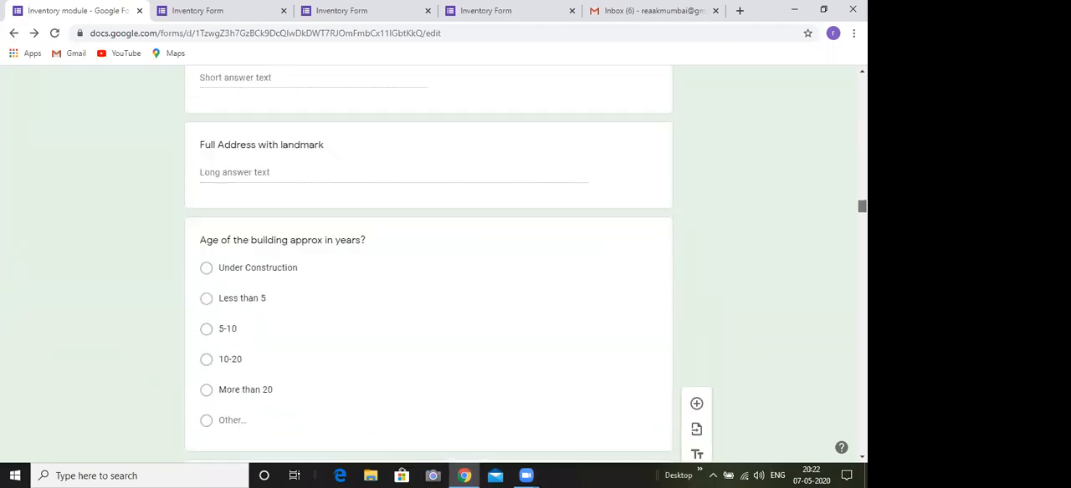
{"action": "scroll", "coordinate": [554, 245], "scroll_direction": "up", "scroll_amount": 3}
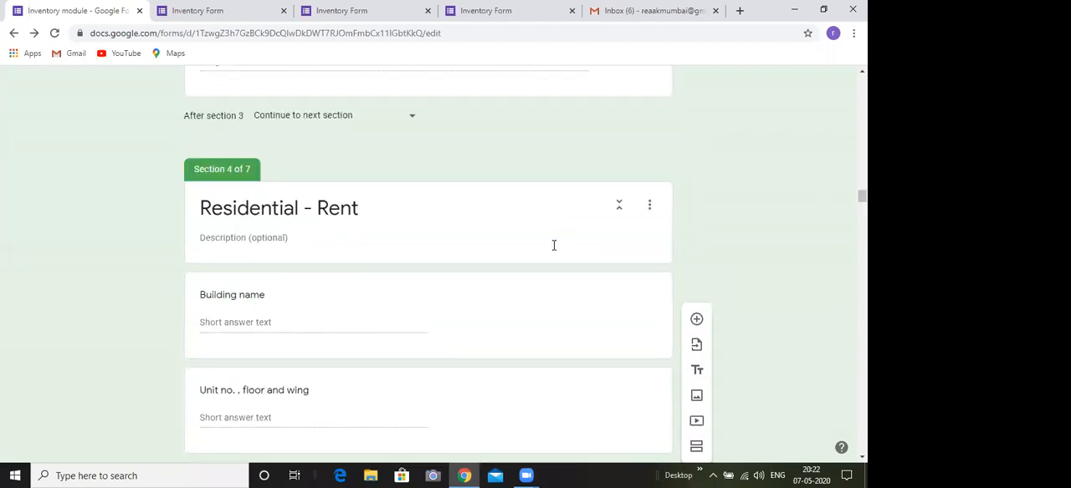
{"action": "scroll", "coordinate": [428, 265], "scroll_direction": "up", "scroll_amount": 12}
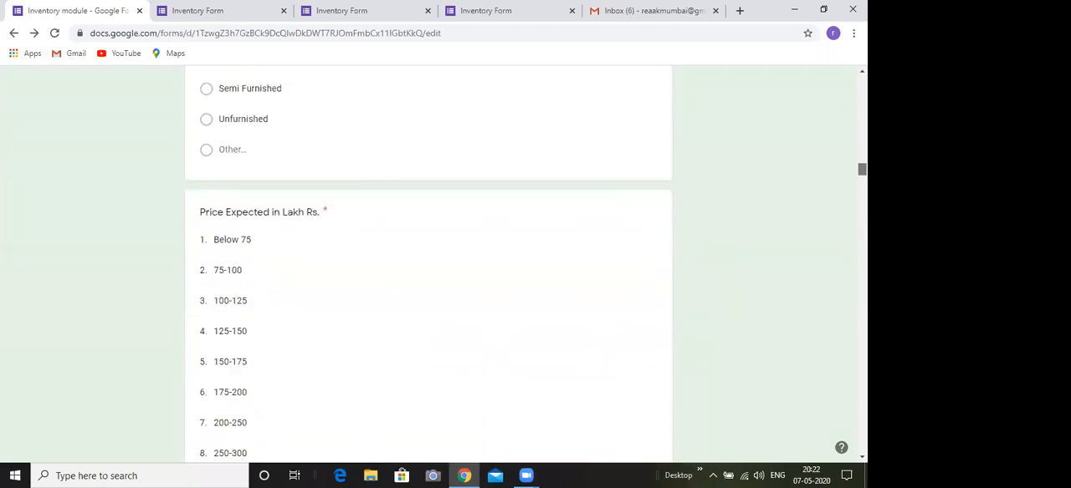
{"action": "scroll", "coordinate": [428, 265], "scroll_direction": "up", "scroll_amount": 8}
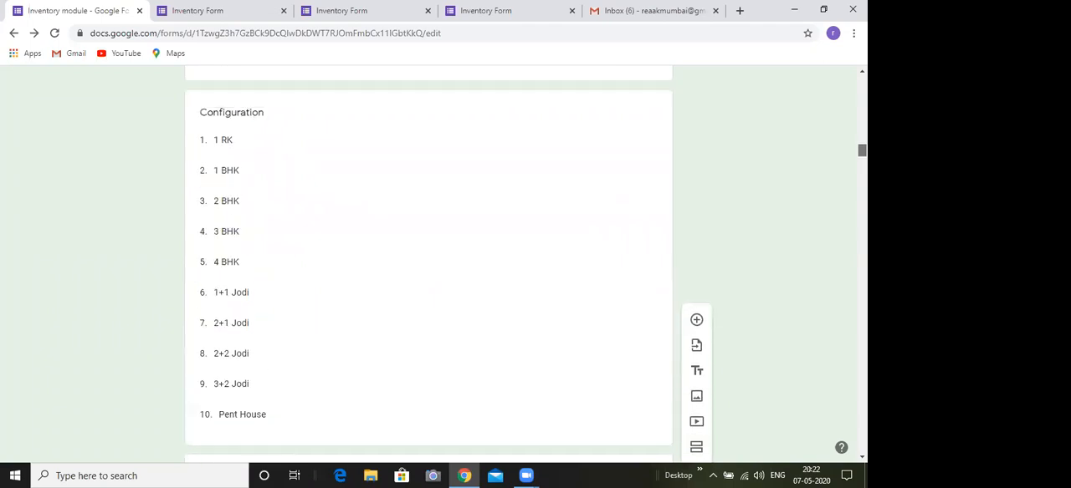
{"action": "scroll", "coordinate": [429, 264], "scroll_direction": "up", "scroll_amount": 8}
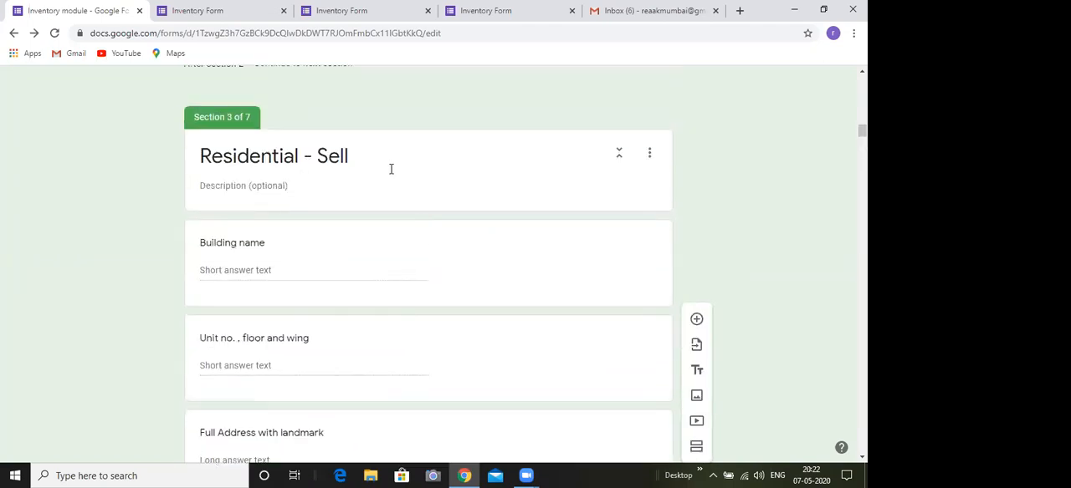
{"action": "left_click", "coordinate": [649, 158]}
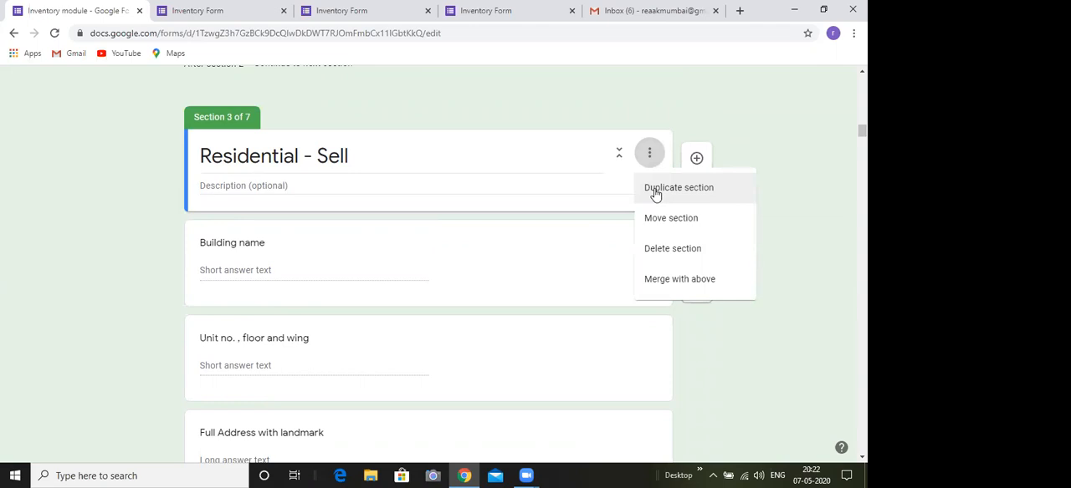
{"action": "left_click", "coordinate": [560, 123]}
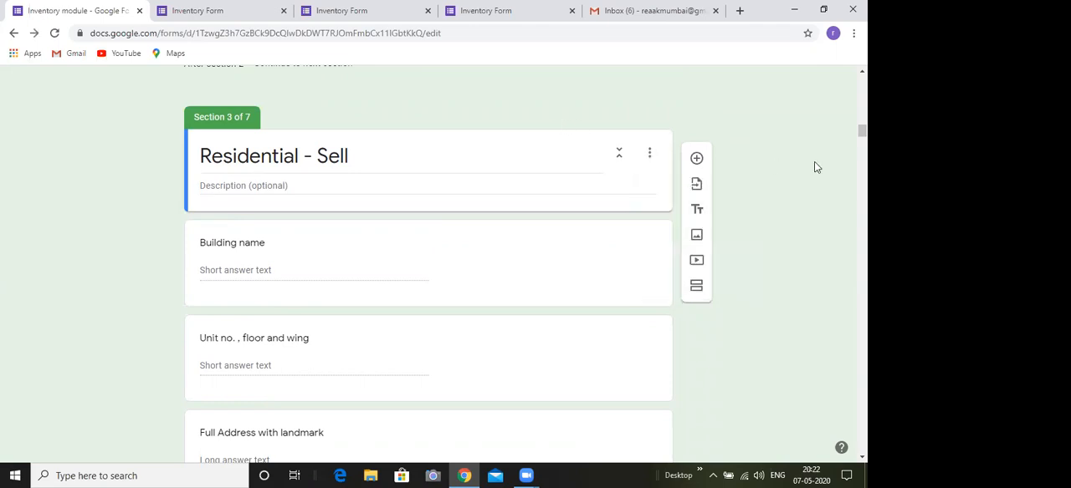
Change the title of section 5 back to "Residential - Rent"
{"action": "scroll", "coordinate": [428, 264], "scroll_direction": "down", "scroll_amount": 7}
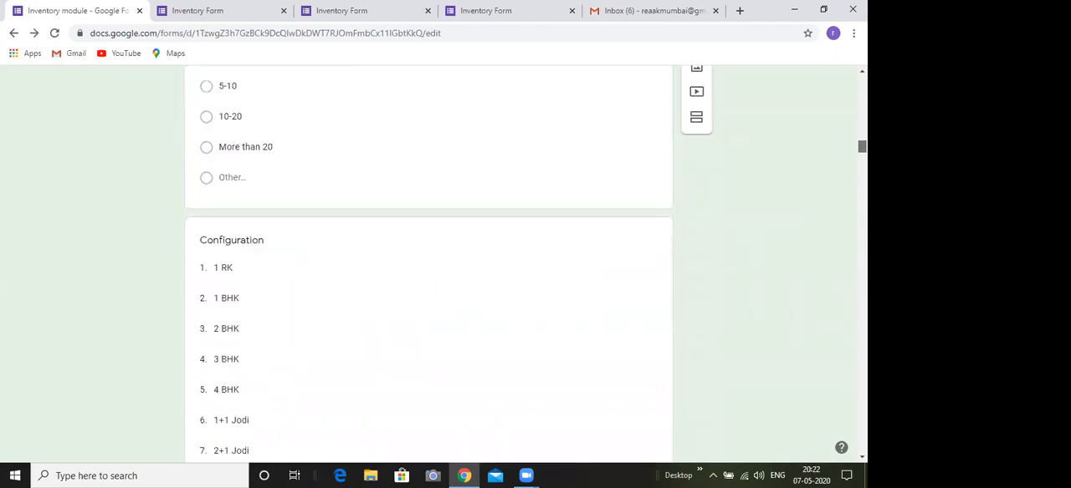
{"action": "scroll", "coordinate": [428, 264], "scroll_direction": "down", "scroll_amount": 20}
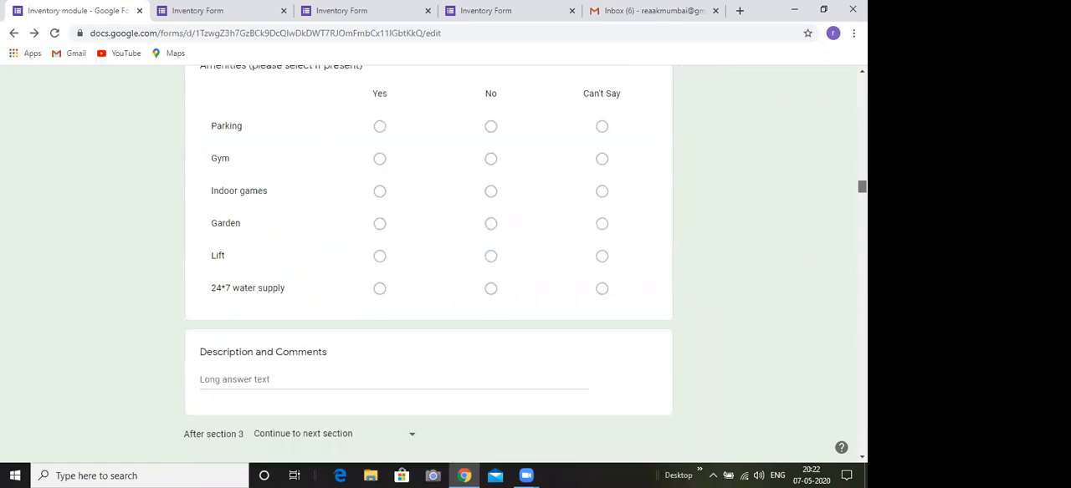
{"action": "scroll", "coordinate": [428, 264], "scroll_direction": "down", "scroll_amount": 10}
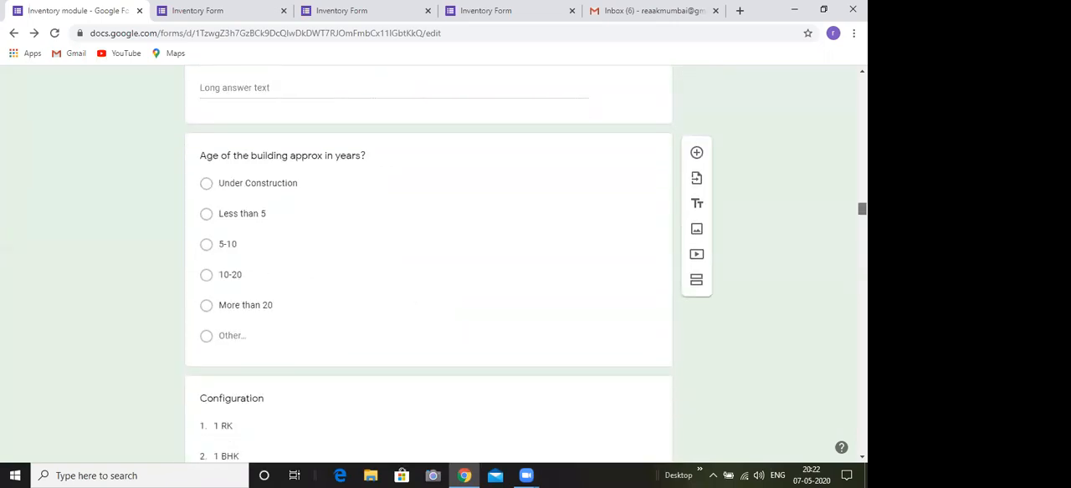
{"action": "scroll", "coordinate": [429, 264], "scroll_direction": "down", "scroll_amount": 10}
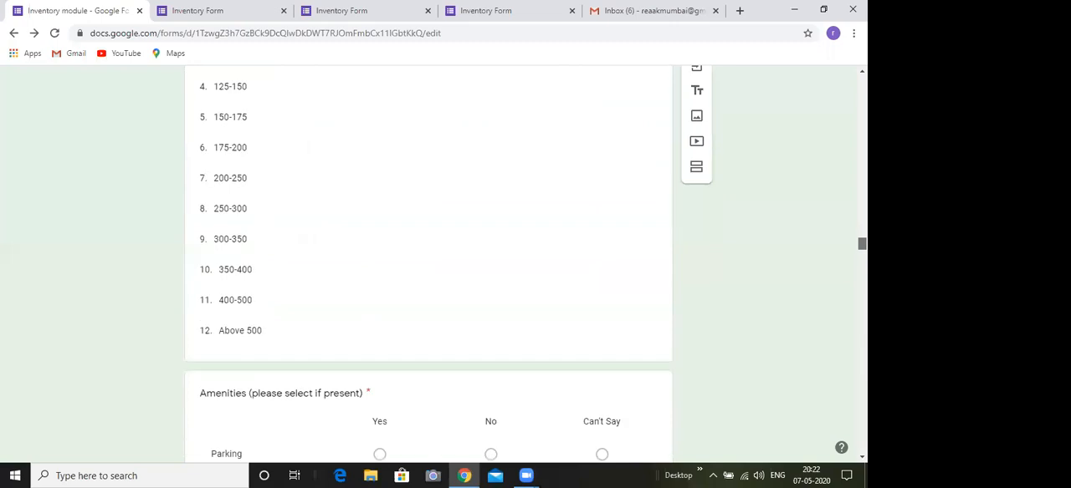
{"action": "scroll", "coordinate": [810, 355], "scroll_direction": "down", "scroll_amount": 10}
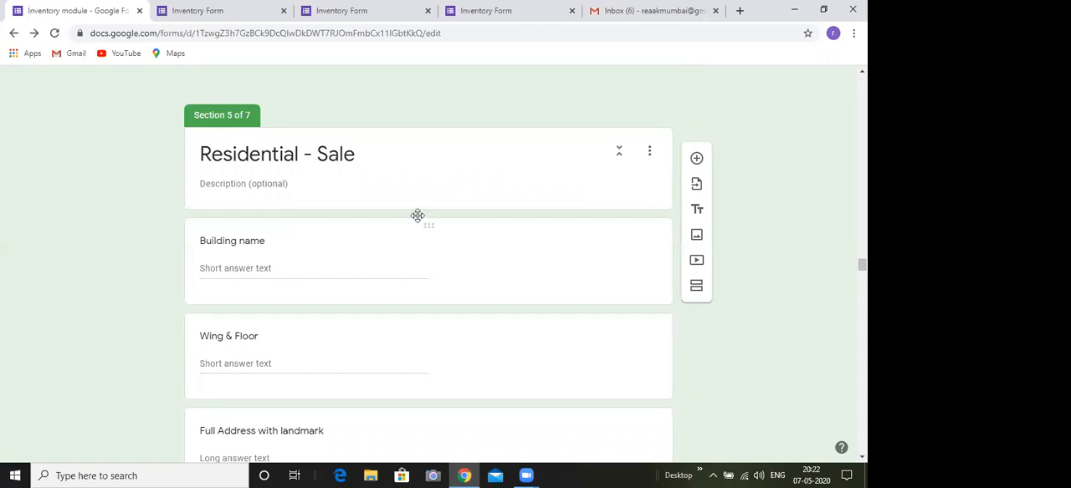
{"action": "left_click", "coordinate": [355, 157]}
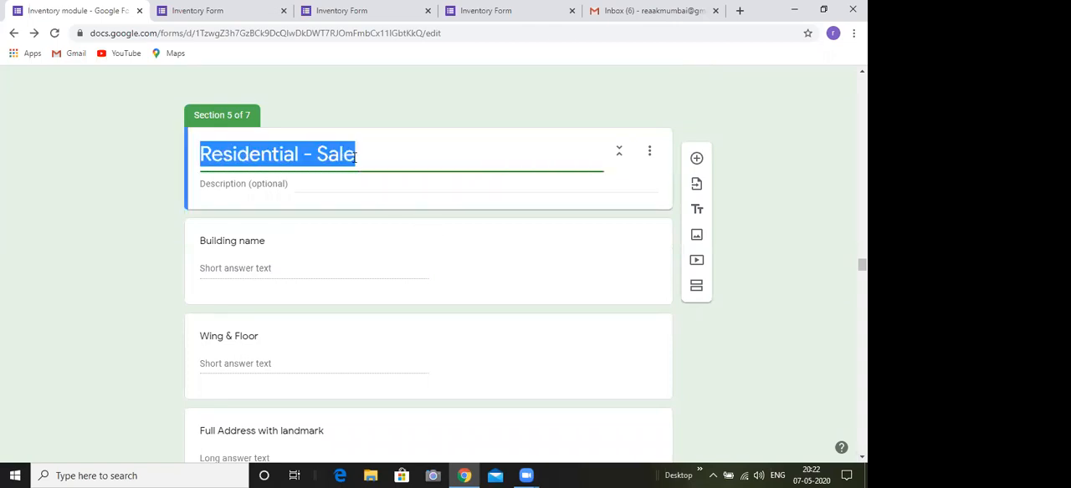
{"action": "left_click", "coordinate": [354, 157]}
{"action": "key", "text": "BackSpace"}
{"action": "key", "text": "BackSpace"}
{"action": "key", "text": "BackSpace"}
{"action": "key", "text": "BackSpace"}
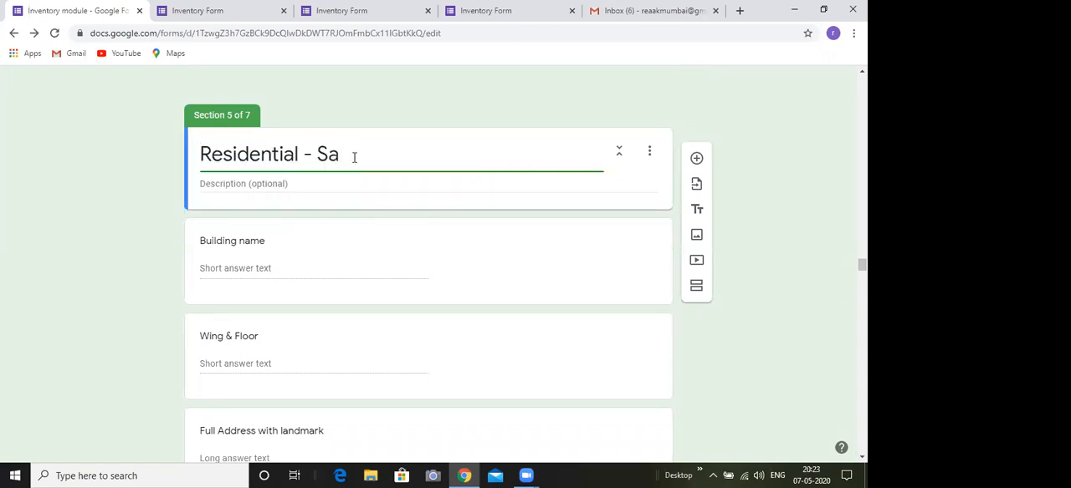
{"action": "type", "text": "Rent"}
{"action": "left_click", "coordinate": [789, 299]}
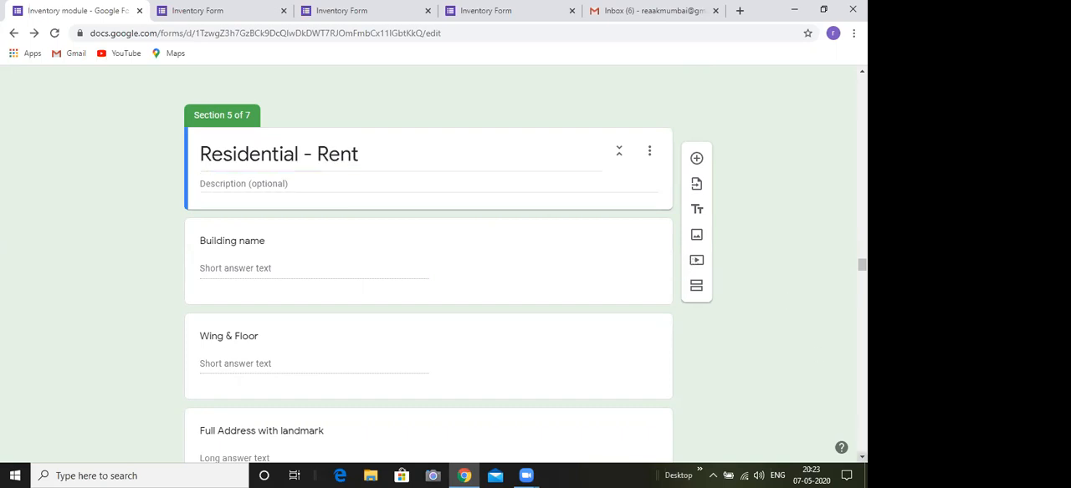
Look through section 5's questions from the building name to the number of years to be given on rent
{"action": "scroll", "coordinate": [429, 268], "scroll_direction": "down", "scroll_amount": 2}
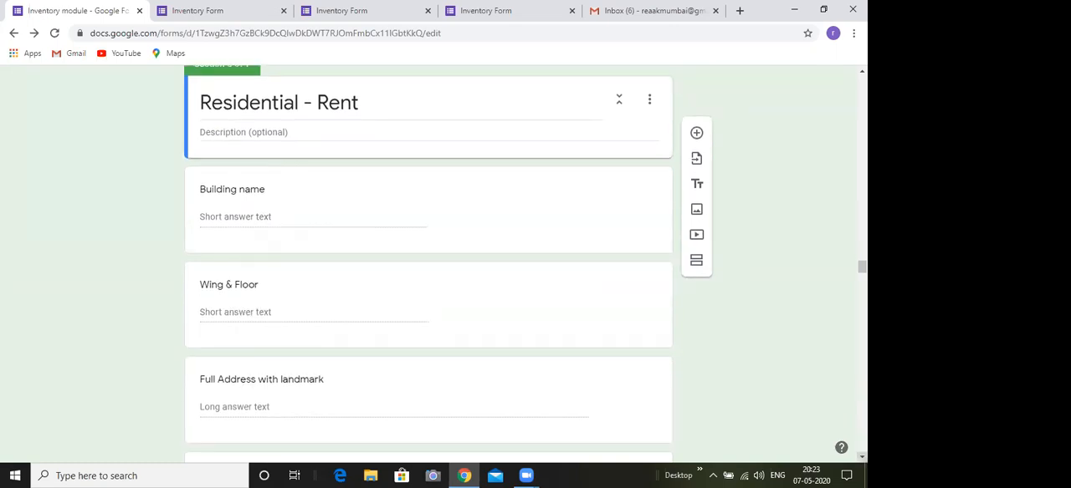
{"action": "scroll", "coordinate": [428, 267], "scroll_direction": "down", "scroll_amount": 1}
{"action": "scroll", "coordinate": [428, 268], "scroll_direction": "down", "scroll_amount": 4}
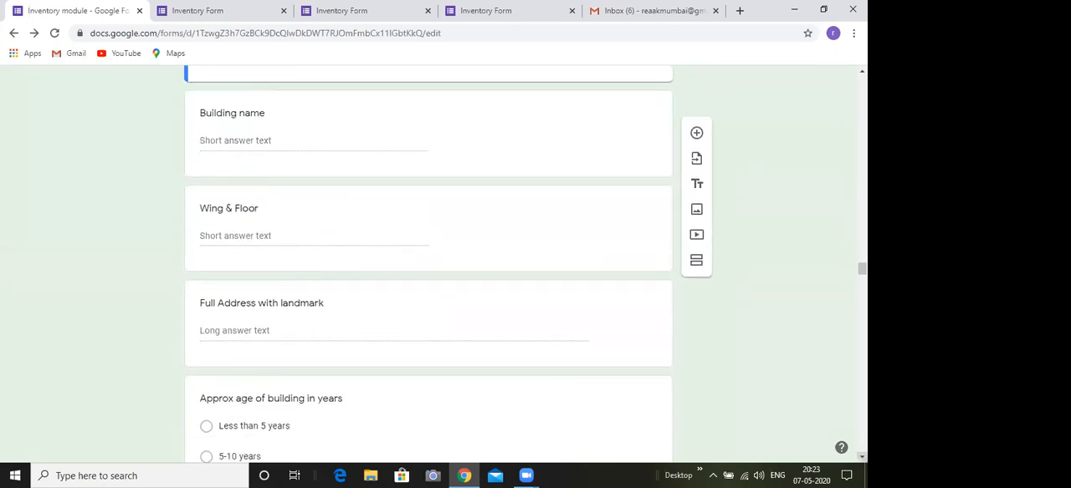
{"action": "scroll", "coordinate": [428, 268], "scroll_direction": "down", "scroll_amount": 5}
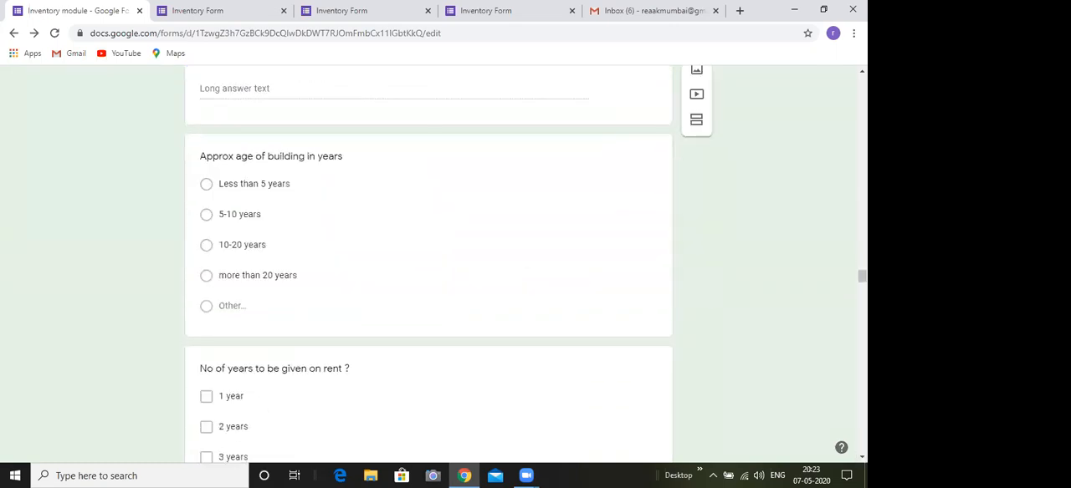
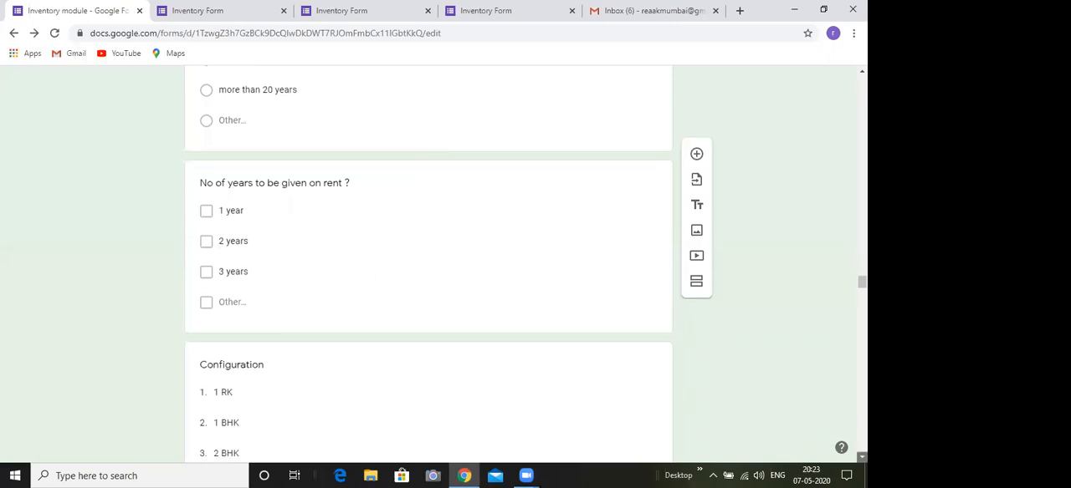
Look through section 5's remaining questions, from the number of years on rent and configuration to the expected rent, amenities and comments
{"action": "scroll", "coordinate": [401, 200], "scroll_direction": "down", "scroll_amount": 1}
{"action": "left_click", "coordinate": [508, 195]}
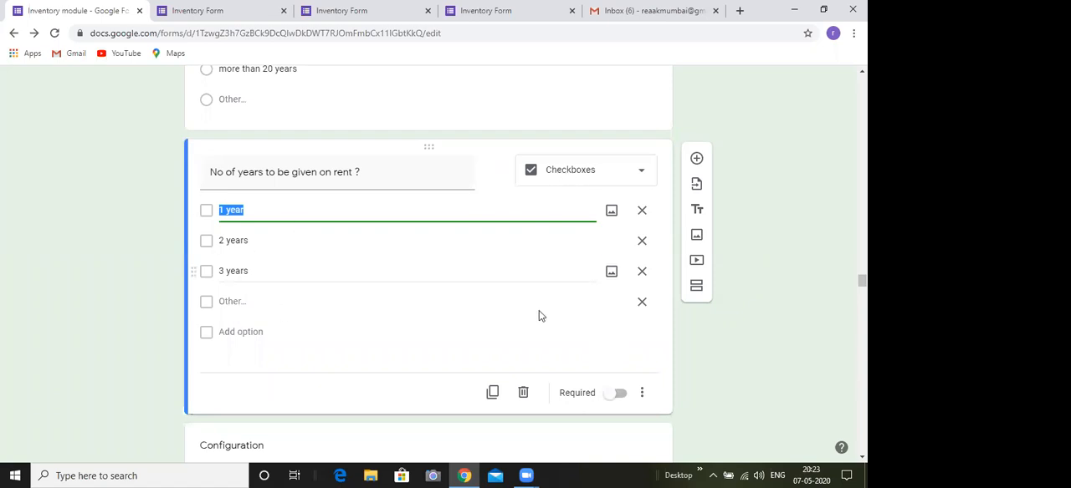
{"action": "scroll", "coordinate": [538, 310], "scroll_direction": "down", "scroll_amount": 2}
{"action": "scroll", "coordinate": [428, 259], "scroll_direction": "down", "scroll_amount": 3}
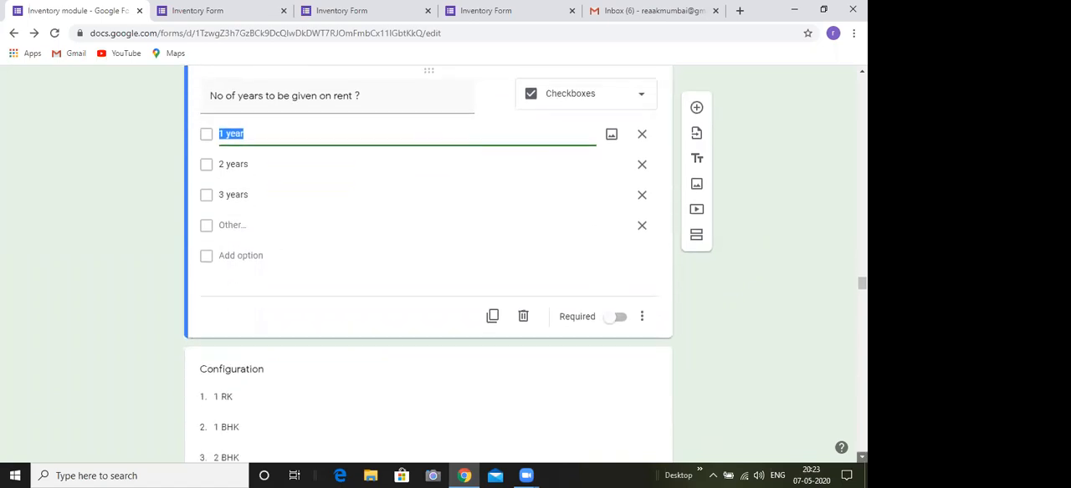
{"action": "scroll", "coordinate": [429, 259], "scroll_direction": "down", "scroll_amount": 3}
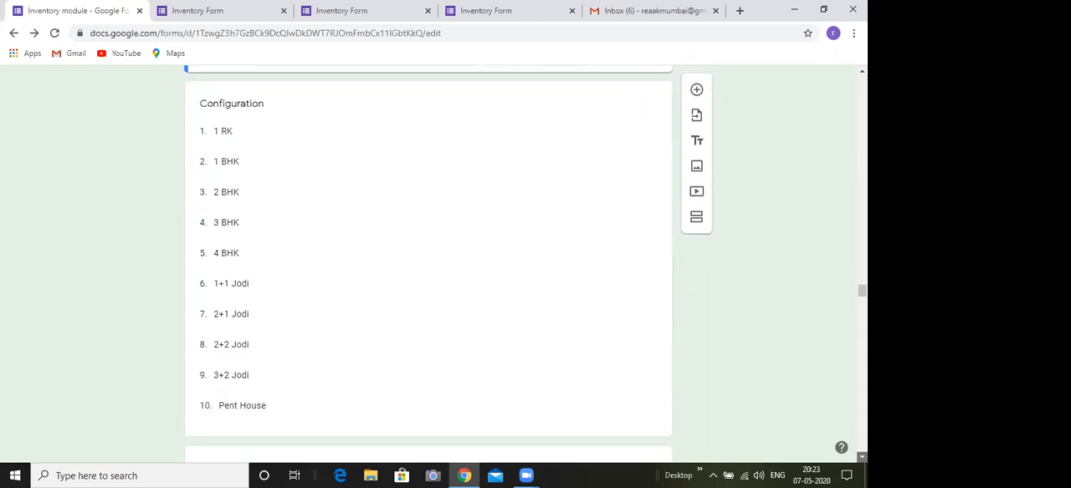
{"action": "scroll", "coordinate": [428, 259], "scroll_direction": "down", "scroll_amount": 3}
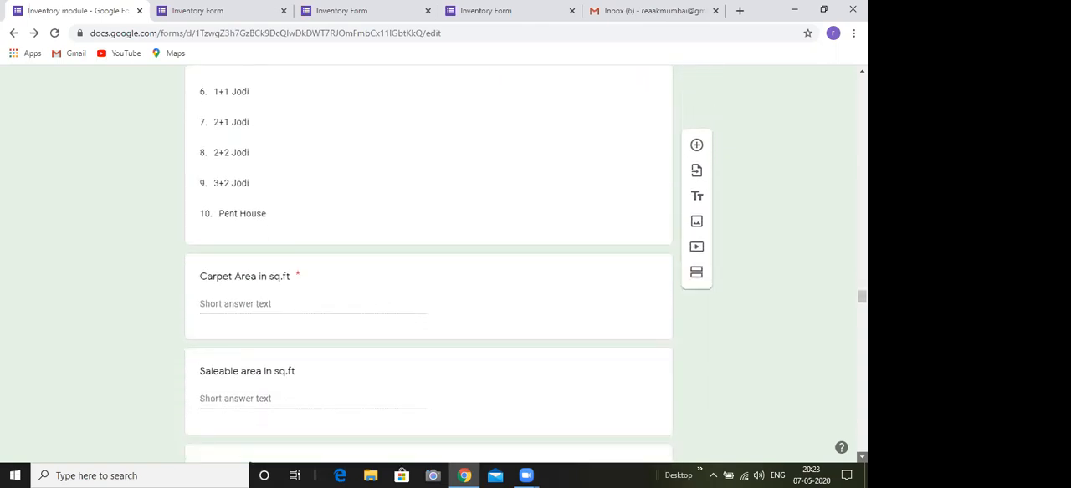
{"action": "scroll", "coordinate": [429, 259], "scroll_direction": "down", "scroll_amount": 3}
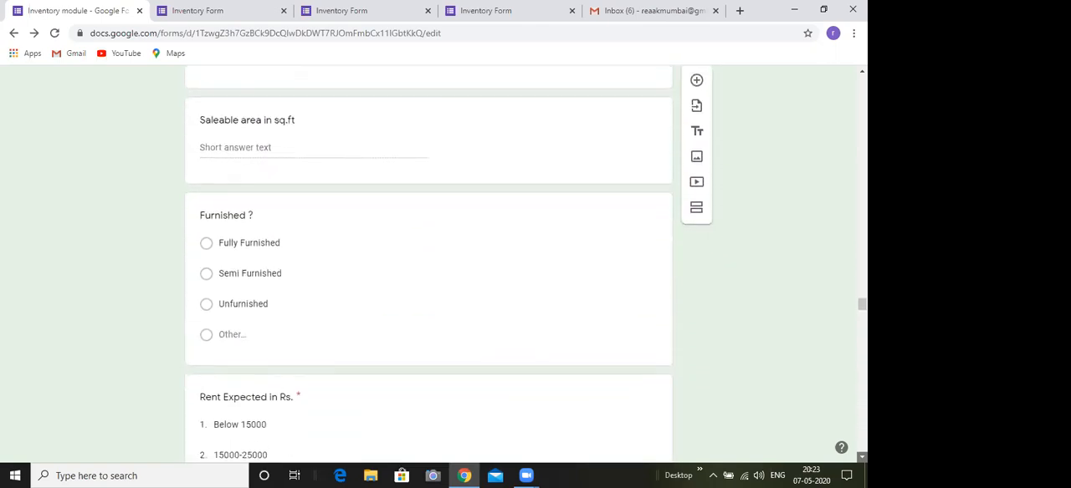
{"action": "scroll", "coordinate": [418, 414], "scroll_direction": "down", "scroll_amount": 1}
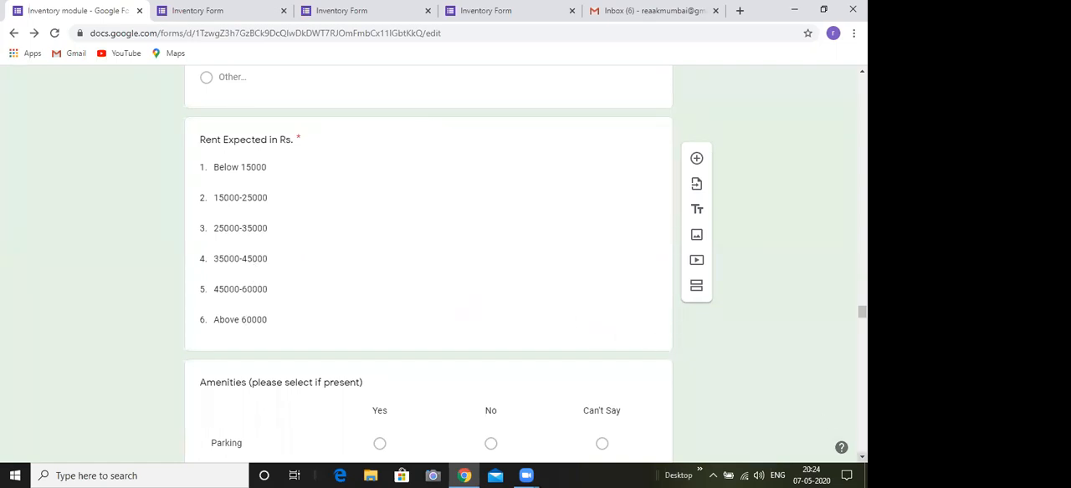
{"action": "scroll", "coordinate": [428, 264], "scroll_direction": "down", "scroll_amount": 1}
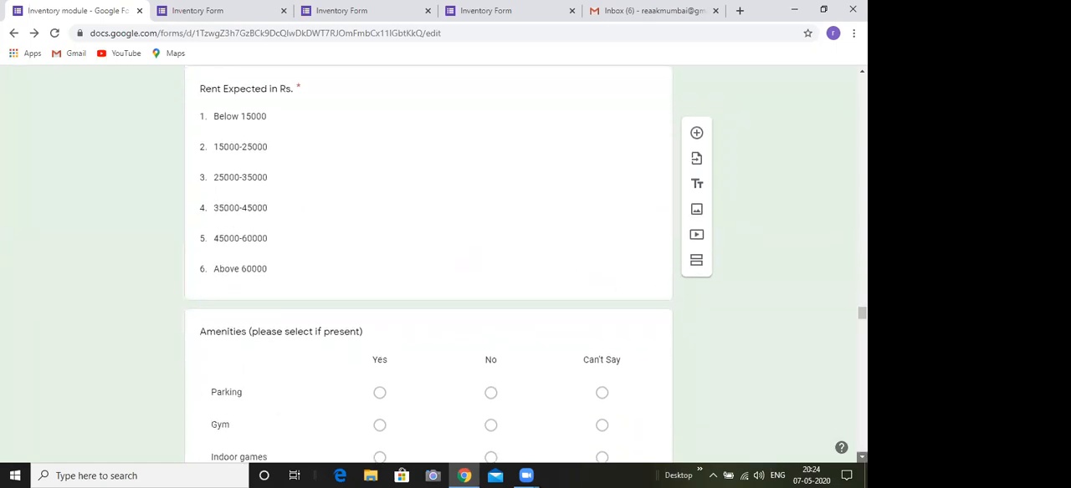
{"action": "scroll", "coordinate": [451, 354], "scroll_direction": "down", "scroll_amount": 5}
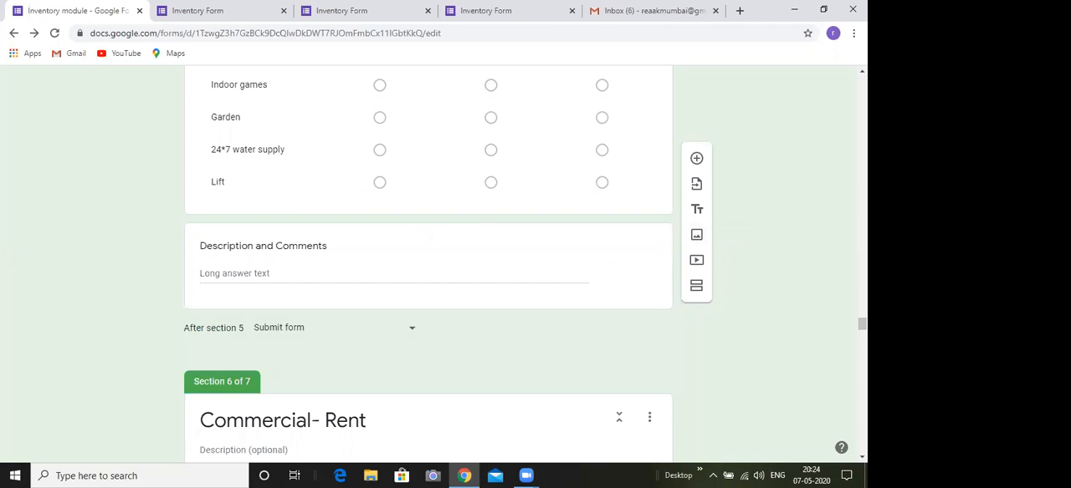
Replace the "1 year" option of section 5's "No of years to be given on rent ?" question with "time is"
{"action": "scroll", "coordinate": [586, 137], "scroll_direction": "up", "scroll_amount": 10}
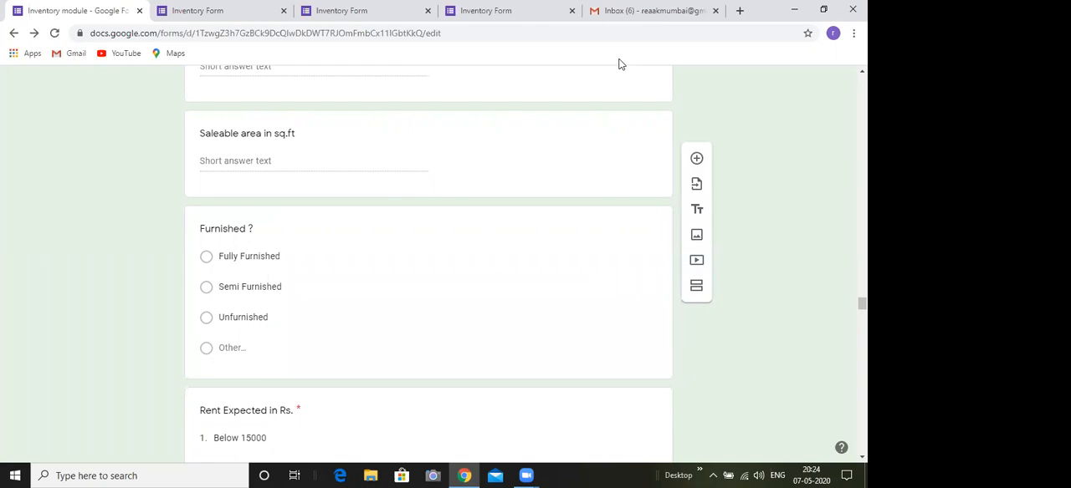
{"action": "type", "text": "time is"}
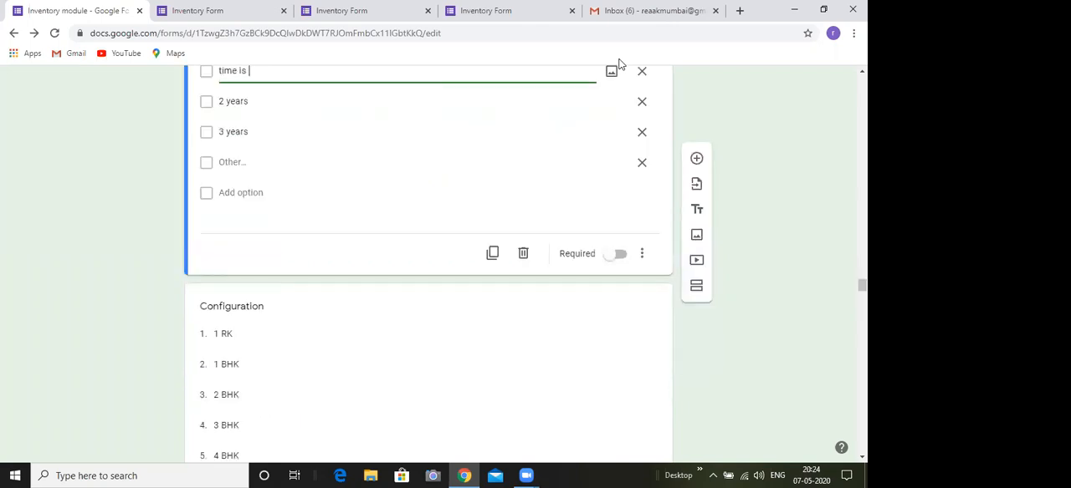
{"action": "left_click", "coordinate": [620, 64]}
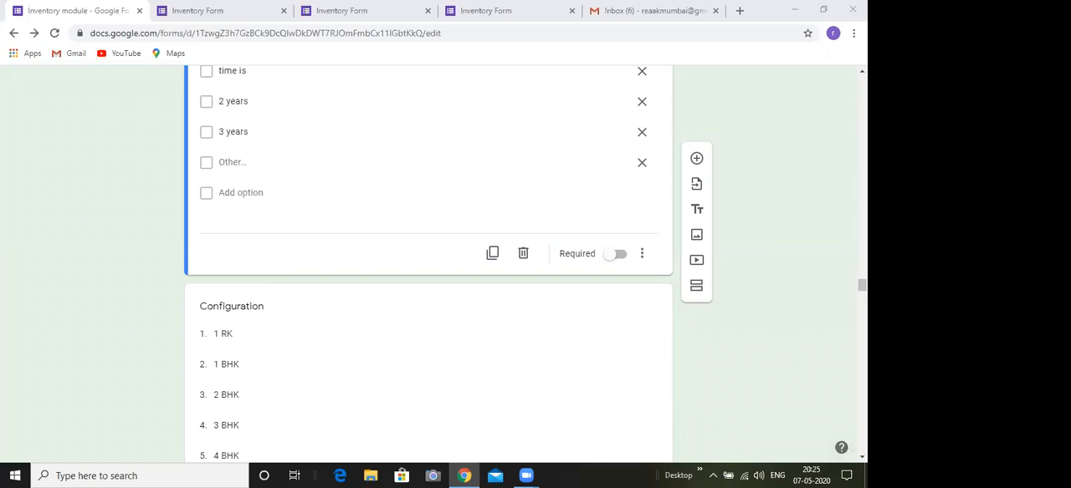
Go back to the "Property Type ?" question and check the section choices for its "Residential to Rent" option
{"action": "scroll", "coordinate": [428, 251], "scroll_direction": "up", "scroll_amount": 5}
{"action": "scroll", "coordinate": [429, 263], "scroll_direction": "up", "scroll_amount": 15}
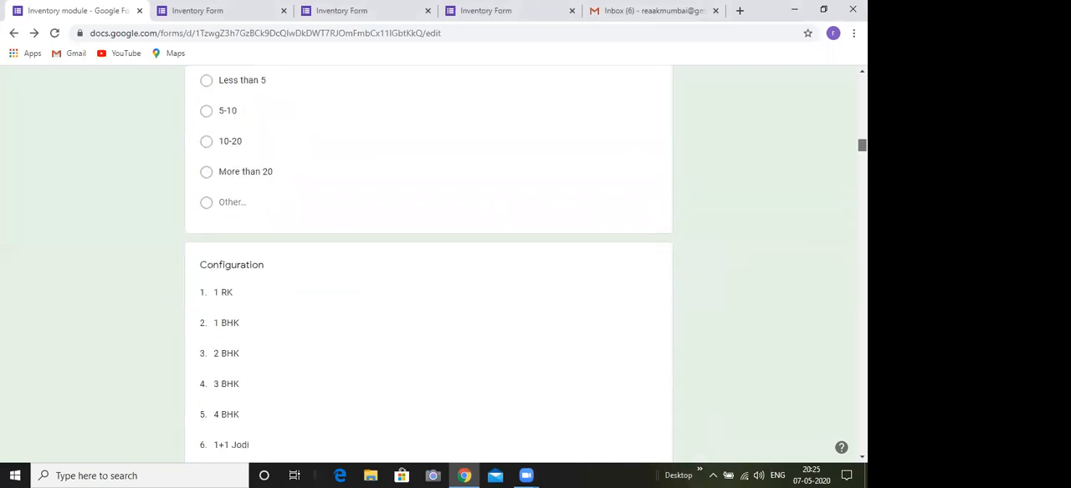
{"action": "scroll", "coordinate": [429, 263], "scroll_direction": "up", "scroll_amount": 10}
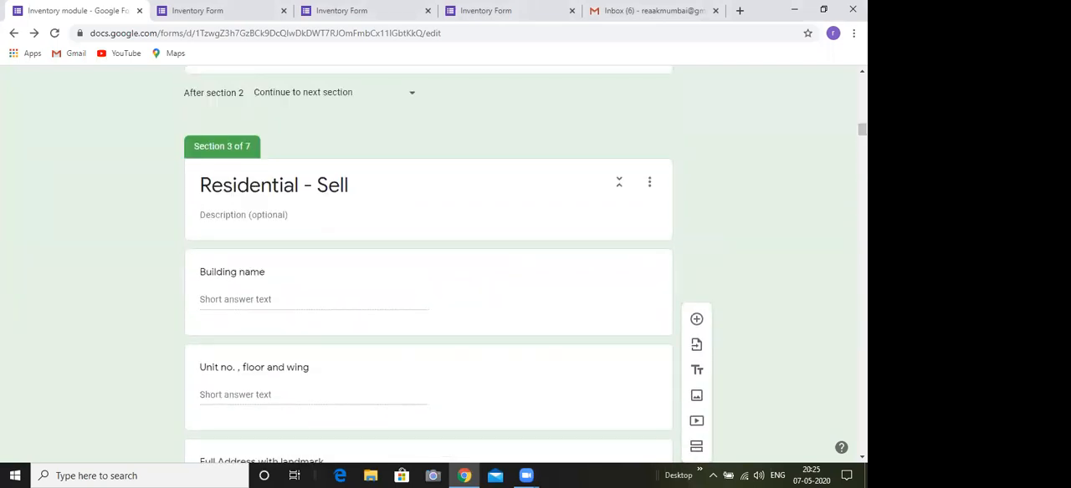
{"action": "scroll", "coordinate": [429, 263], "scroll_direction": "up", "scroll_amount": 8}
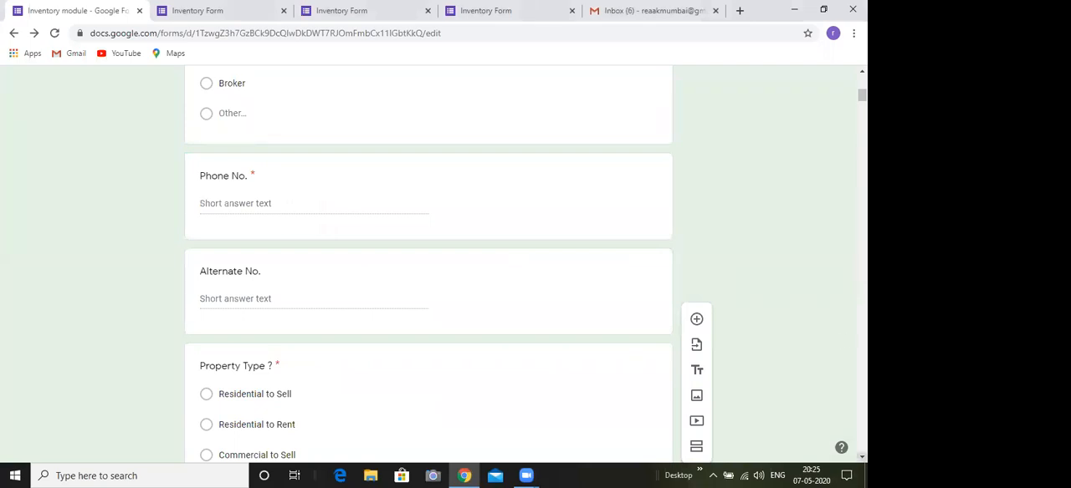
{"action": "scroll", "coordinate": [429, 263], "scroll_direction": "down", "scroll_amount": 1}
{"action": "scroll", "coordinate": [306, 337], "scroll_direction": "down", "scroll_amount": 1}
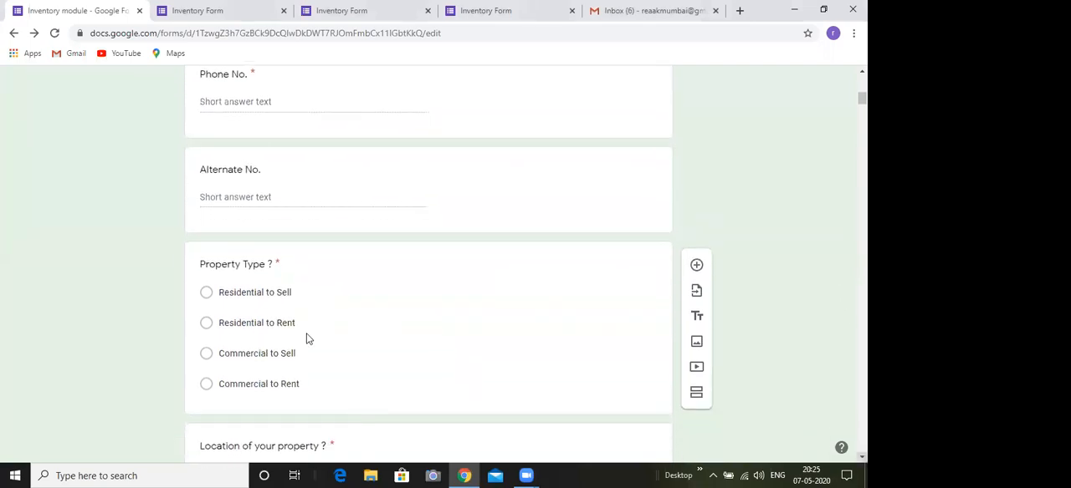
{"action": "left_click", "coordinate": [365, 332]}
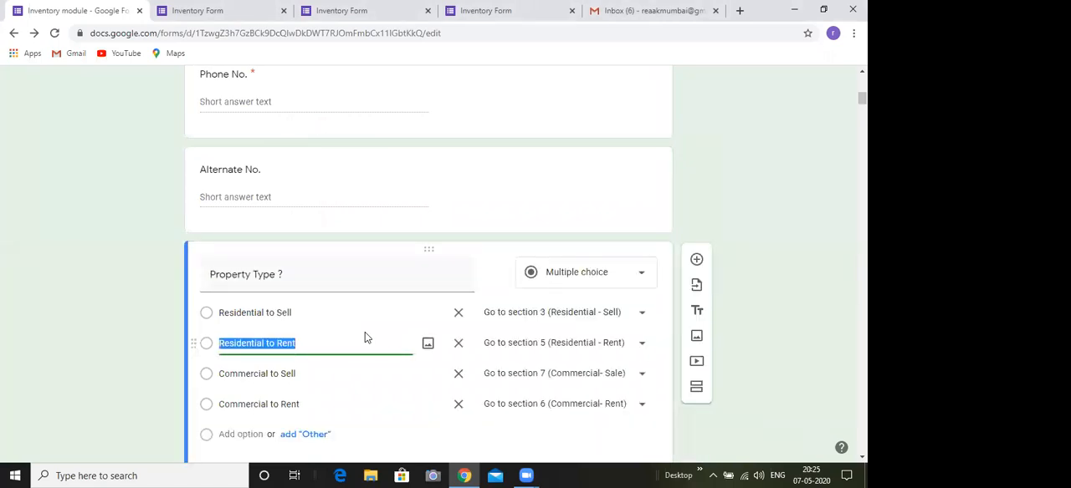
{"action": "left_click", "coordinate": [642, 343]}
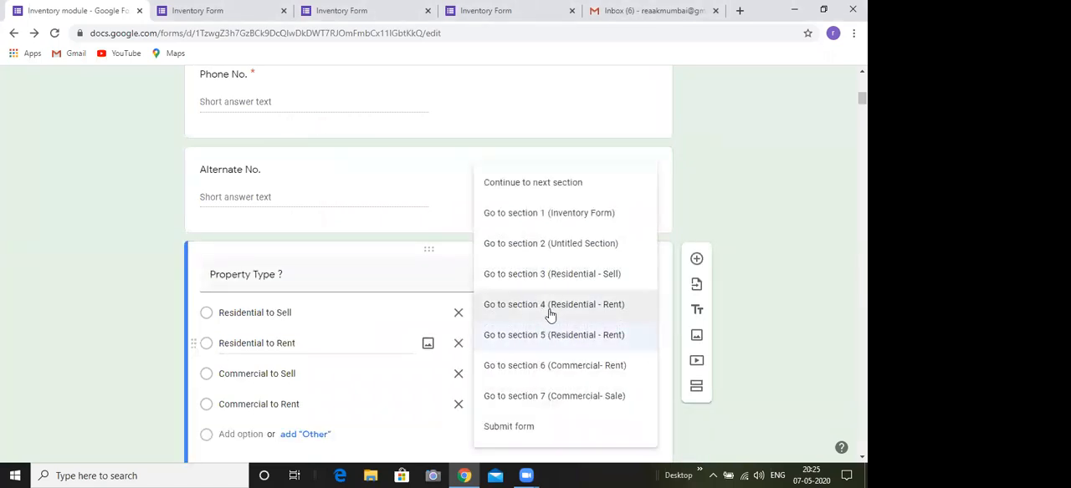
{"action": "left_click", "coordinate": [808, 353]}
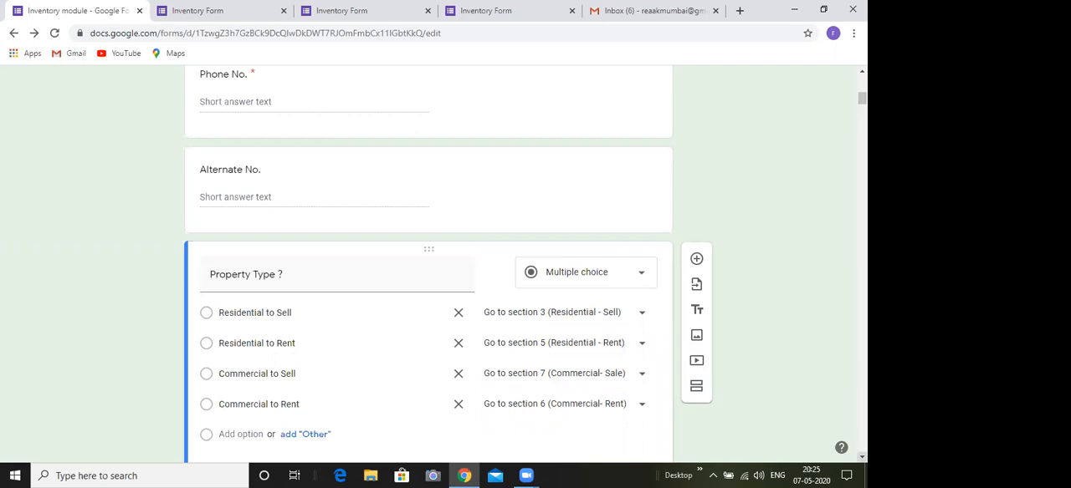
{"action": "scroll", "coordinate": [525, 267], "scroll_direction": "down", "scroll_amount": 1}
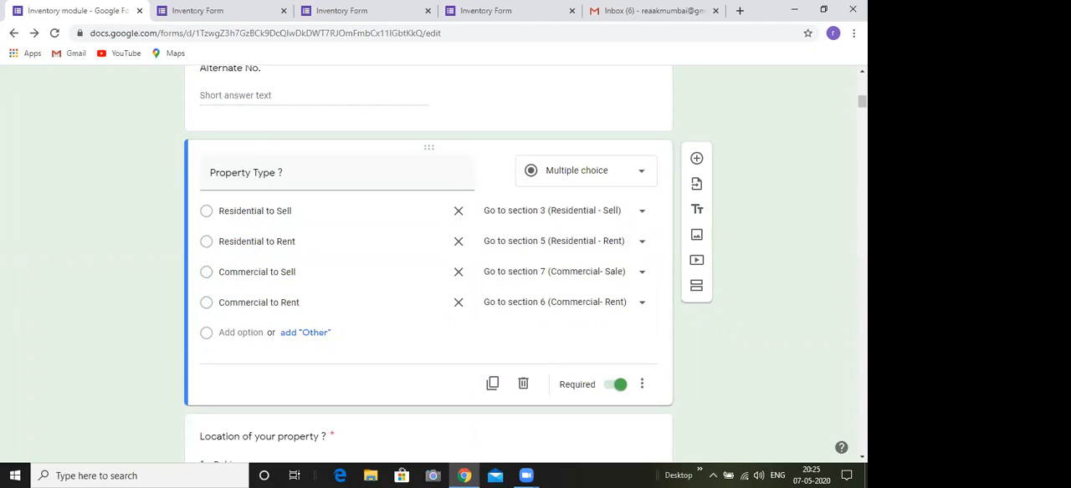
Review the residential sections 3 to 5, including configuration, area, furnishing, expected price or rent, amenities and after-section settings
{"action": "left_click_drag", "start_coordinate": [862, 102], "coordinate": [863, 158]}
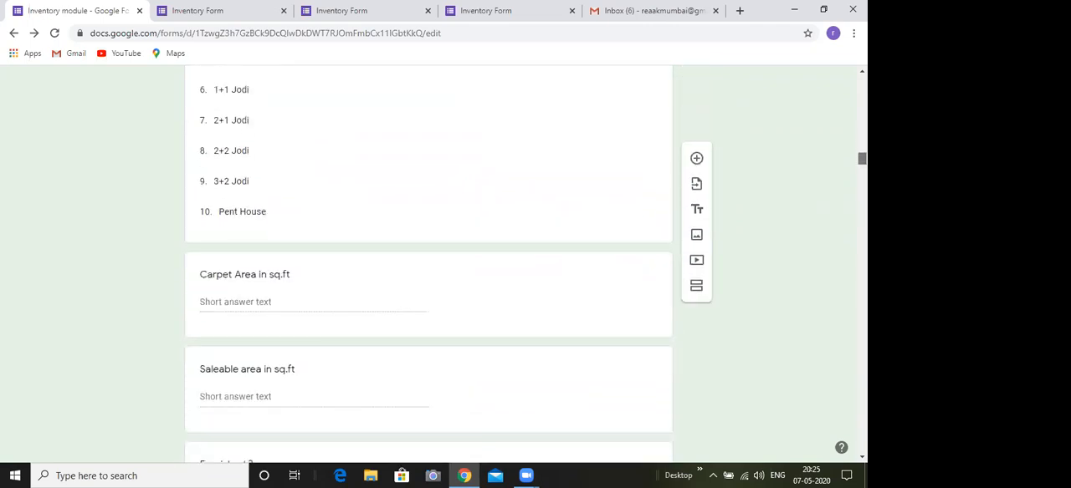
{"action": "left_click_drag", "start_coordinate": [862, 158], "coordinate": [862, 178]}
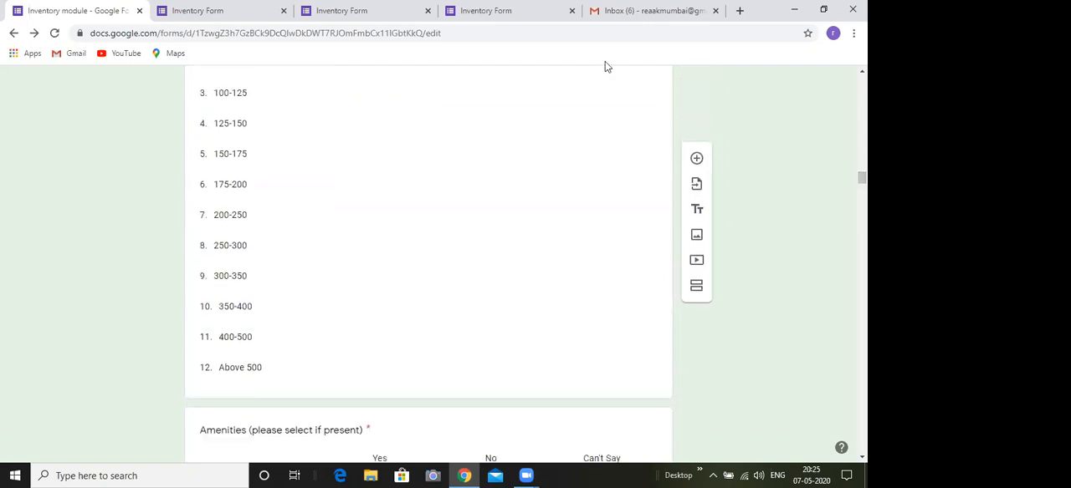
{"action": "left_click", "coordinate": [605, 62]}
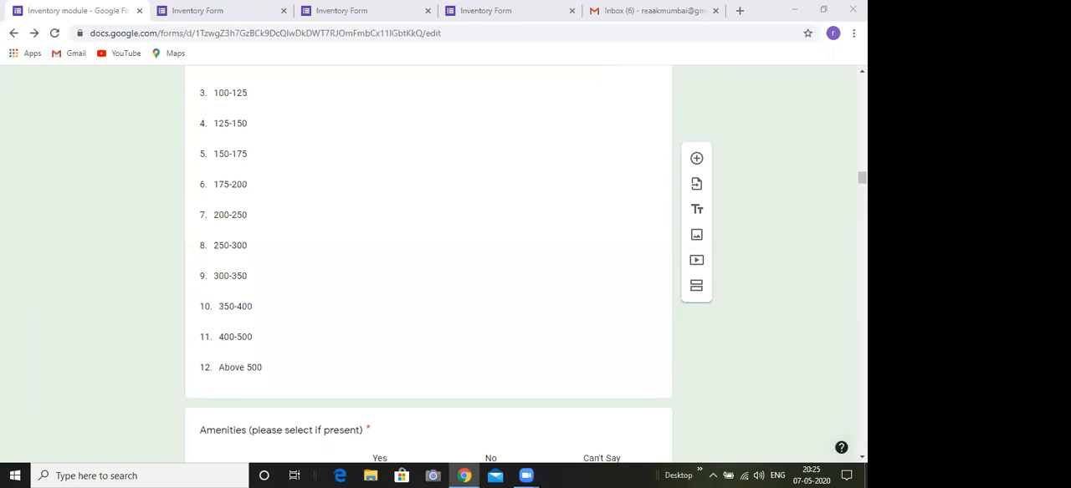
{"action": "scroll", "coordinate": [606, 66], "scroll_direction": "down", "scroll_amount": 1}
{"action": "scroll", "coordinate": [429, 264], "scroll_direction": "down", "scroll_amount": 2}
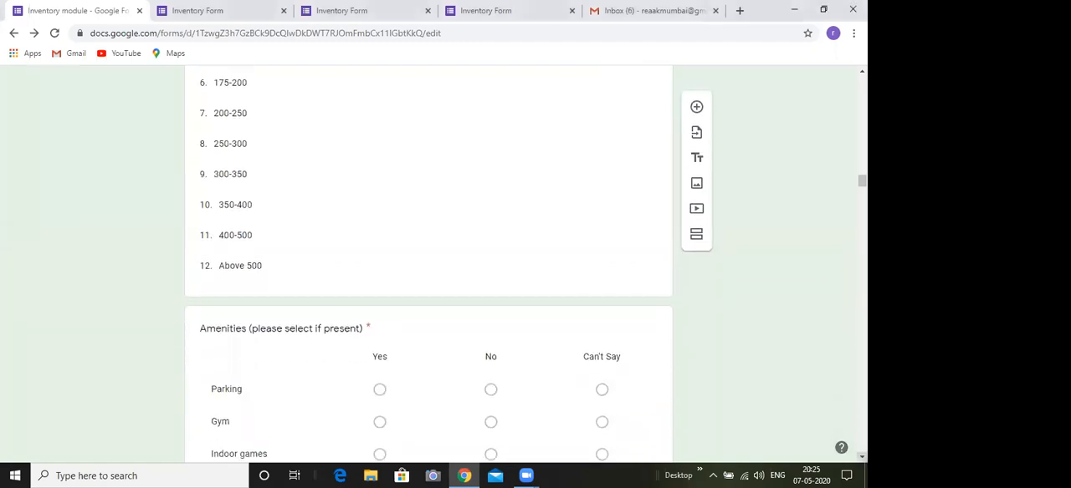
{"action": "scroll", "coordinate": [429, 265], "scroll_direction": "down", "scroll_amount": 2}
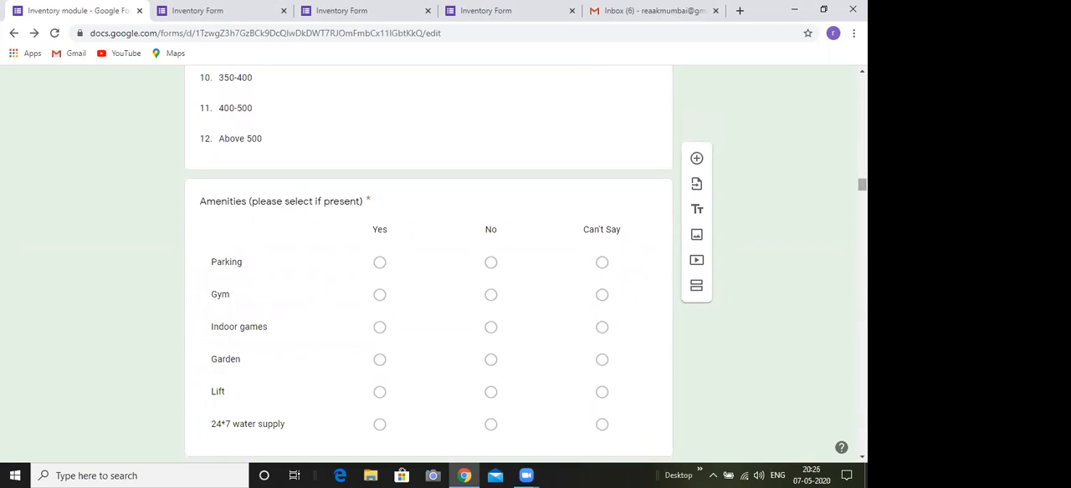
{"action": "scroll", "coordinate": [428, 264], "scroll_direction": "down", "scroll_amount": 2}
{"action": "scroll", "coordinate": [428, 264], "scroll_direction": "down", "scroll_amount": 5}
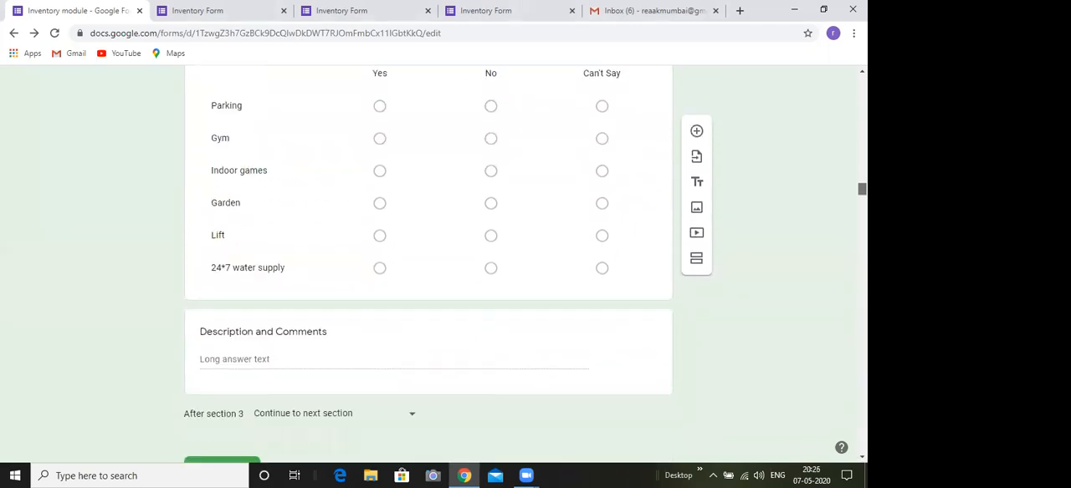
{"action": "scroll", "coordinate": [429, 265], "scroll_direction": "down", "scroll_amount": 12}
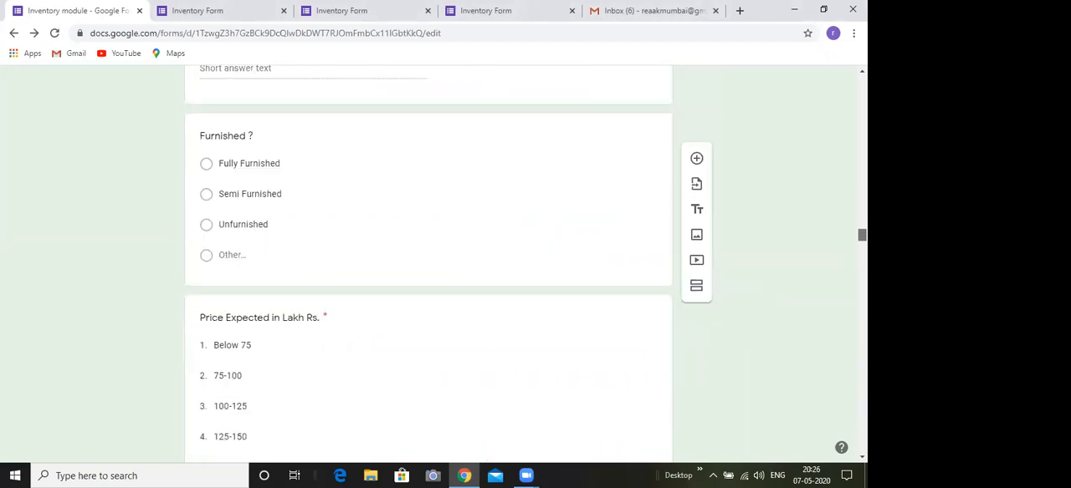
{"action": "scroll", "coordinate": [428, 264], "scroll_direction": "down", "scroll_amount": 10}
{"action": "scroll", "coordinate": [429, 265], "scroll_direction": "down", "scroll_amount": 15}
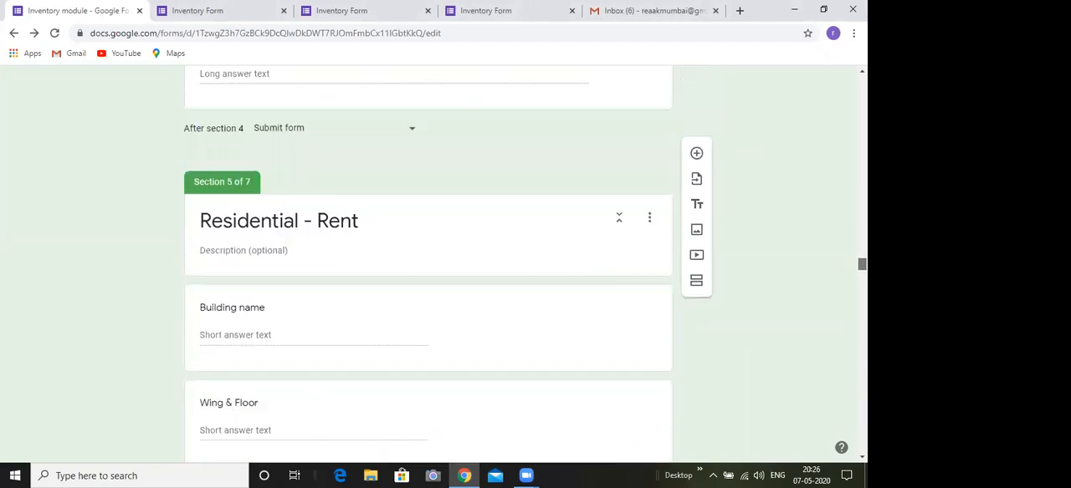
{"action": "scroll", "coordinate": [428, 264], "scroll_direction": "down", "scroll_amount": 15}
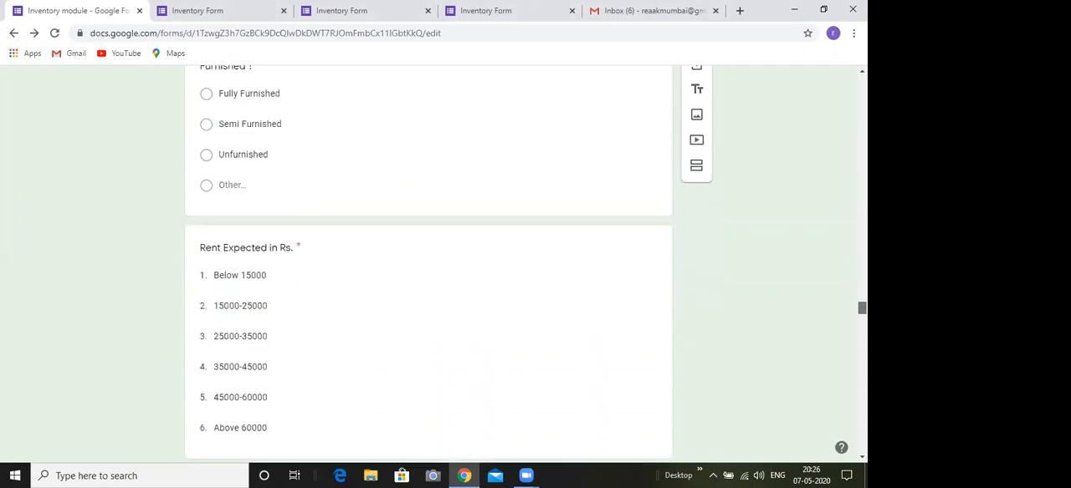
Examine section 6's commercial rent questions, from building name and age to type of commercial premises, area, furnishing and expected rent
{"action": "scroll", "coordinate": [428, 264], "scroll_direction": "down", "scroll_amount": 4}
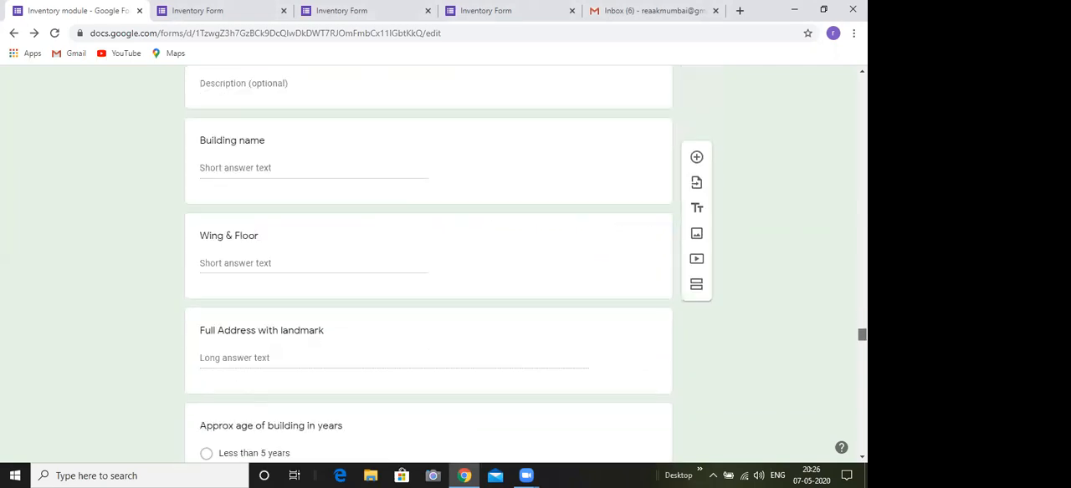
{"action": "scroll", "coordinate": [429, 265], "scroll_direction": "down", "scroll_amount": 5}
{"action": "scroll", "coordinate": [428, 264], "scroll_direction": "down", "scroll_amount": 5}
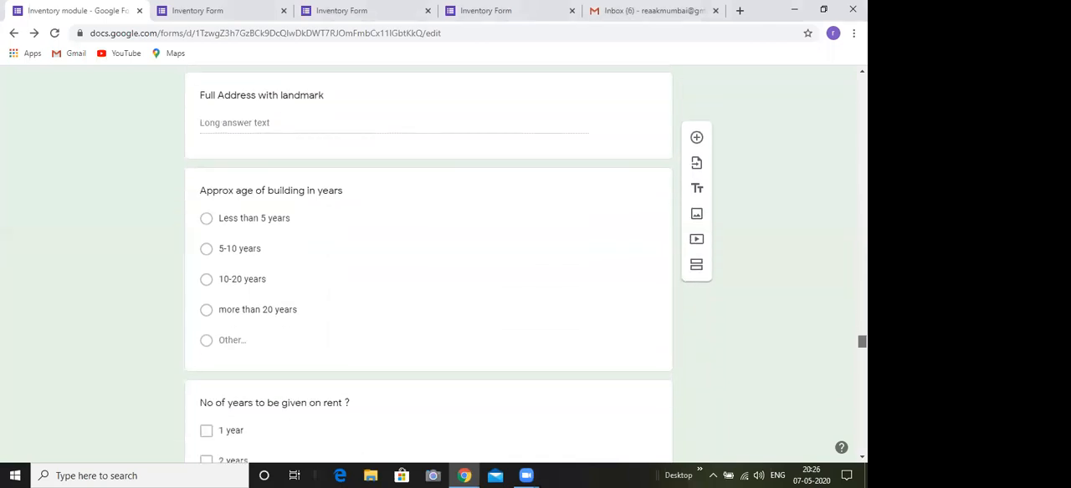
{"action": "scroll", "coordinate": [428, 264], "scroll_direction": "down", "scroll_amount": 4}
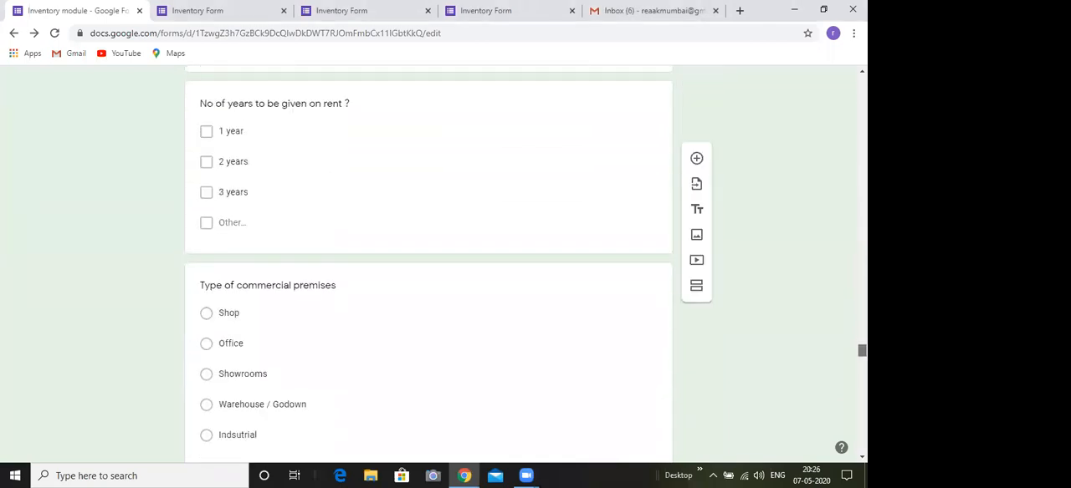
{"action": "scroll", "coordinate": [428, 264], "scroll_direction": "down", "scroll_amount": 1}
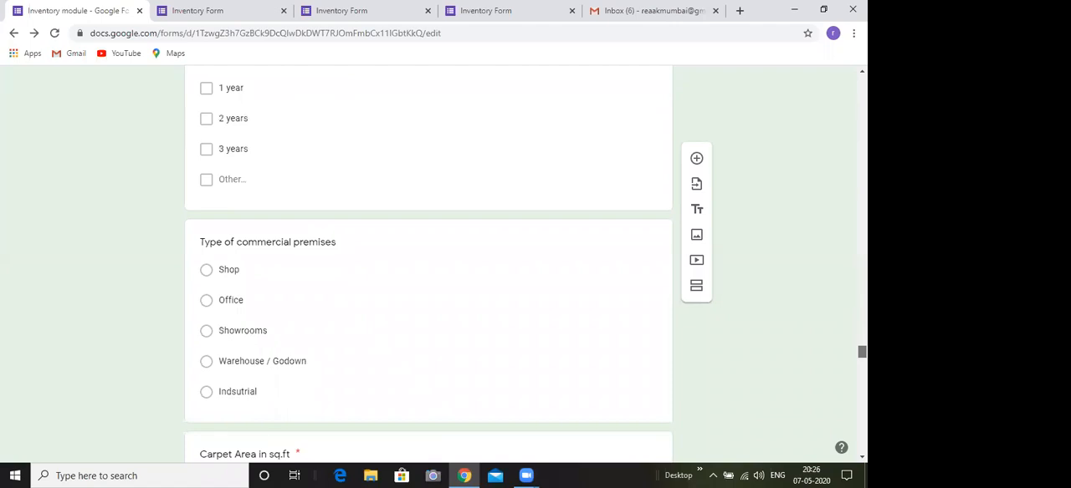
{"action": "scroll", "coordinate": [428, 264], "scroll_direction": "down", "scroll_amount": 5}
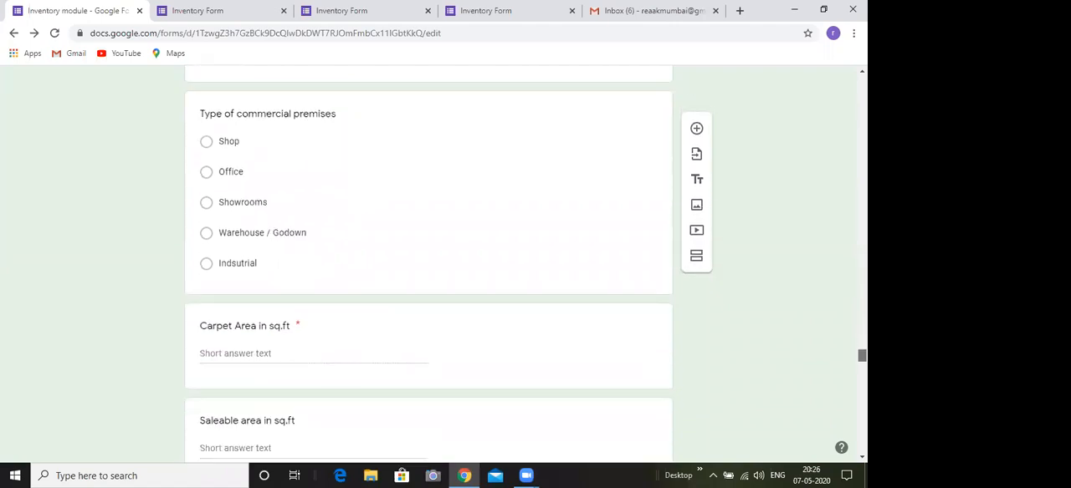
{"action": "scroll", "coordinate": [429, 264], "scroll_direction": "down", "scroll_amount": 6}
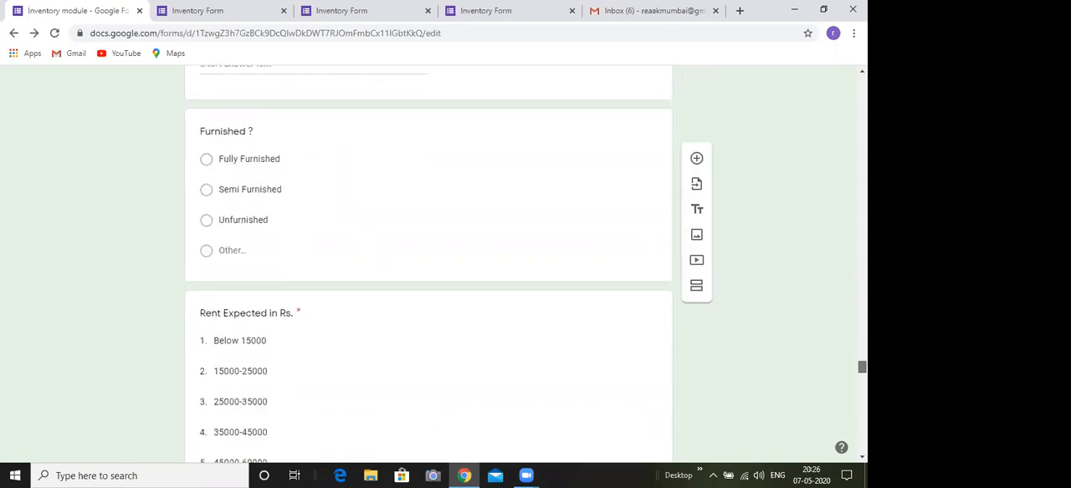
{"action": "scroll", "coordinate": [429, 264], "scroll_direction": "down", "scroll_amount": 10}
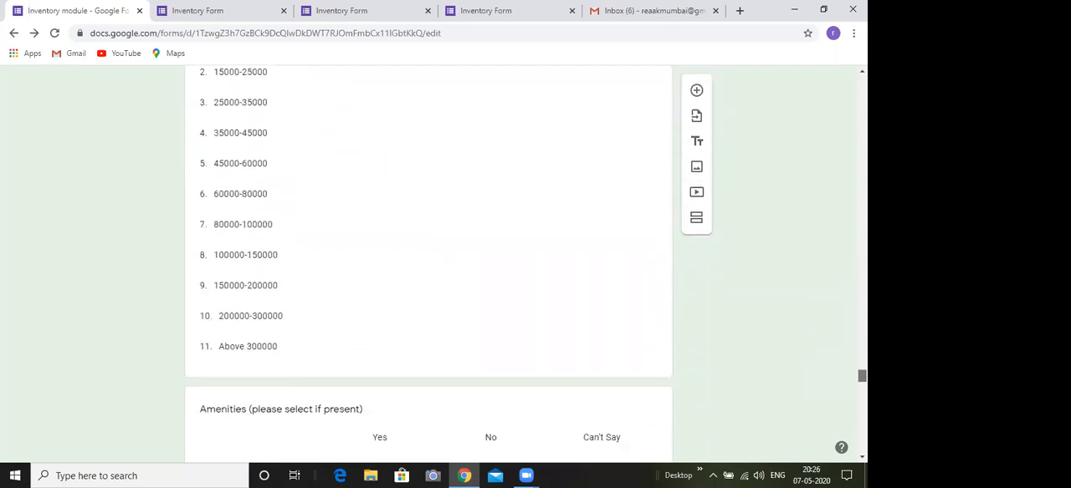
Check section 6's amenities grid and comments question, and return to the beginning of the form
{"action": "scroll", "coordinate": [428, 264], "scroll_direction": "down", "scroll_amount": 4}
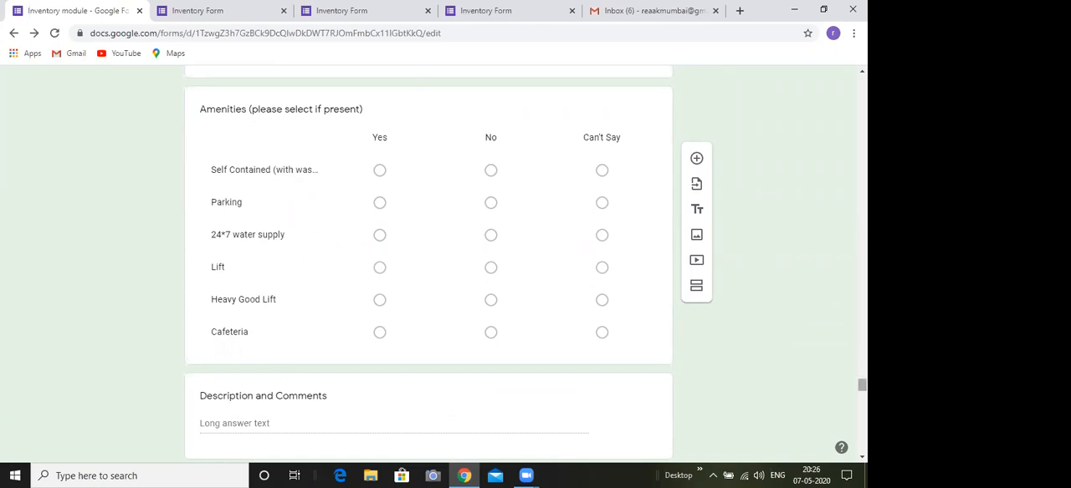
{"action": "left_click_drag", "start_coordinate": [862, 385], "coordinate": [862, 79]}
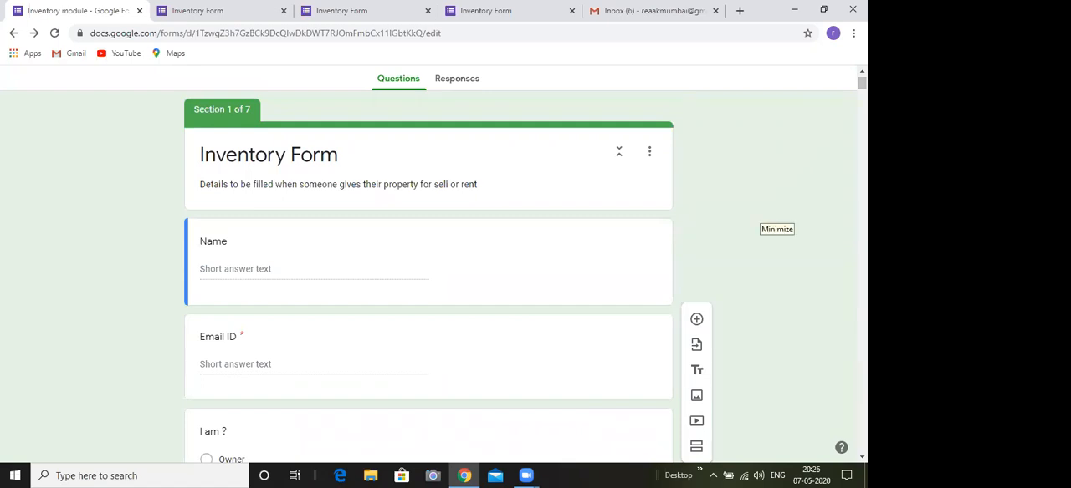
{"action": "left_click", "coordinate": [761, 212]}
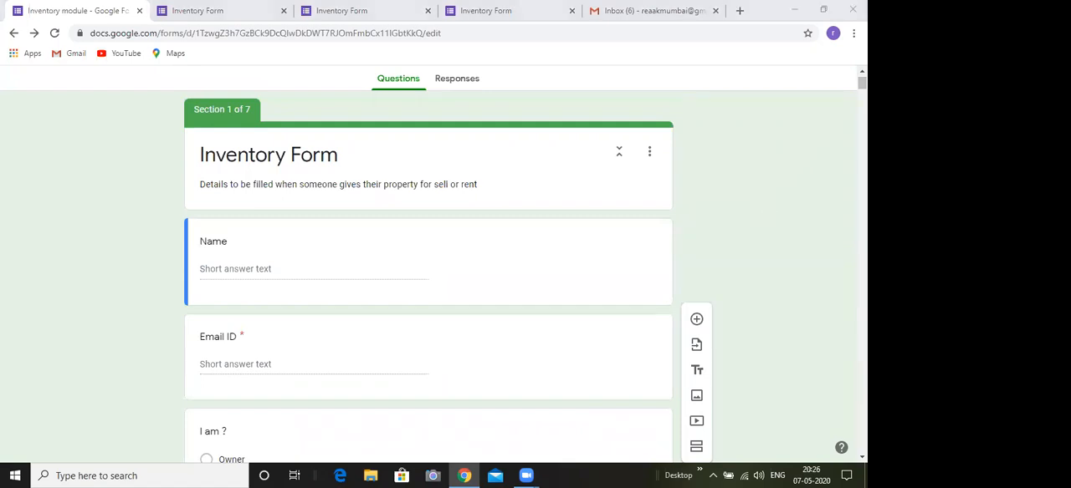
{"action": "left_click_drag", "start_coordinate": [862, 83], "coordinate": [861, 76]}
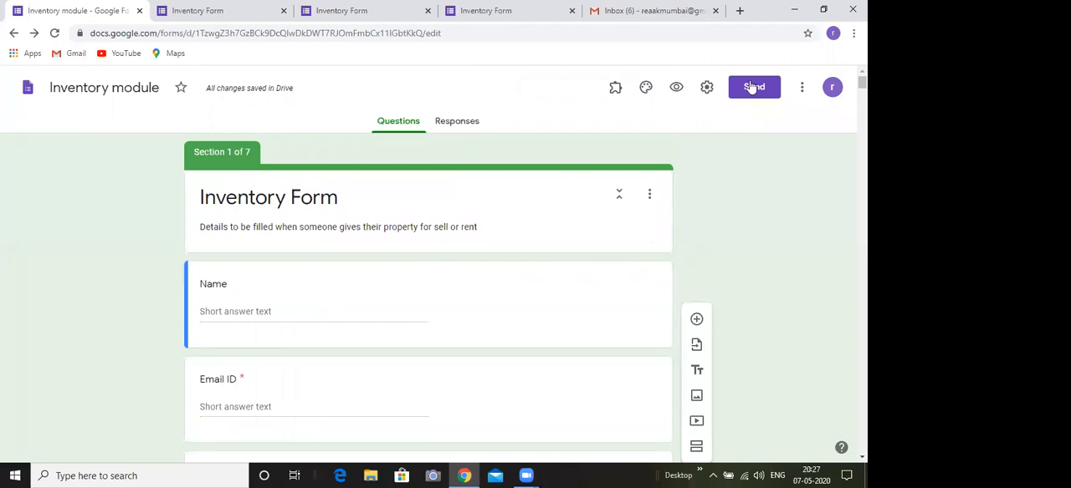
View the form's additional actions and its theme options, and close them
{"action": "left_click", "coordinate": [802, 86]}
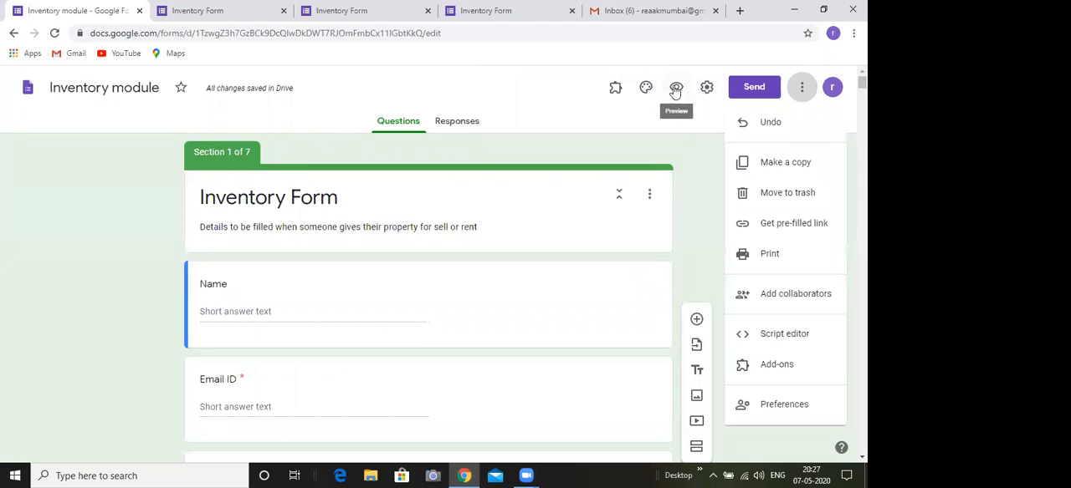
{"action": "left_click", "coordinate": [645, 89]}
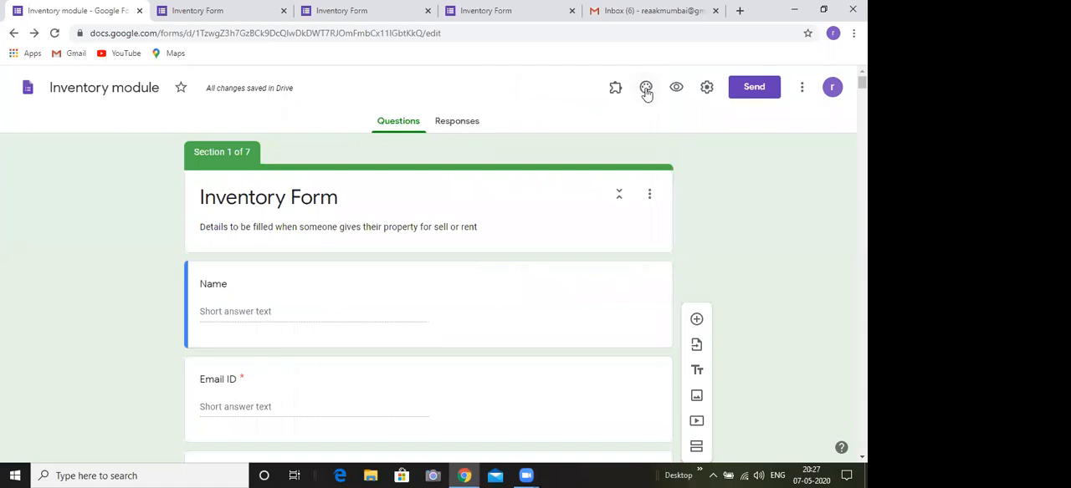
{"action": "left_click", "coordinate": [645, 92]}
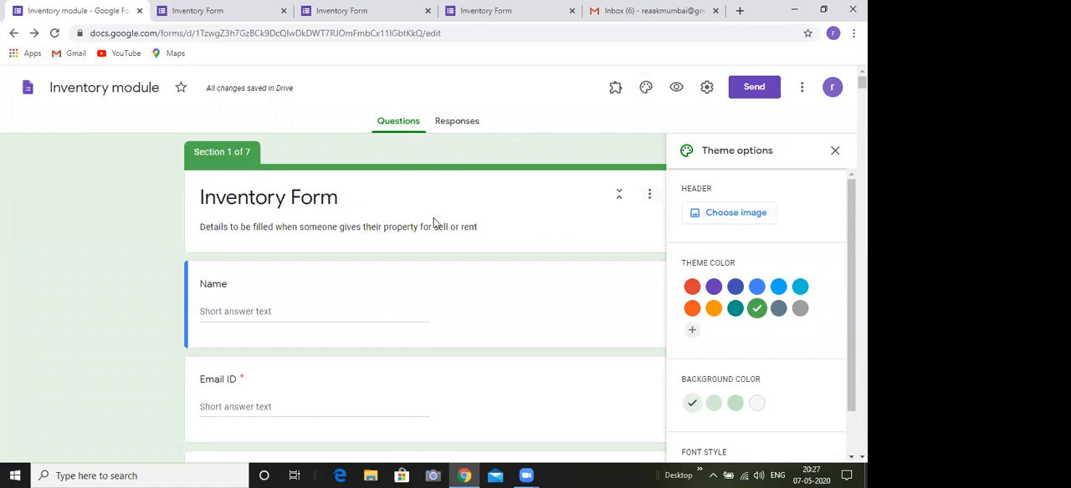
{"action": "left_click", "coordinate": [835, 150]}
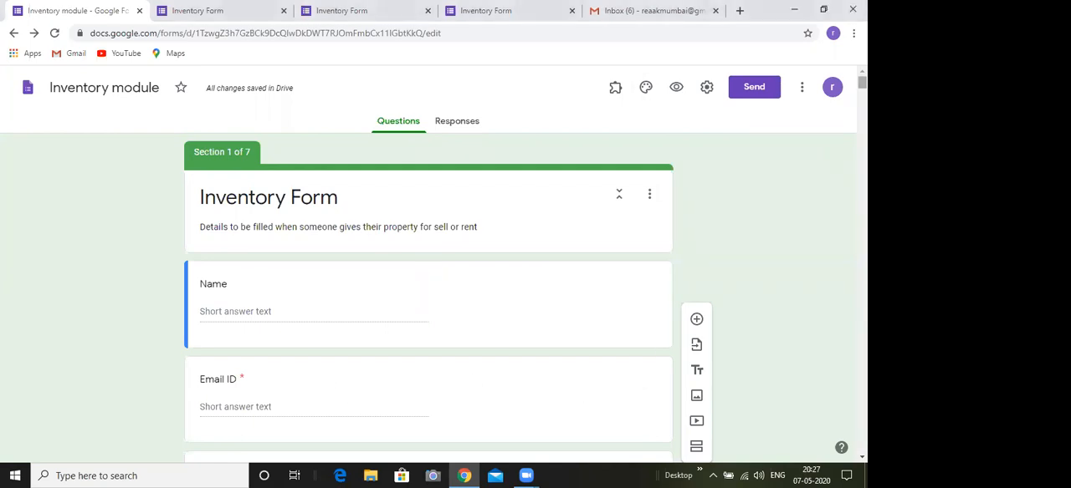
Review section 1 from the contact questions through property type branching, location and East / West / Central, plus section 2's after-section setting
{"action": "scroll", "coordinate": [429, 260], "scroll_direction": "down", "scroll_amount": 3}
{"action": "scroll", "coordinate": [428, 259], "scroll_direction": "down", "scroll_amount": 1}
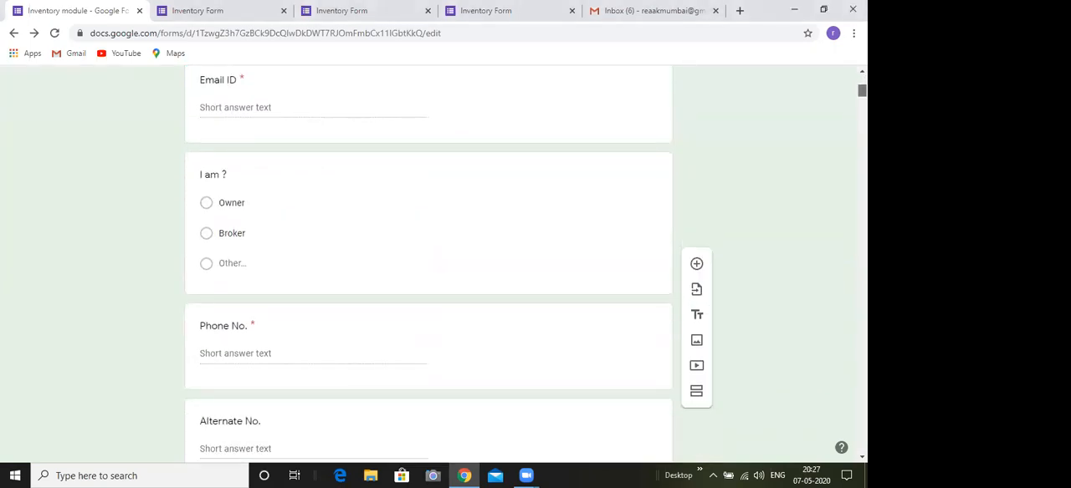
{"action": "scroll", "coordinate": [428, 260], "scroll_direction": "down", "scroll_amount": 5}
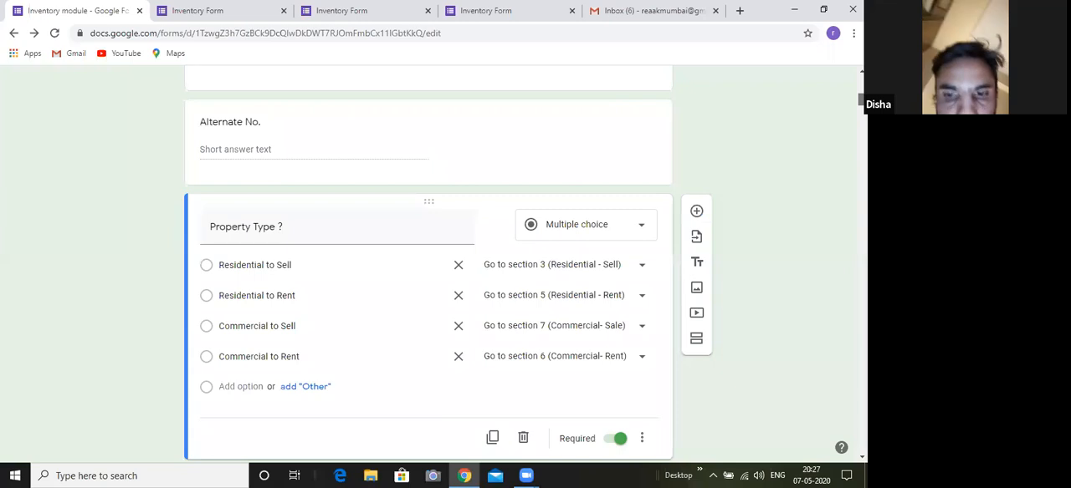
{"action": "scroll", "coordinate": [448, 265], "scroll_direction": "down", "scroll_amount": 1}
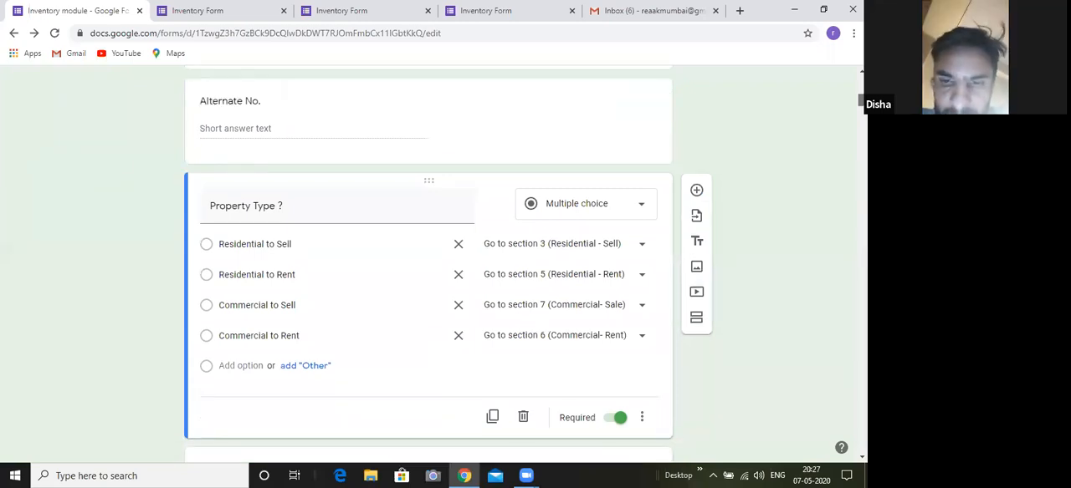
{"action": "scroll", "coordinate": [428, 259], "scroll_direction": "down", "scroll_amount": 5}
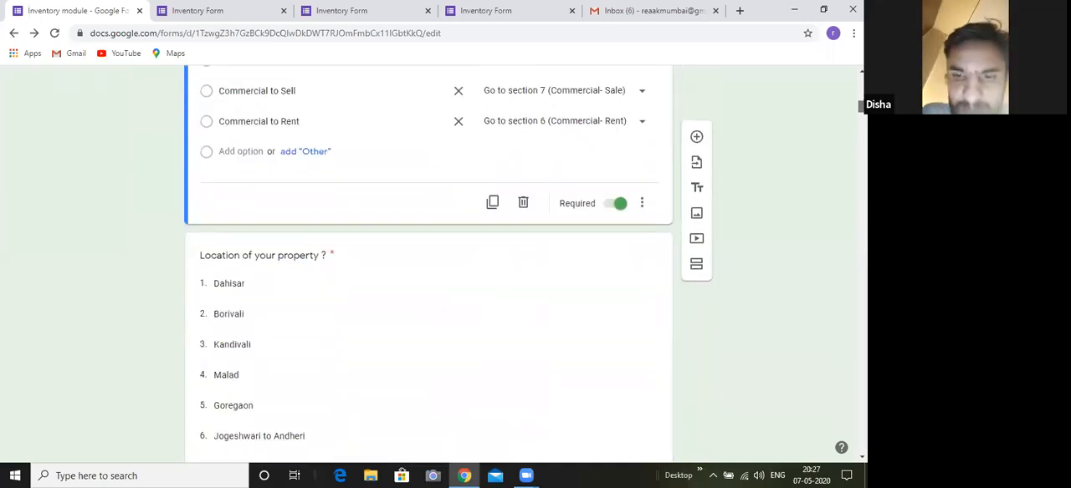
{"action": "scroll", "coordinate": [428, 265], "scroll_direction": "down", "scroll_amount": 3}
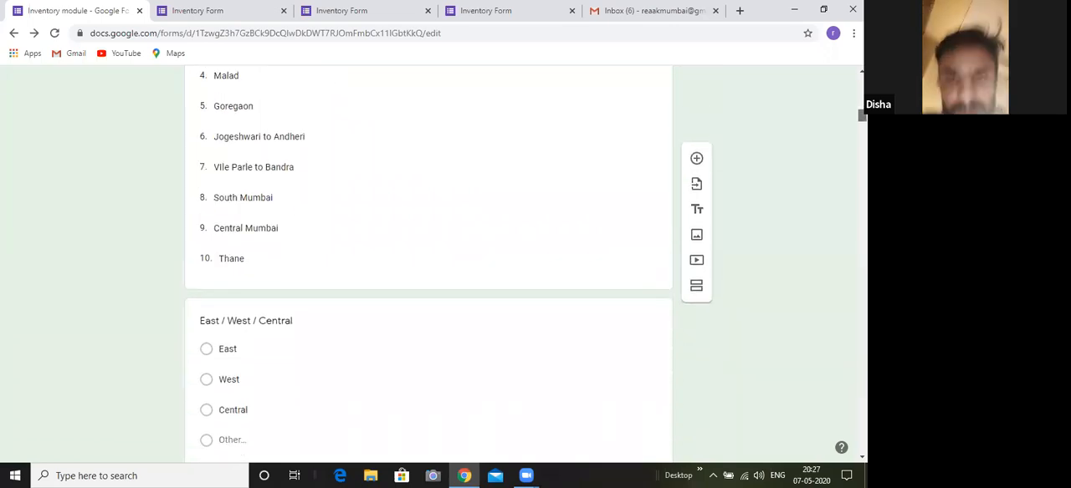
{"action": "scroll", "coordinate": [428, 260], "scroll_direction": "down", "scroll_amount": 2}
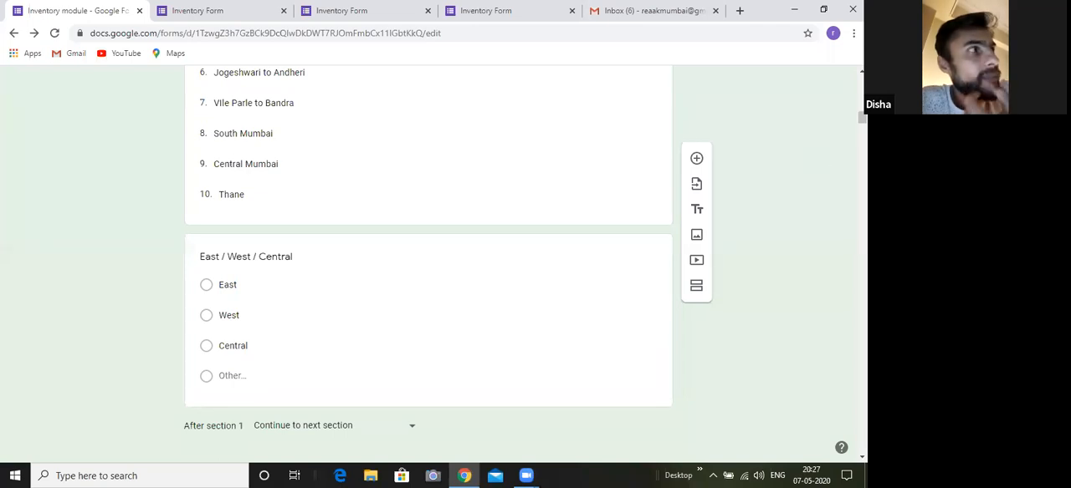
{"action": "scroll", "coordinate": [428, 266], "scroll_direction": "down", "scroll_amount": 2}
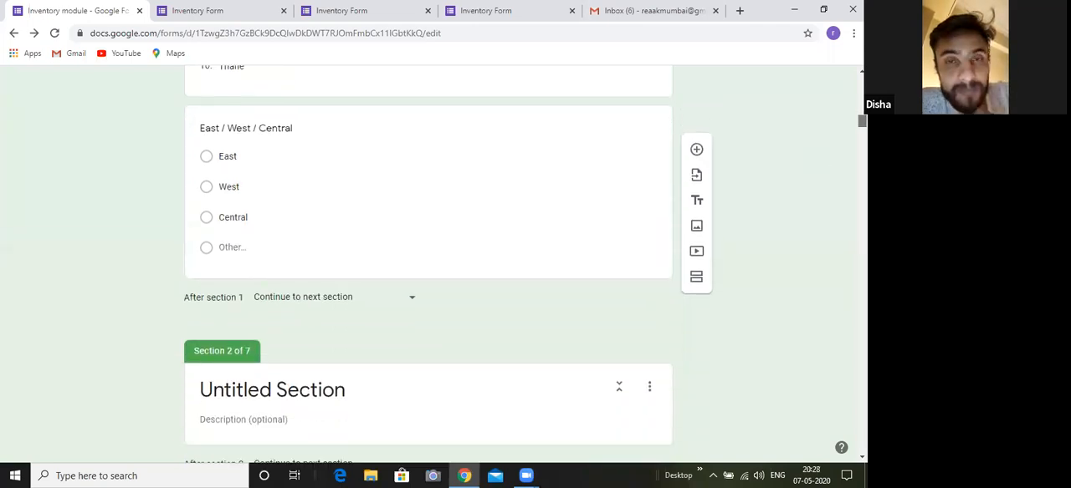
{"action": "scroll", "coordinate": [428, 266], "scroll_direction": "down", "scroll_amount": 2}
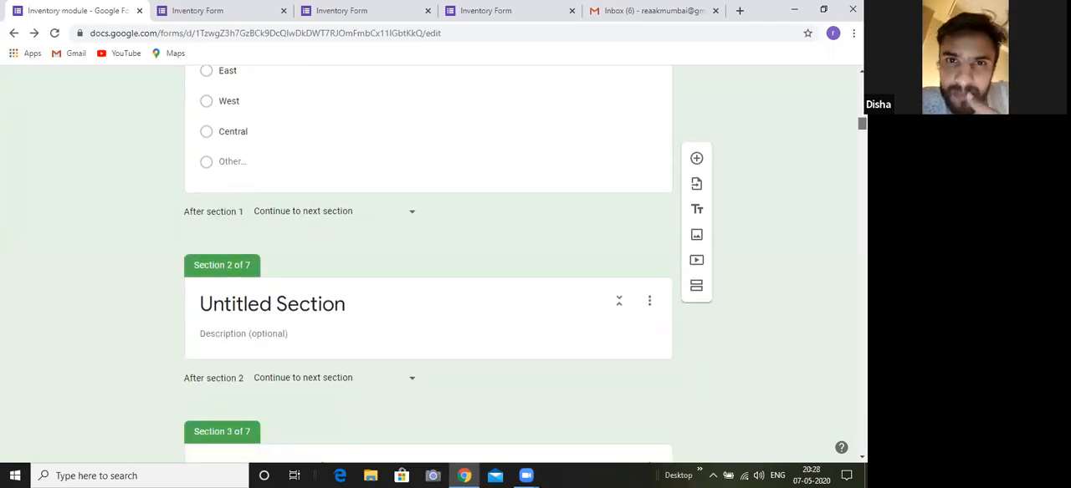
{"action": "scroll", "coordinate": [428, 266], "scroll_direction": "down", "scroll_amount": 1}
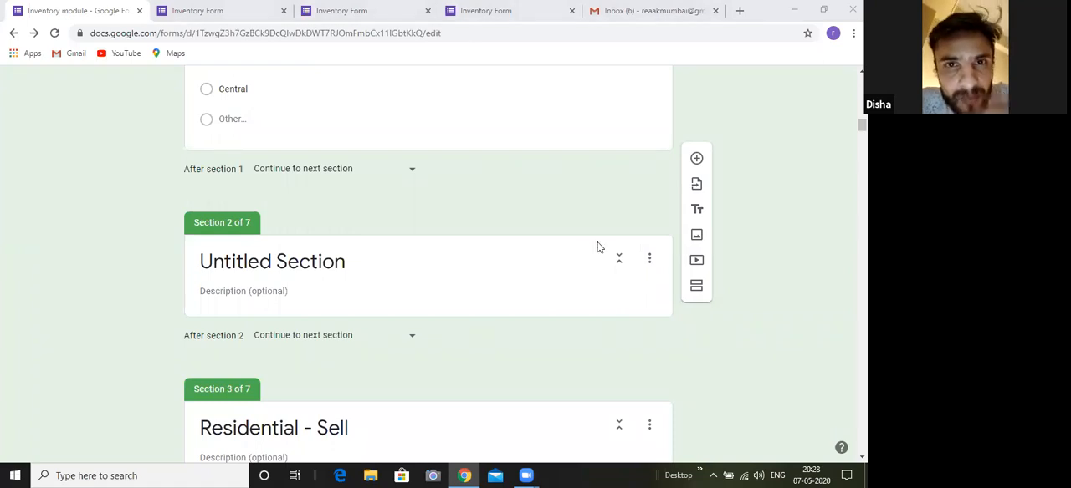
{"action": "left_click_drag", "start_coordinate": [863, 126], "coordinate": [863, 80]}
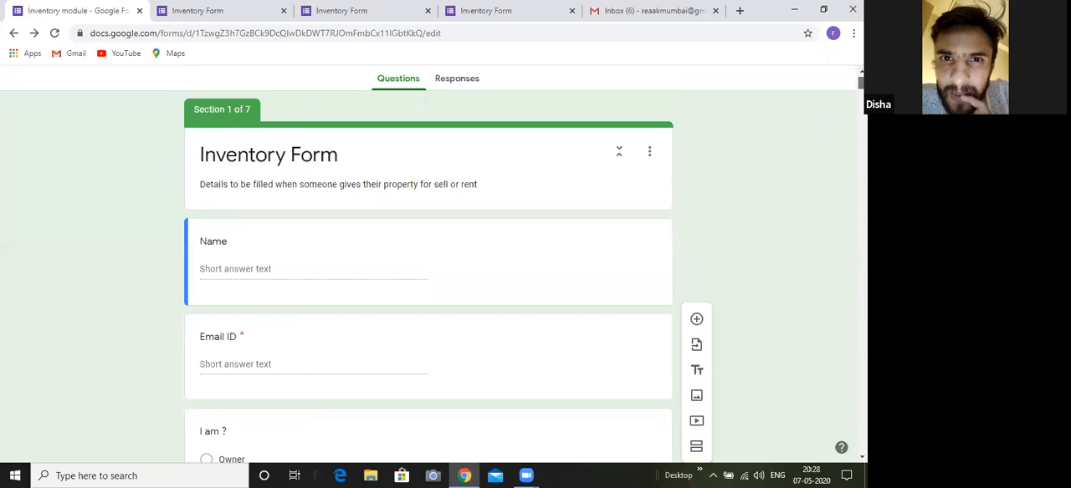
{"action": "left_click_drag", "start_coordinate": [863, 80], "coordinate": [862, 81]}
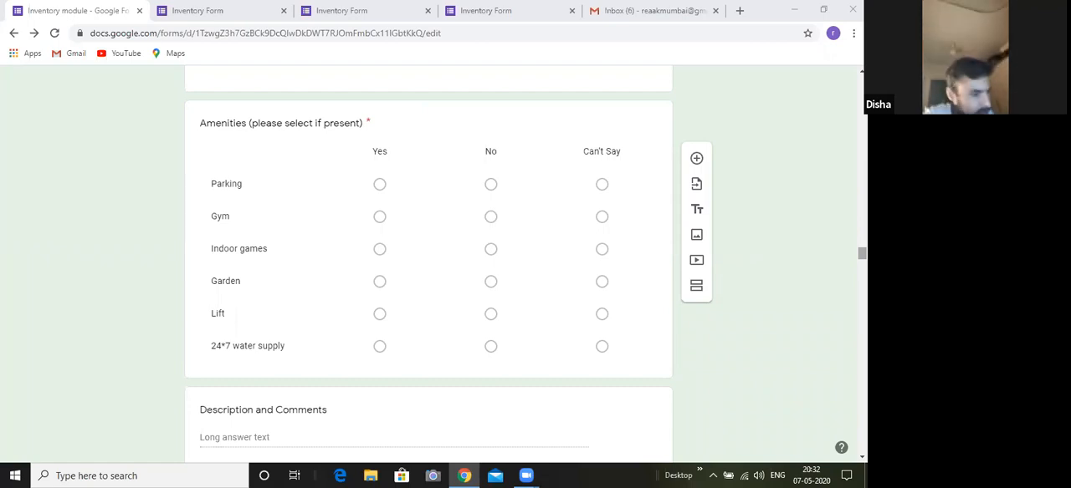
Go back from the amenities grid to the building details questions and open the "Unit no. , floor and wing" question for editing
{"action": "scroll", "coordinate": [428, 264], "scroll_direction": "up", "scroll_amount": 7}
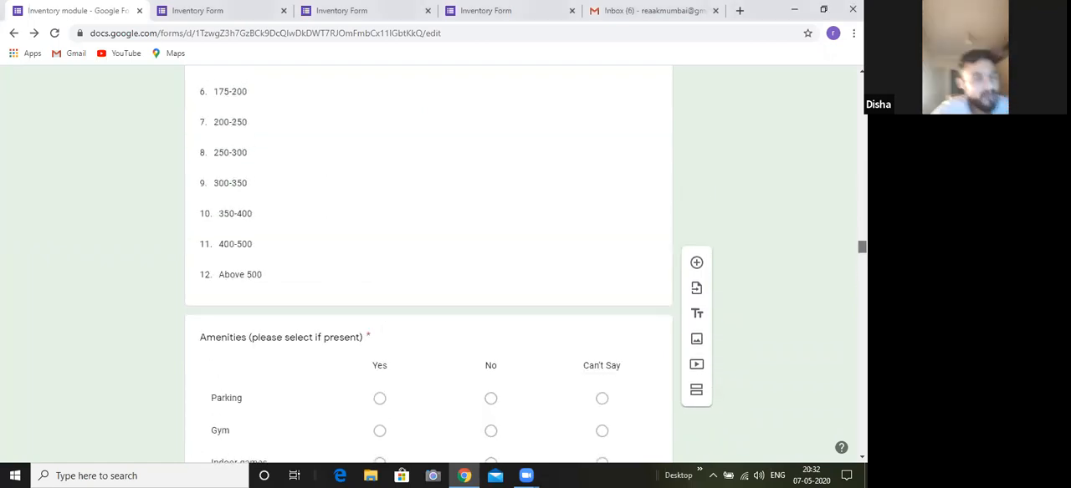
{"action": "scroll", "coordinate": [428, 264], "scroll_direction": "up", "scroll_amount": 10}
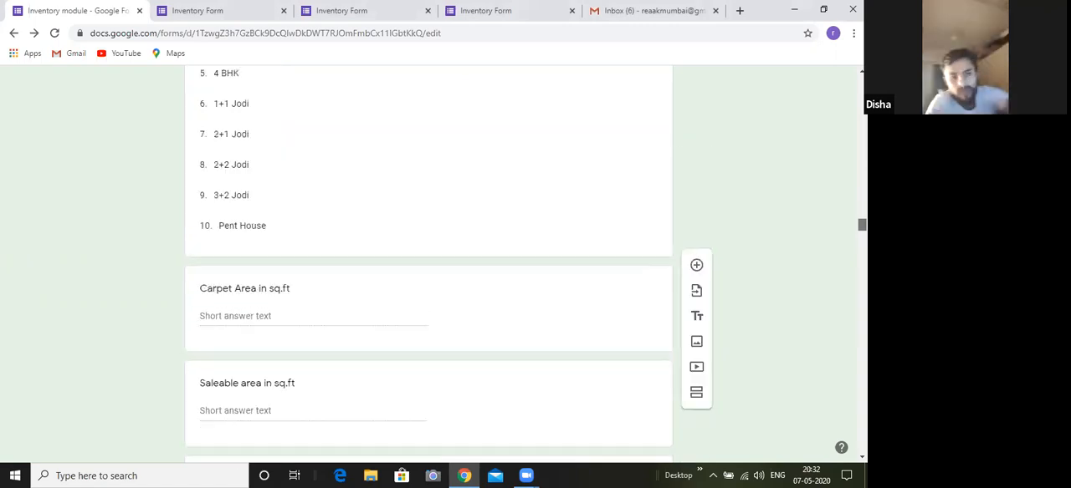
{"action": "scroll", "coordinate": [428, 263], "scroll_direction": "up", "scroll_amount": 4}
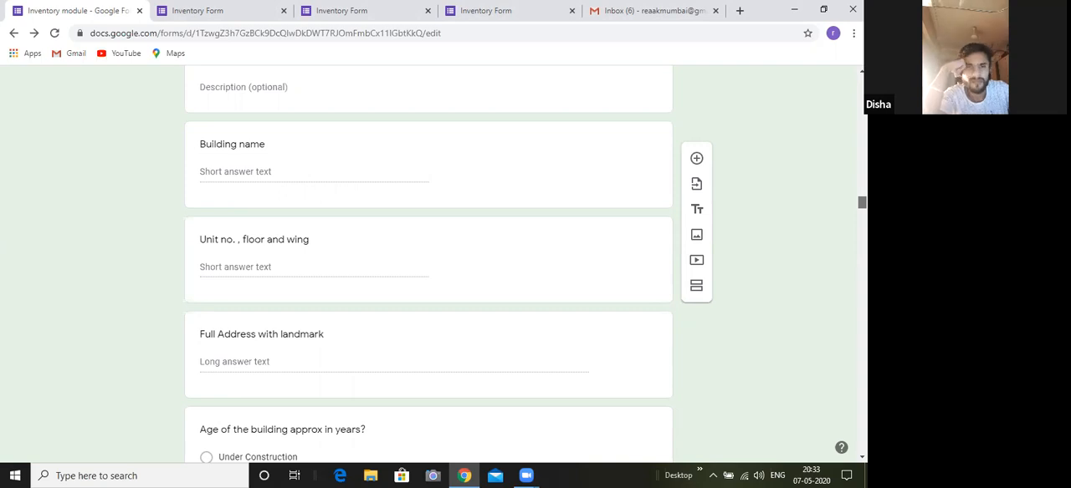
{"action": "scroll", "coordinate": [429, 264], "scroll_direction": "down", "scroll_amount": 1}
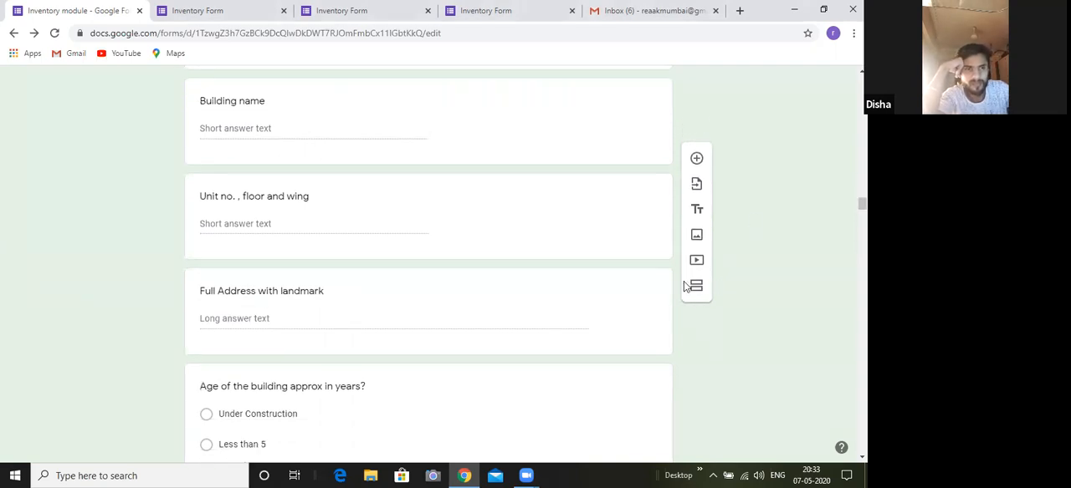
{"action": "left_click", "coordinate": [578, 204]}
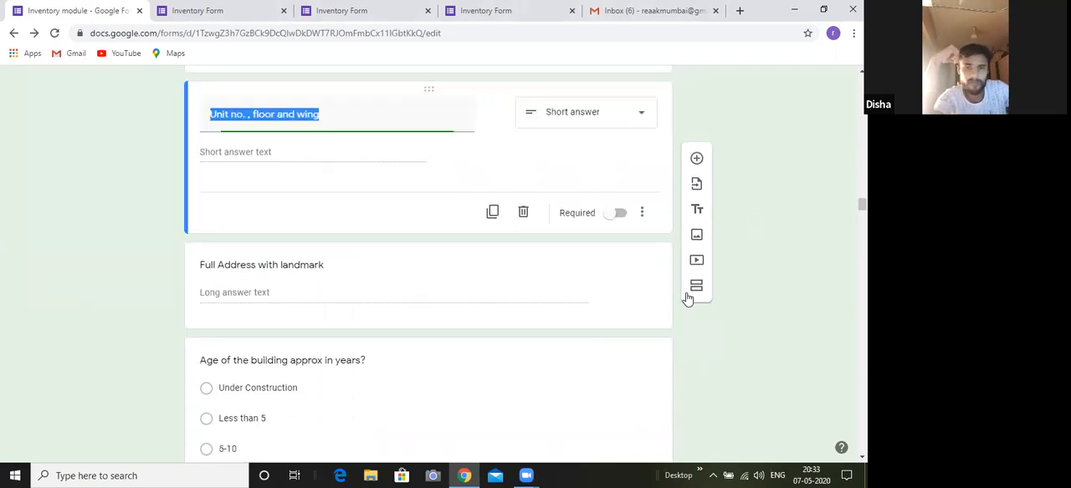